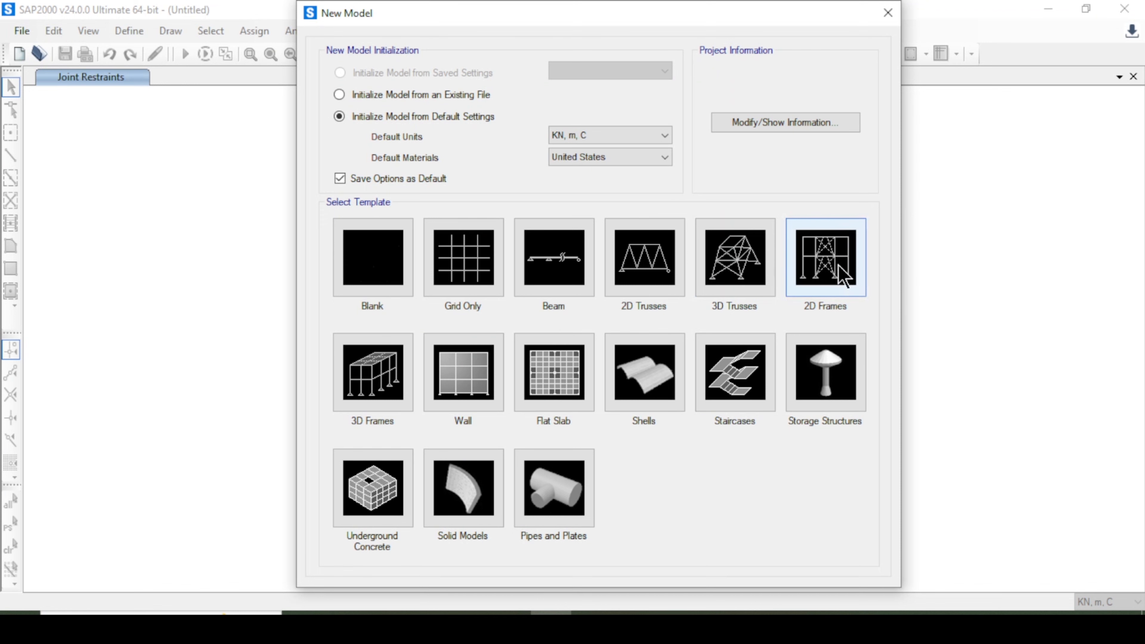
Start a new 2D Frames model and set the frame type to Braced [Eccentric].
click(843, 277)
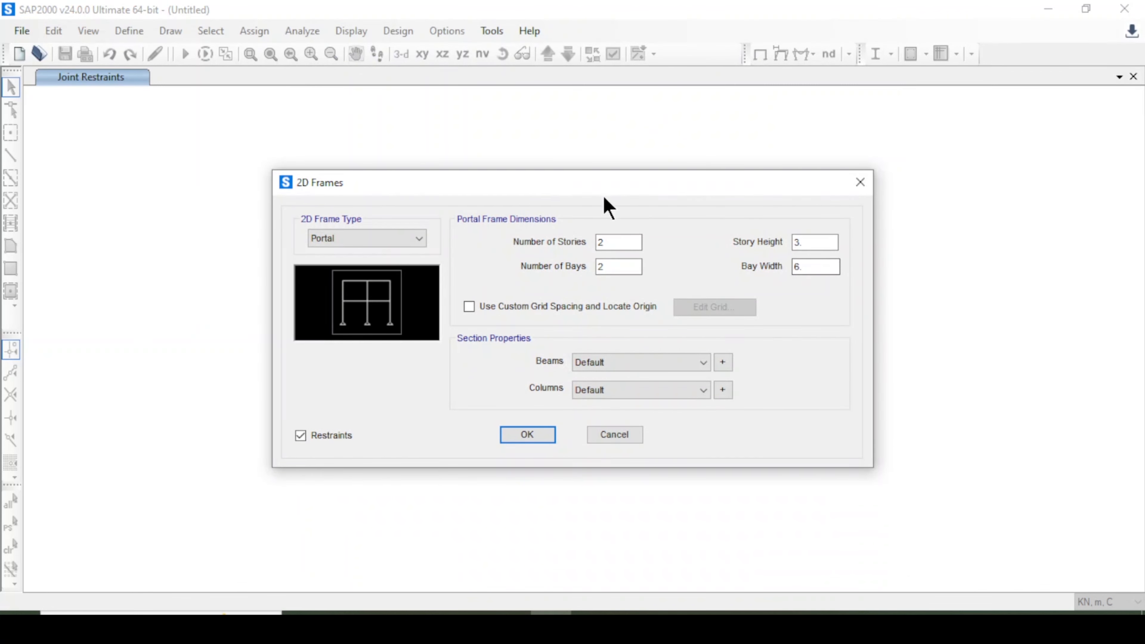
drag(597, 186, 657, 170)
click(453, 224)
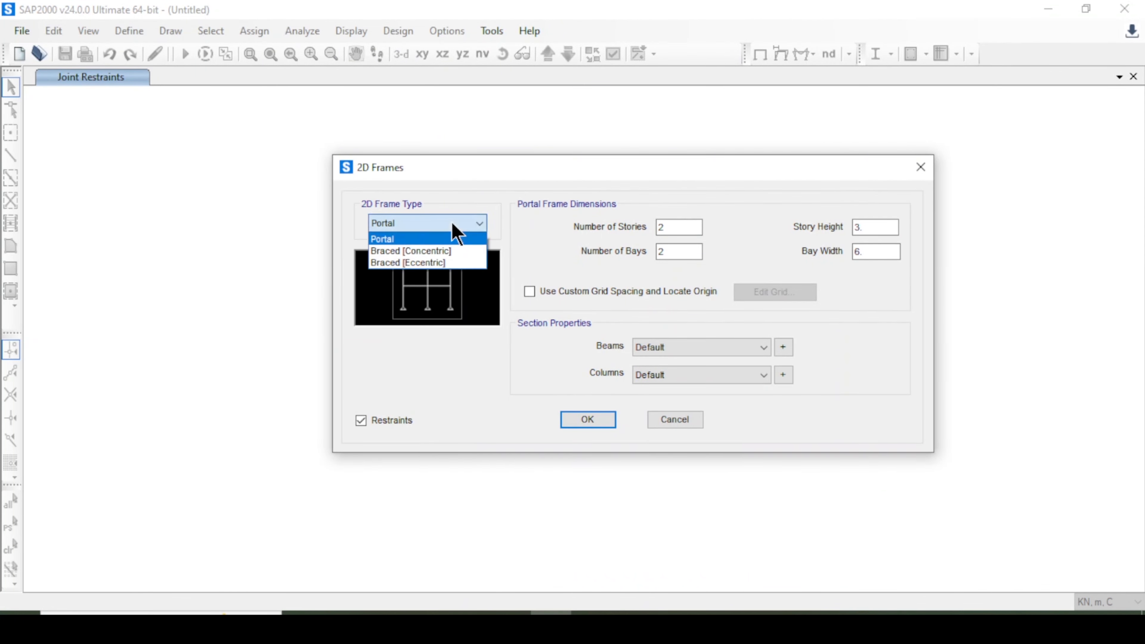
click(447, 264)
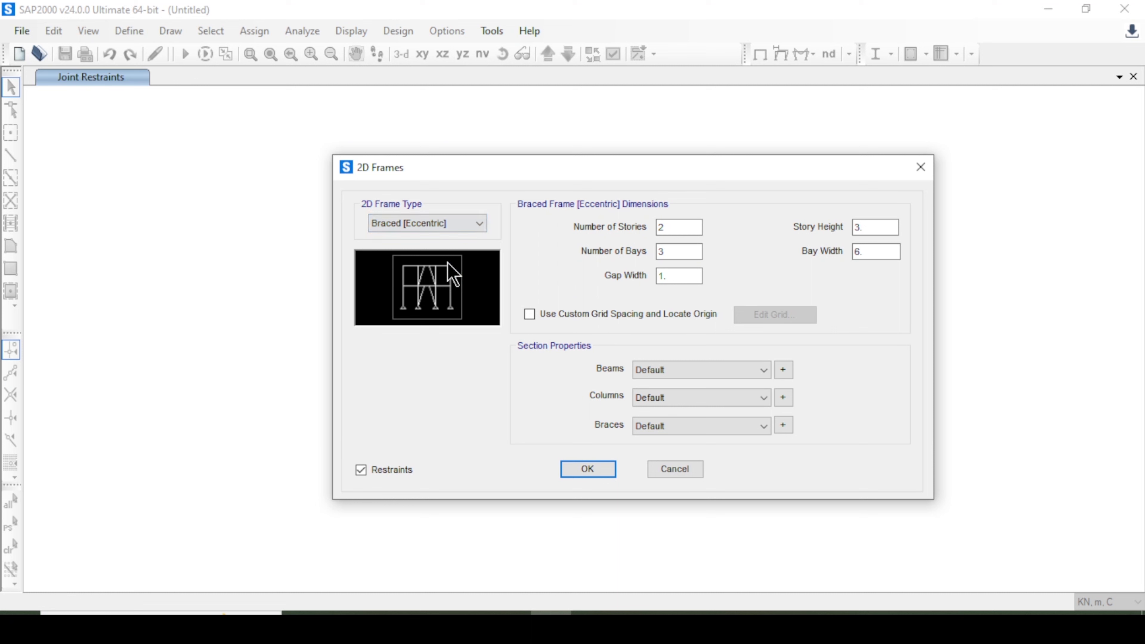
Set the number of stories to 4 and the gap width to 1.2.
double_click(681, 227)
text(4)
click(679, 276)
text(2)
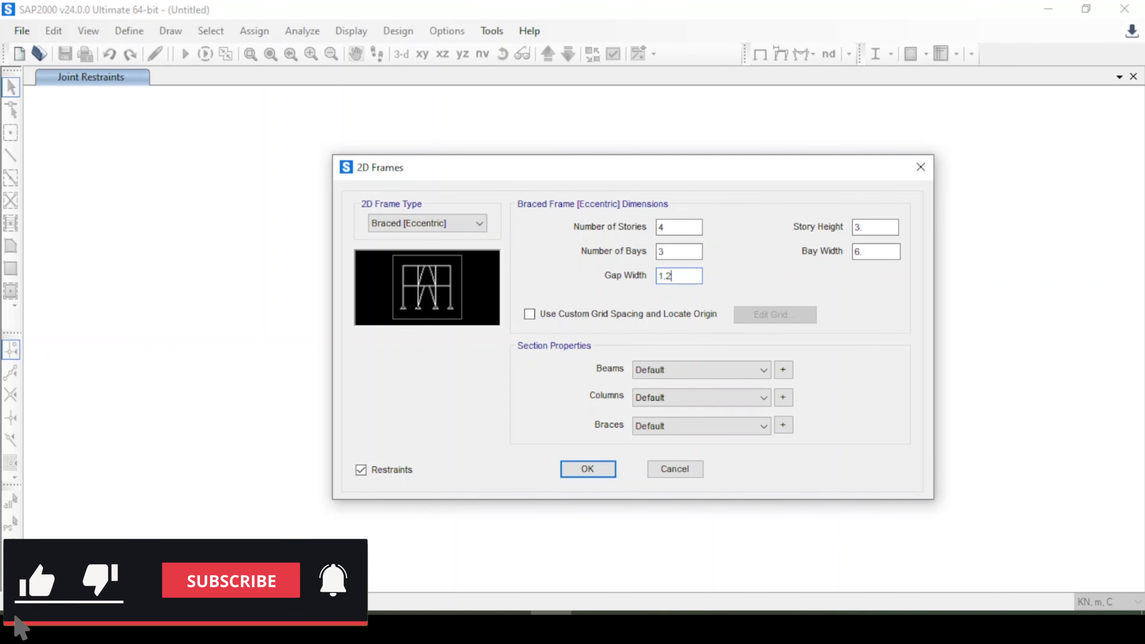
click(690, 253)
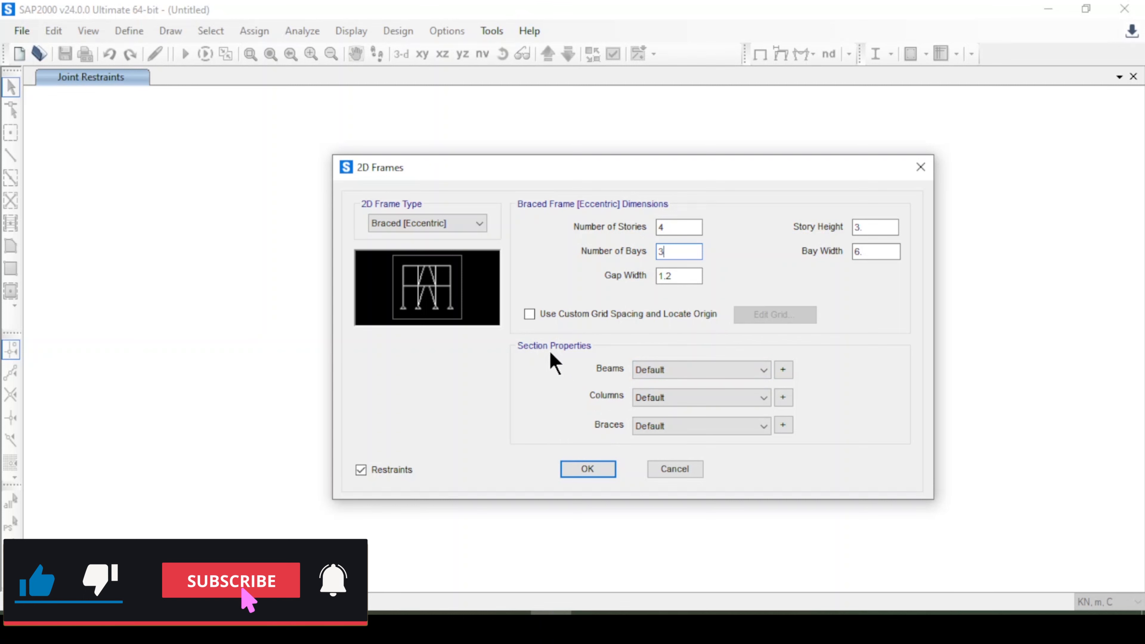
Import the W200X35.9 steel I/Wide Flange section in A992Fy50 as a new frame property.
click(783, 371)
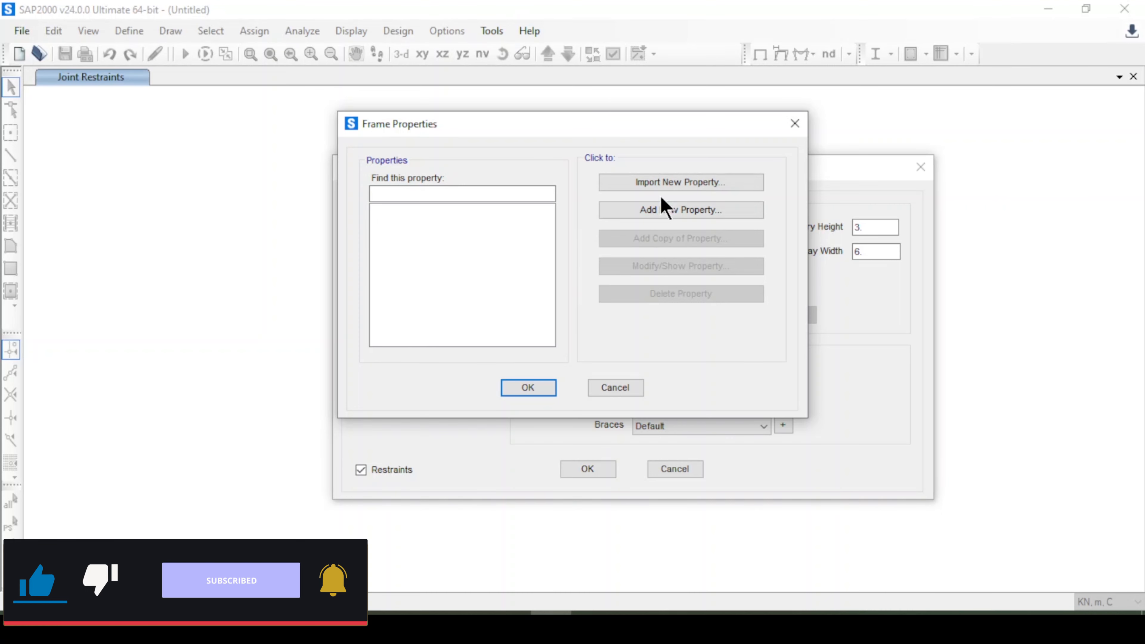
click(665, 187)
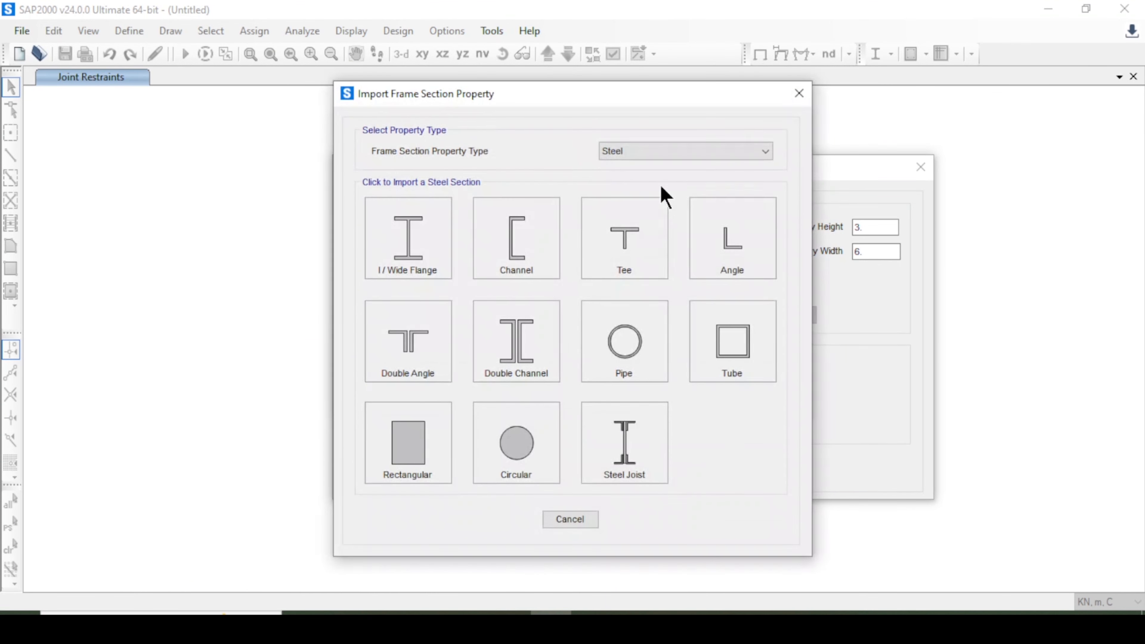
click(658, 152)
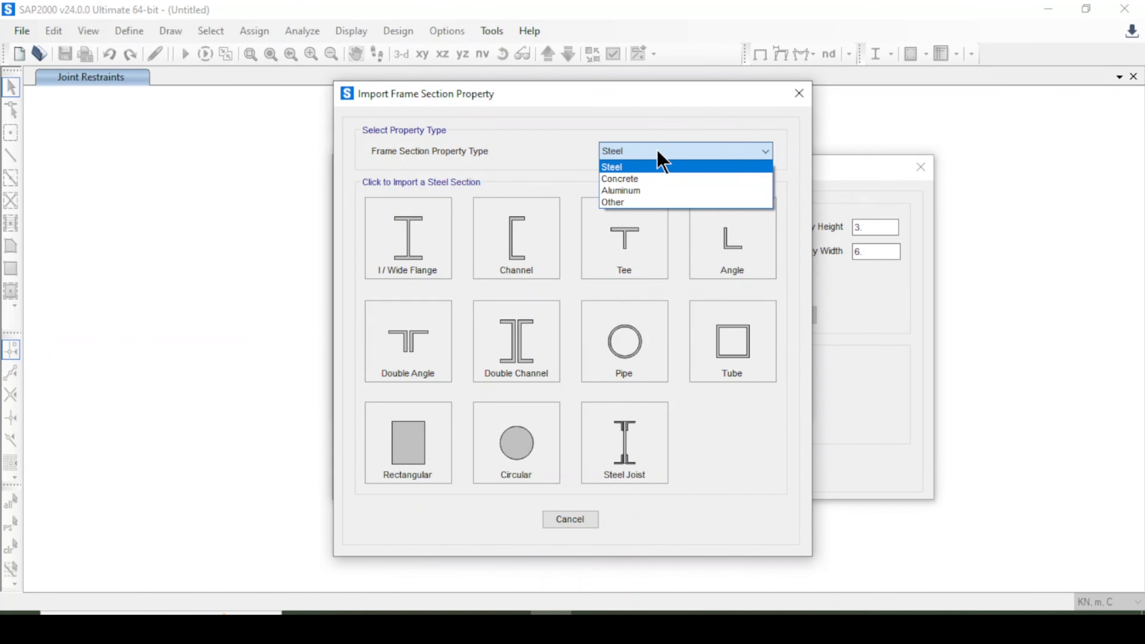
click(661, 165)
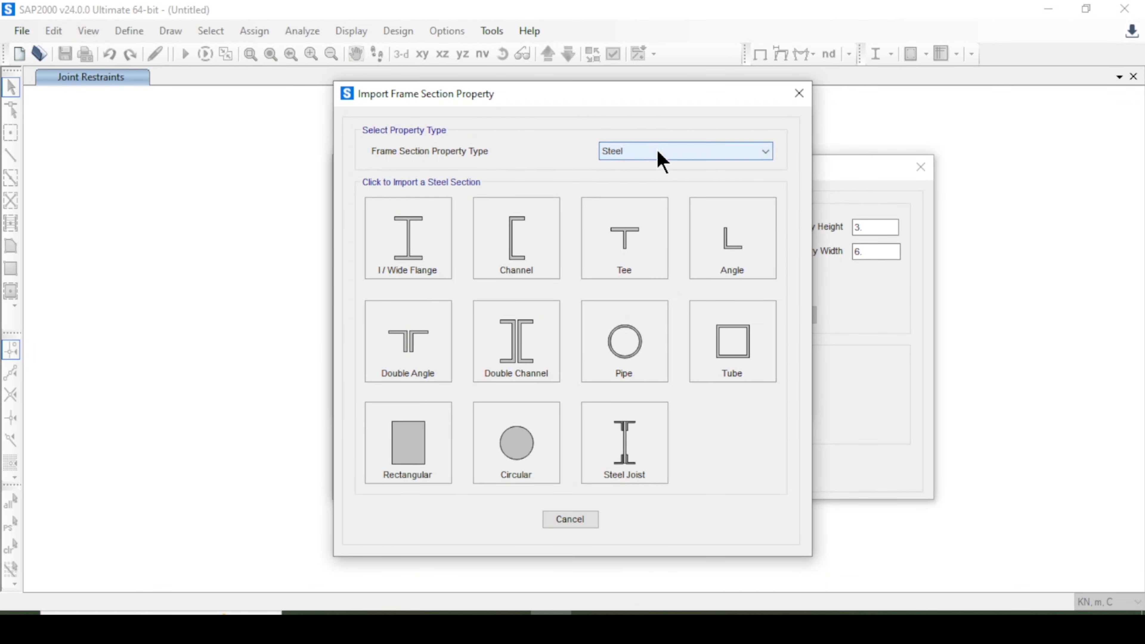
click(406, 255)
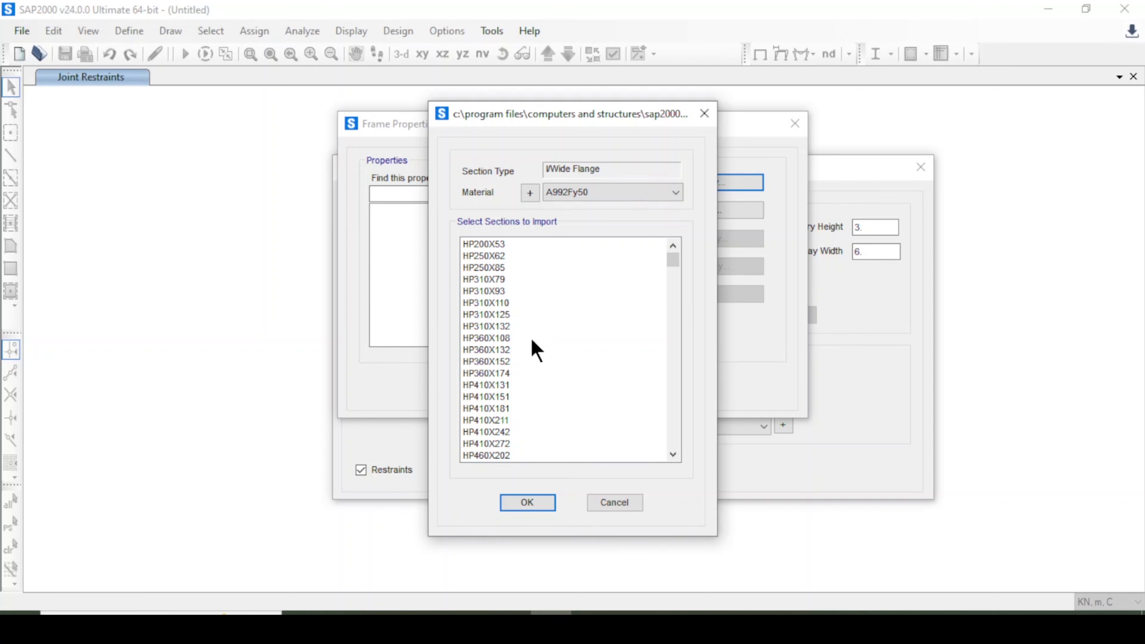
click(673, 455)
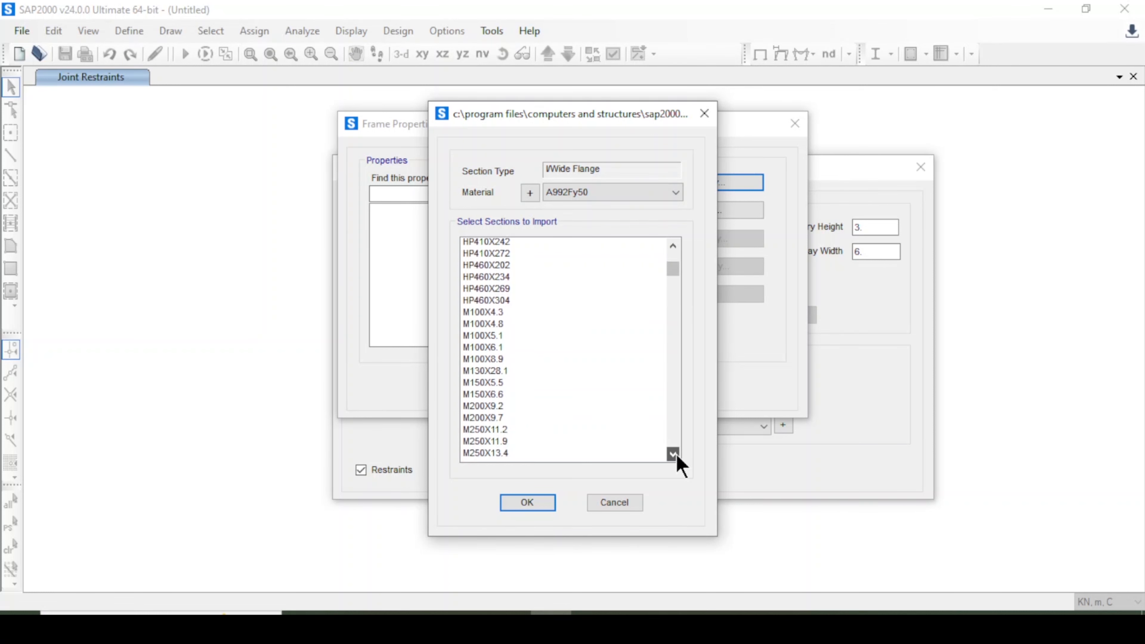
drag(672, 275, 673, 312)
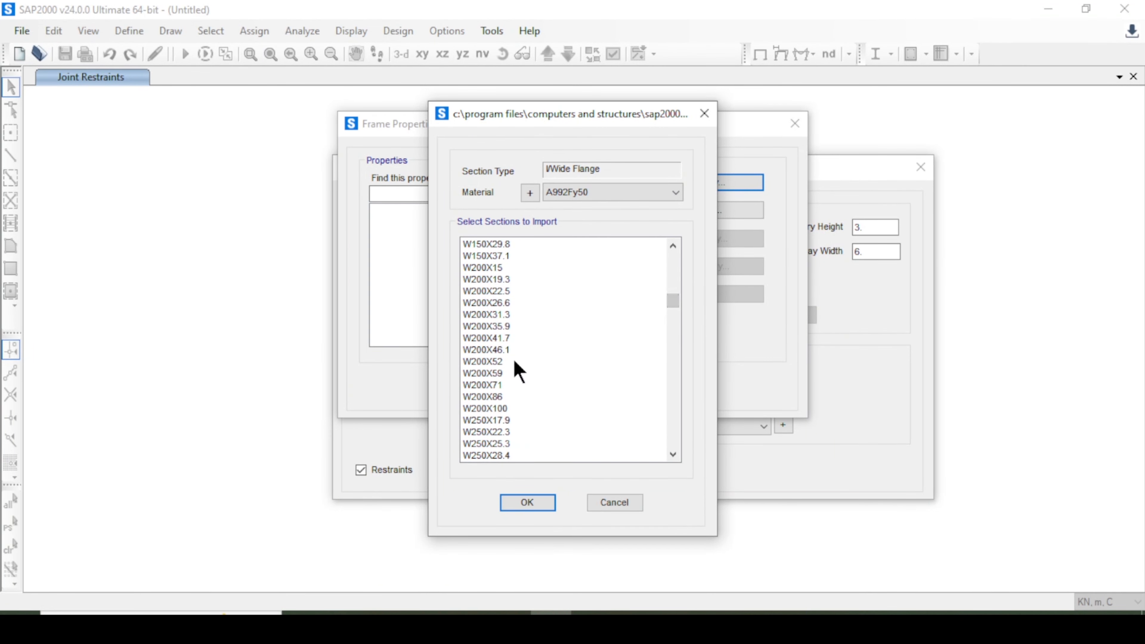
click(514, 361)
click(541, 420)
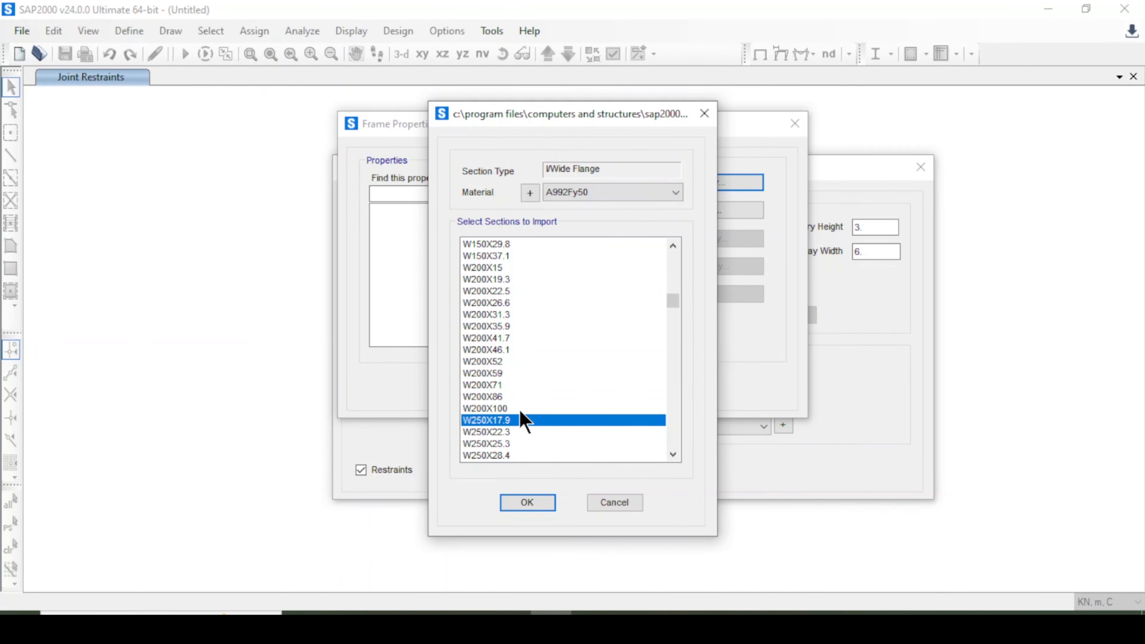
click(522, 398)
click(528, 409)
click(526, 327)
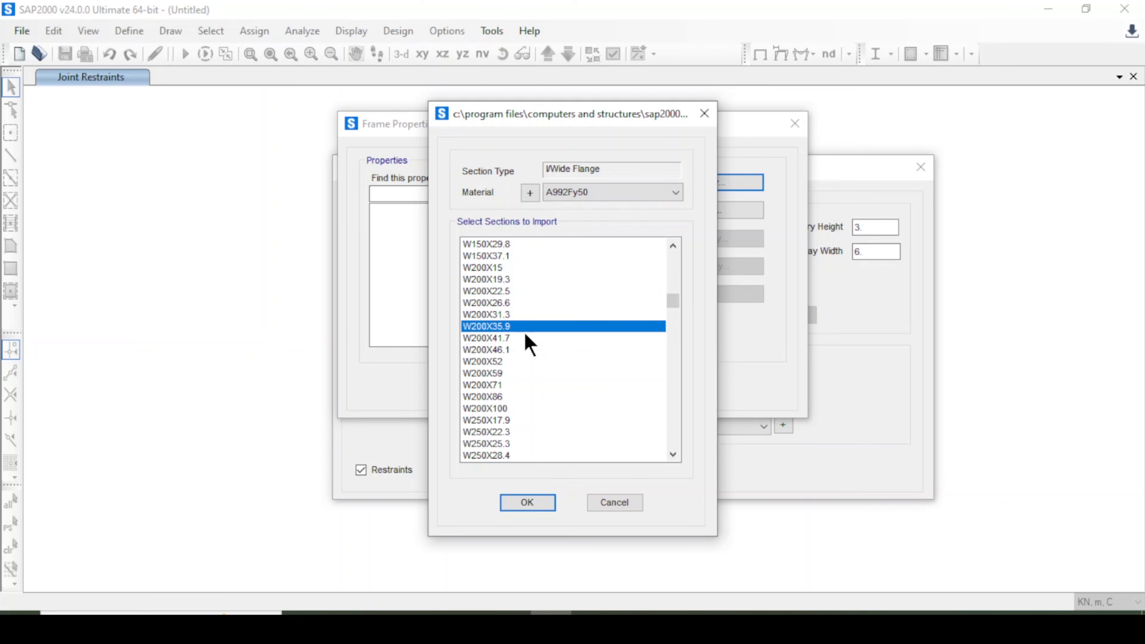
click(549, 511)
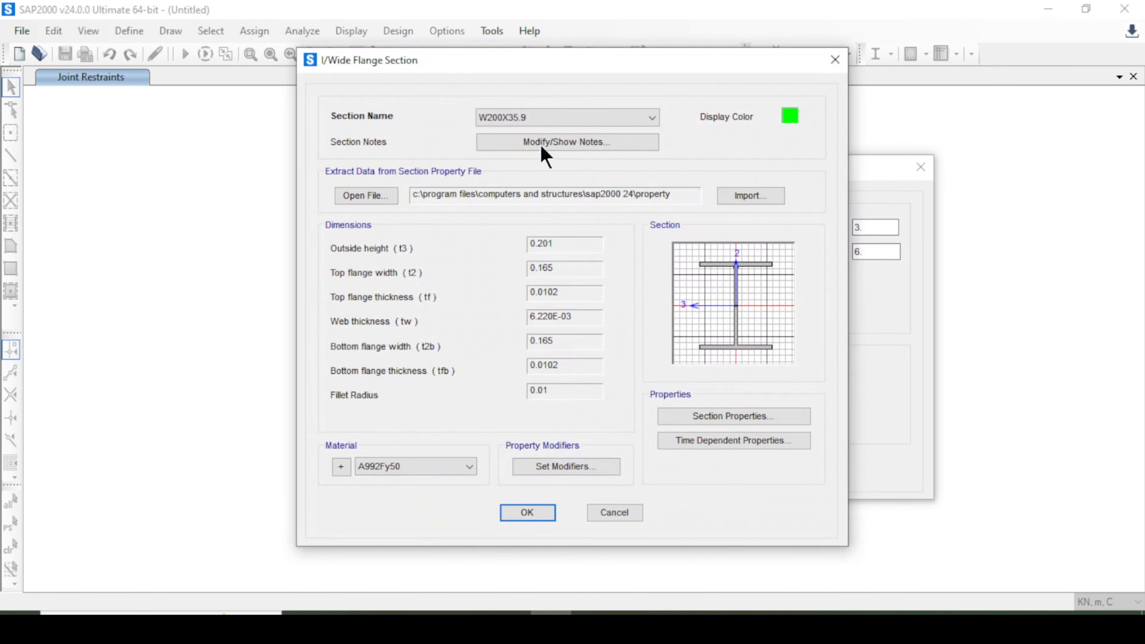
click(527, 512)
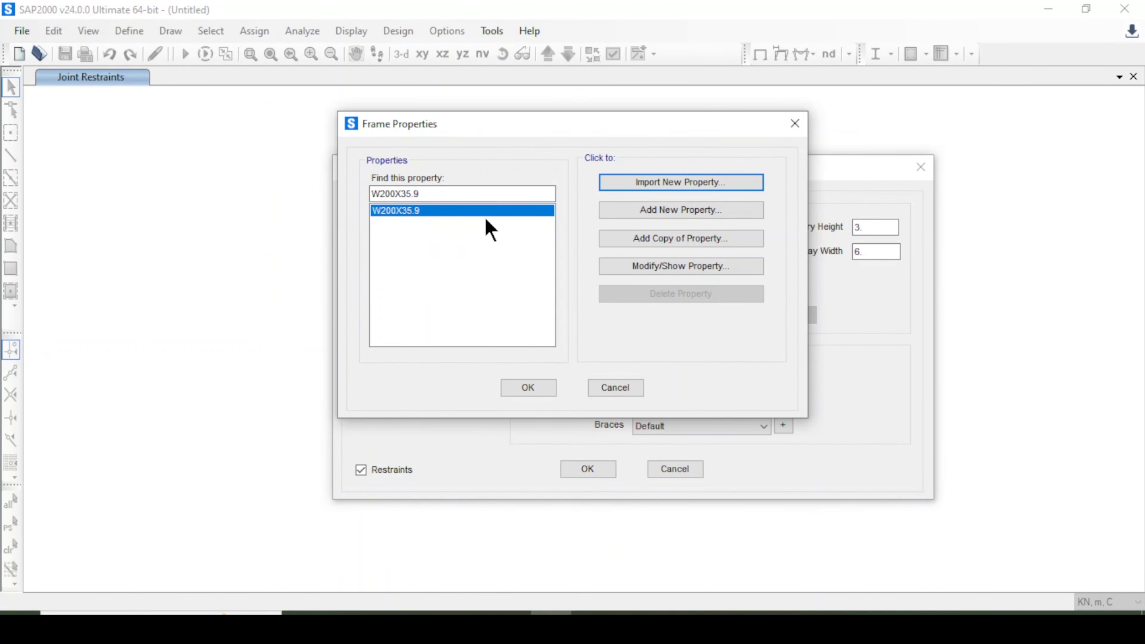
Rename the W200X35.9 section as Column, keeping A992Fy50 as its material.
click(620, 266)
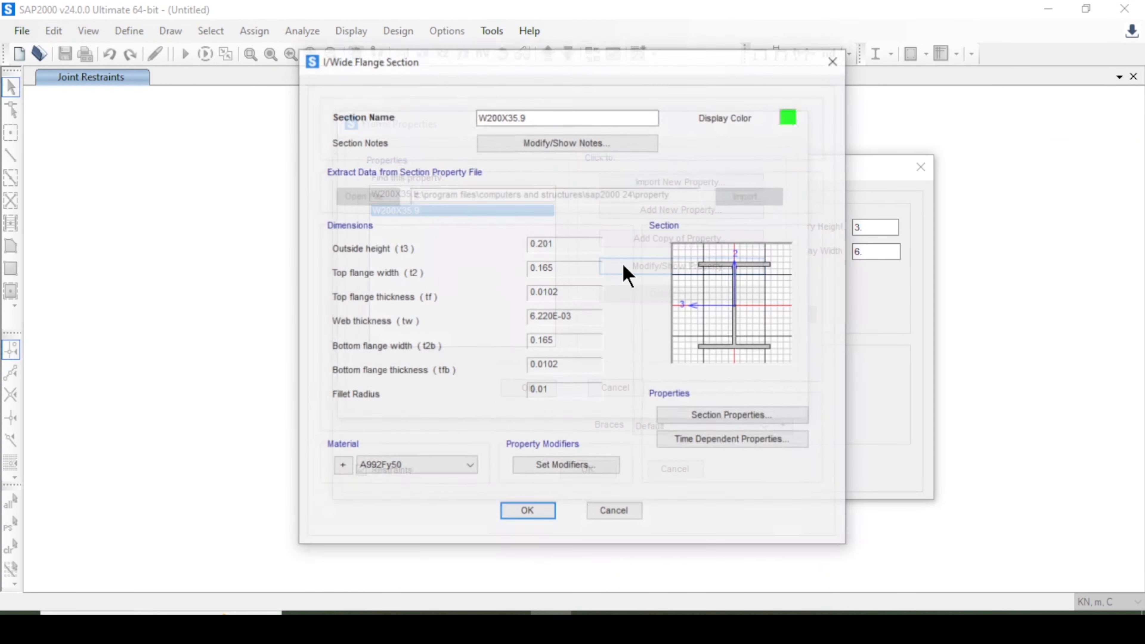
click(498, 121)
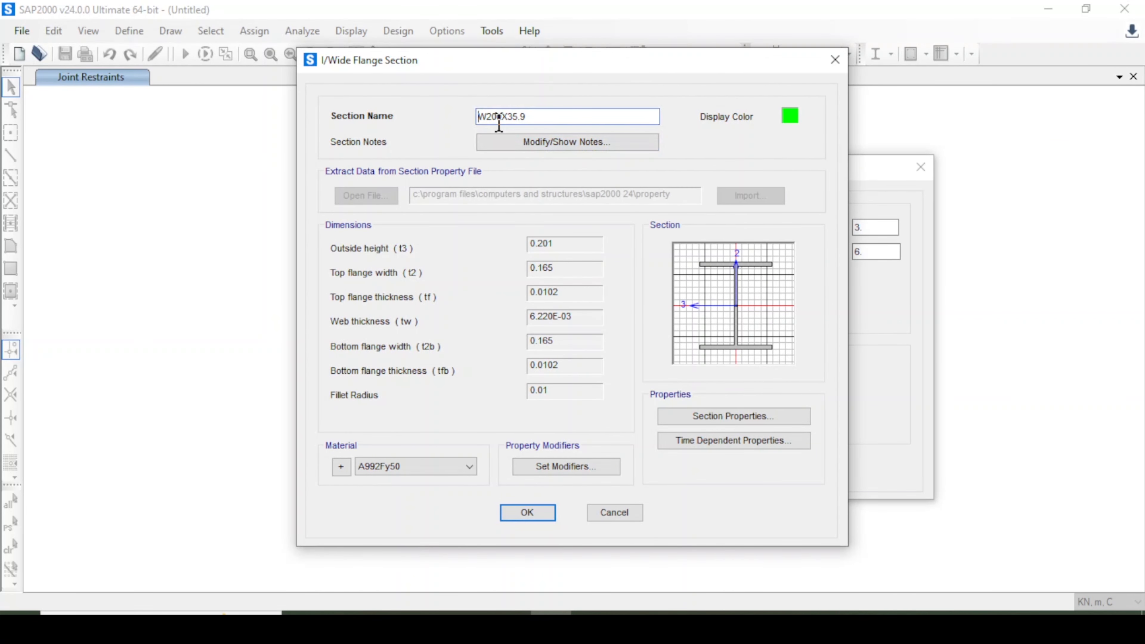
text(Column)
key(BackSpace)
key(BackSpace)
key(BackSpace)
key(BackSpace)
key(BackSpace)
key(BackSpace)
key(BackSpace)
key(BackSpace)
key(BackSpace)
click(437, 467)
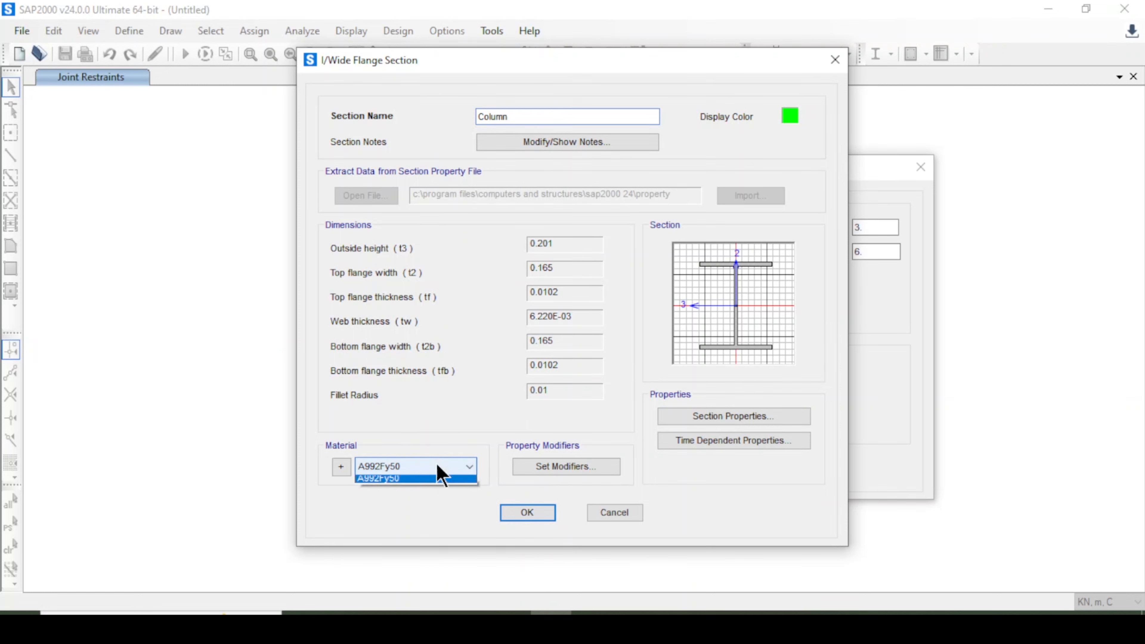
click(437, 464)
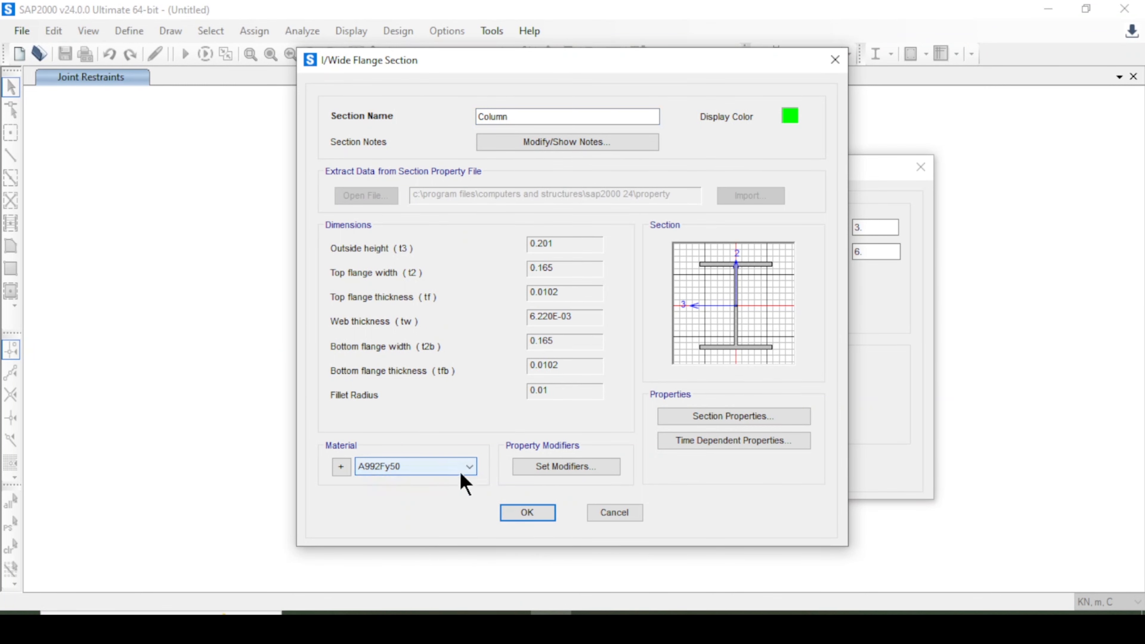
click(531, 514)
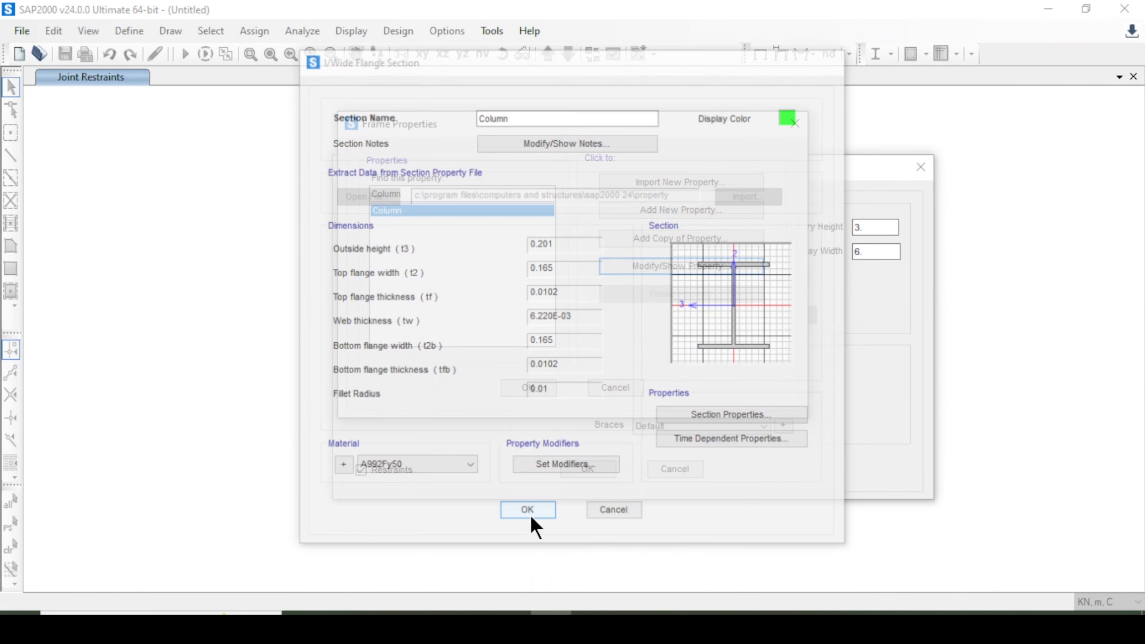
Import the W150X37.1 steel I/Wide Flange section as another frame property.
click(662, 185)
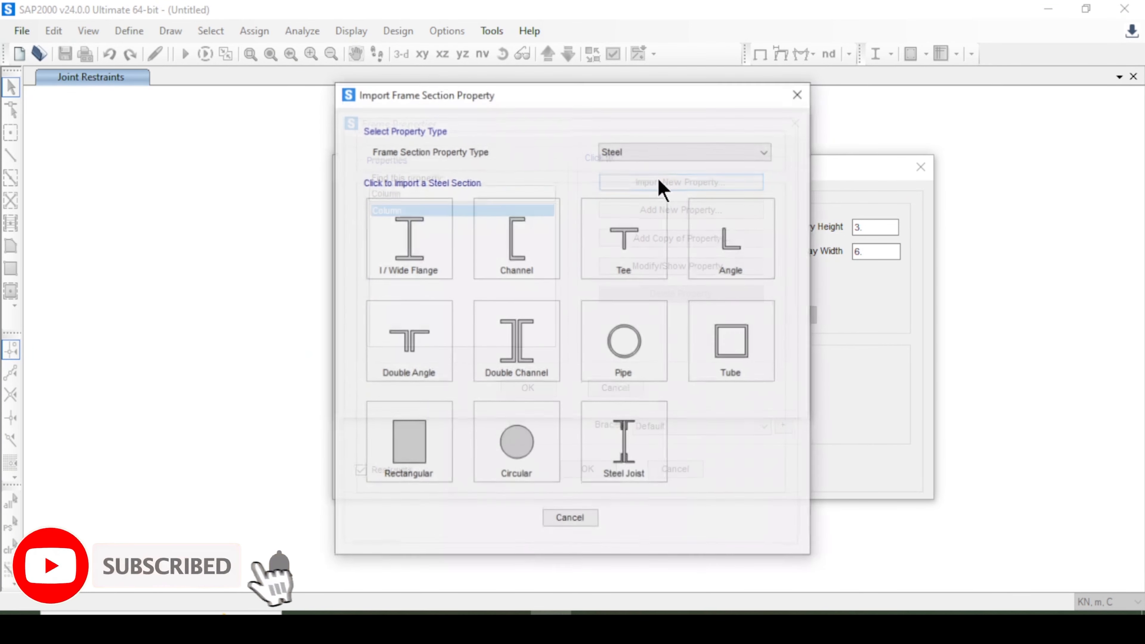
click(575, 518)
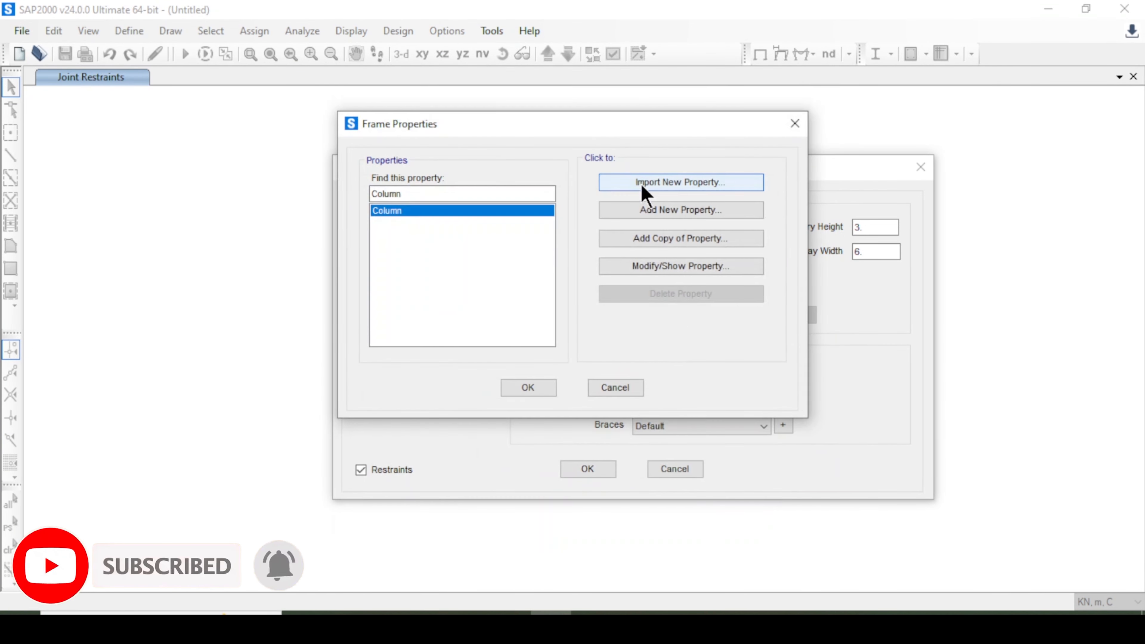
click(644, 184)
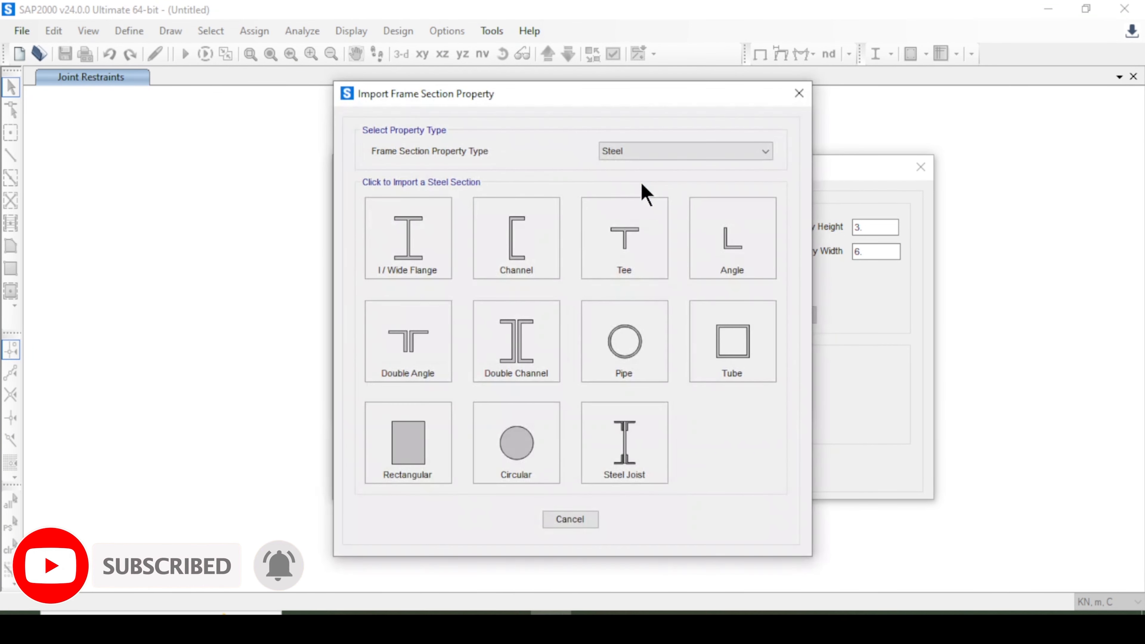
click(641, 156)
click(643, 163)
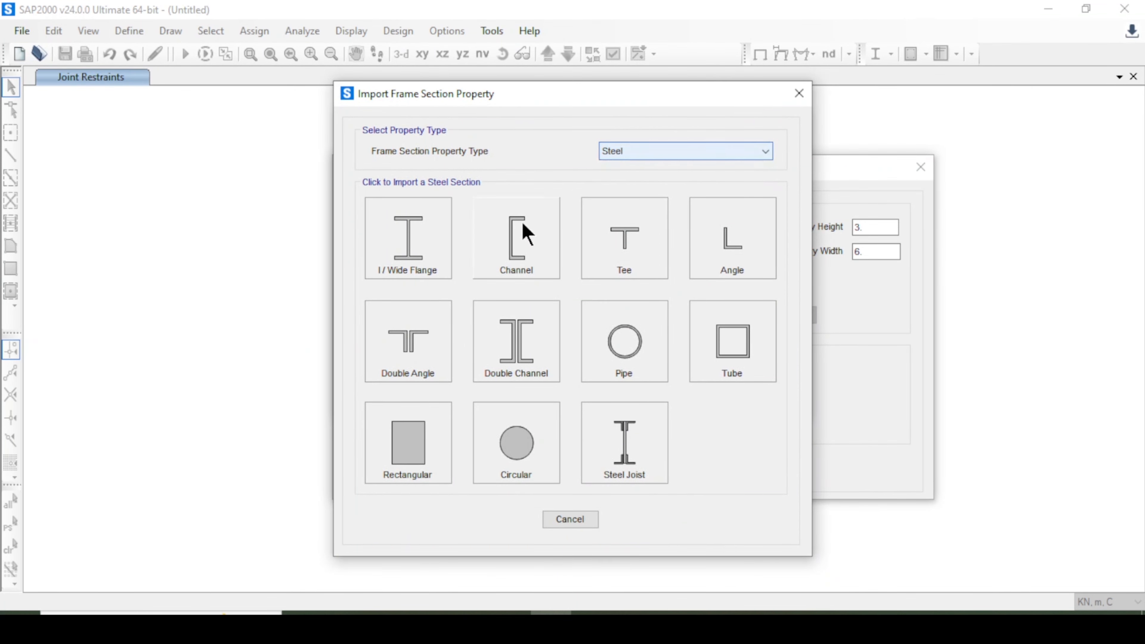
click(426, 247)
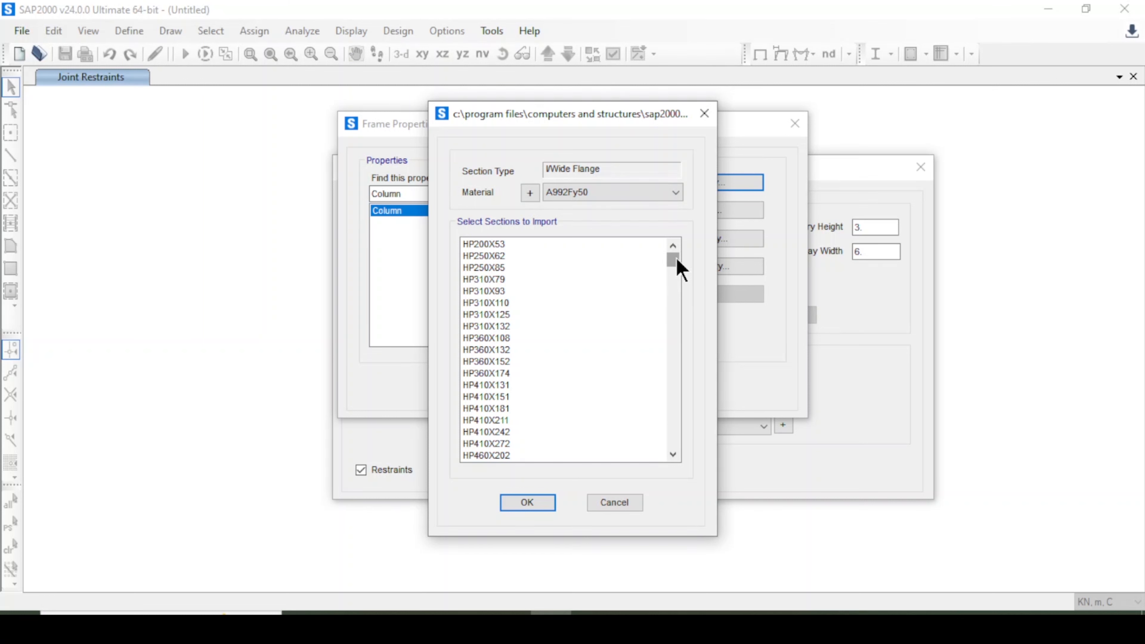
scroll(519, 316, down, 8)
click(519, 314)
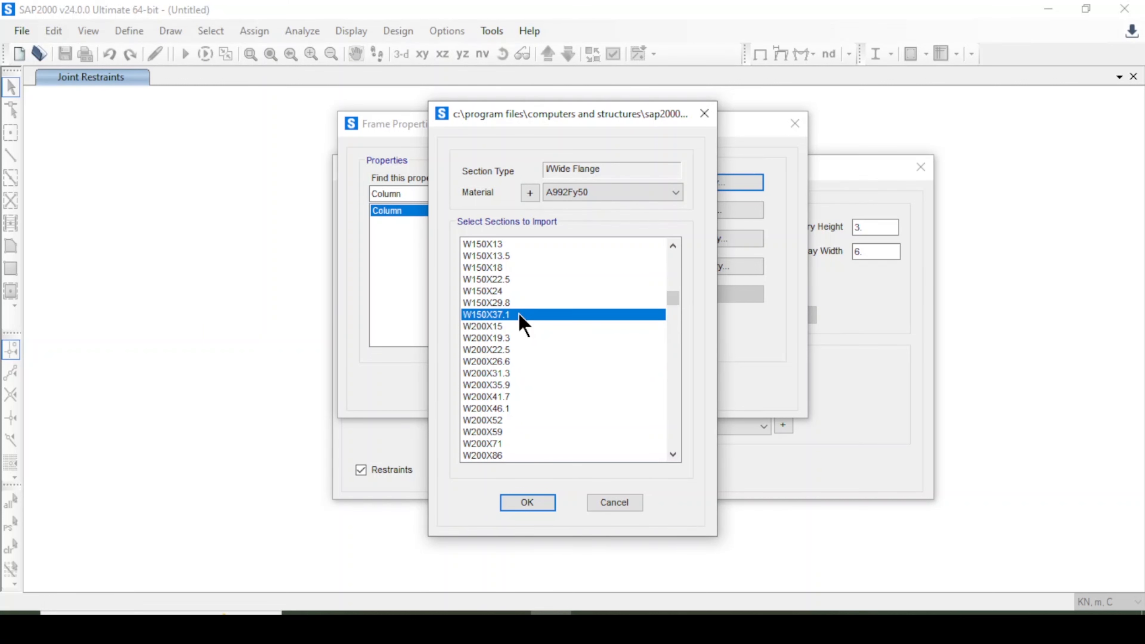
click(527, 503)
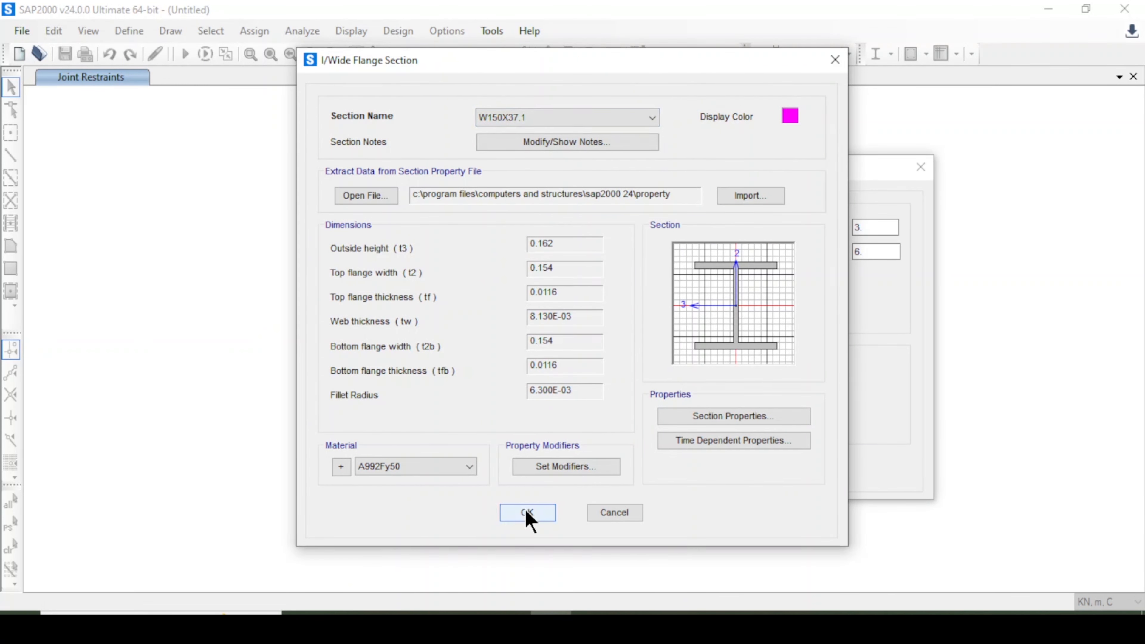
click(551, 518)
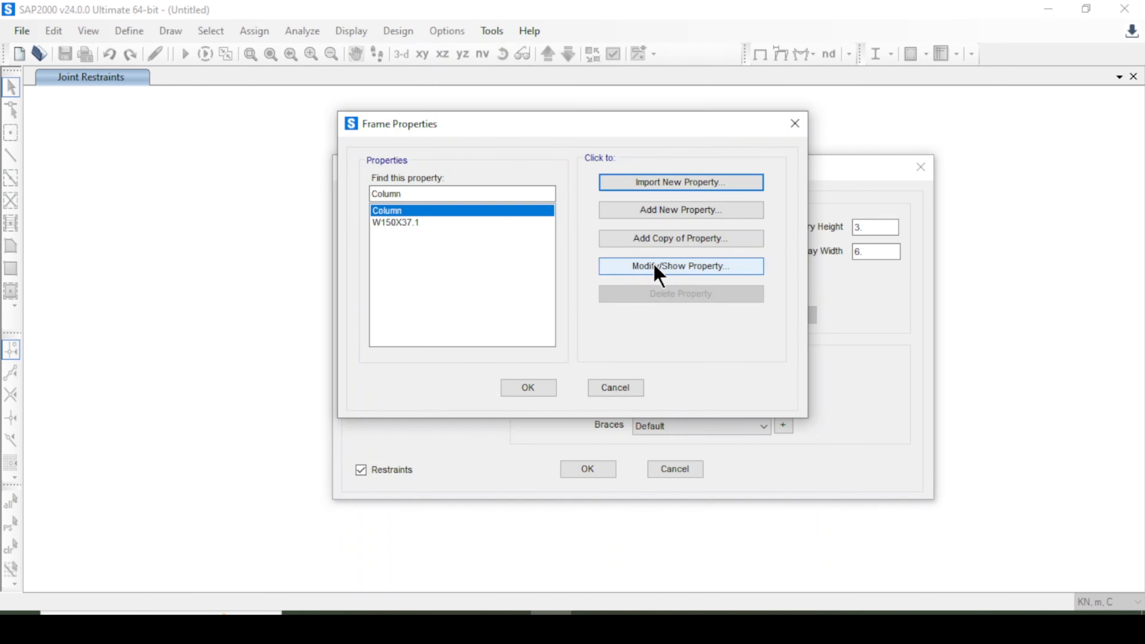
Rename the W150X37.1 section as Beam.
click(658, 268)
click(614, 513)
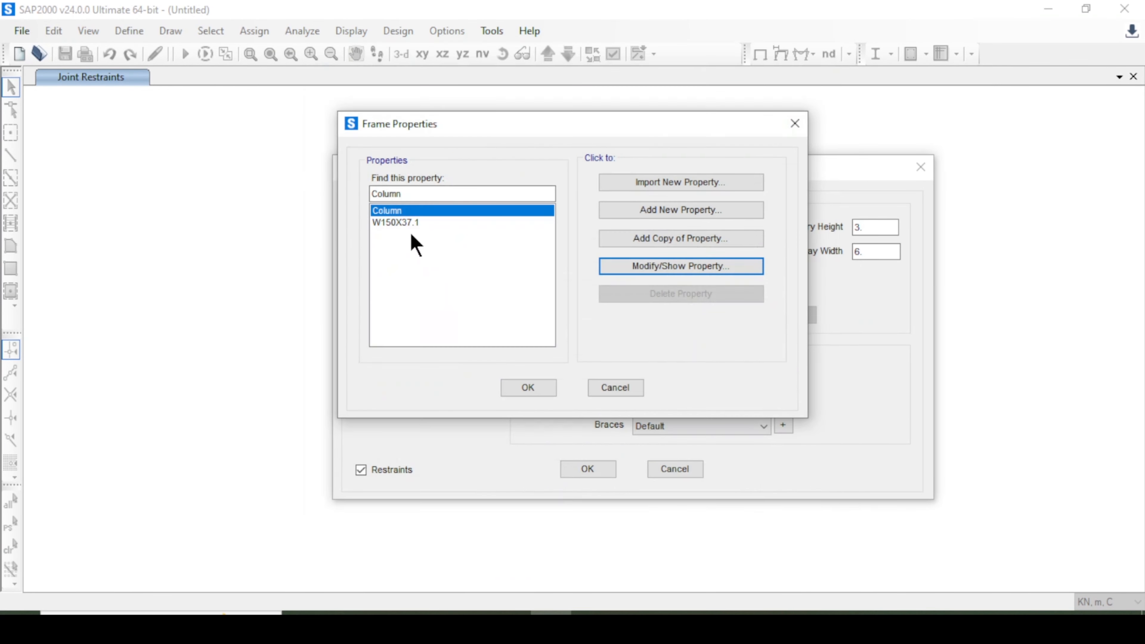
click(410, 233)
click(675, 267)
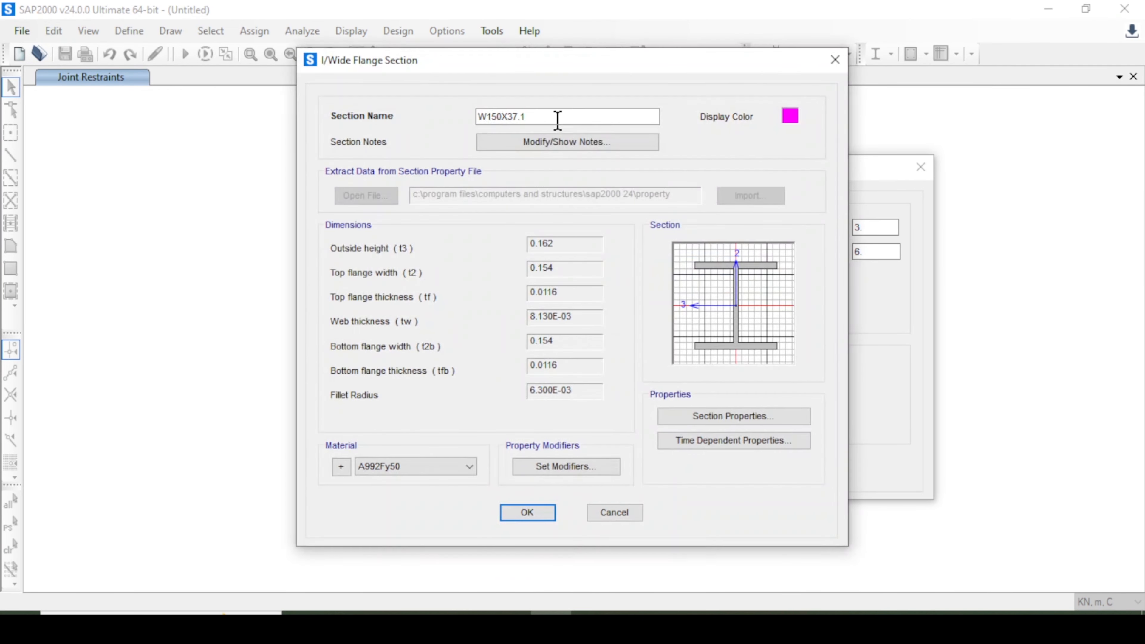
text(Beam)
click(526, 513)
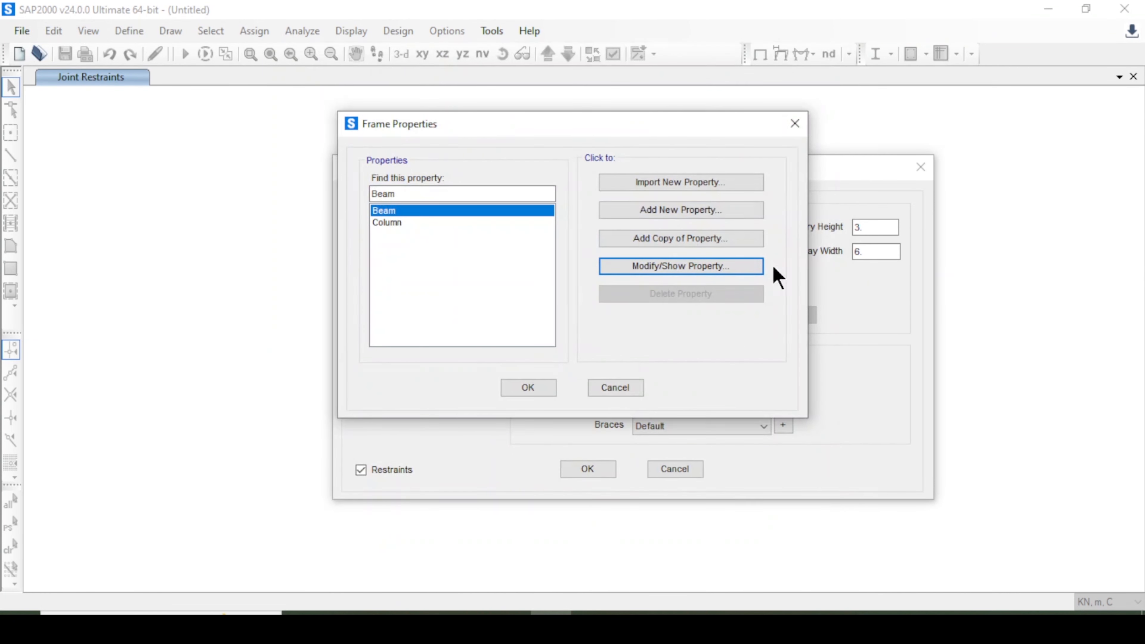
Import the HSS101.6X101.6X9.5 steel Tube section in A992Fy50 as a new frame property.
click(683, 185)
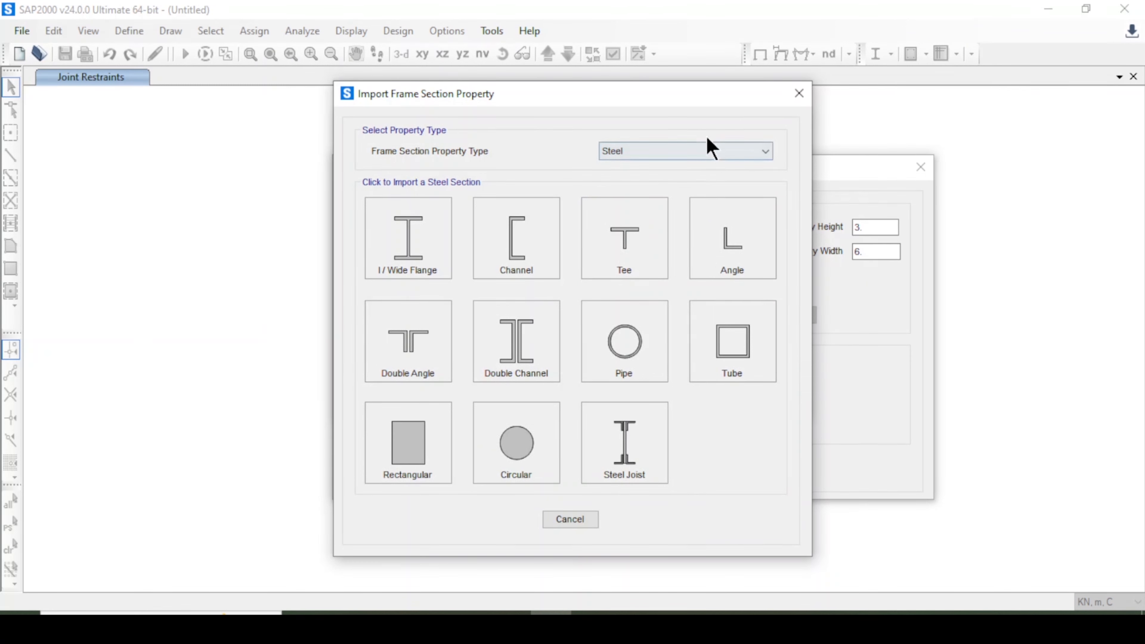
click(707, 150)
click(694, 158)
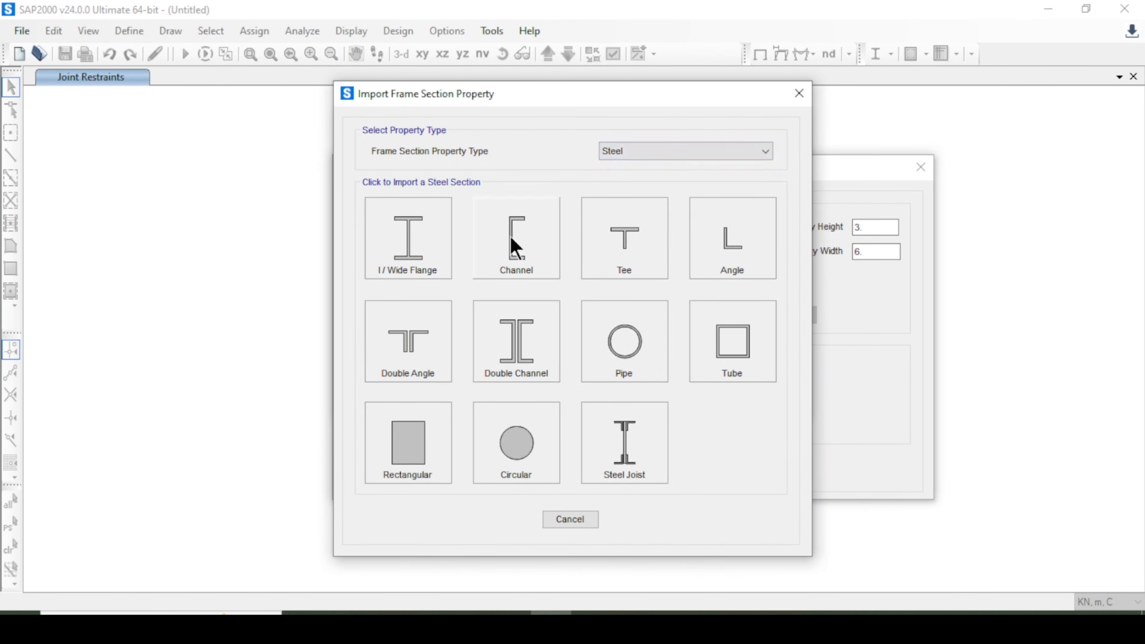
click(752, 358)
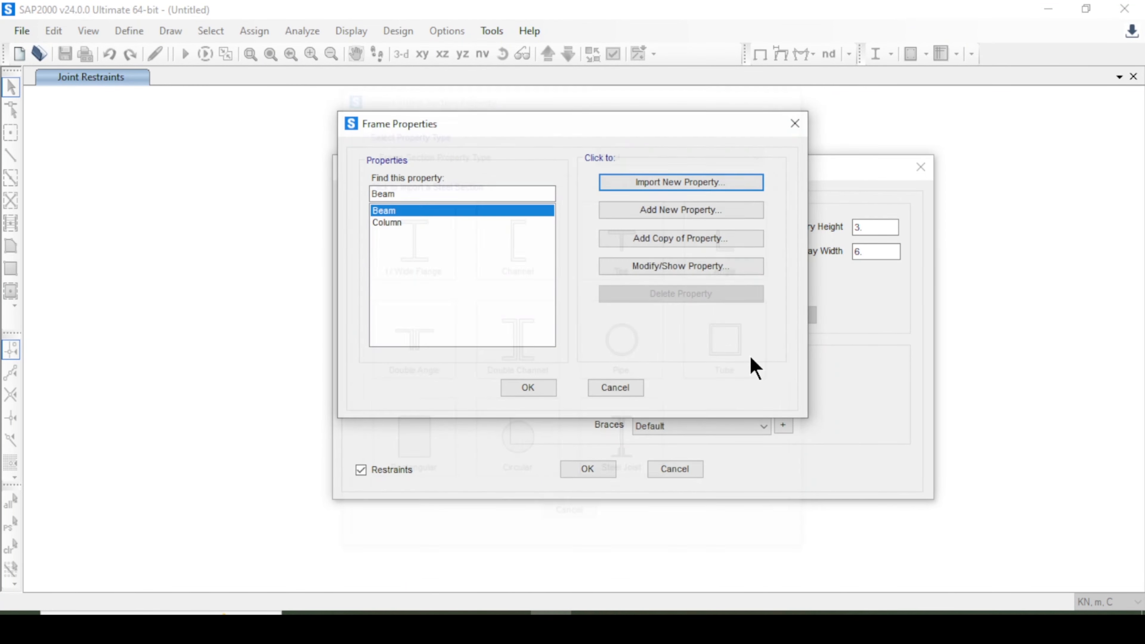
drag(675, 448, 675, 448)
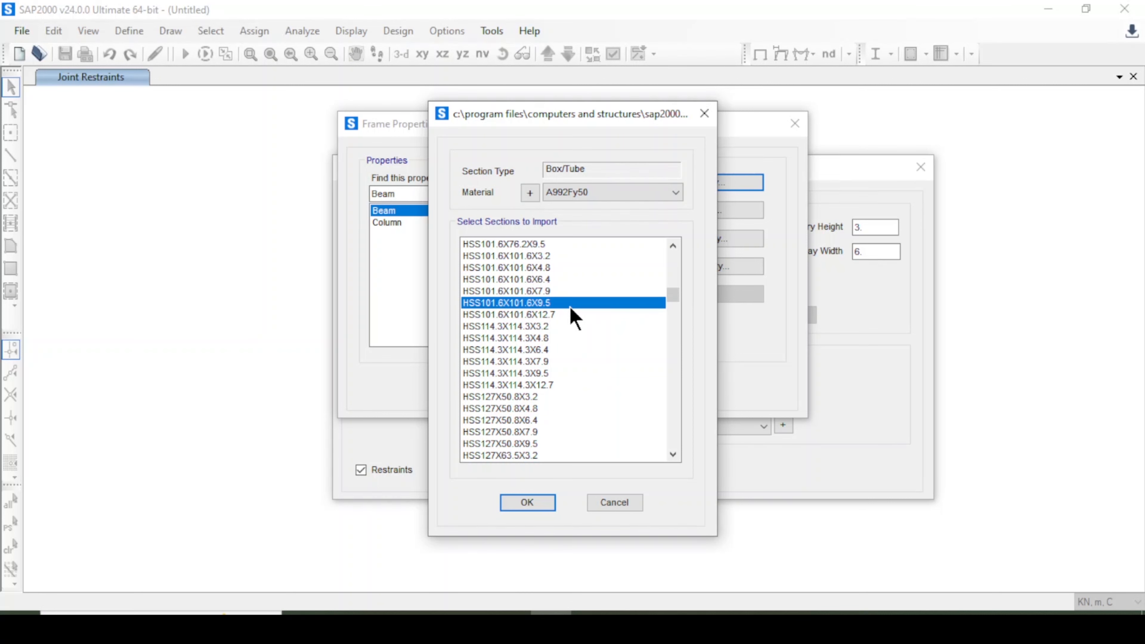
click(541, 504)
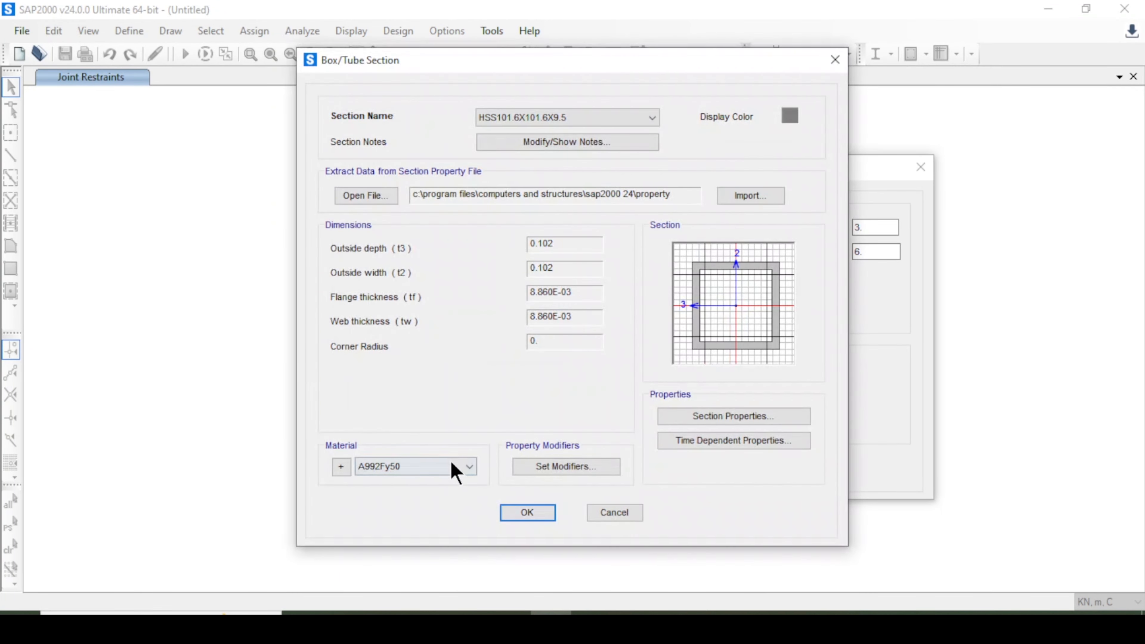
click(519, 514)
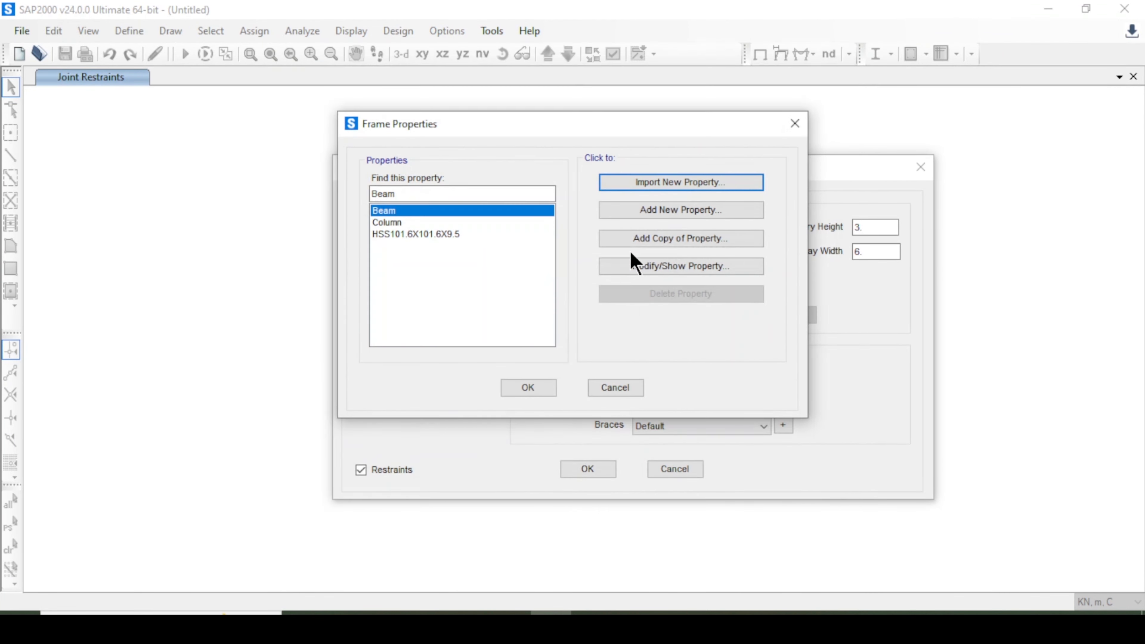
Rename the HSS101.6X101.6X9.5 section as Brace and close the frame properties list.
click(636, 267)
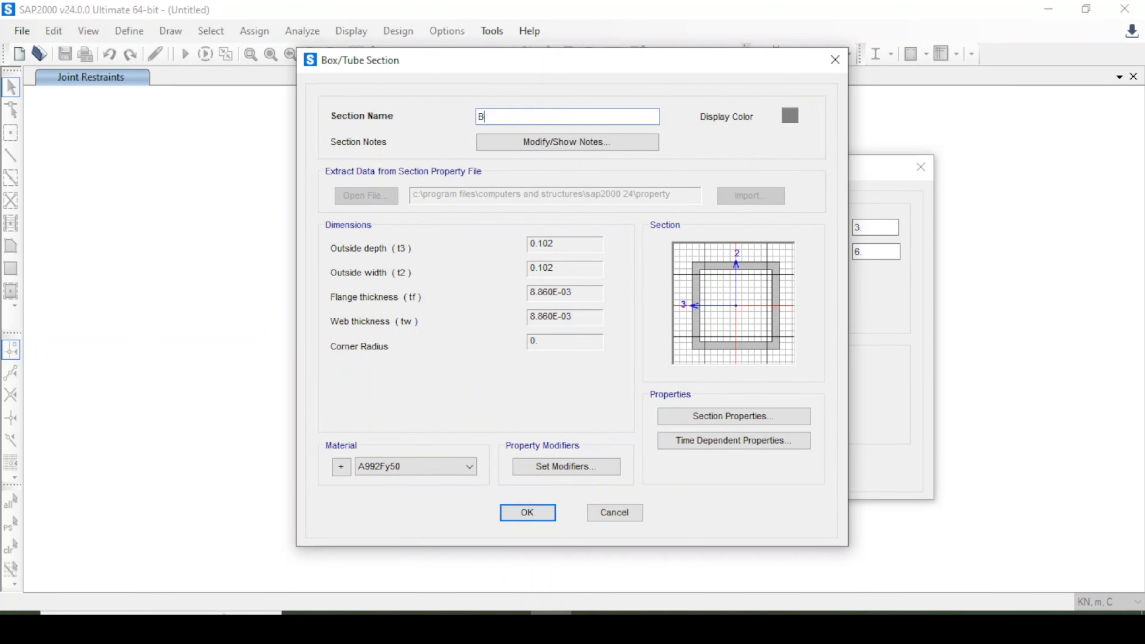
click(527, 514)
click(537, 389)
Assign Beam to beams, Column to columns and Brace to braces, and generate the eccentrically braced frame.
click(679, 372)
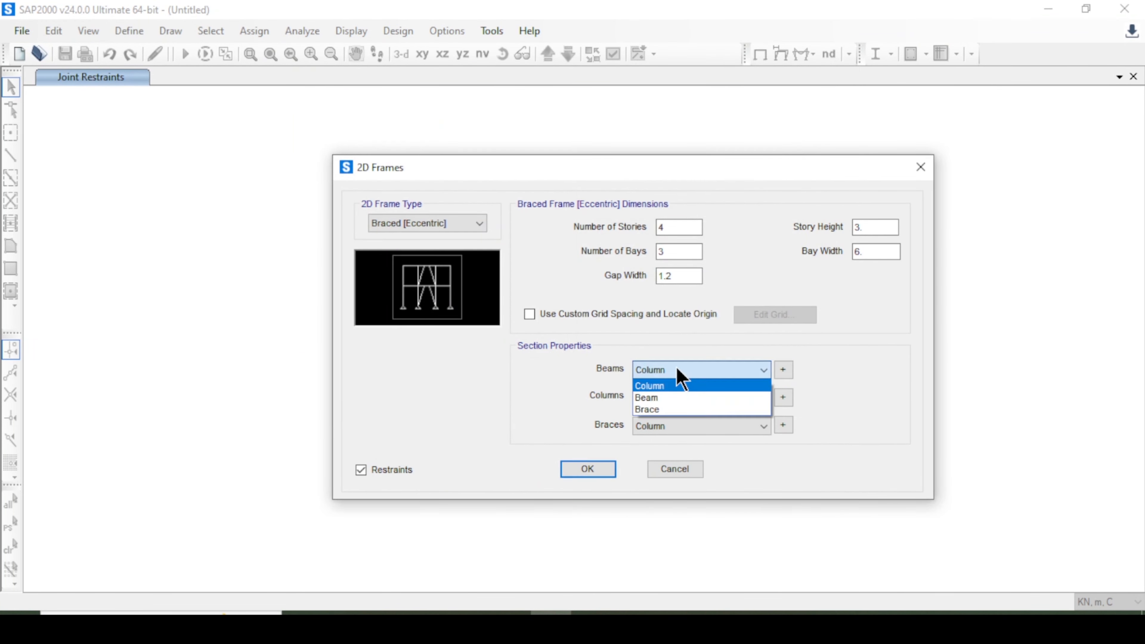
click(681, 406)
click(681, 406)
click(681, 411)
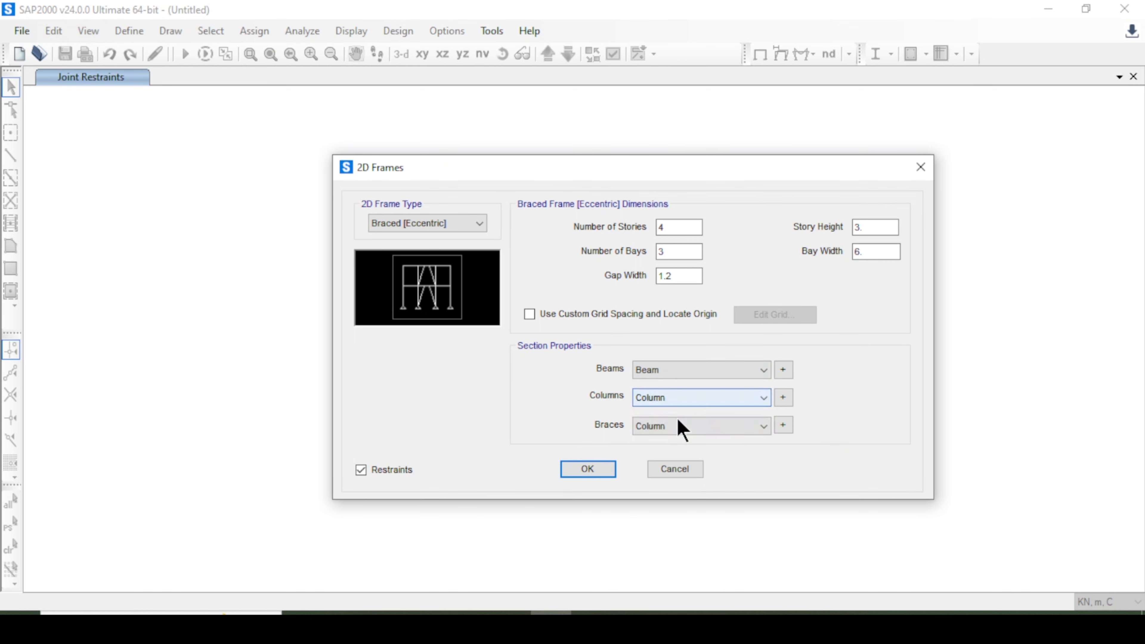
click(680, 428)
click(675, 466)
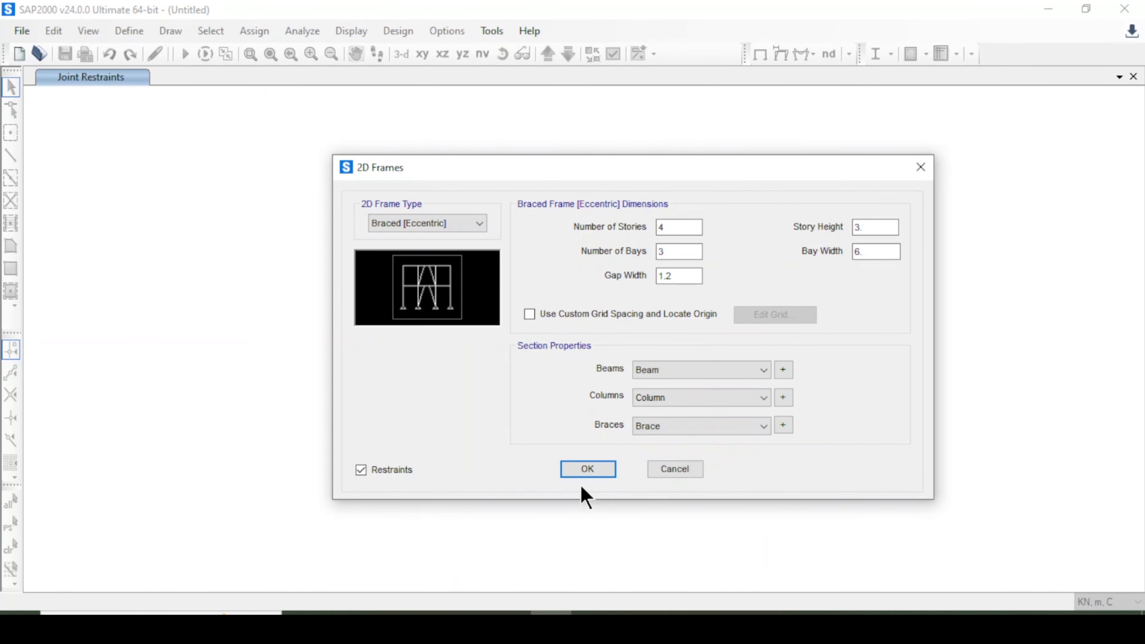
click(581, 472)
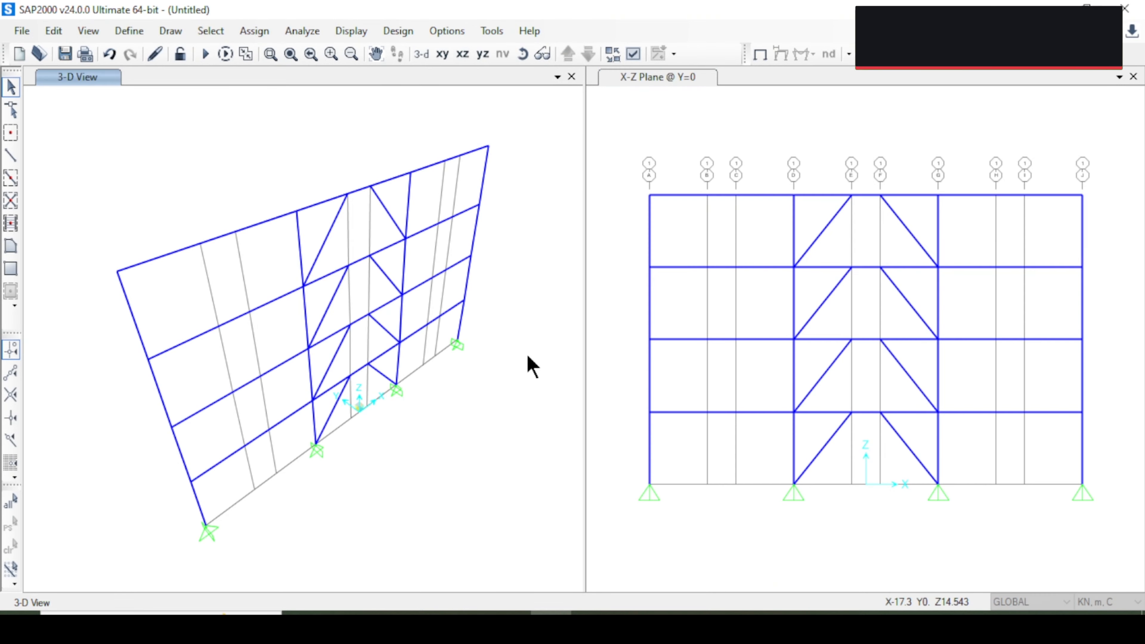
Select the four base joints in the X-Z elevation and assign fully fixed restraints to them.
click(571, 77)
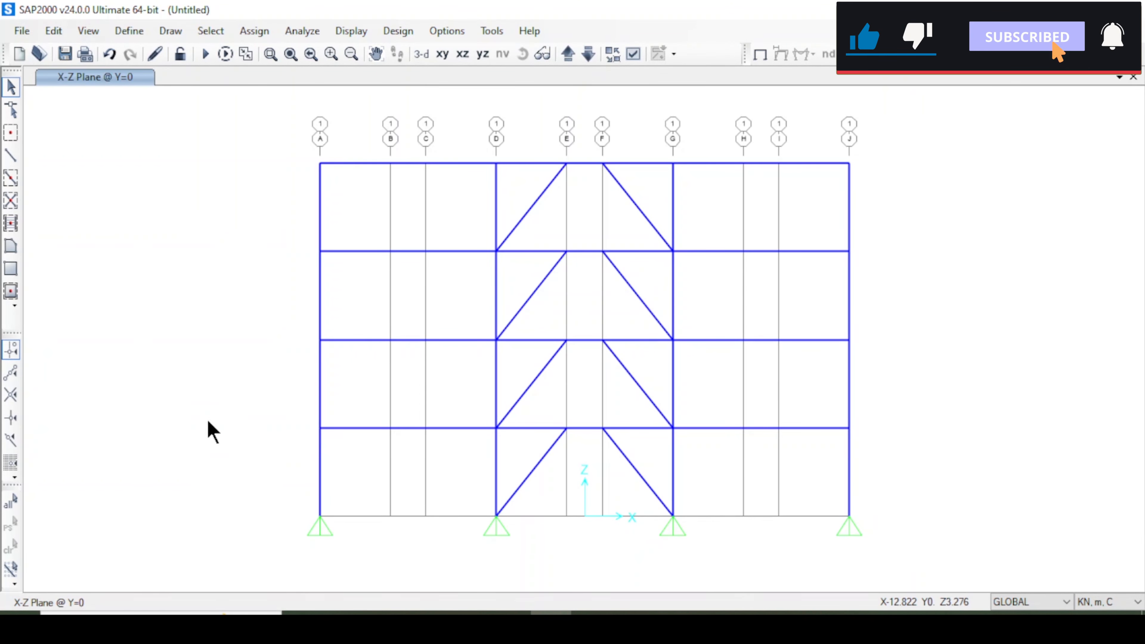
drag(207, 421, 438, 532)
drag(251, 481, 900, 567)
click(253, 31)
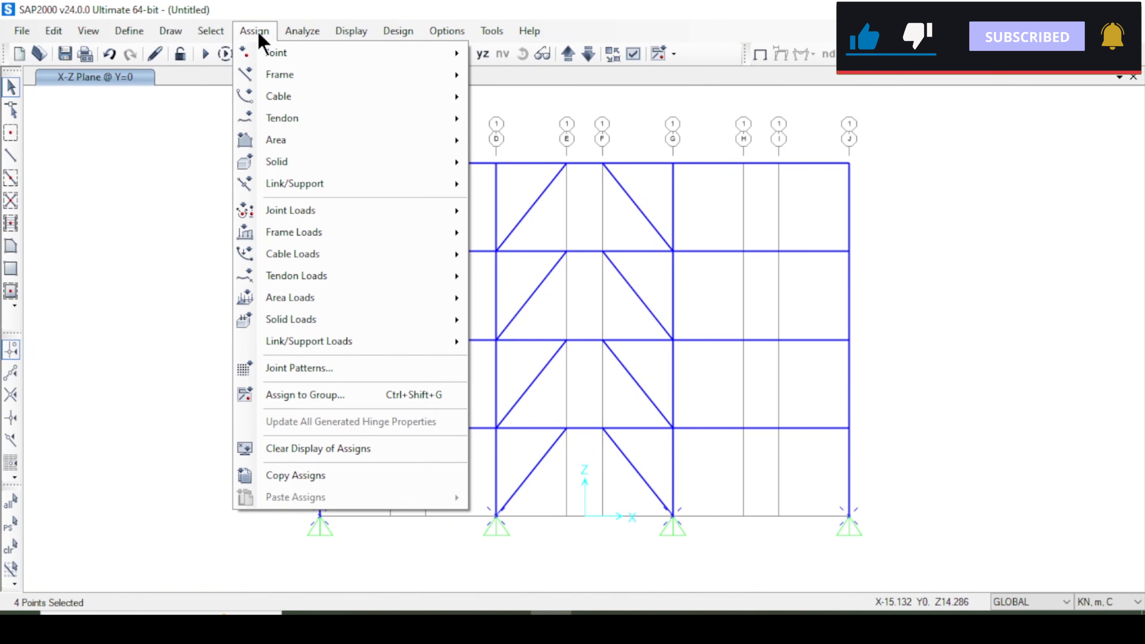
mouse_move(280, 58)
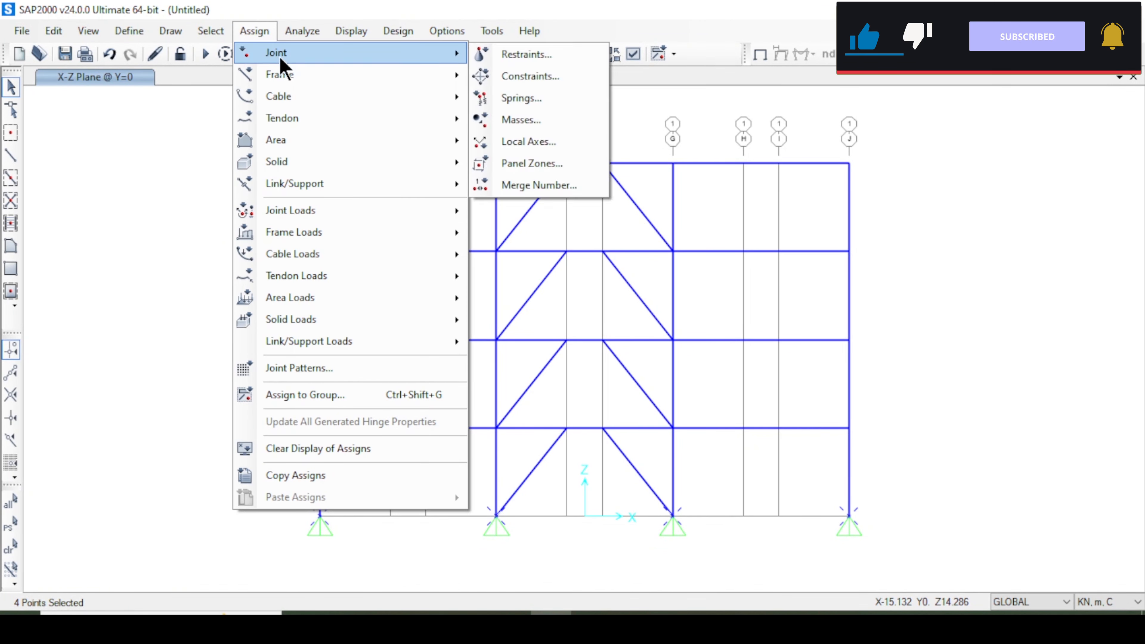
click(512, 56)
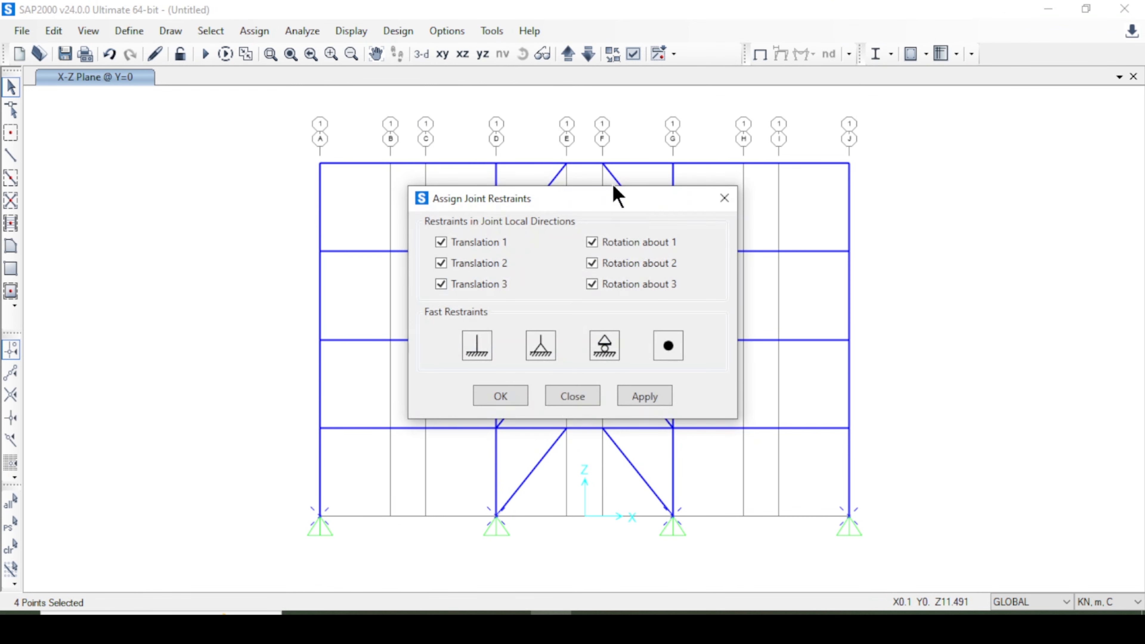
drag(593, 215, 876, 204)
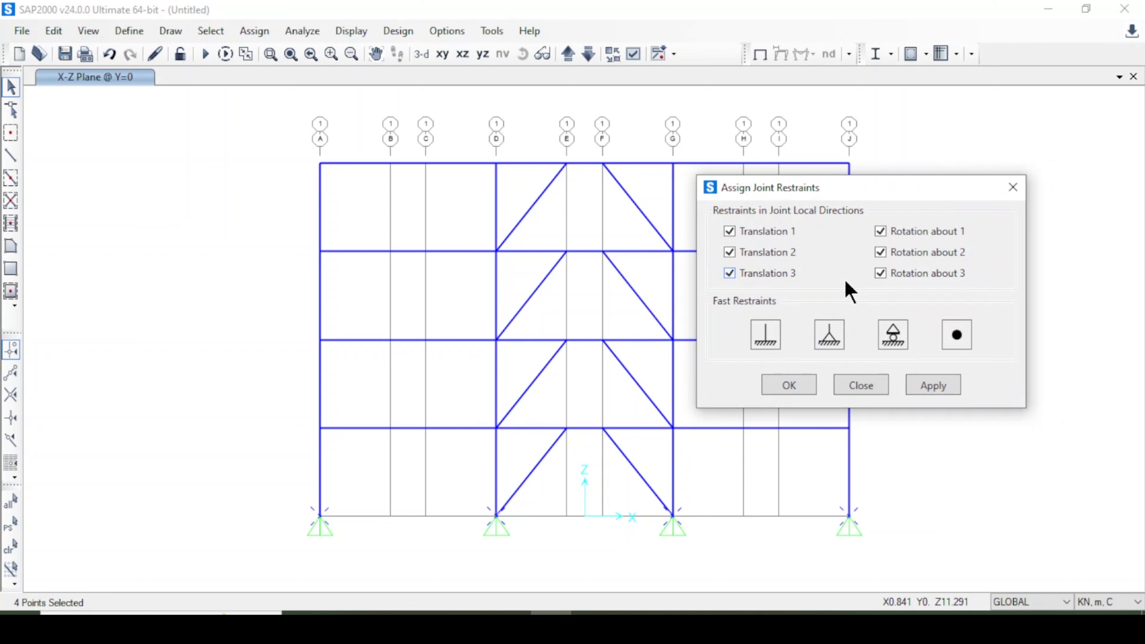
click(934, 386)
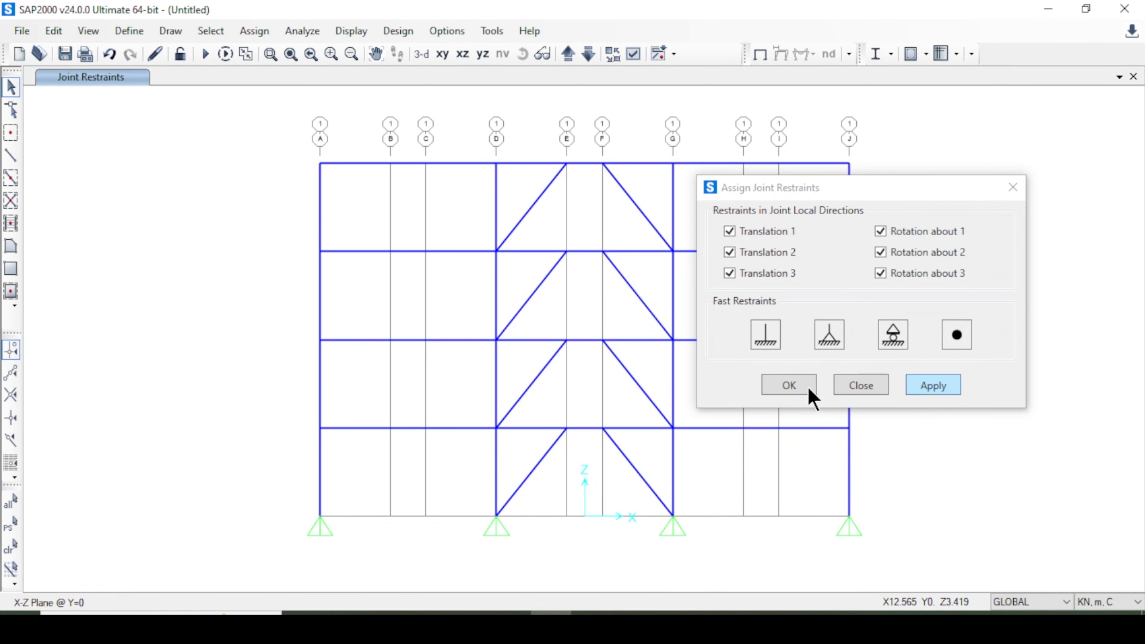
click(789, 394)
drag(280, 488, 453, 533)
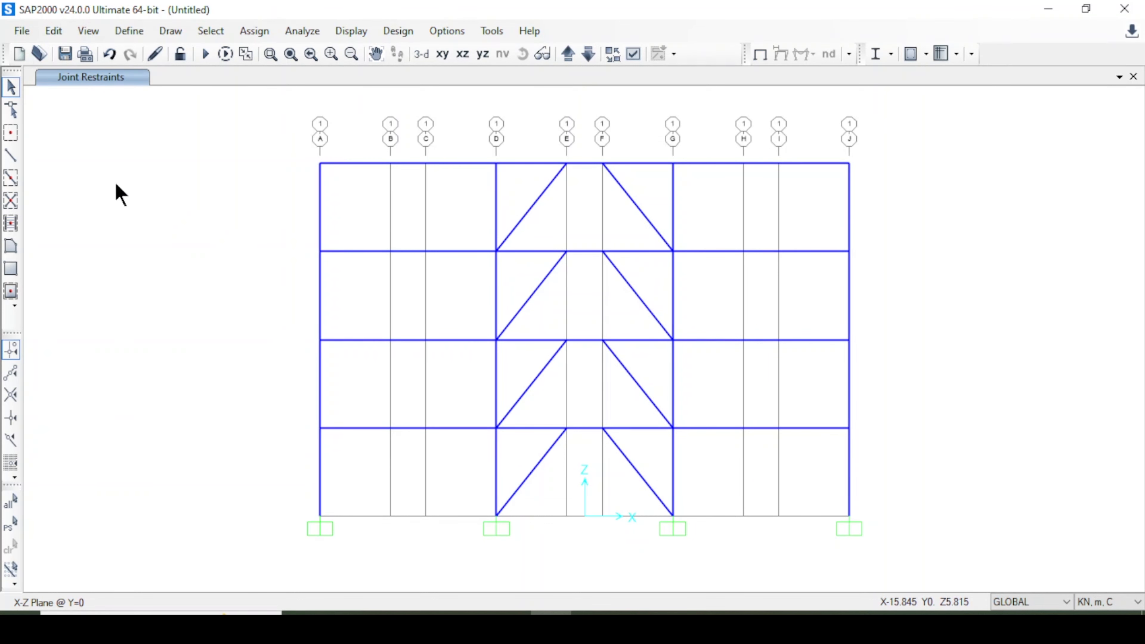
click(10, 157)
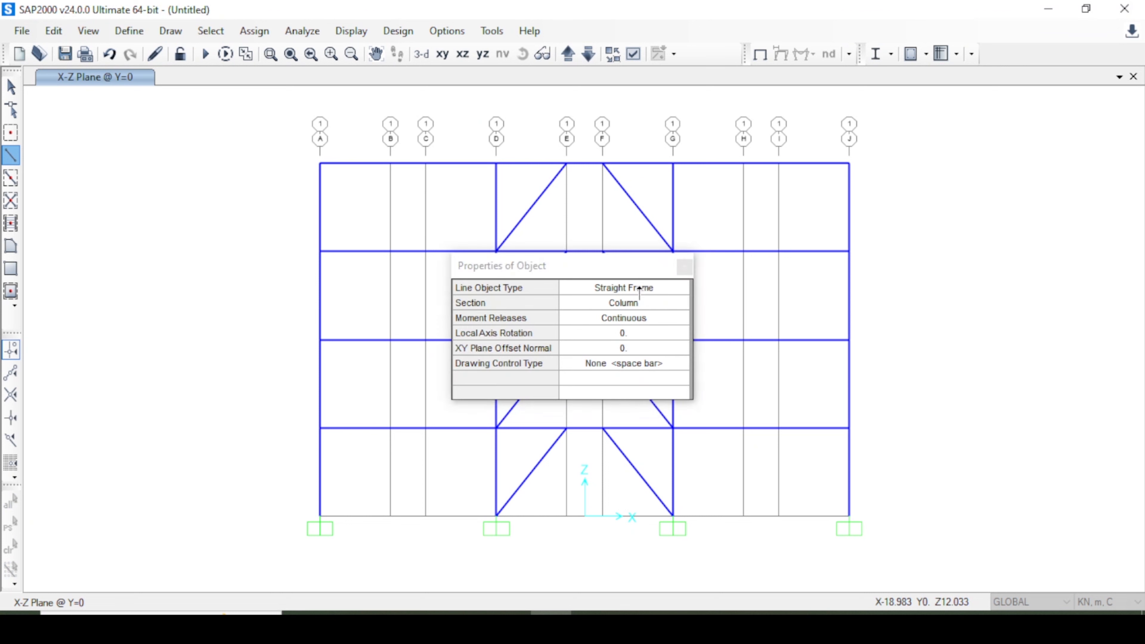
click(682, 289)
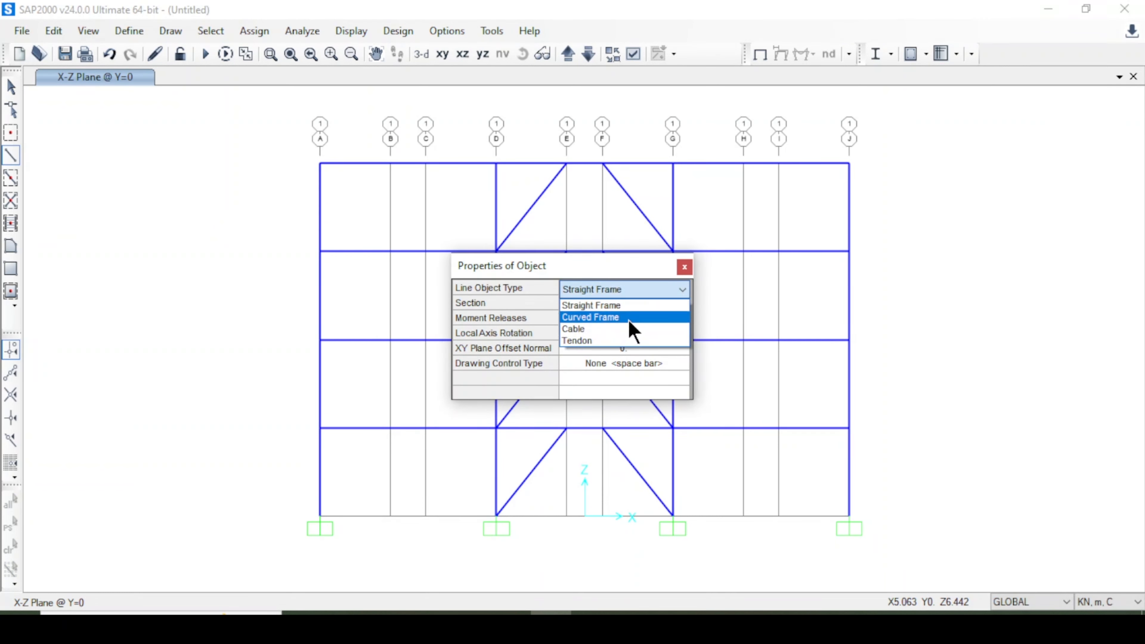
key(Escape)
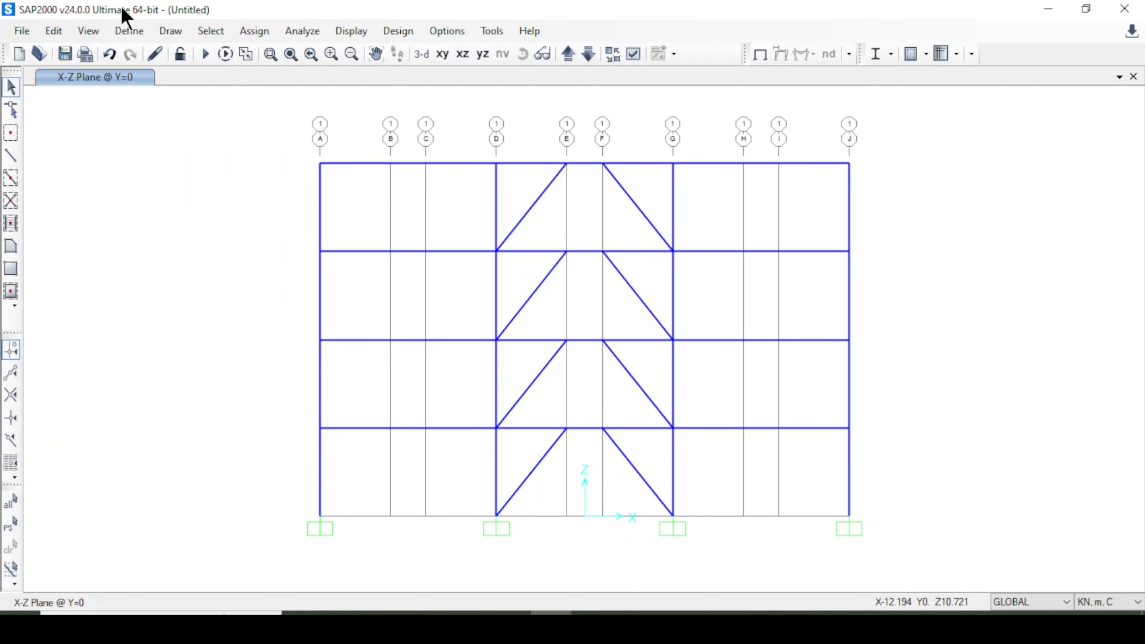
Add a new steel frame hinge property named Column of type Interacting P-M2-M3, deformation controlled.
click(129, 31)
mouse_move(180, 79)
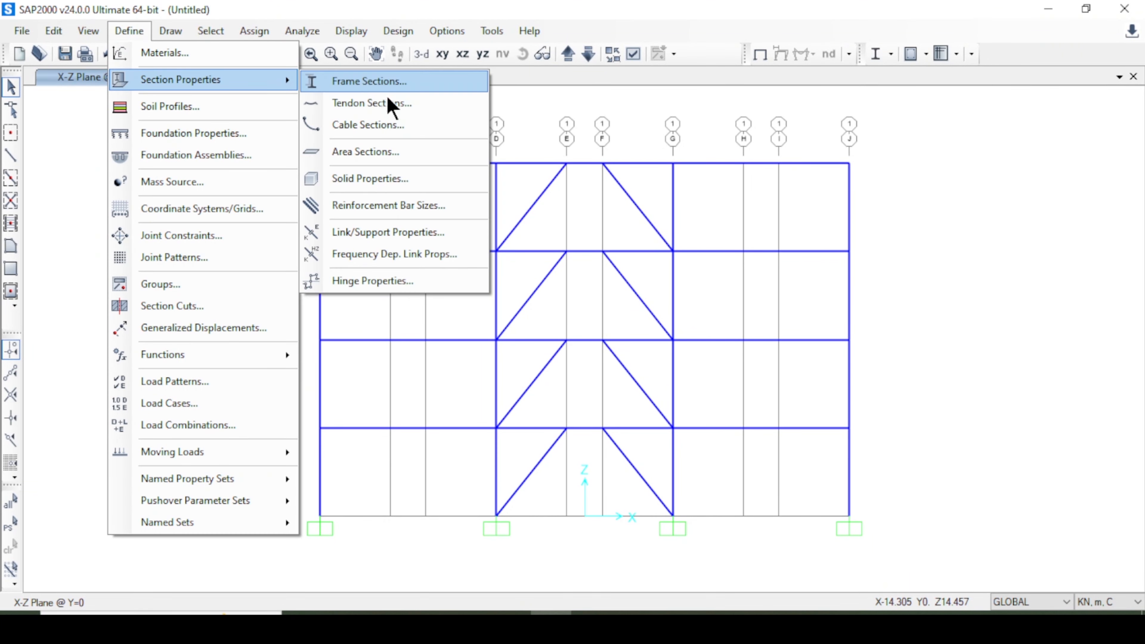
click(379, 281)
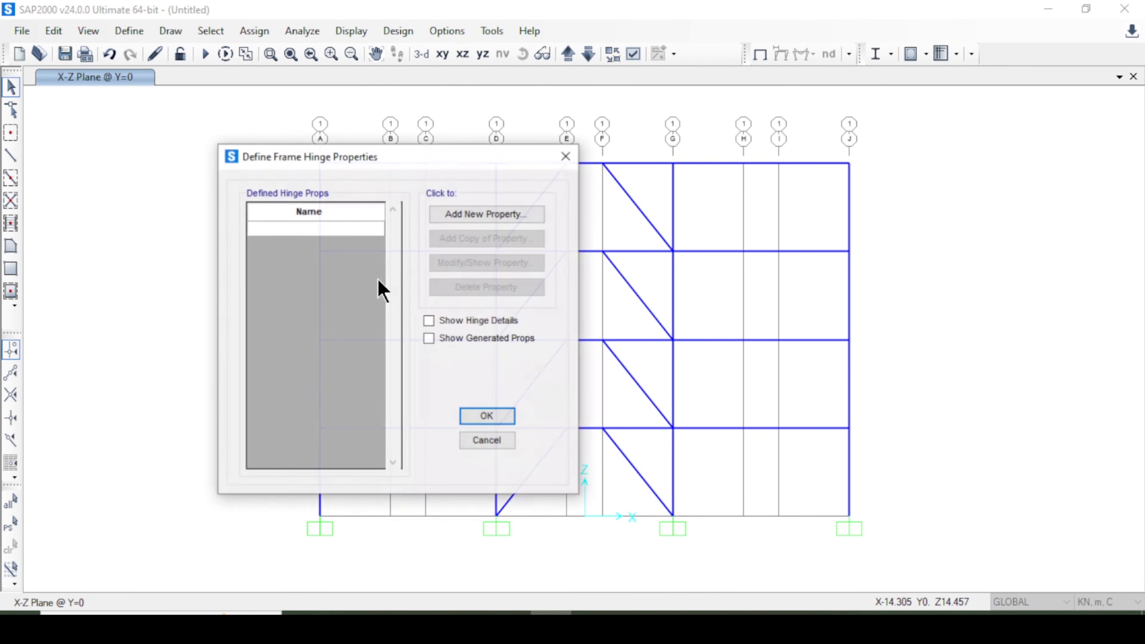
drag(378, 168, 523, 165)
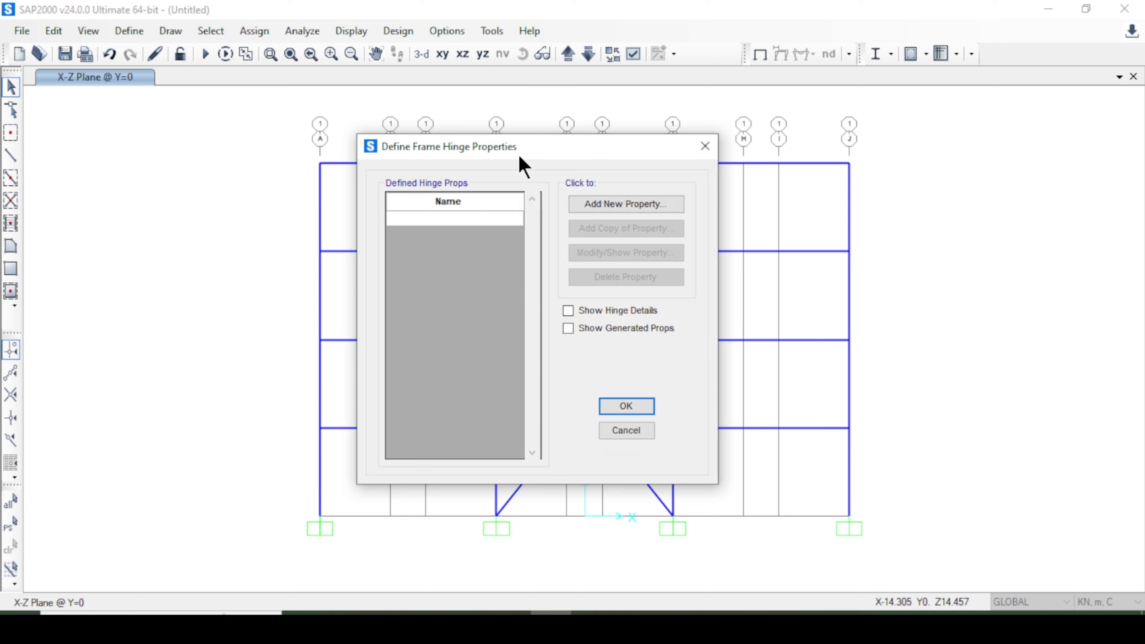
click(604, 206)
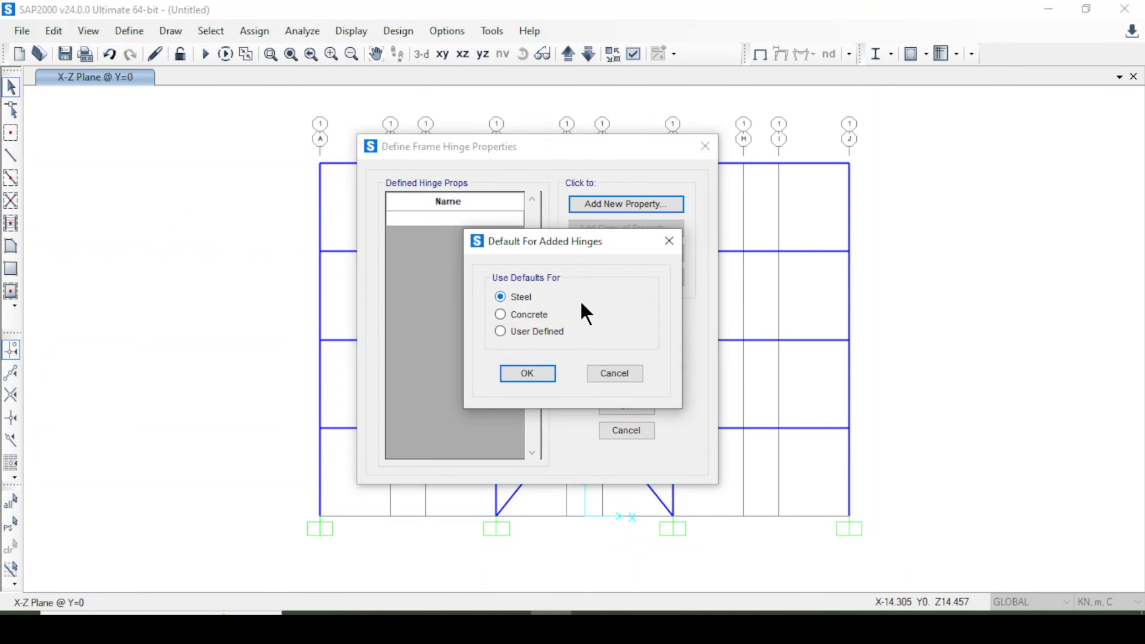
click(543, 375)
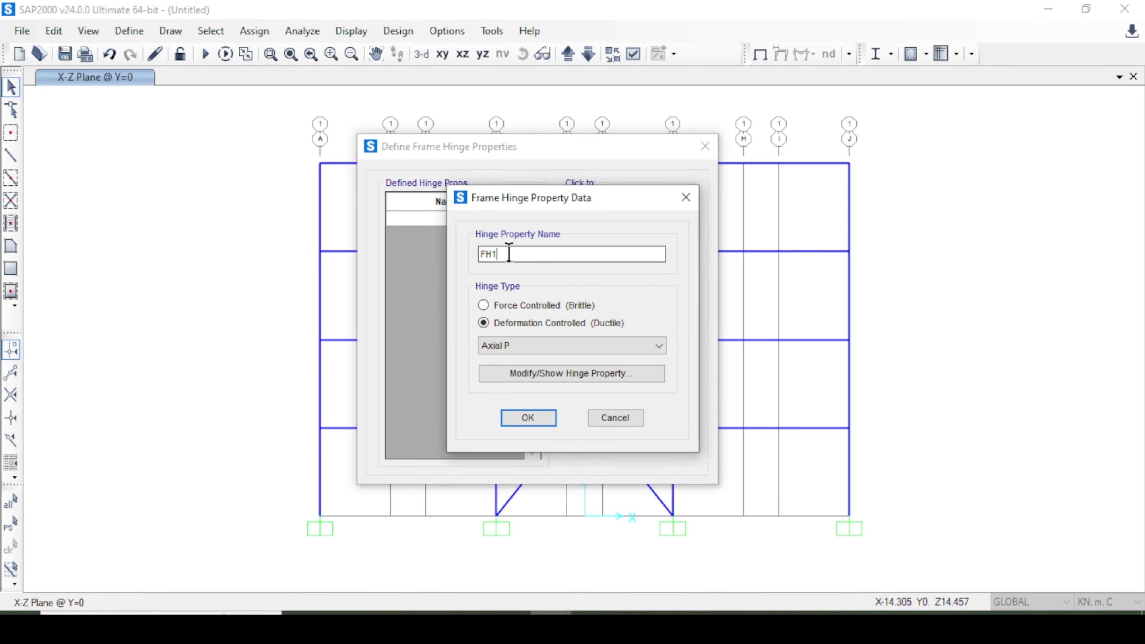
drag(506, 254, 440, 243)
text(Column)
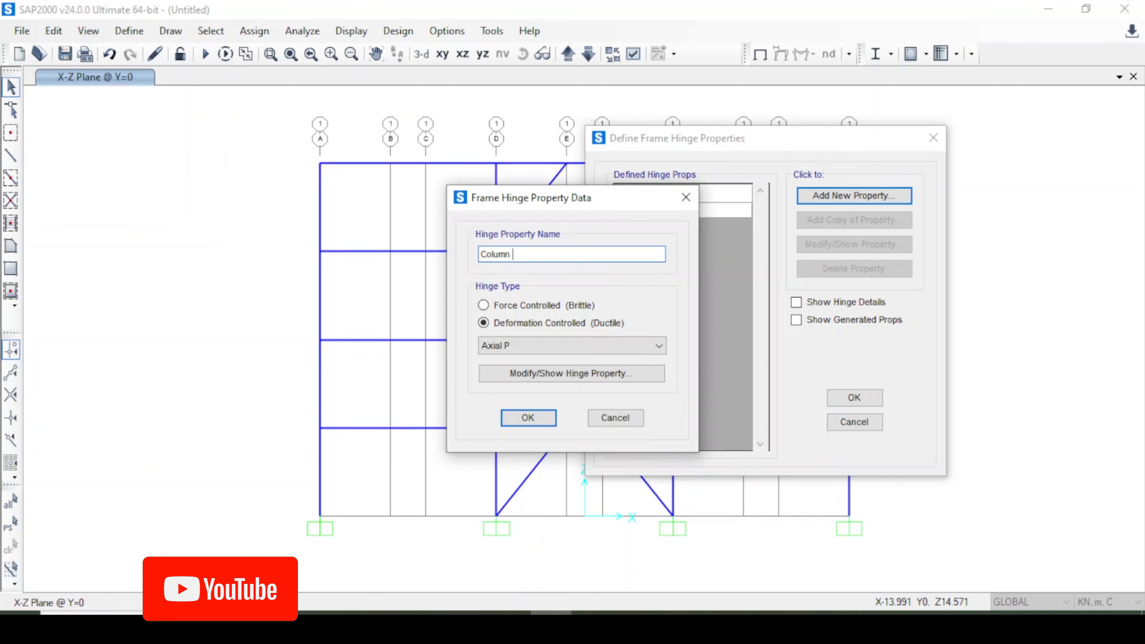
click(511, 346)
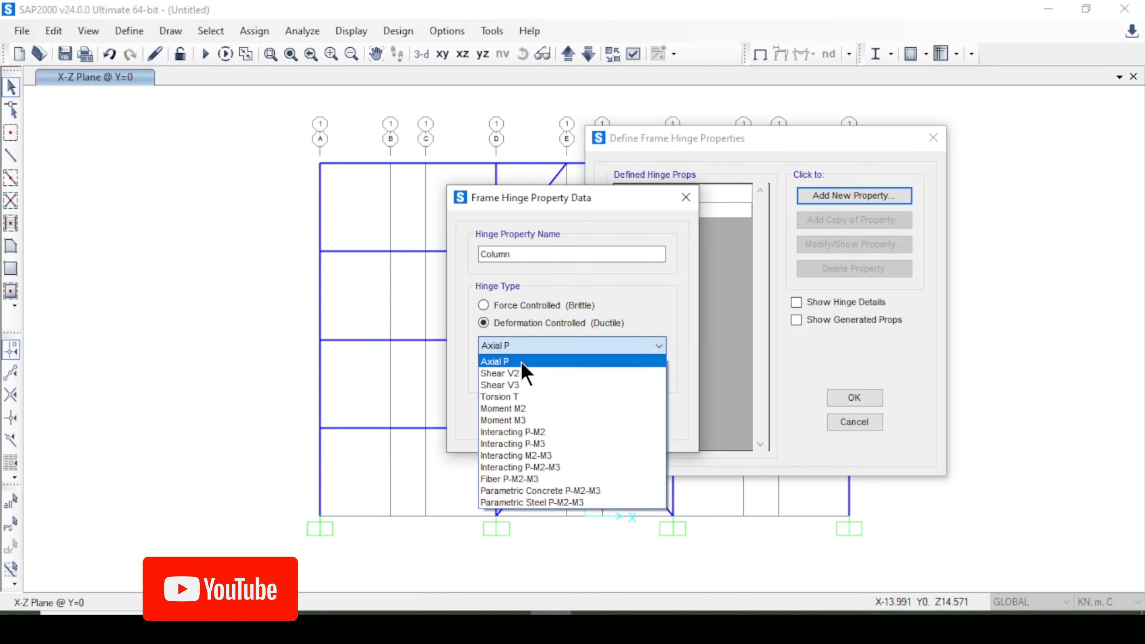
click(581, 468)
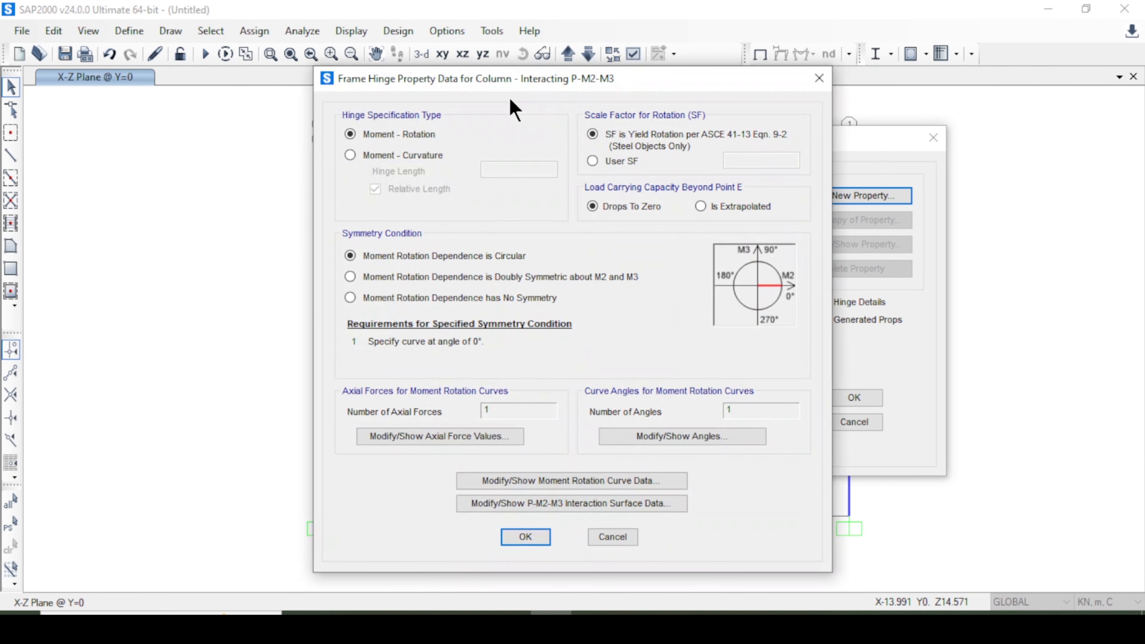
drag(553, 72, 590, 59)
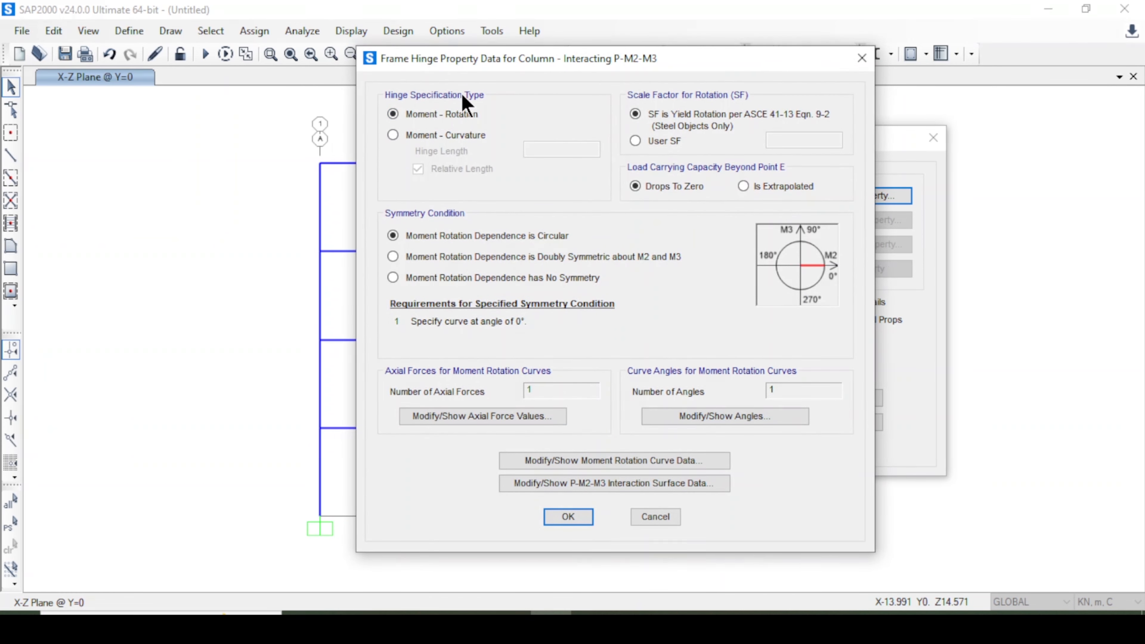
click(429, 135)
click(422, 115)
click(662, 142)
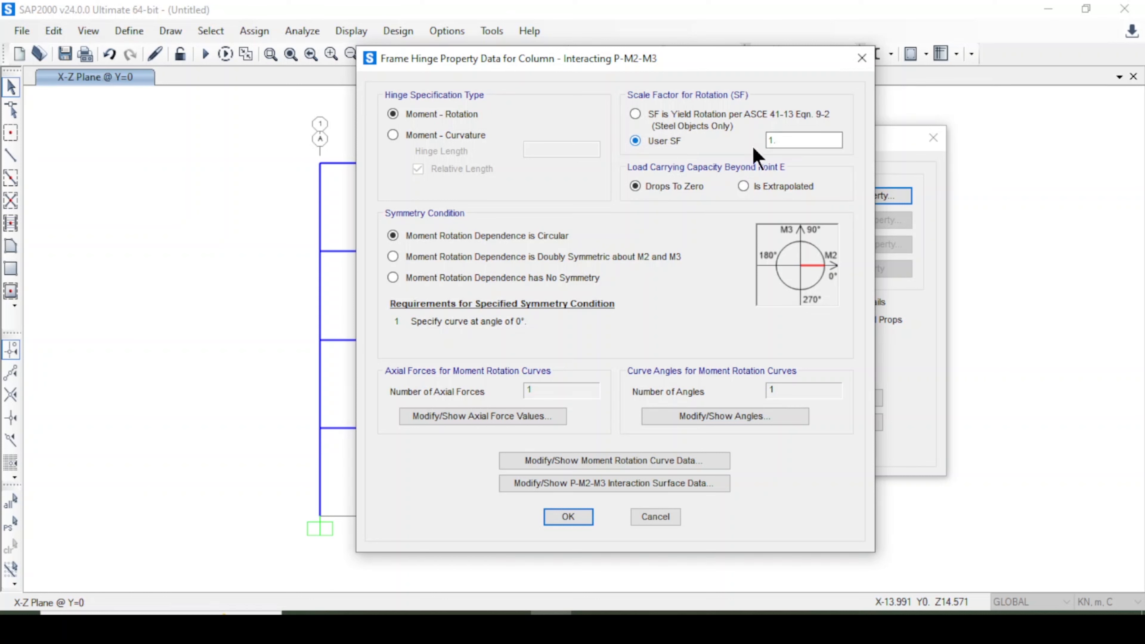
click(690, 116)
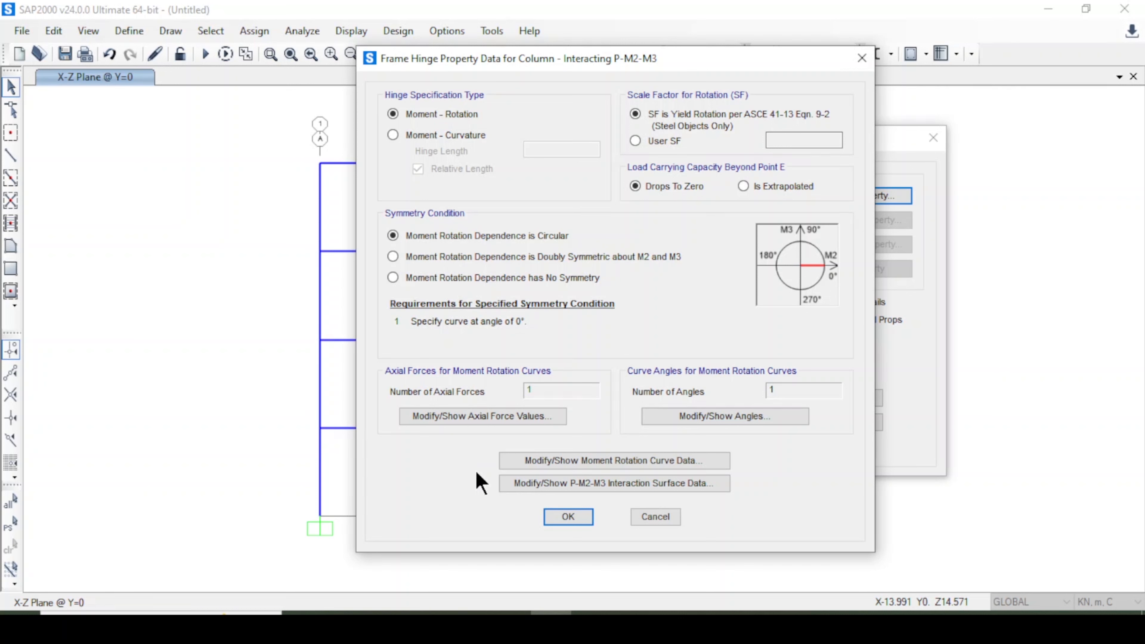
Open the Column hinge's moment rotation curve data, try editing point D's moment value, and cancel the dialog.
click(547, 462)
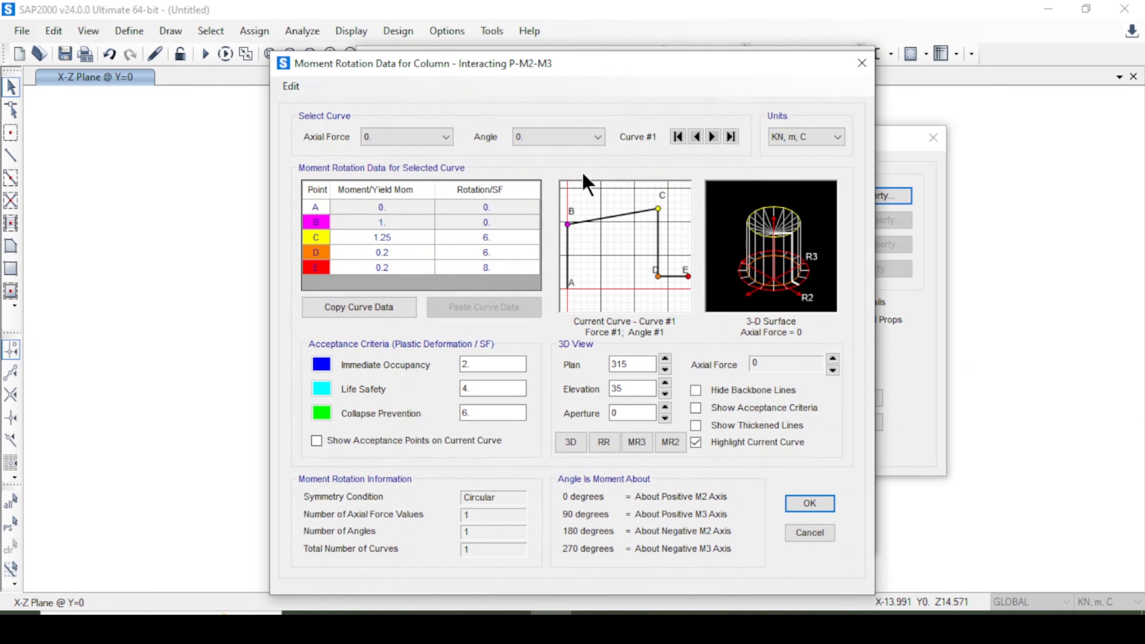
drag(569, 64, 589, 22)
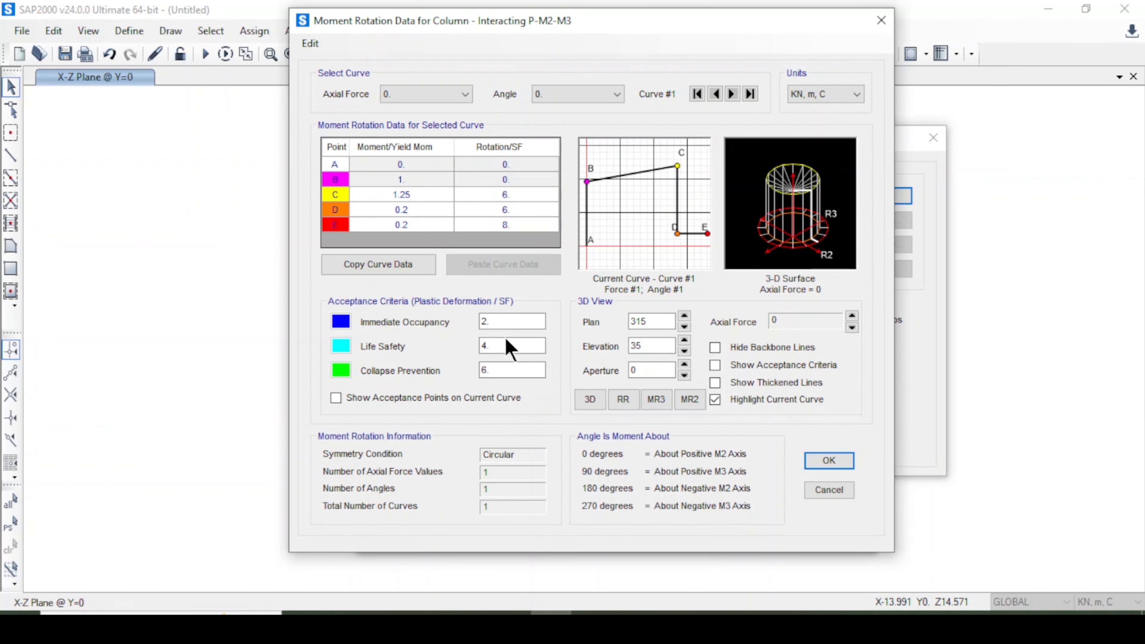
double_click(495, 369)
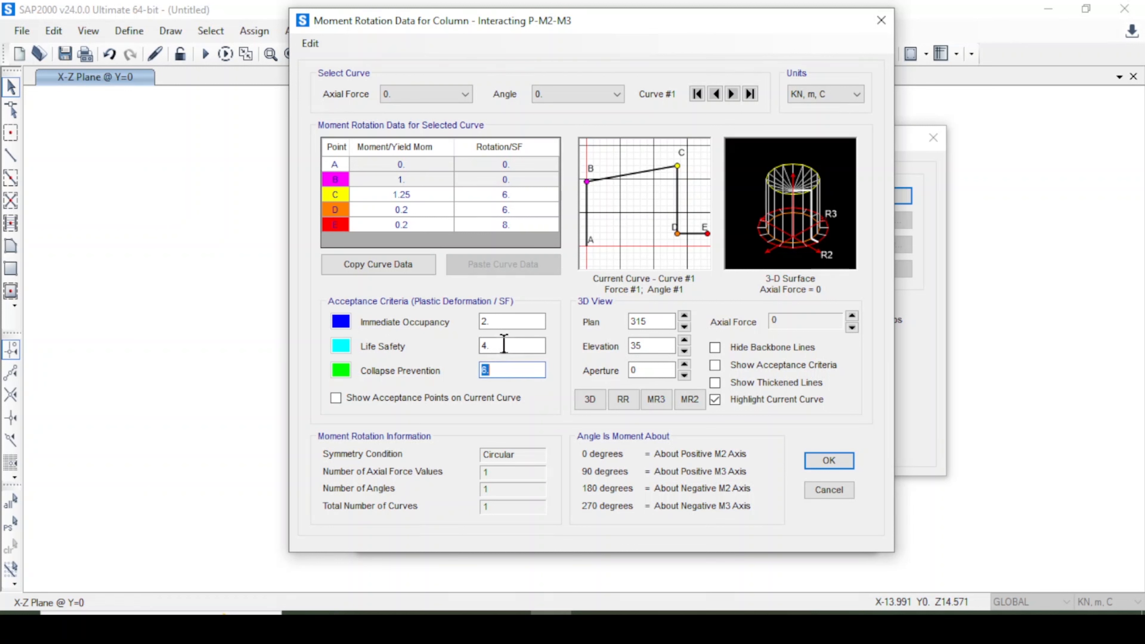
click(499, 319)
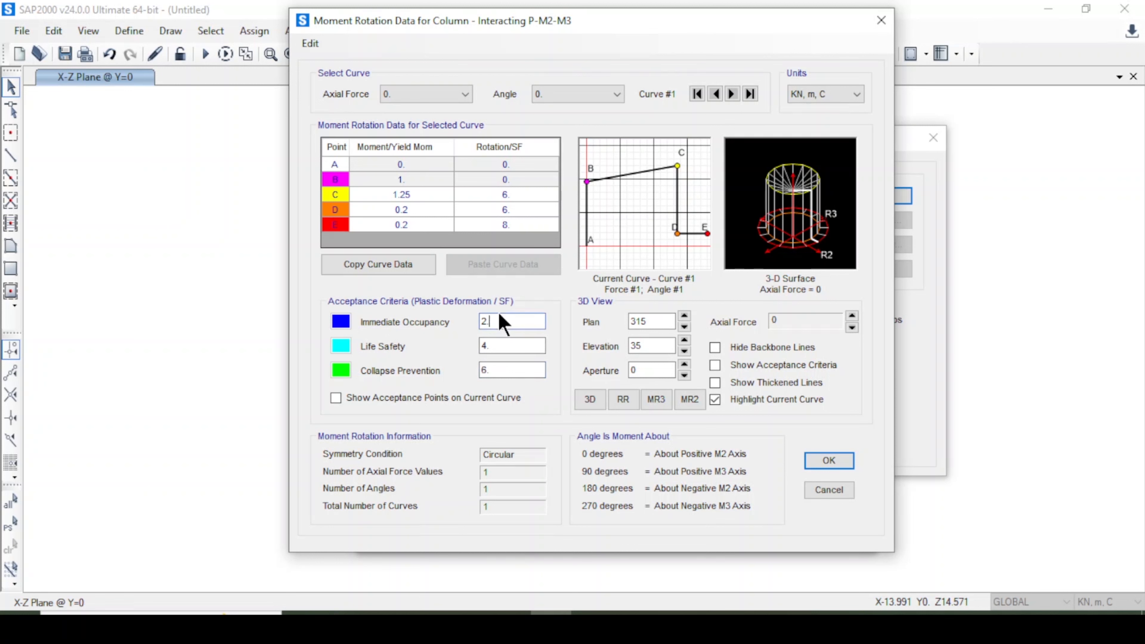
double_click(504, 345)
click(395, 194)
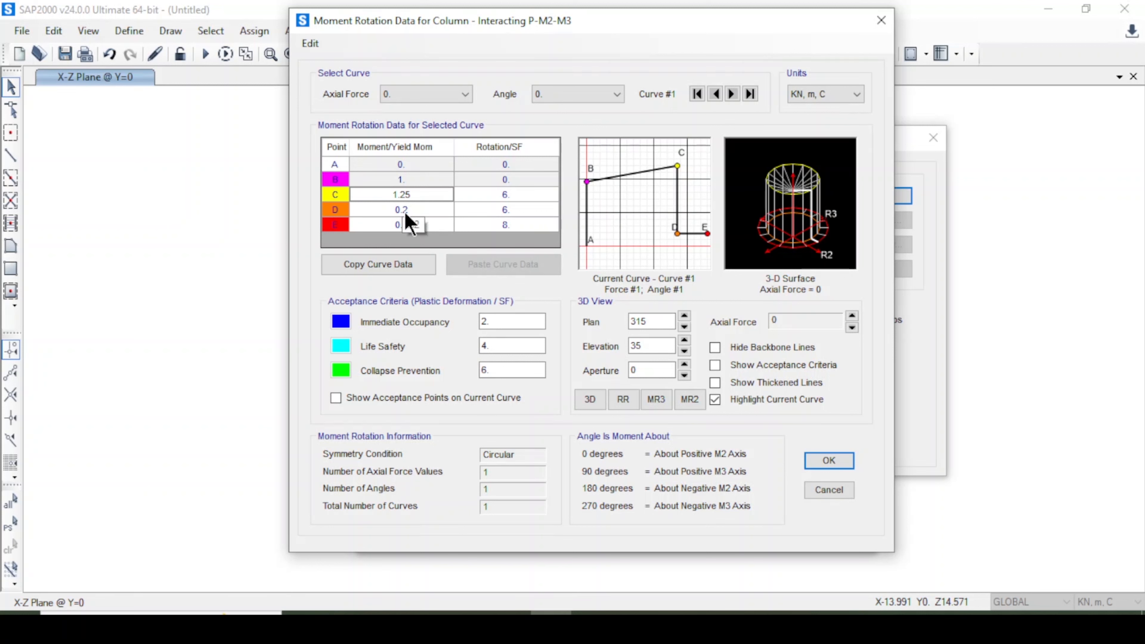
click(485, 179)
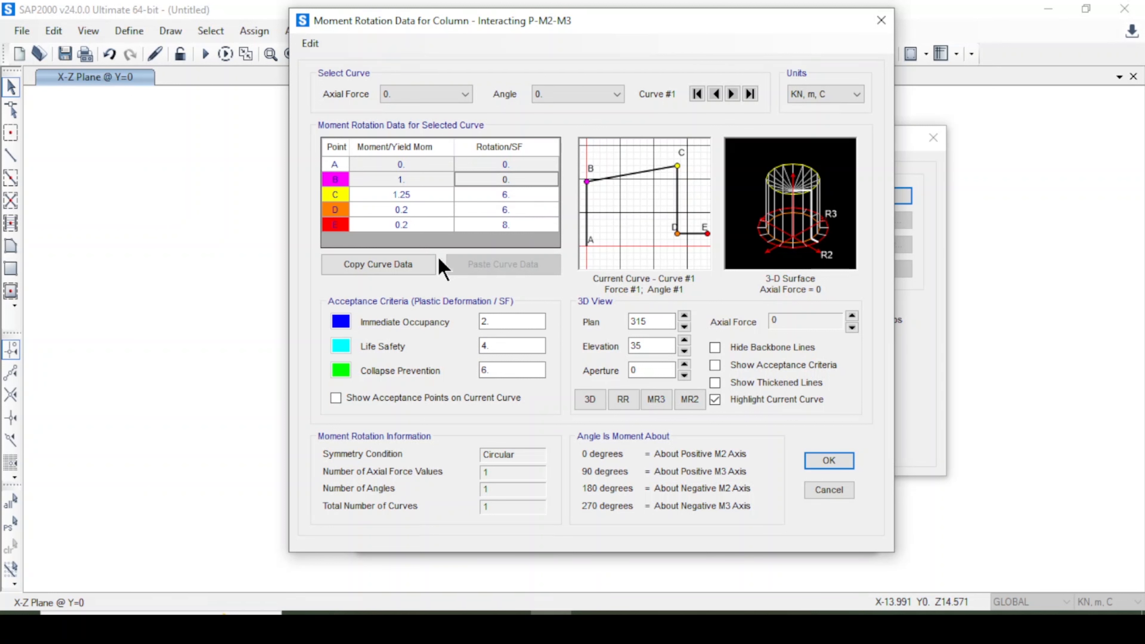
click(469, 211)
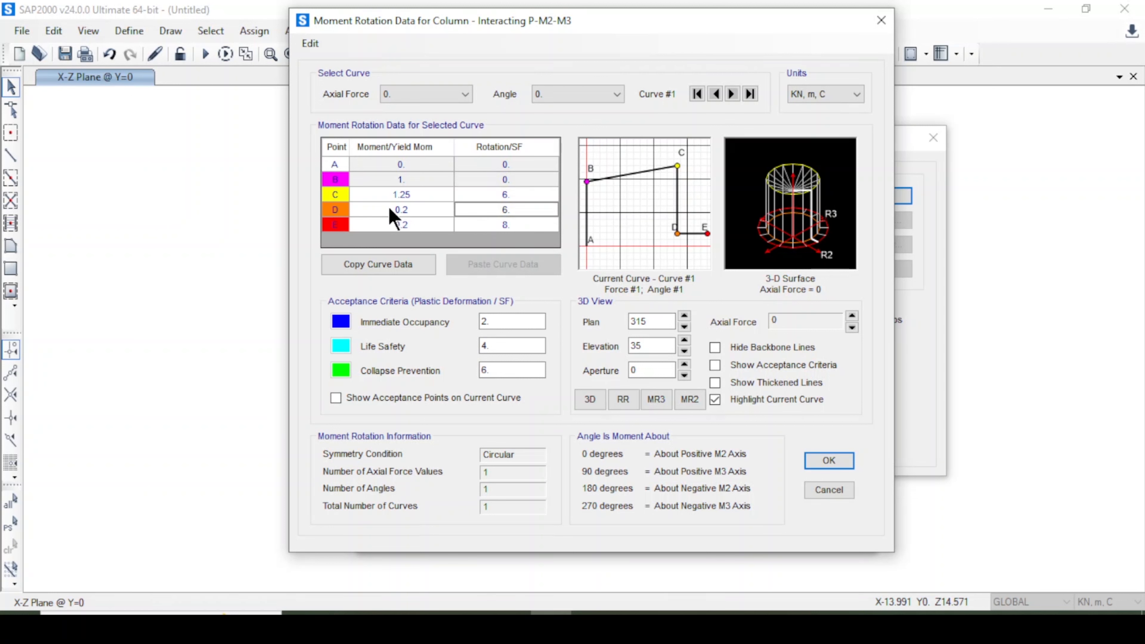
double_click(417, 208)
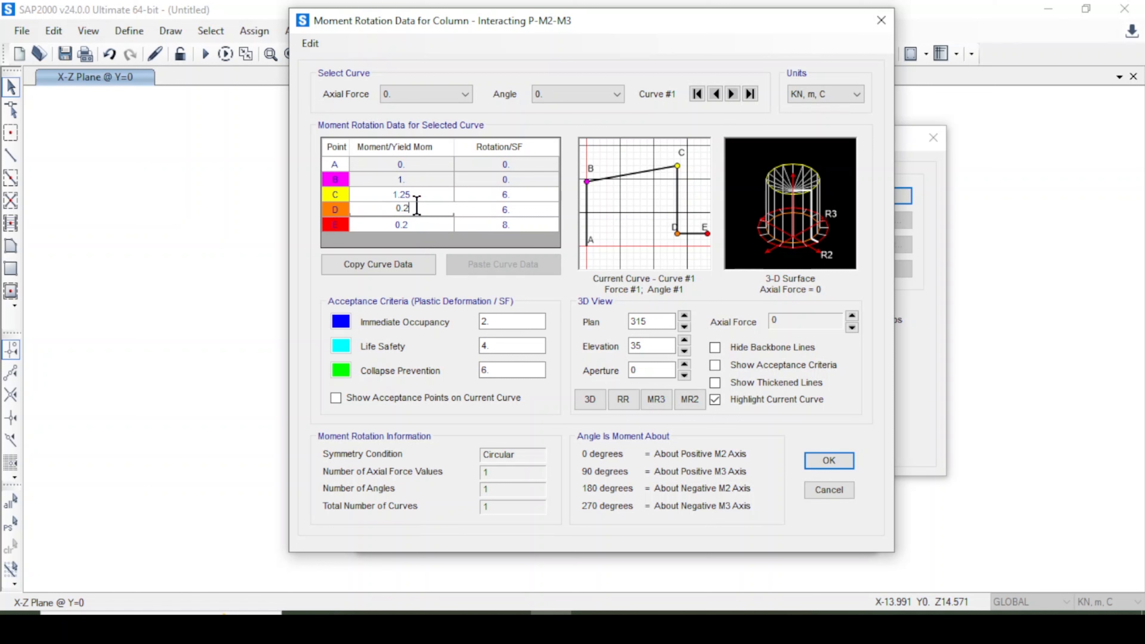
double_click(416, 208)
text(00)
text(2)
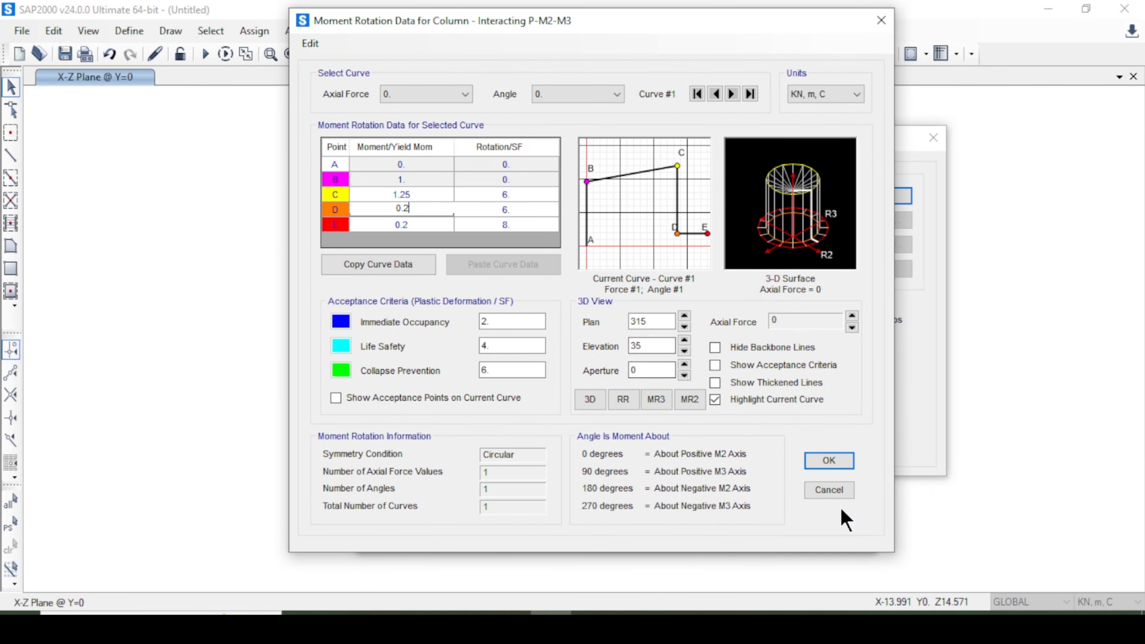
click(830, 489)
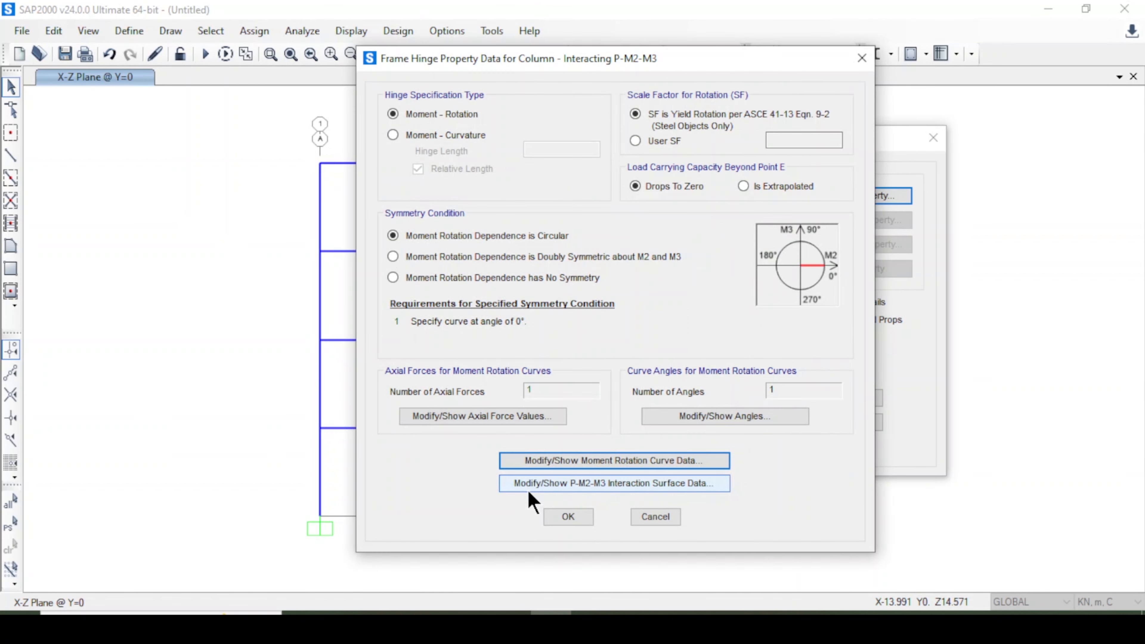
Review the P-M2-M3 interaction surface options and confirm the Column hinge property.
click(535, 488)
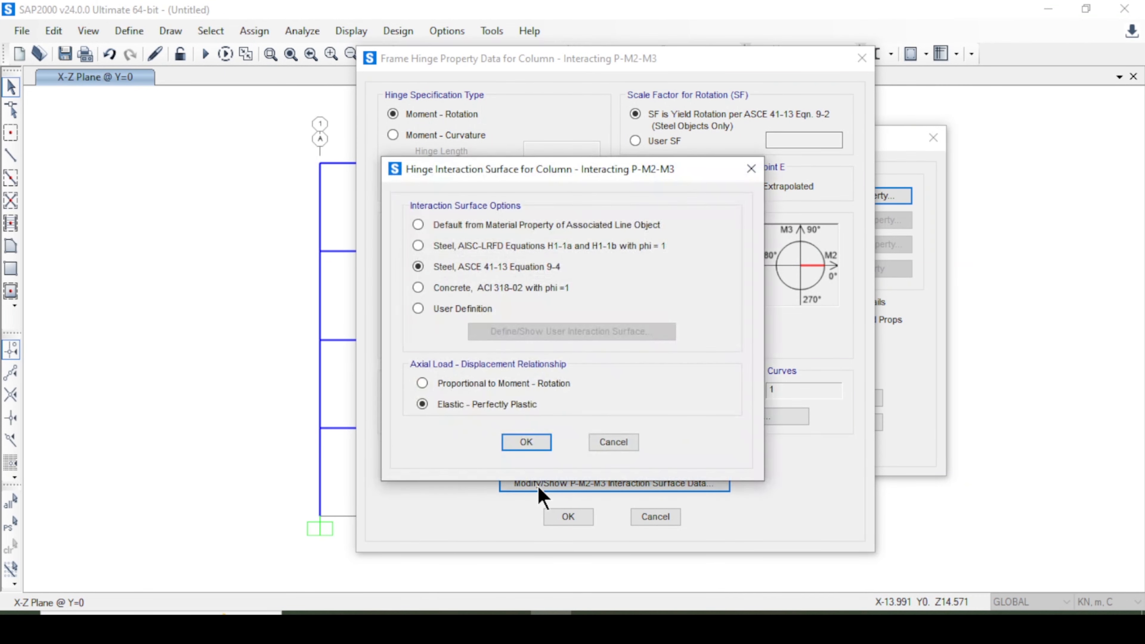
drag(536, 174, 581, 179)
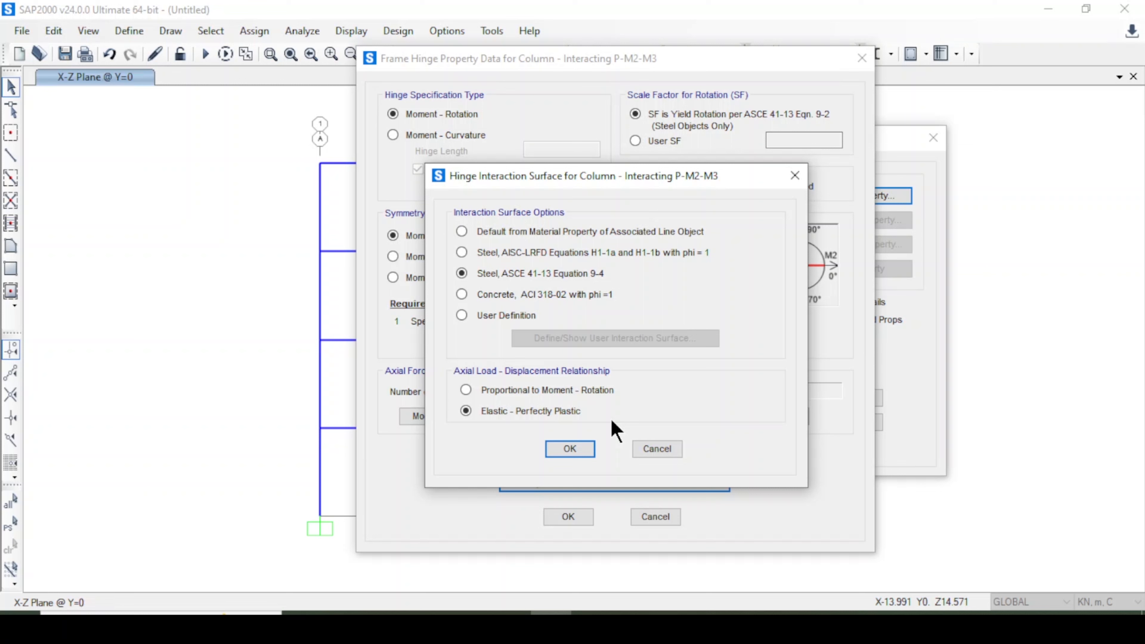
click(584, 450)
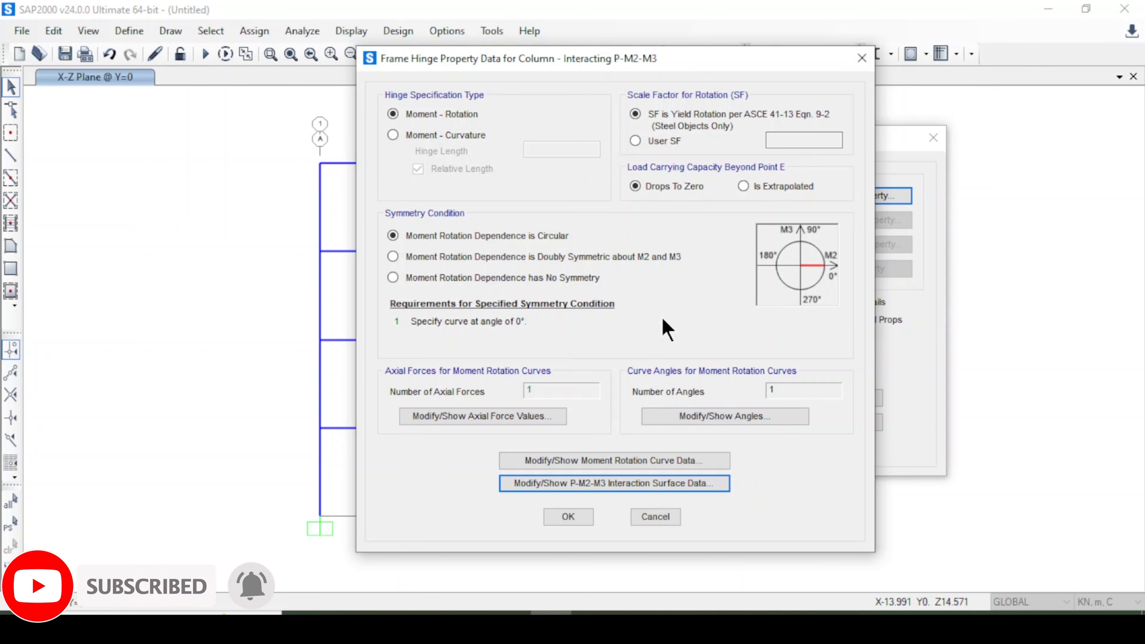
click(655, 516)
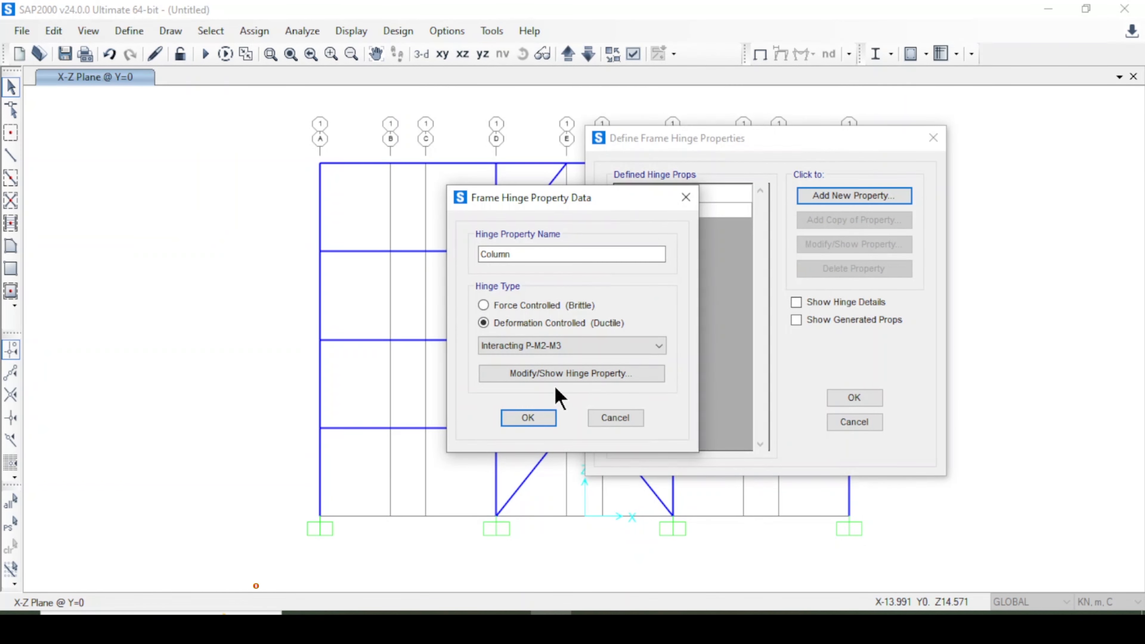
click(528, 418)
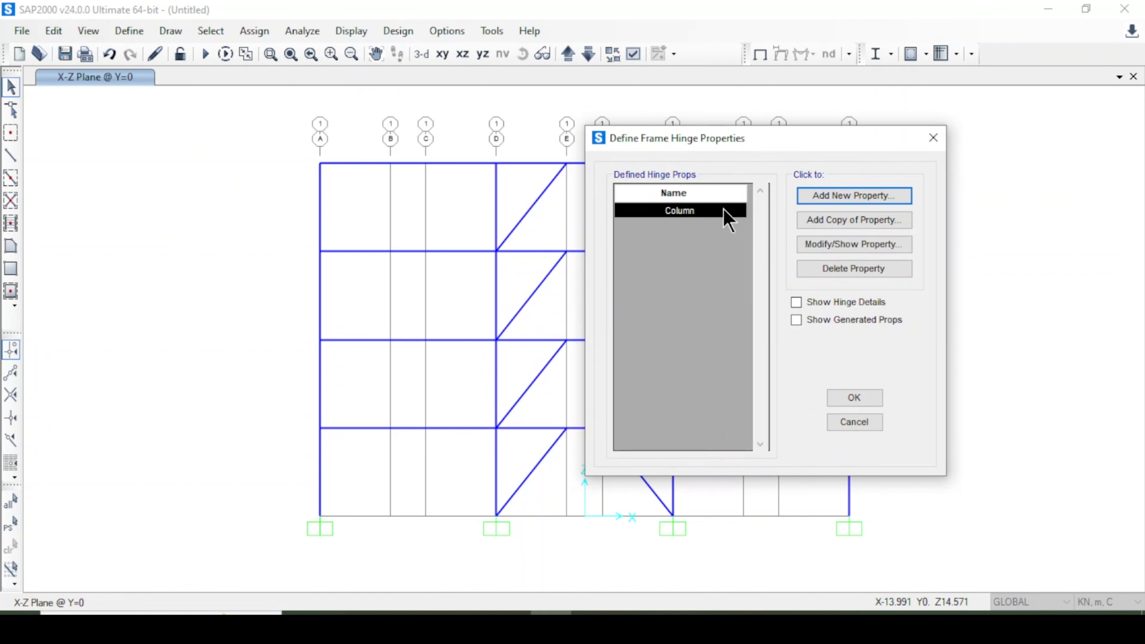
click(837, 247)
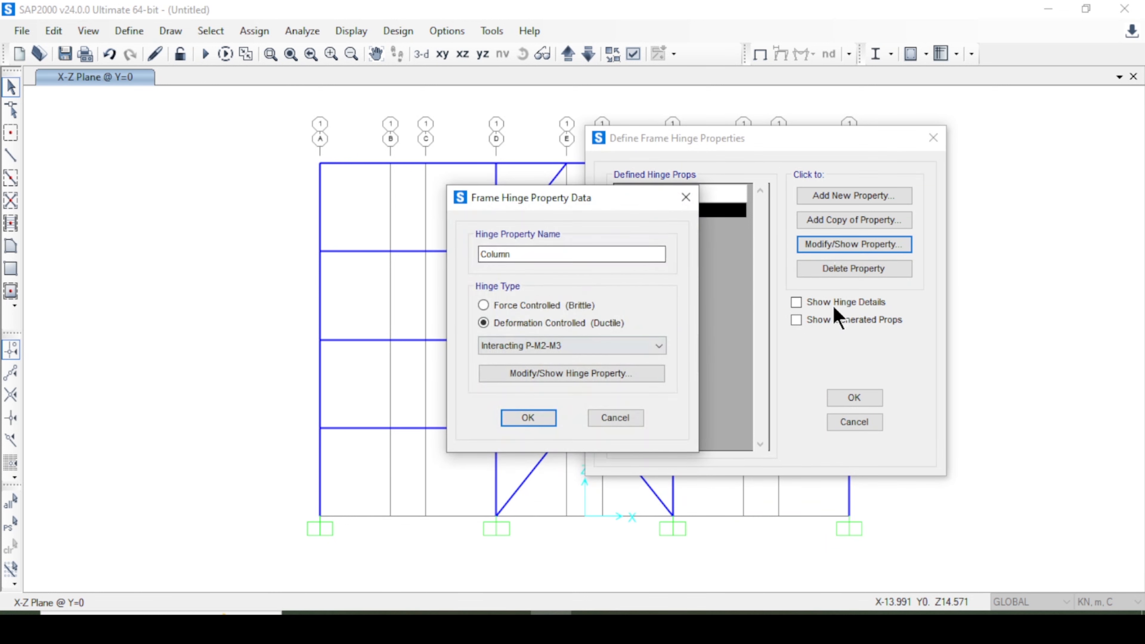
click(604, 421)
drag(715, 133, 659, 121)
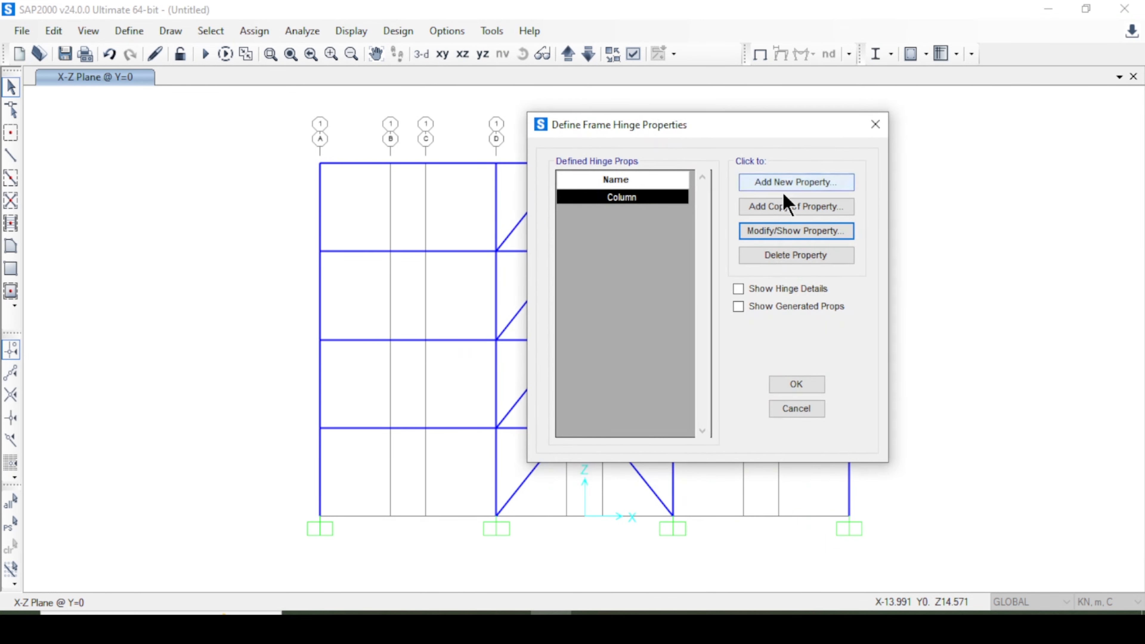
Add a new steel, deformation-controlled hinge property named Beam of type Moment M3 and open its hinge data.
click(789, 186)
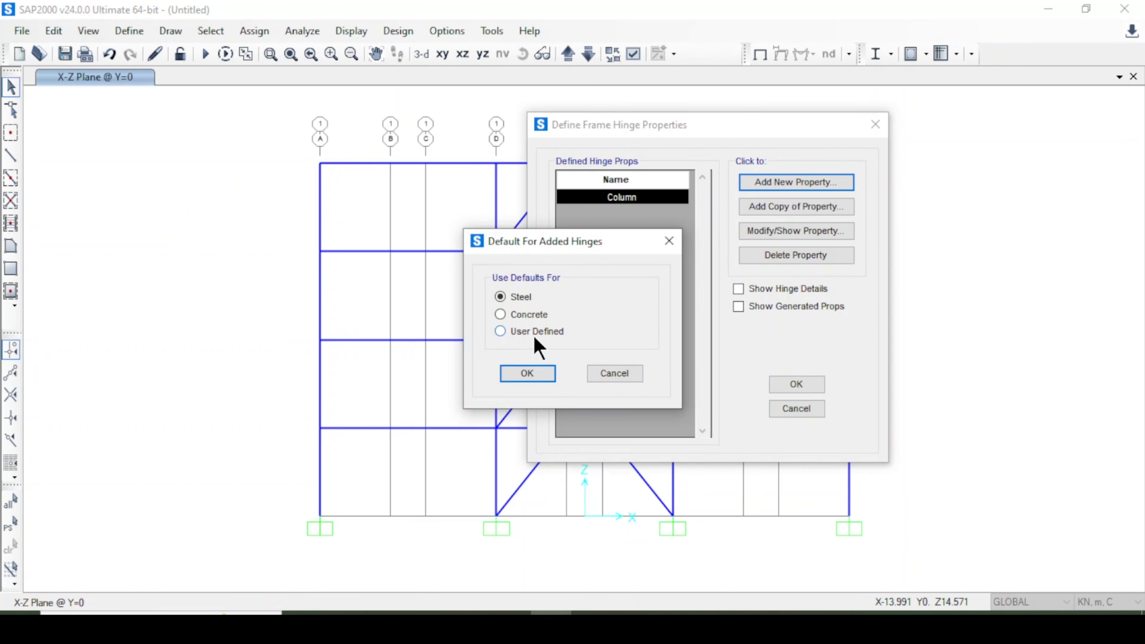
click(527, 373)
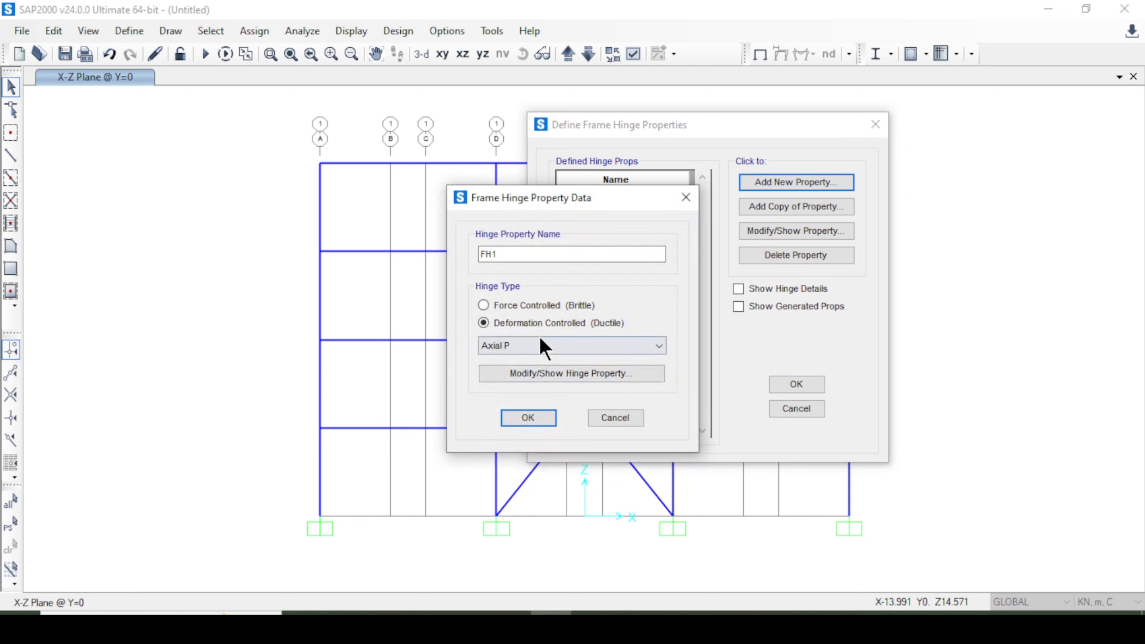
drag(531, 252, 481, 255)
text(Beam)
click(535, 347)
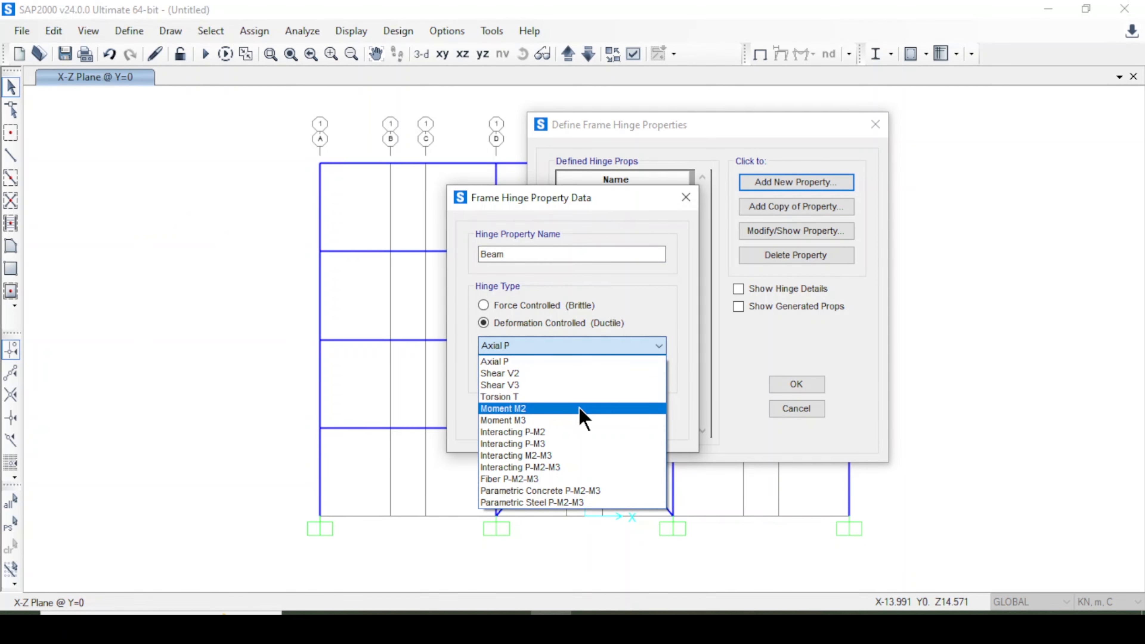
click(572, 420)
click(573, 370)
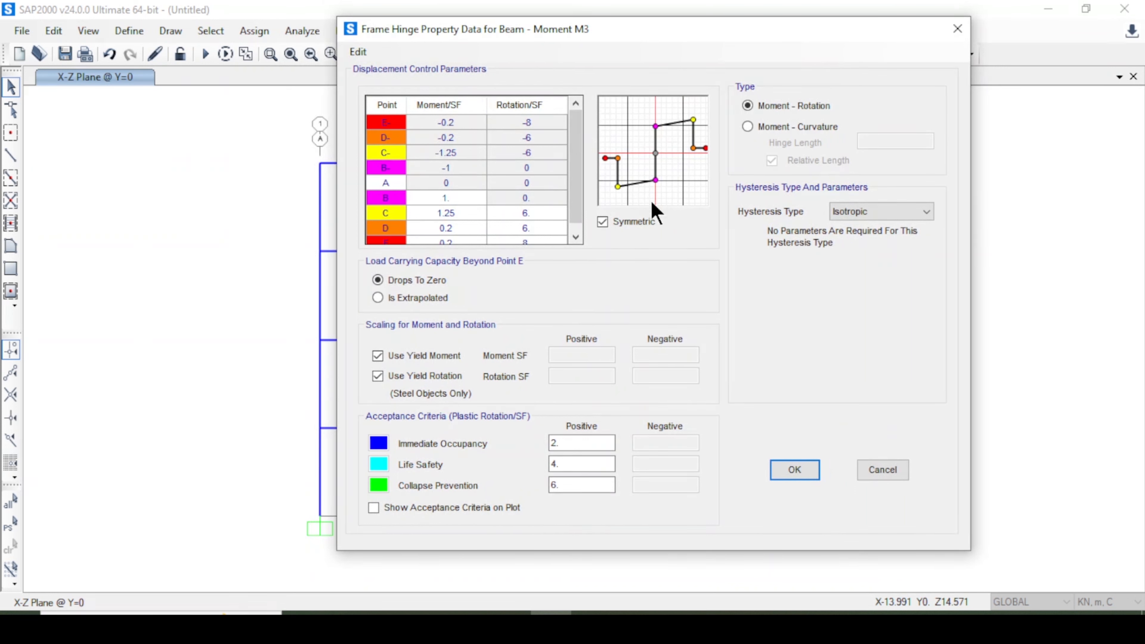
Set the Beam hinge's hysteresis type to Degrading, keeping Moment - Rotation.
click(457, 183)
click(781, 126)
click(775, 107)
click(863, 213)
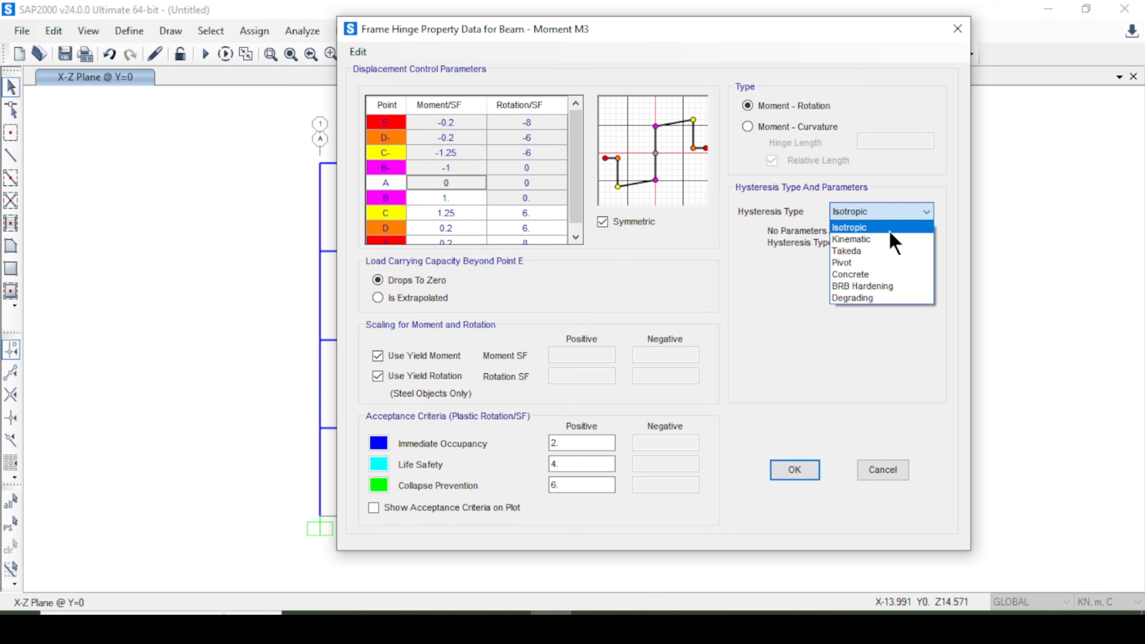
click(885, 298)
click(877, 216)
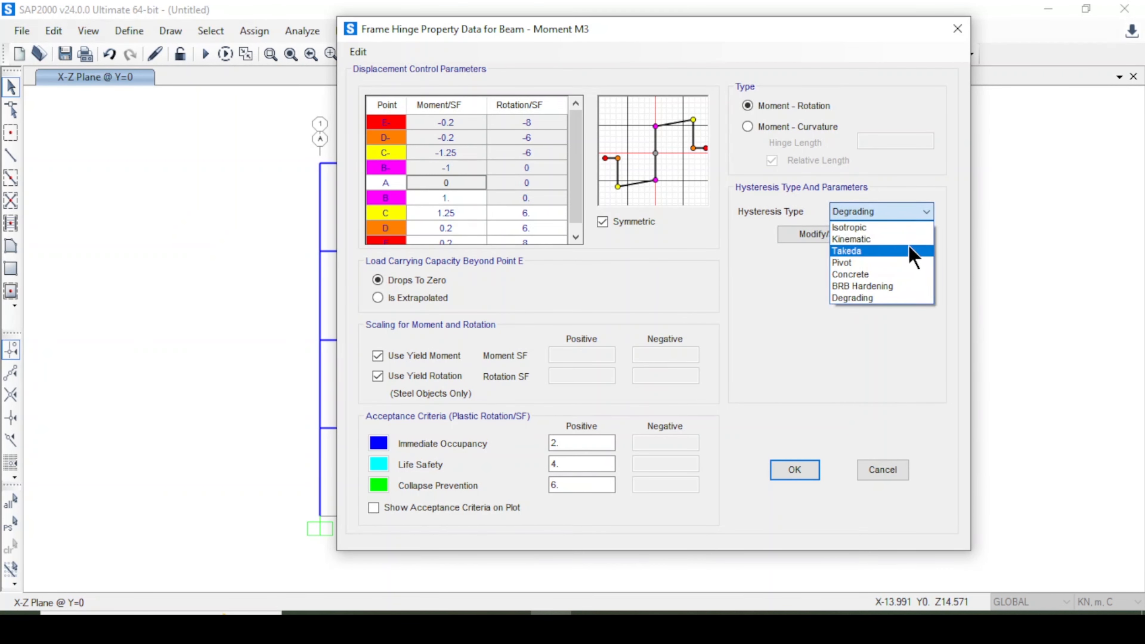
click(906, 251)
click(884, 218)
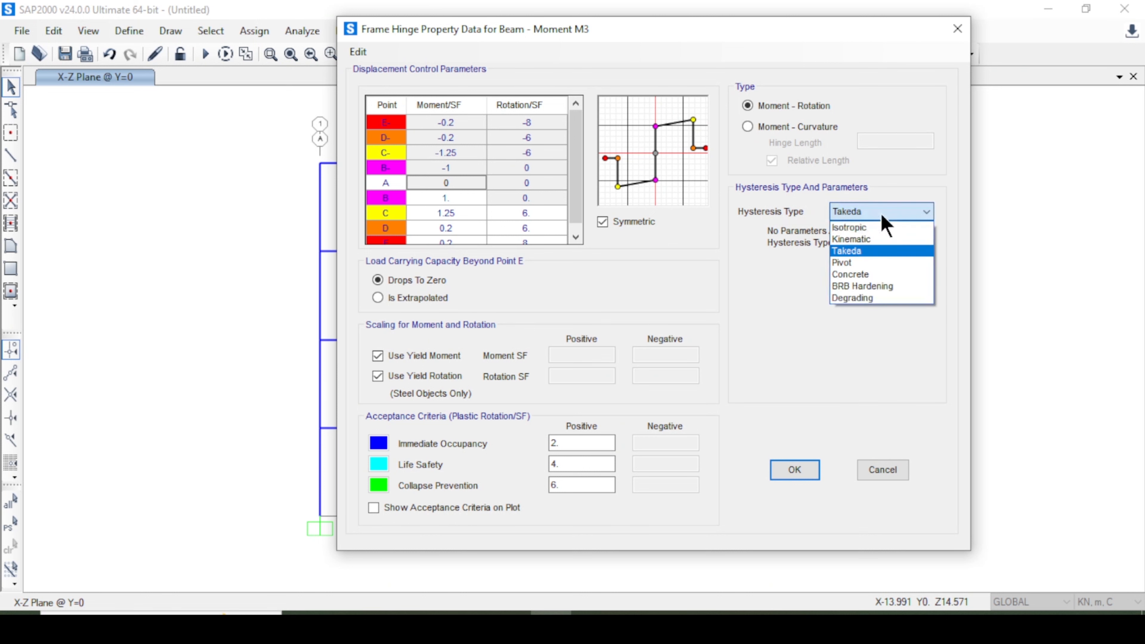
click(879, 263)
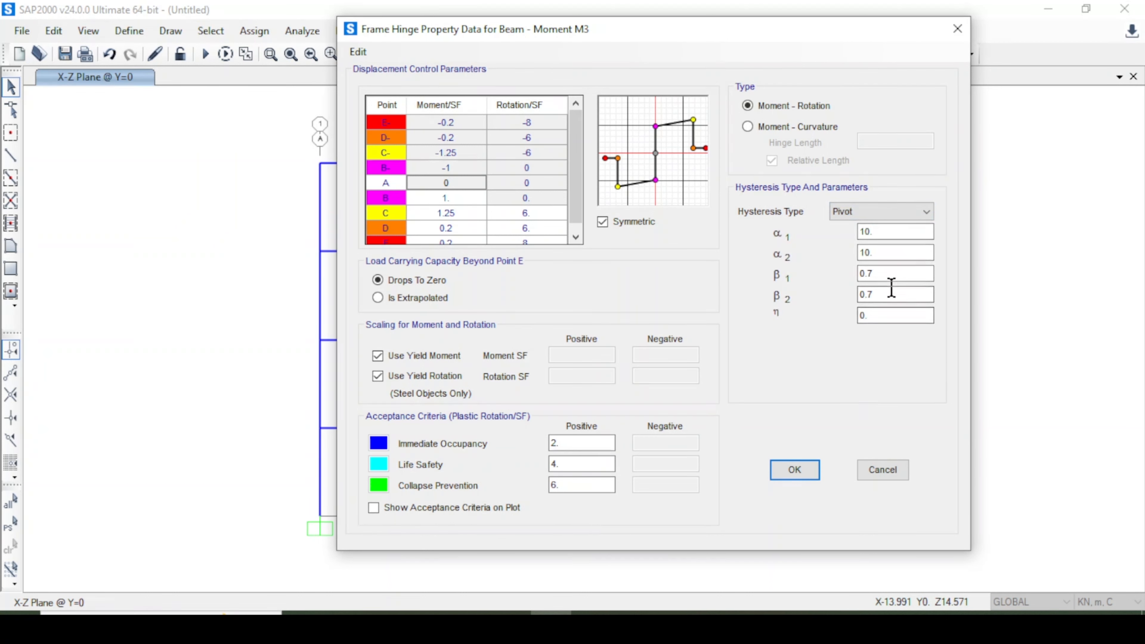
click(864, 214)
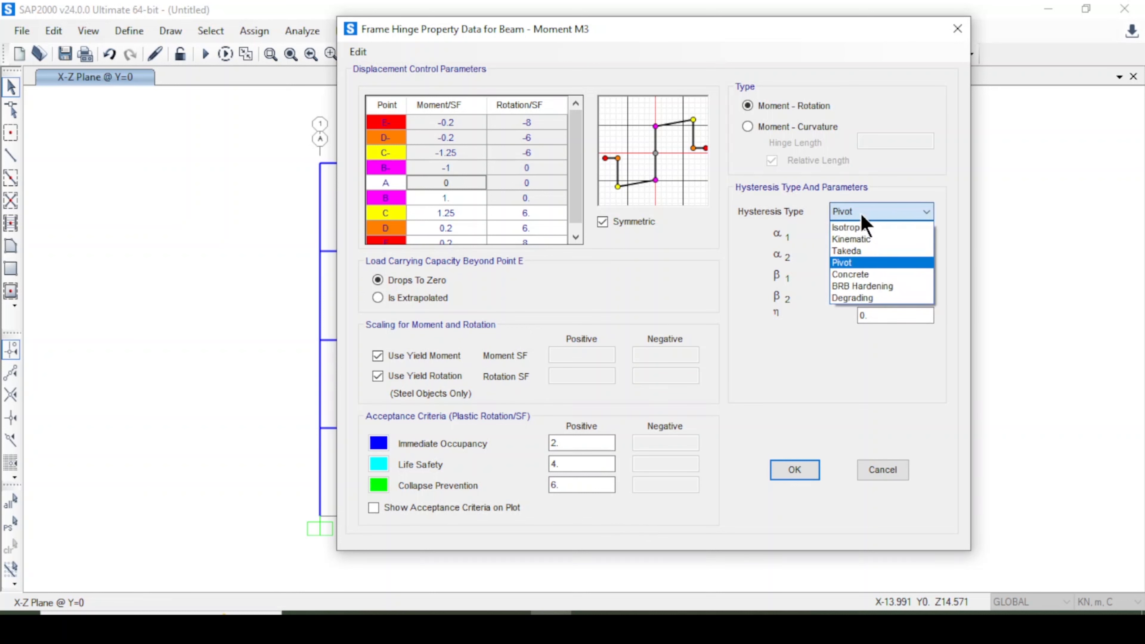
click(862, 298)
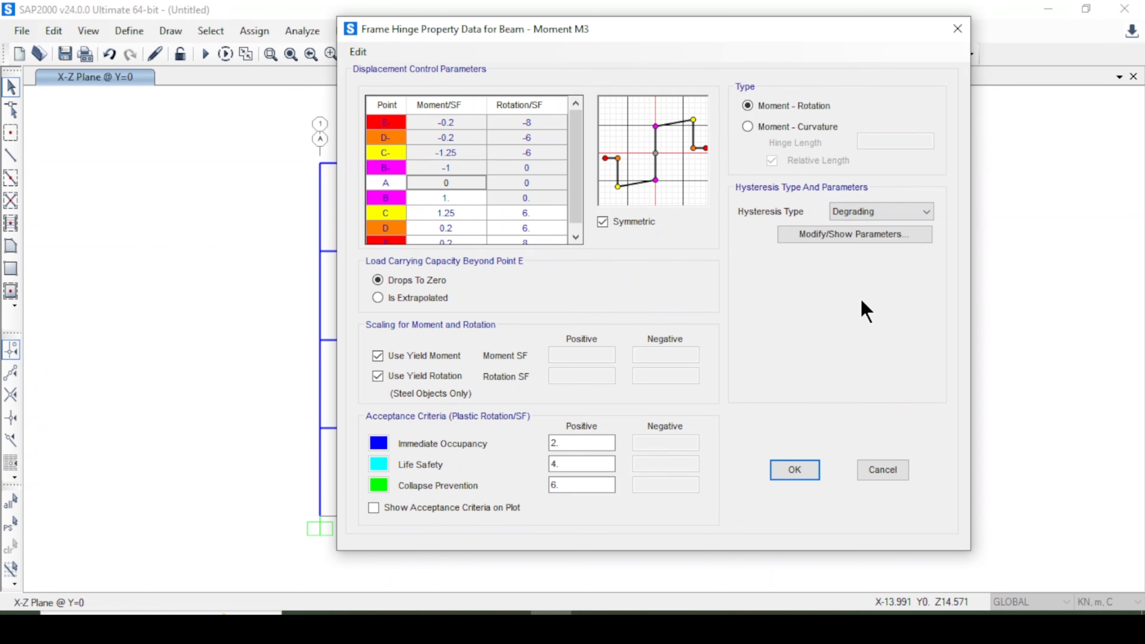
Review the degrading stiffness hysteresis parameters and confirm the Beam hinge property.
click(831, 241)
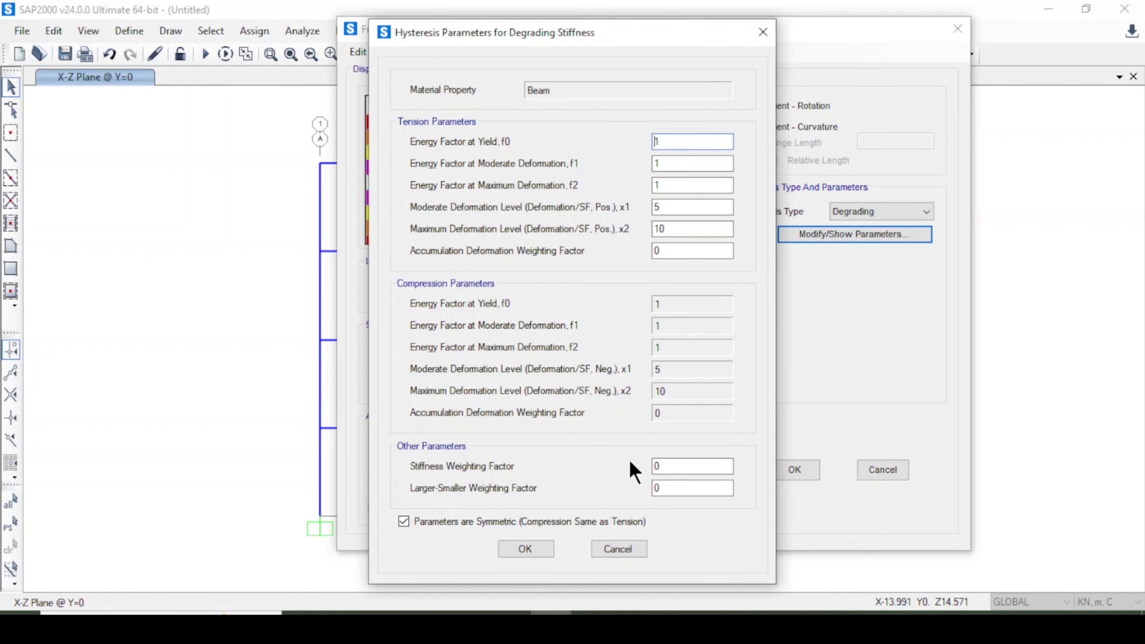
click(608, 553)
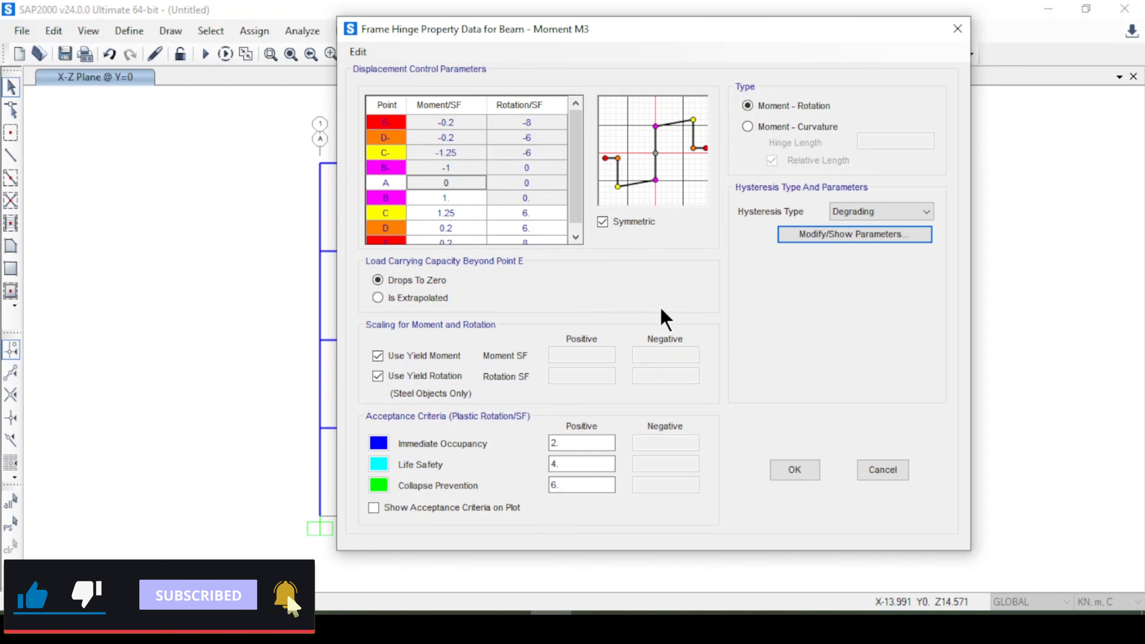
click(886, 212)
click(886, 210)
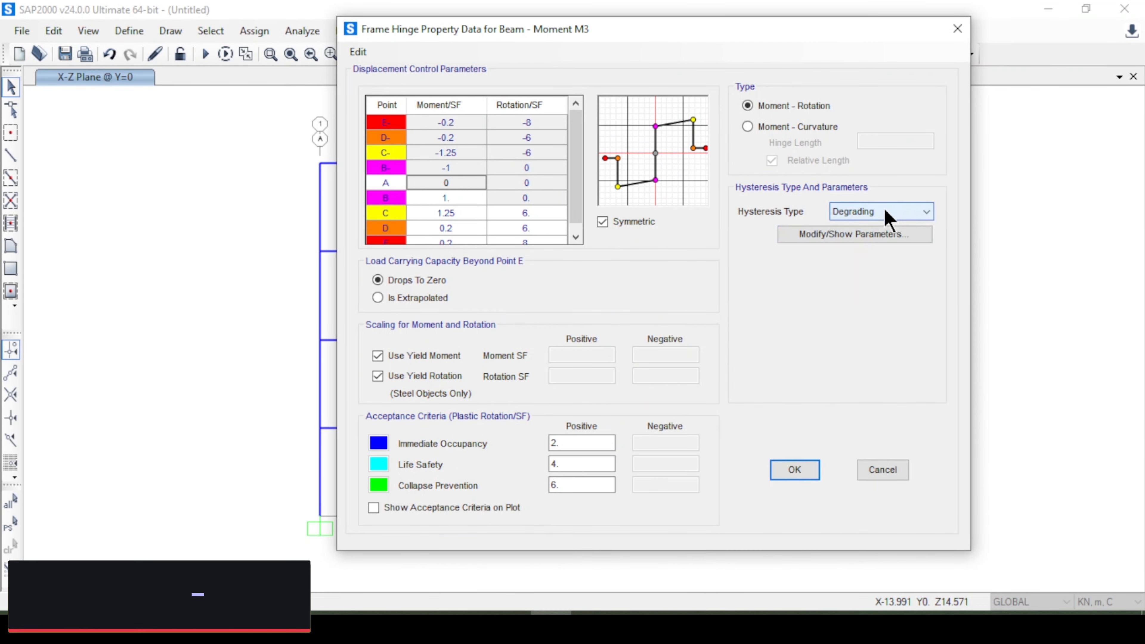
click(886, 212)
click(884, 212)
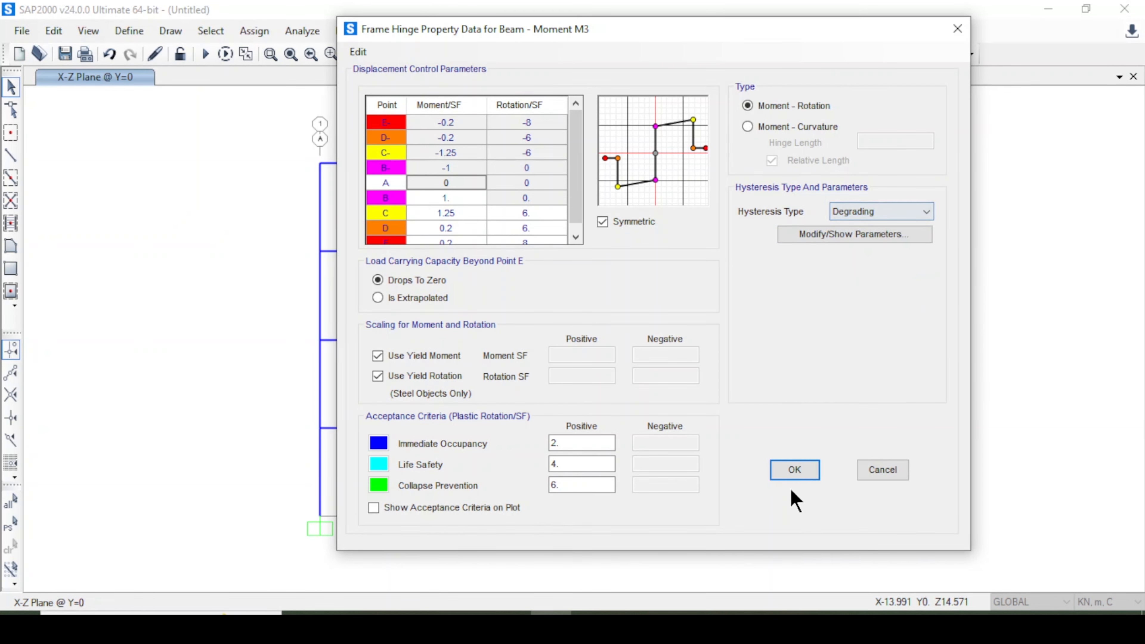
click(794, 471)
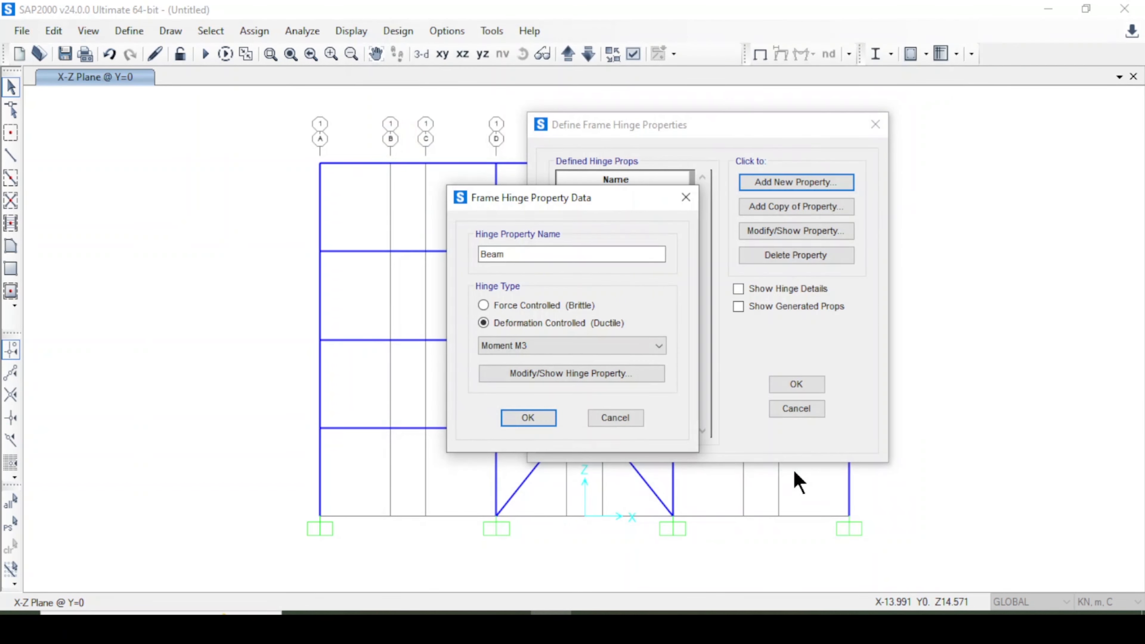
click(533, 420)
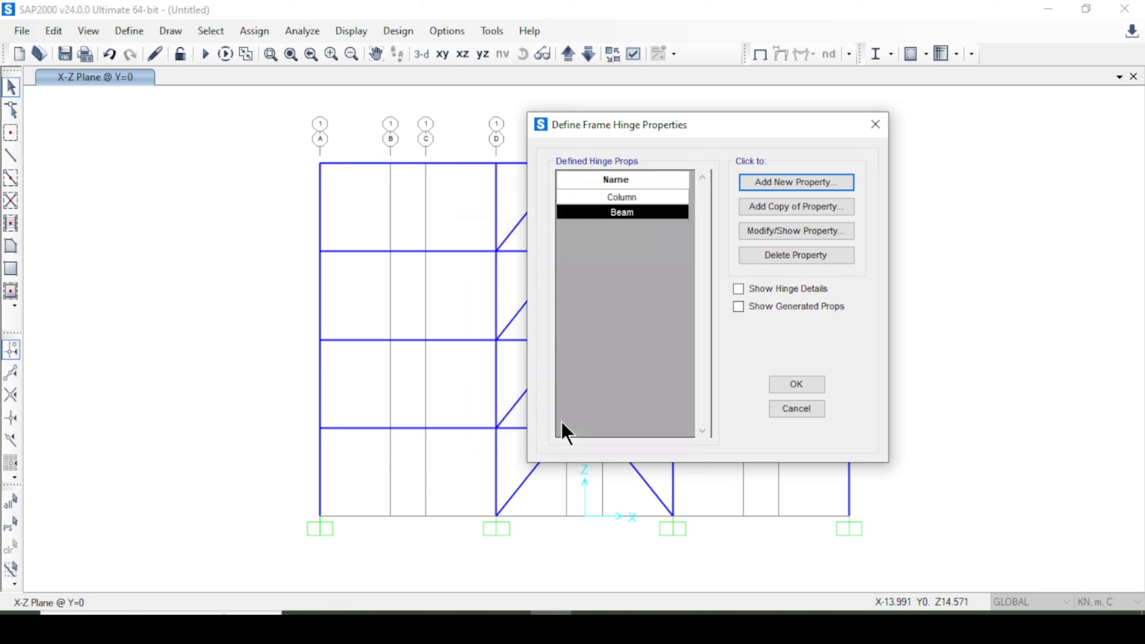
Close the frame hinge properties list with Column and Beam defined.
click(637, 197)
click(639, 211)
click(640, 199)
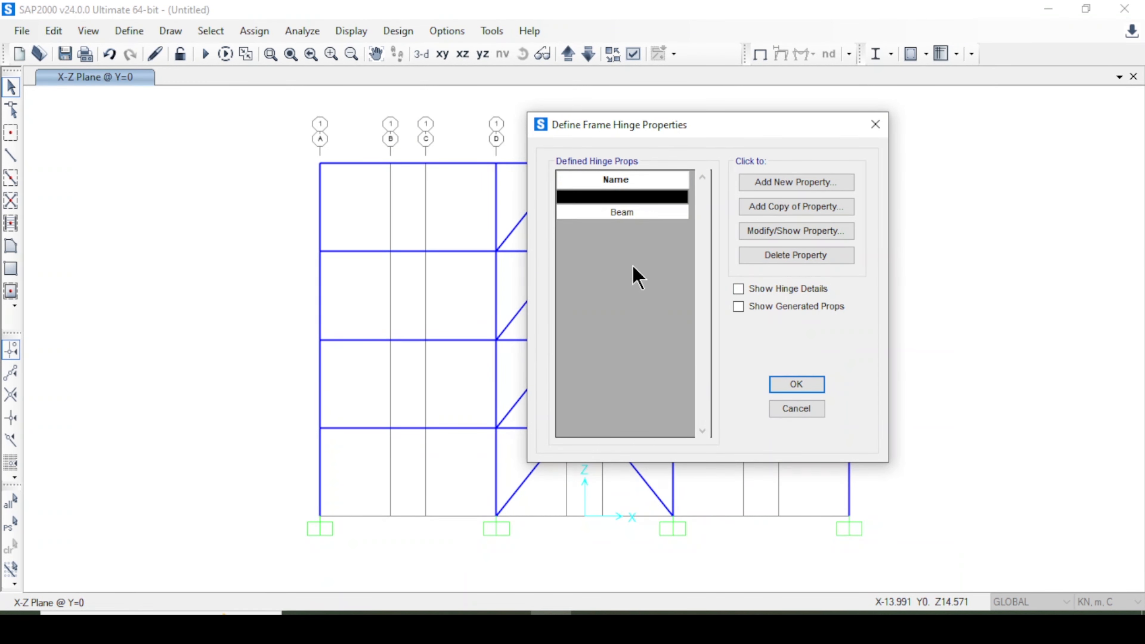
click(810, 384)
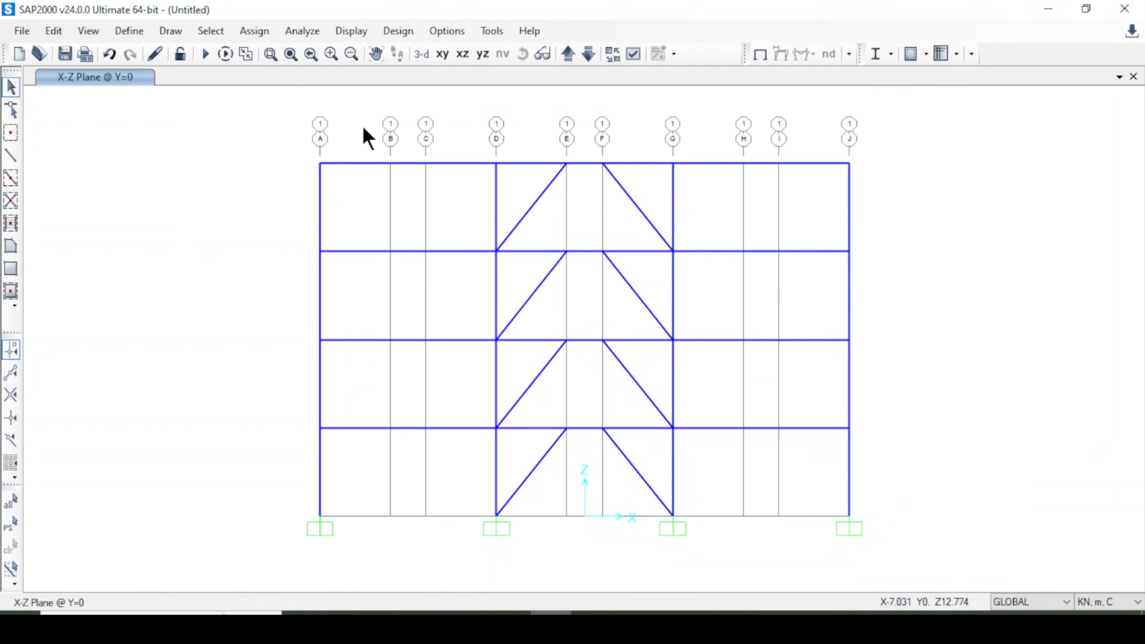
Select all the floor beams of the frame.
drag(361, 124, 412, 477)
click(368, 163)
click(367, 251)
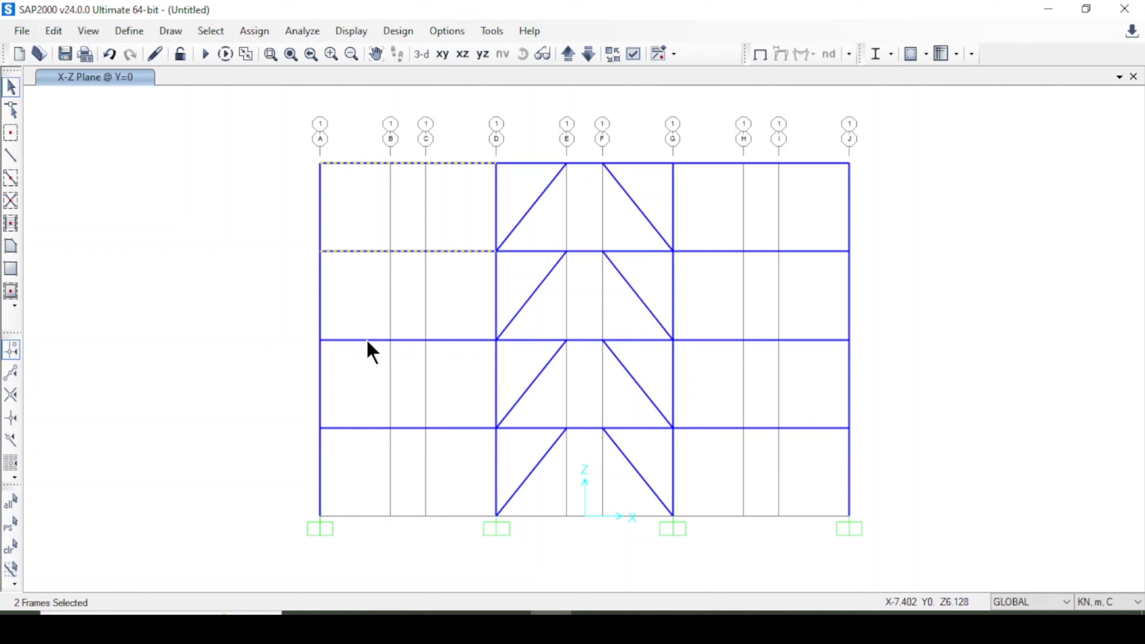
click(367, 341)
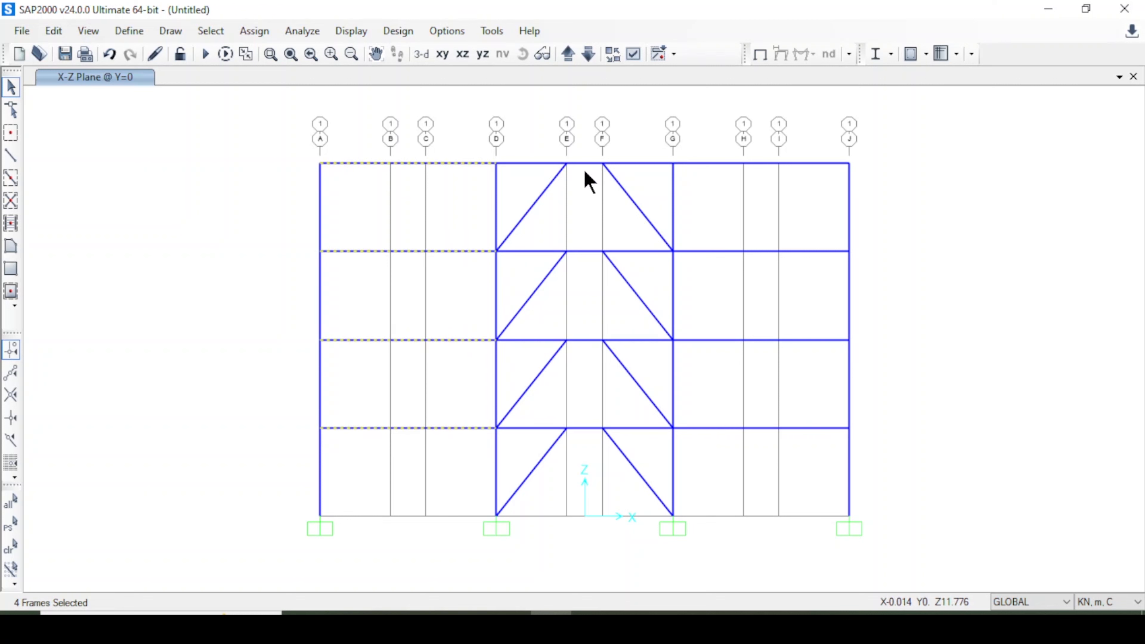
click(588, 250)
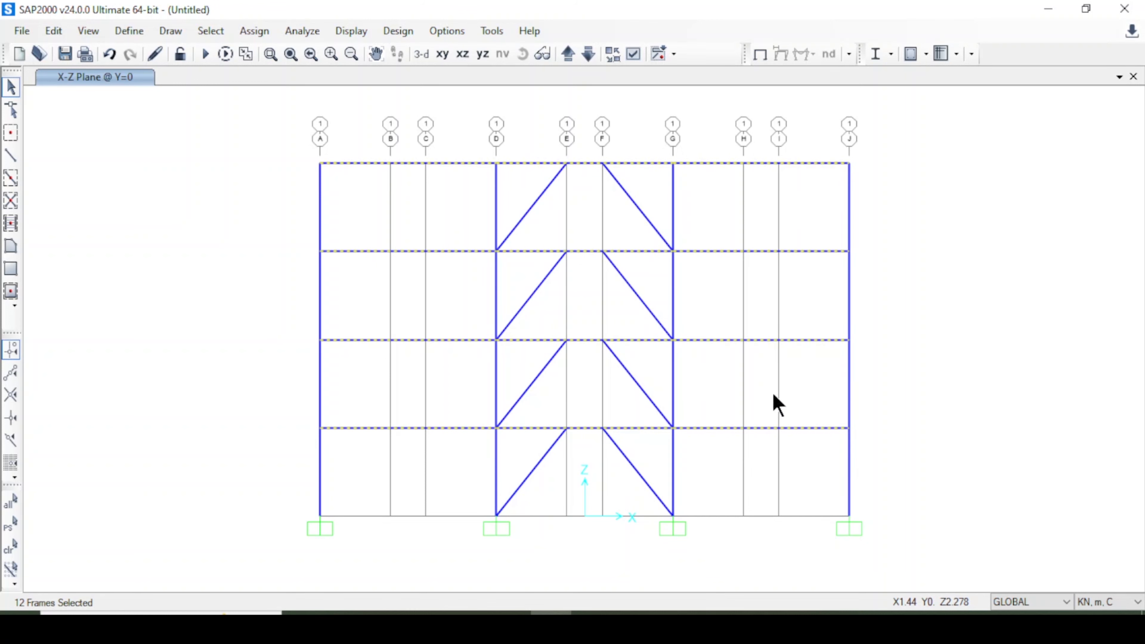
click(207, 32)
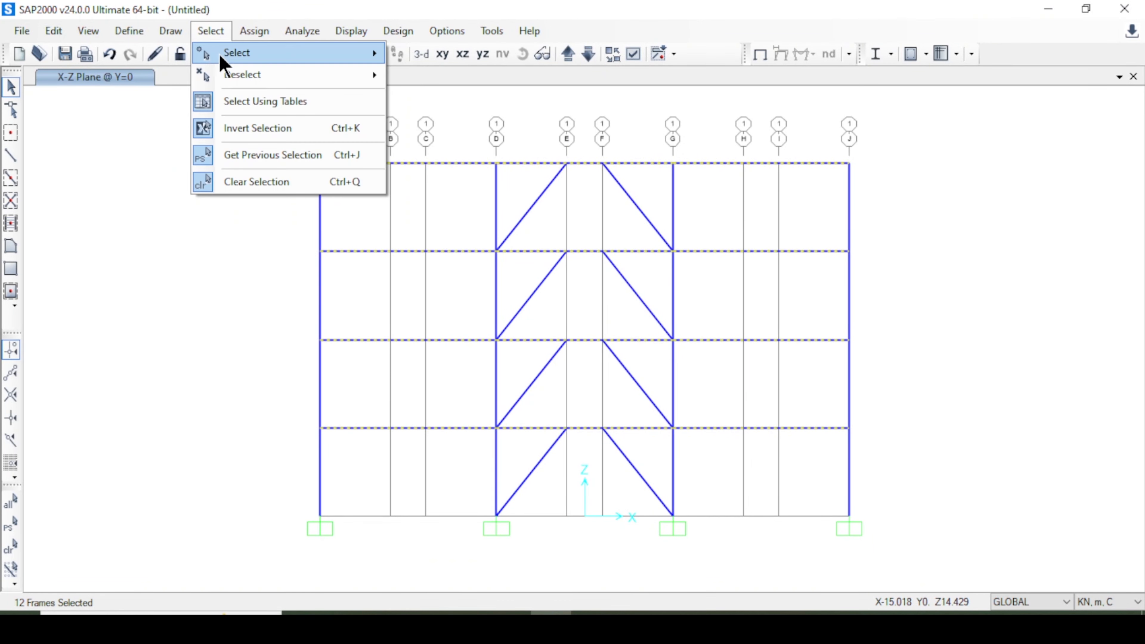
mouse_move(231, 68)
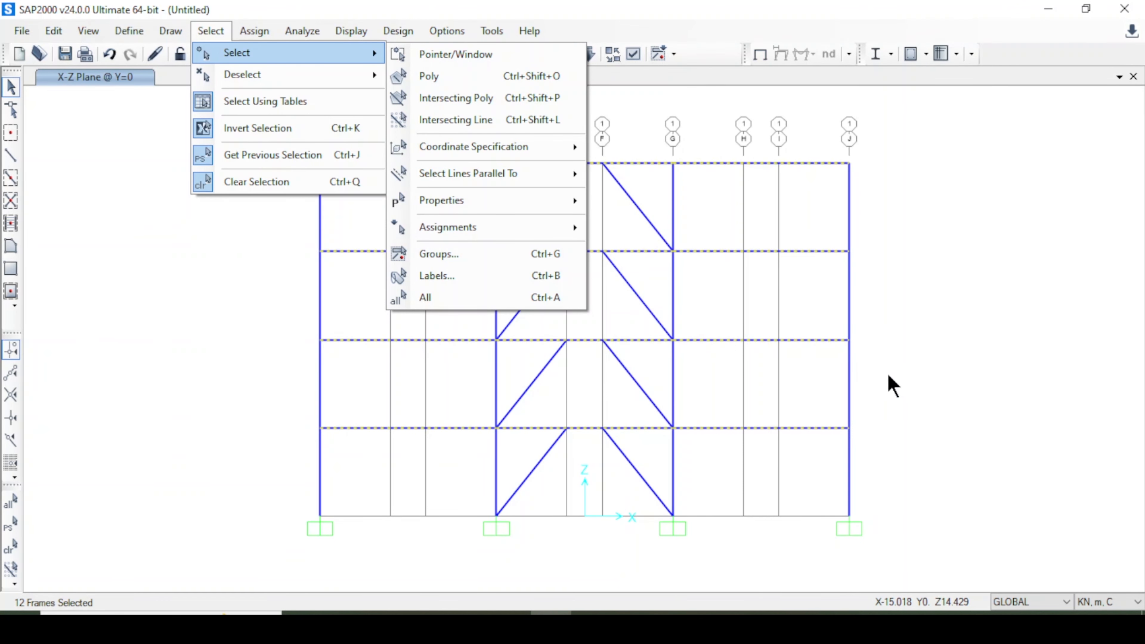
click(1012, 364)
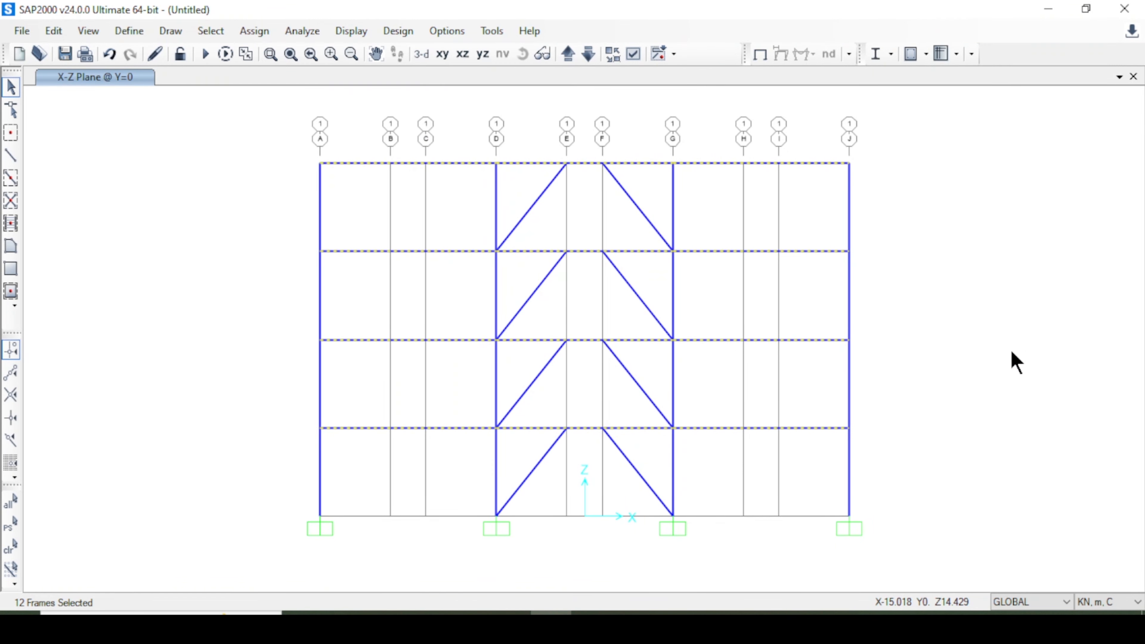
Assign Beam hinges to the selected beams at relative distances 0.1 and 0.9 of the clear length.
click(257, 32)
mouse_move(310, 79)
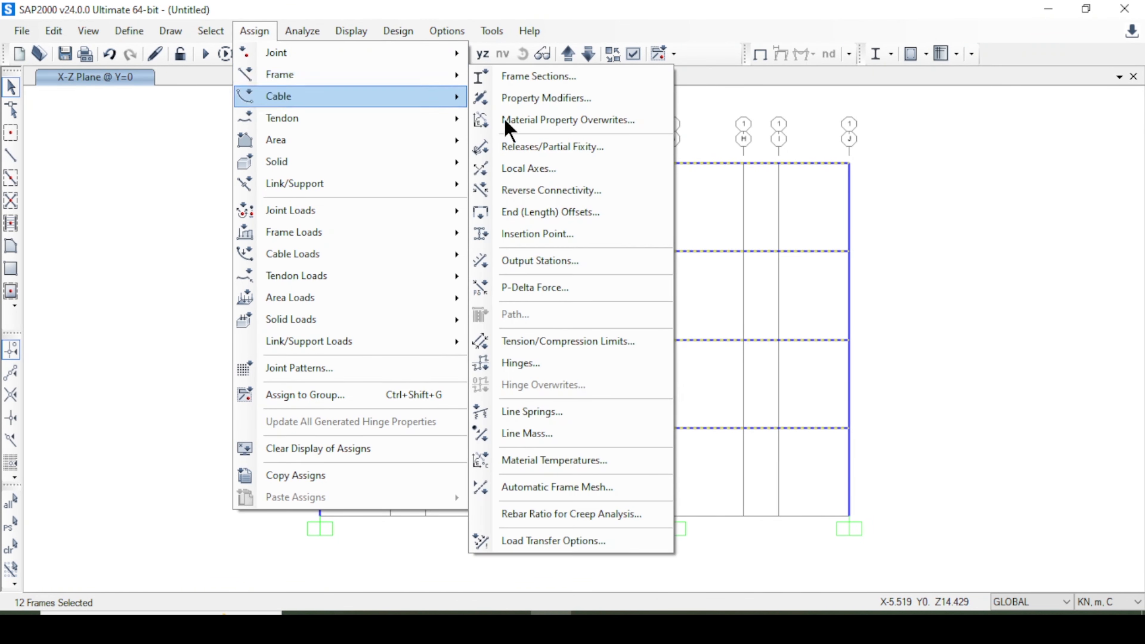
click(582, 366)
drag(523, 62, 425, 45)
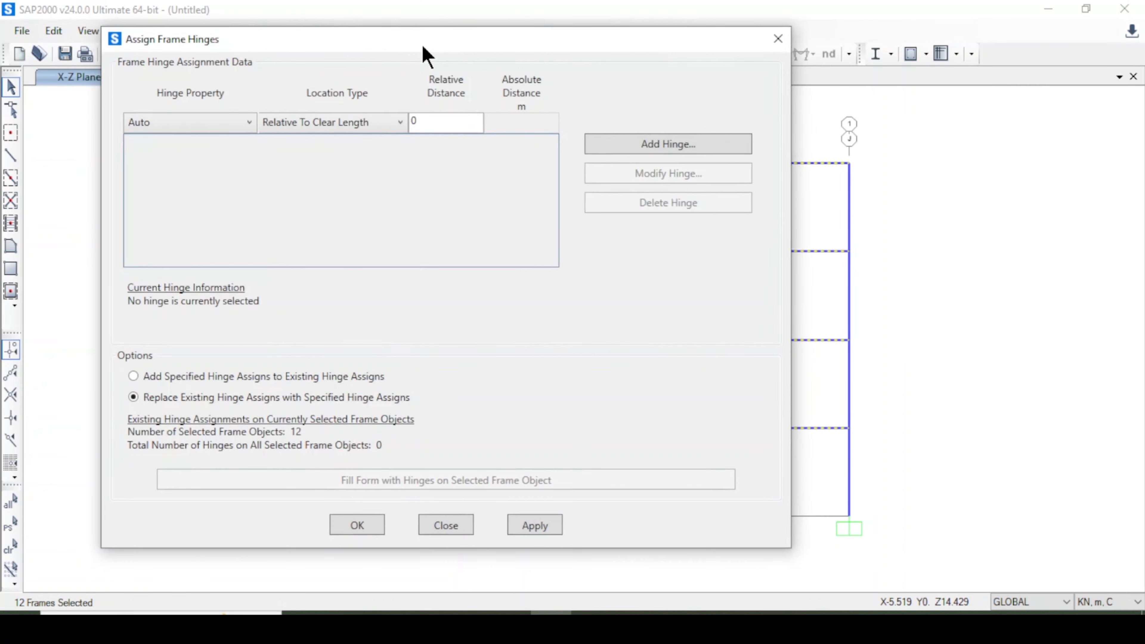
click(190, 128)
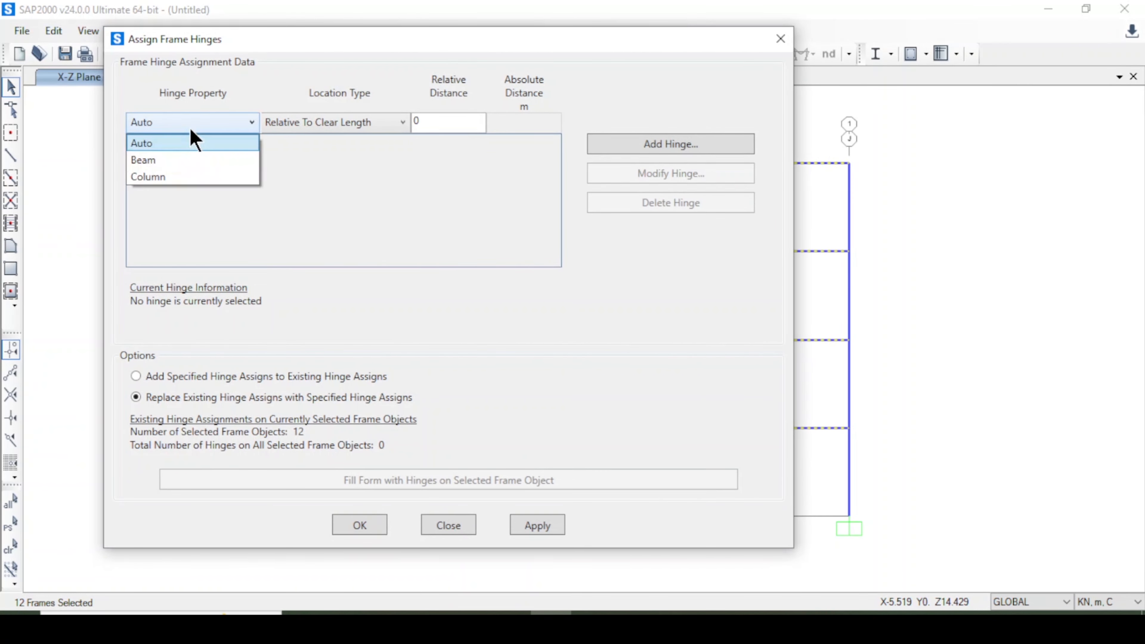
click(178, 160)
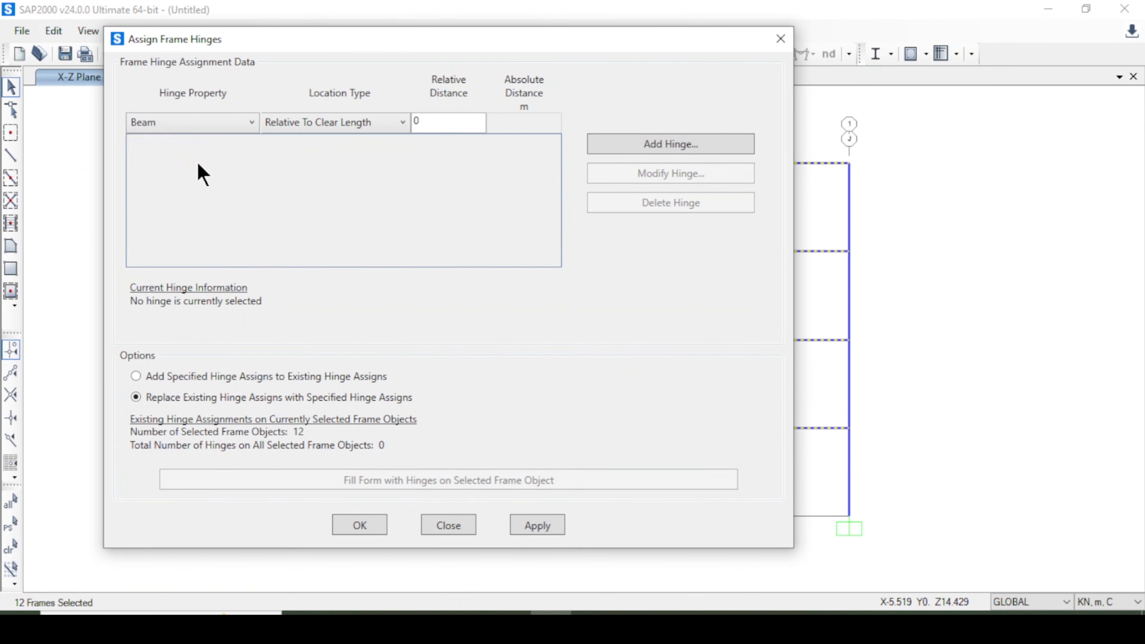
click(331, 126)
click(332, 145)
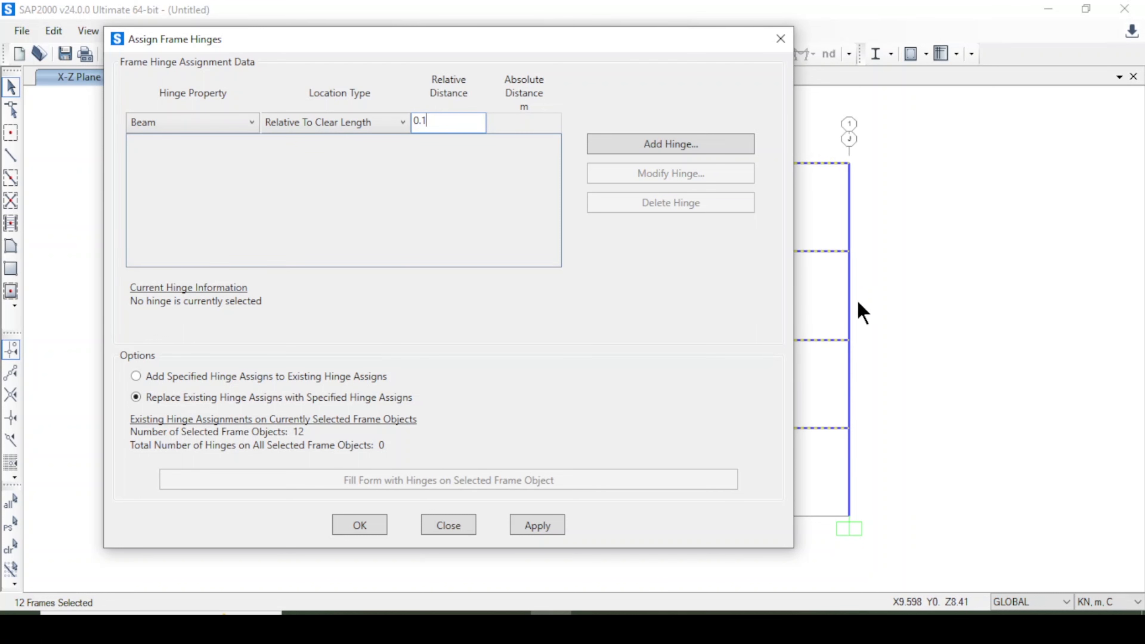
click(657, 146)
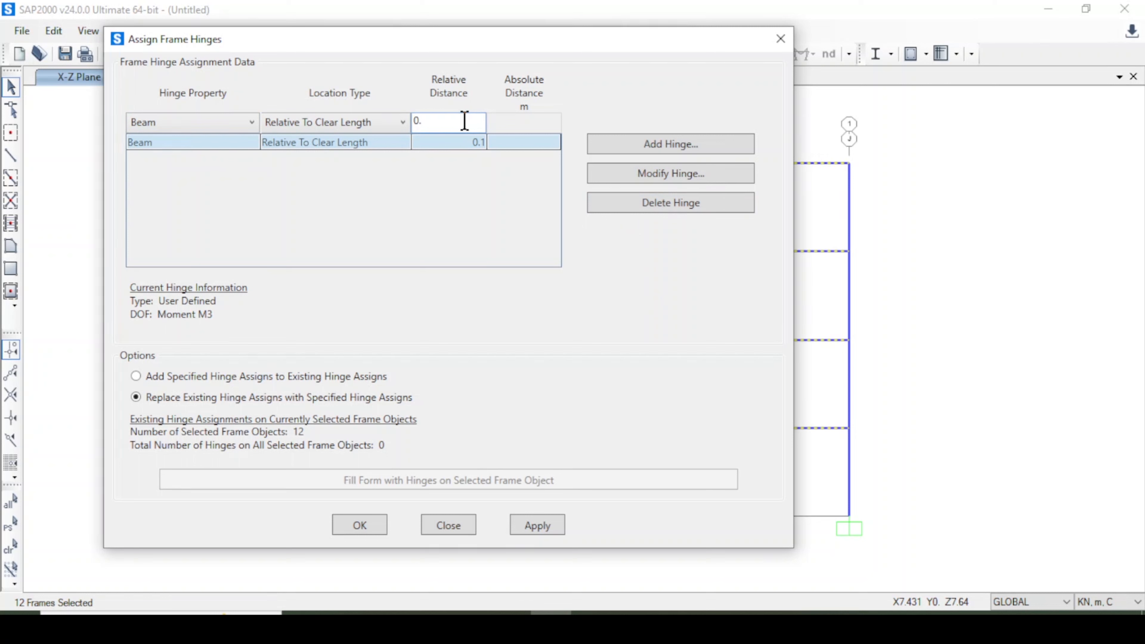
click(646, 140)
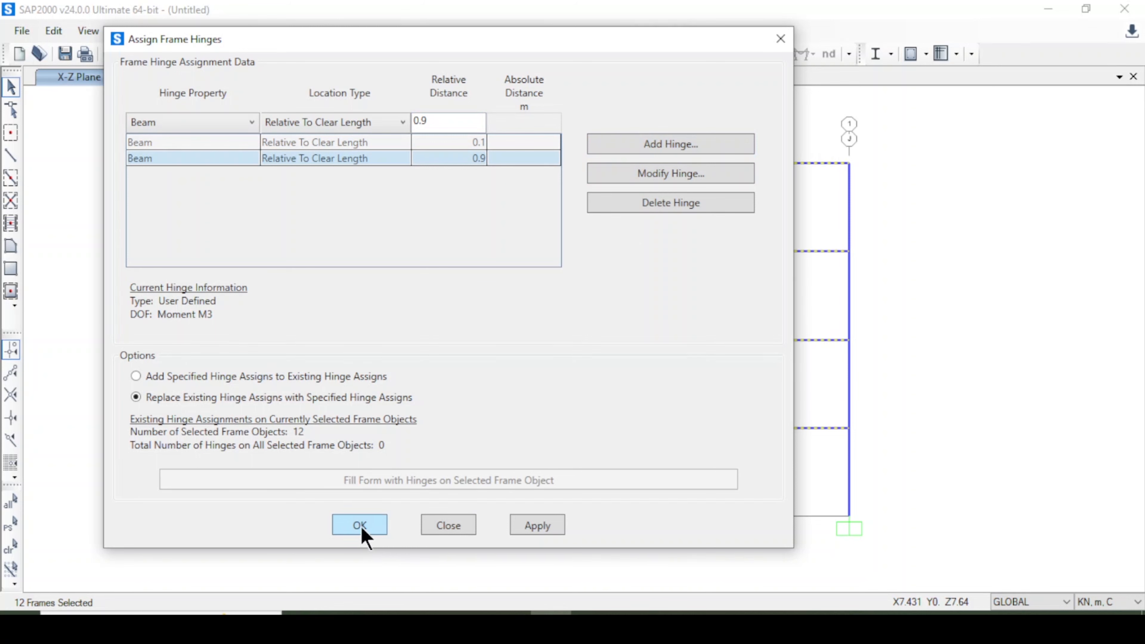
click(525, 529)
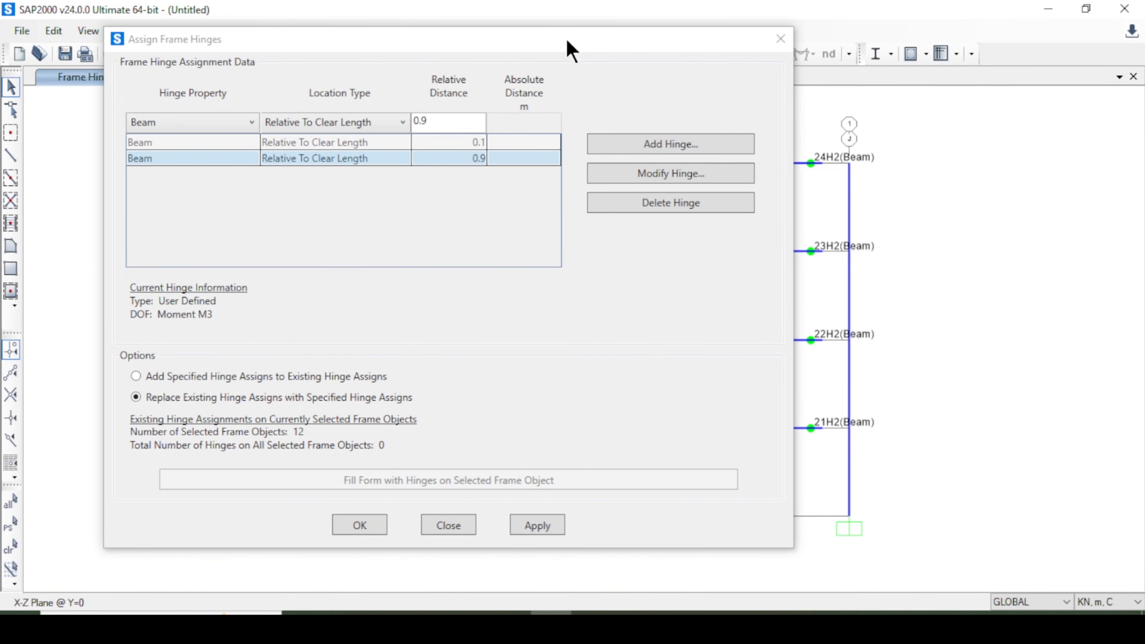
drag(568, 46, 571, 518)
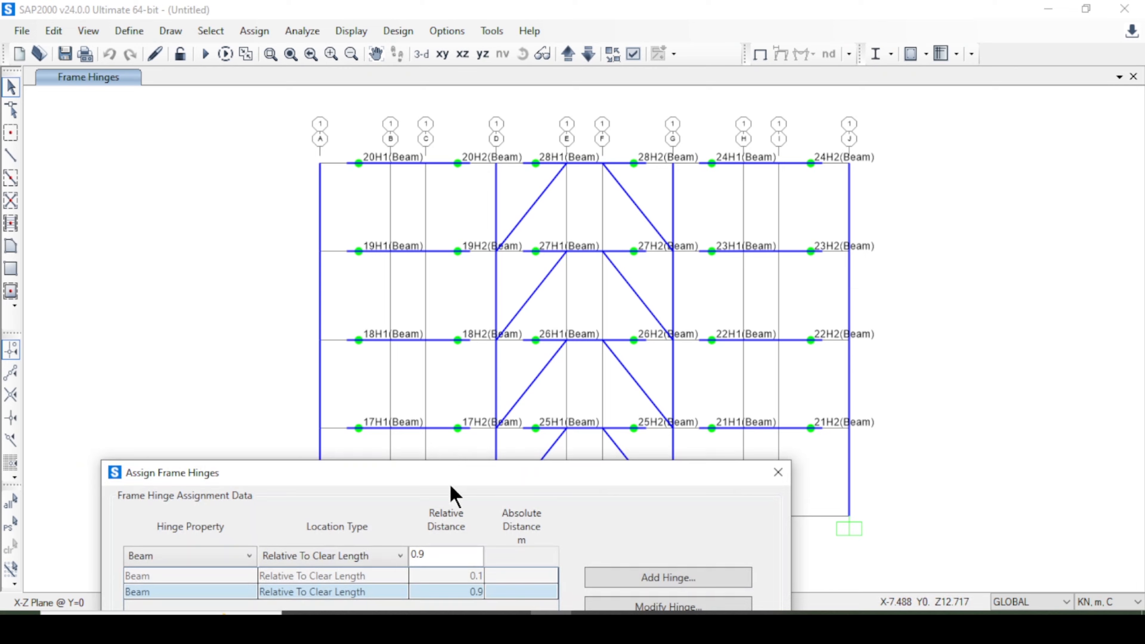
drag(451, 474, 475, 72)
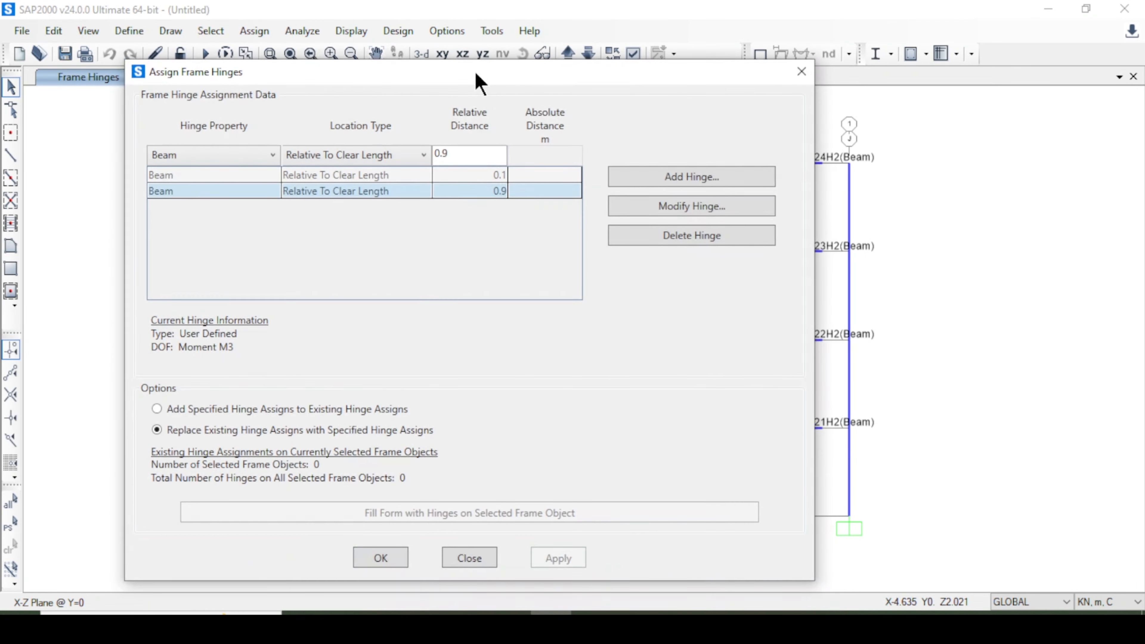
click(386, 557)
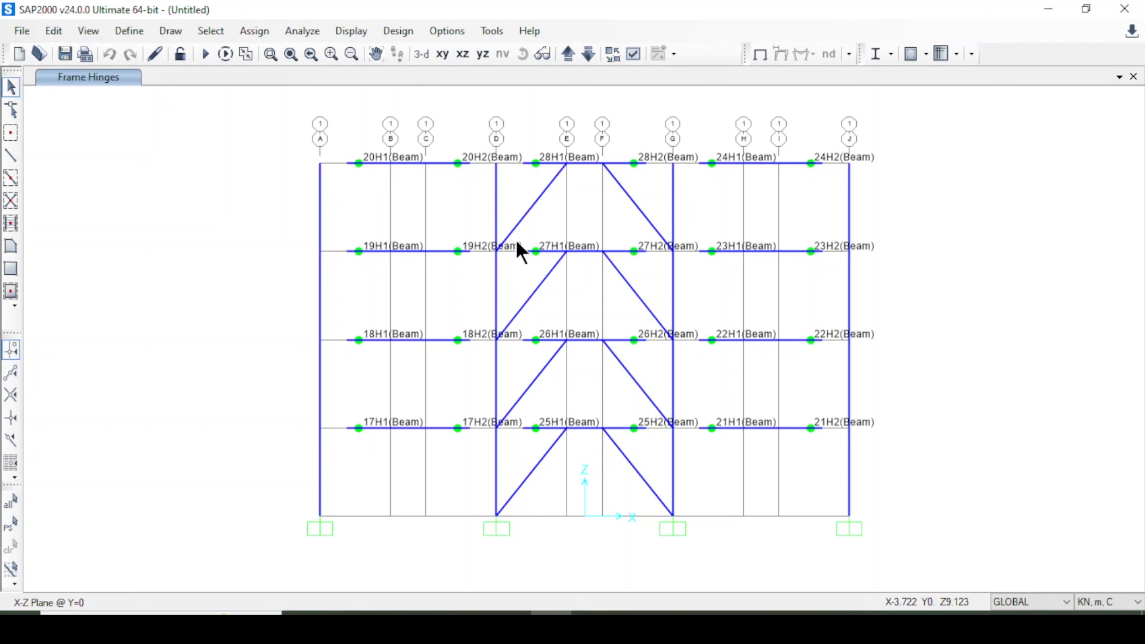
Select all frames with the Column section by frame section property.
click(214, 32)
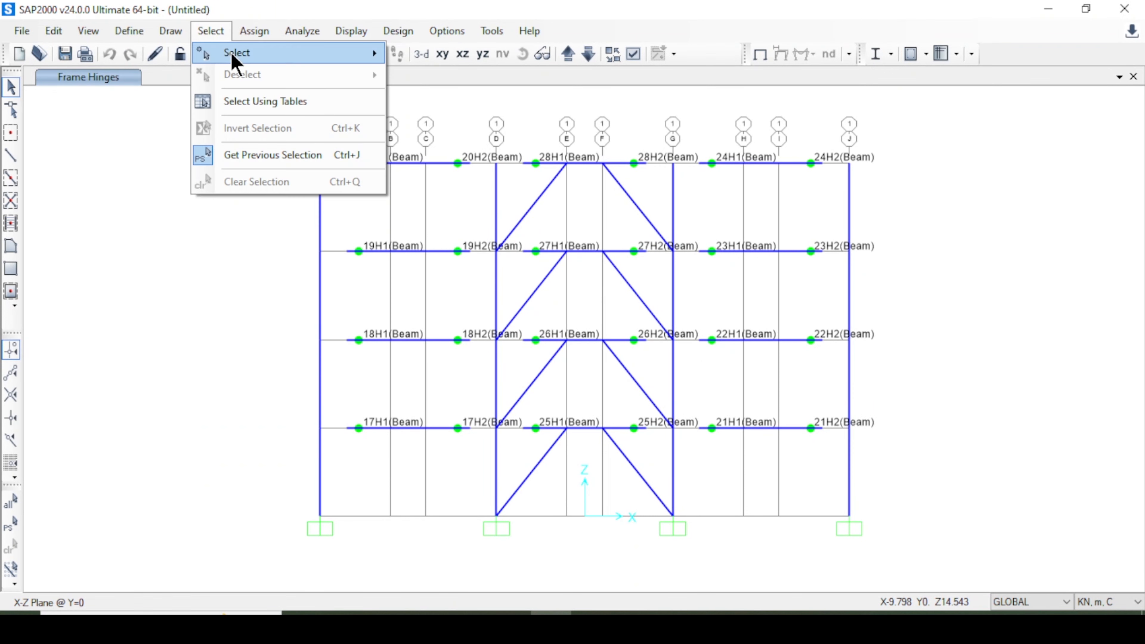
mouse_move(233, 57)
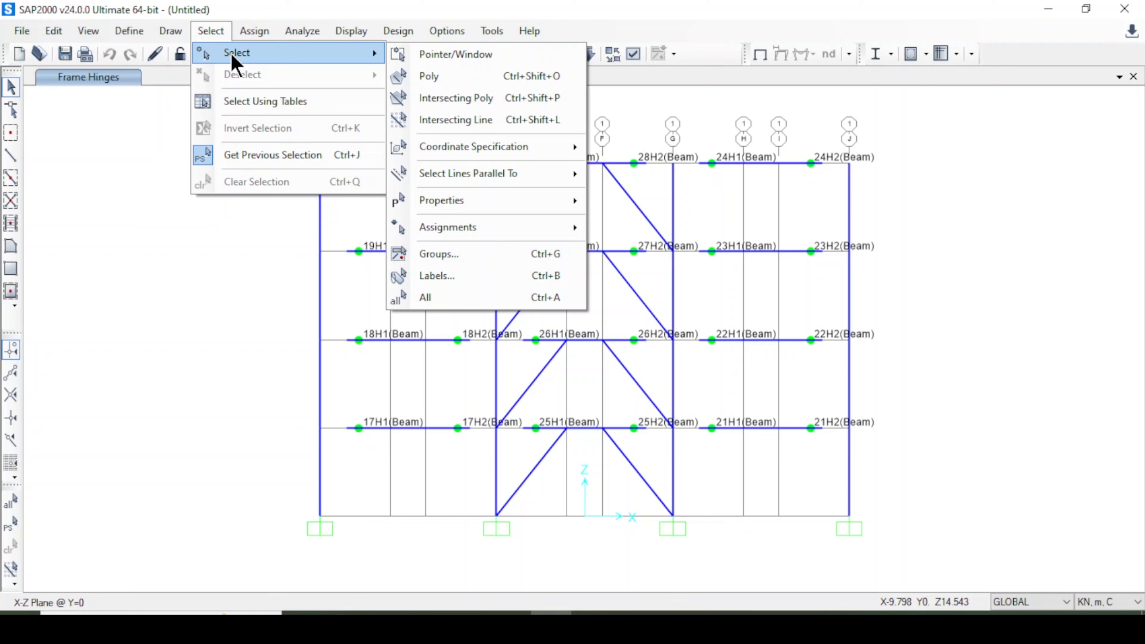
mouse_move(548, 205)
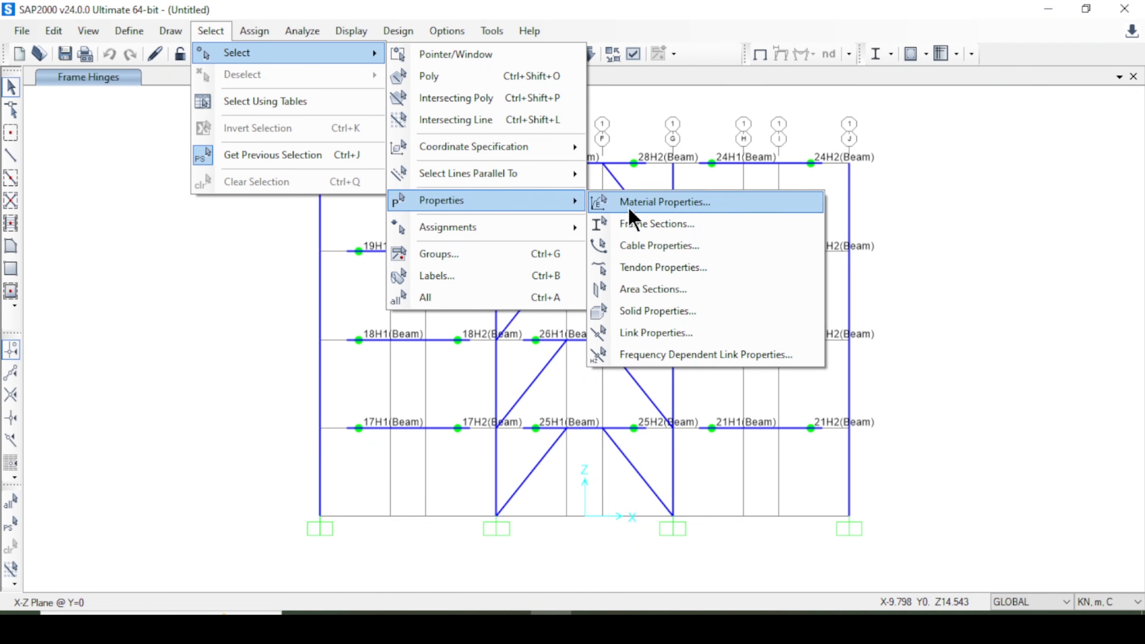
click(656, 228)
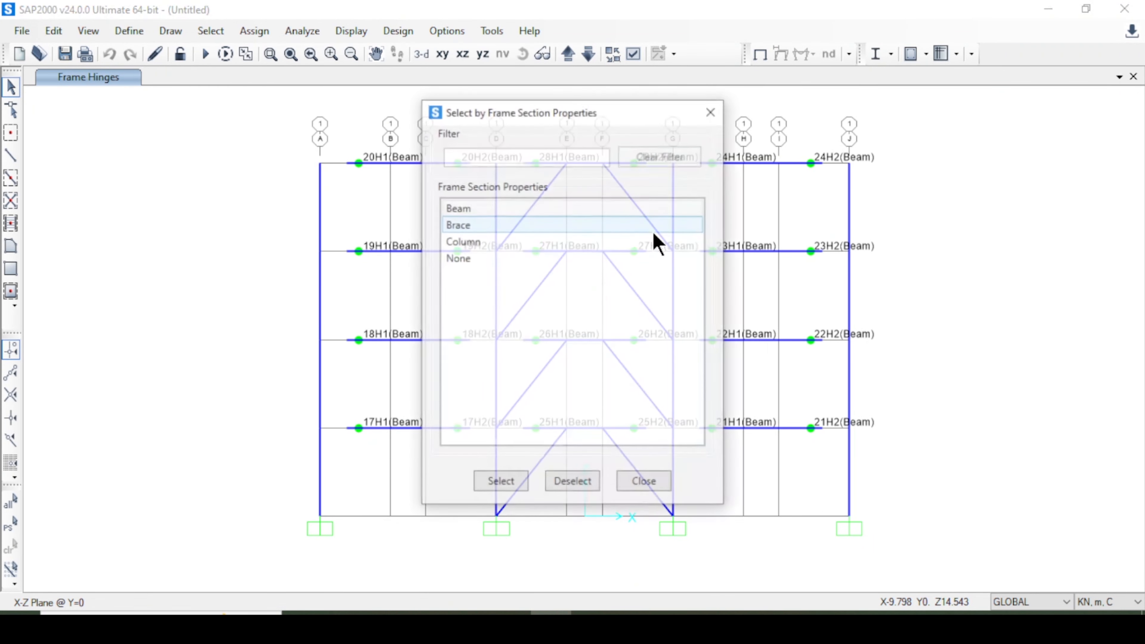
click(469, 247)
click(500, 483)
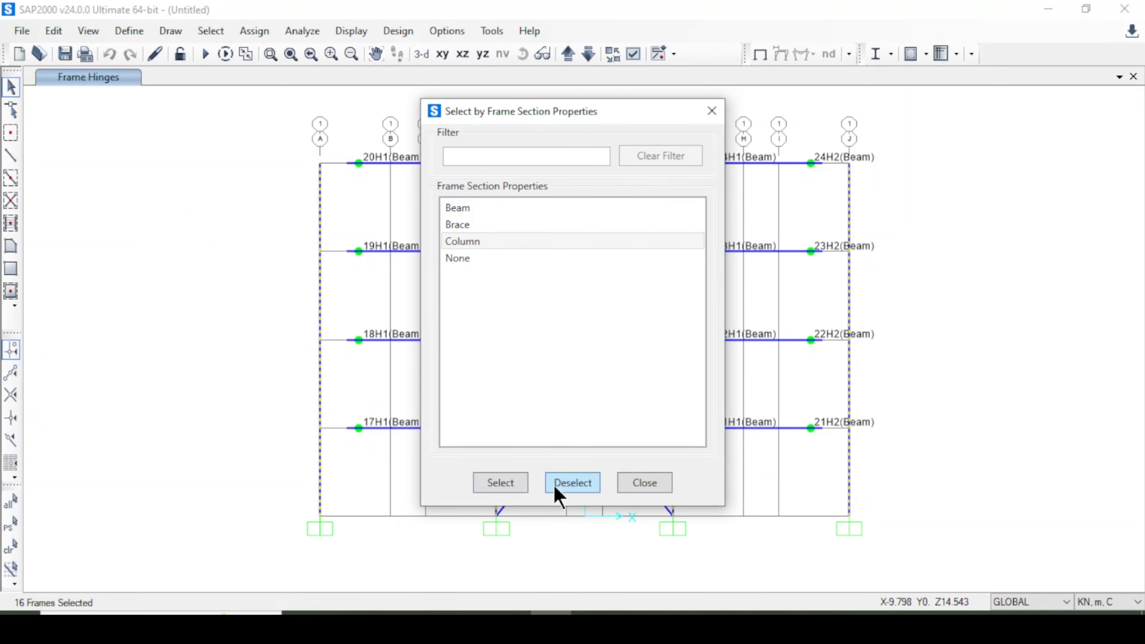
click(642, 486)
Assign Column hinges to the selected columns at relative distances 0.1 and 0.9 of the clear length.
click(254, 30)
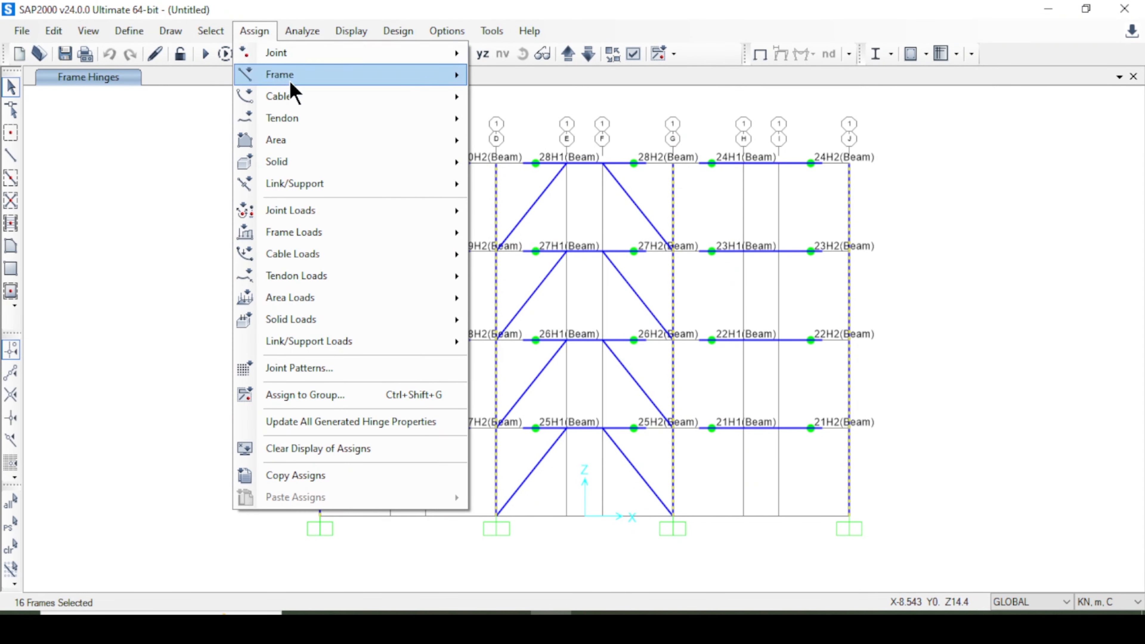
mouse_move(294, 85)
click(534, 372)
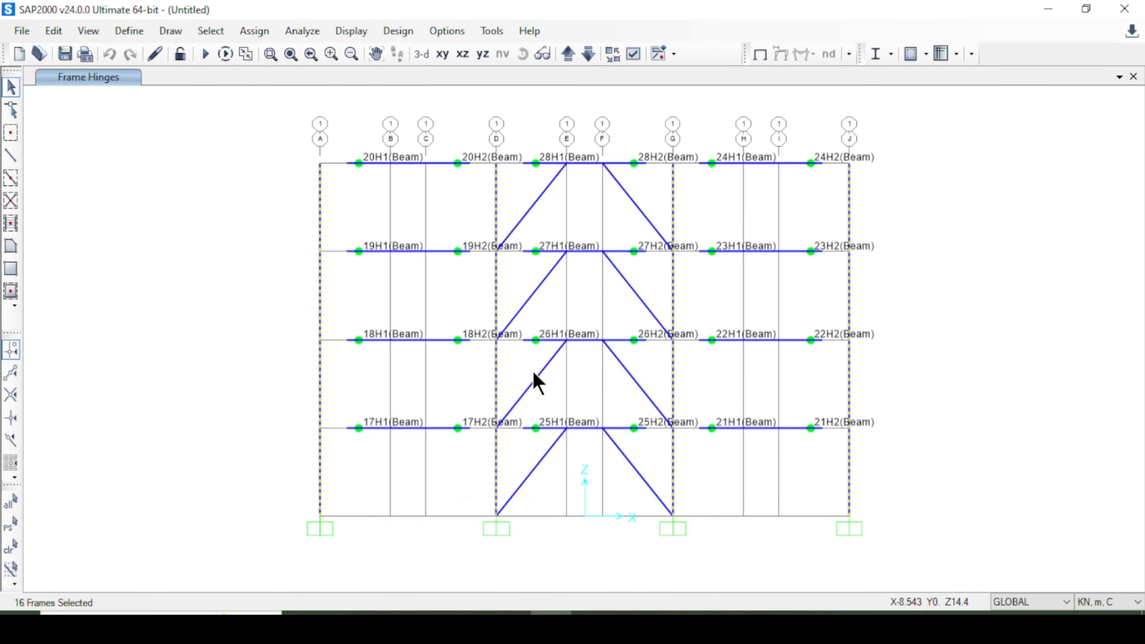
click(338, 142)
click(315, 193)
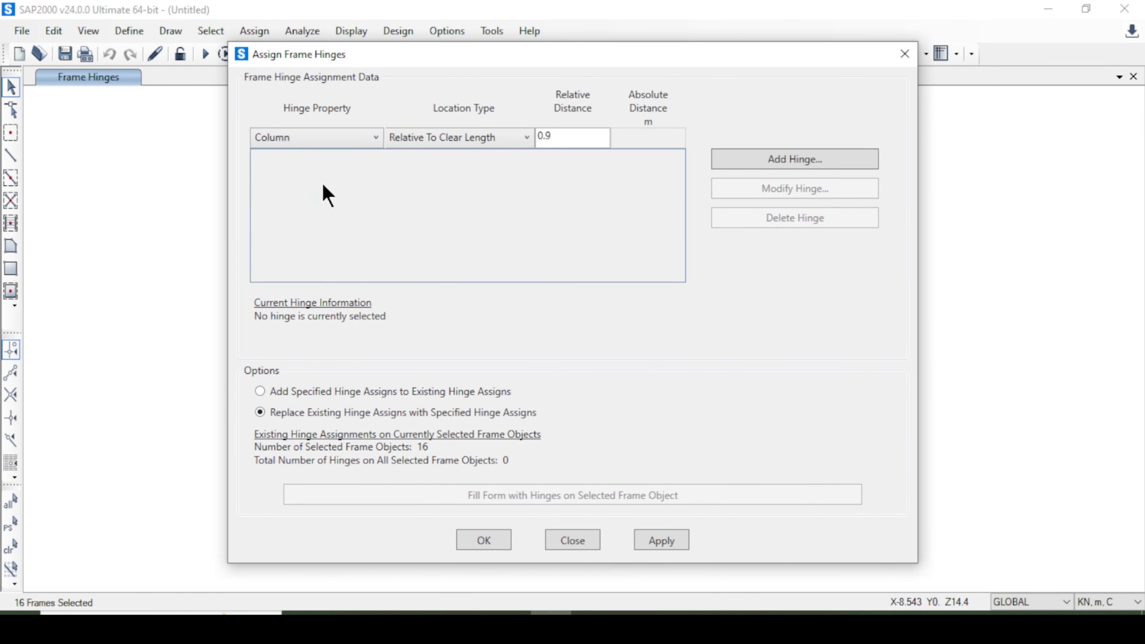
click(462, 140)
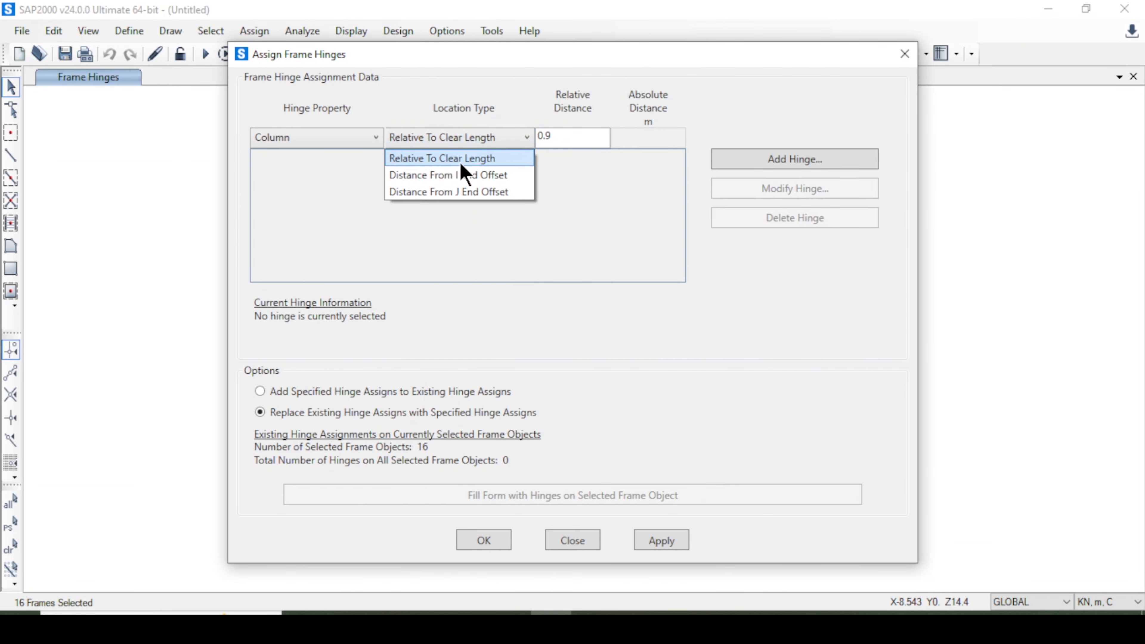
click(463, 157)
drag(588, 140, 485, 137)
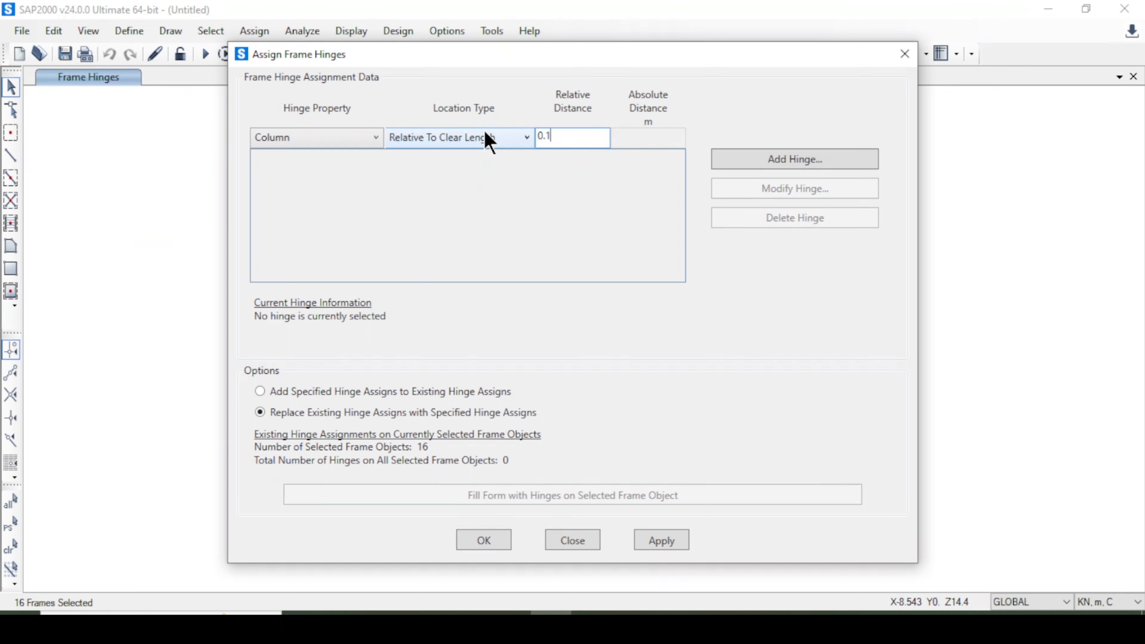
text(0.1)
click(792, 160)
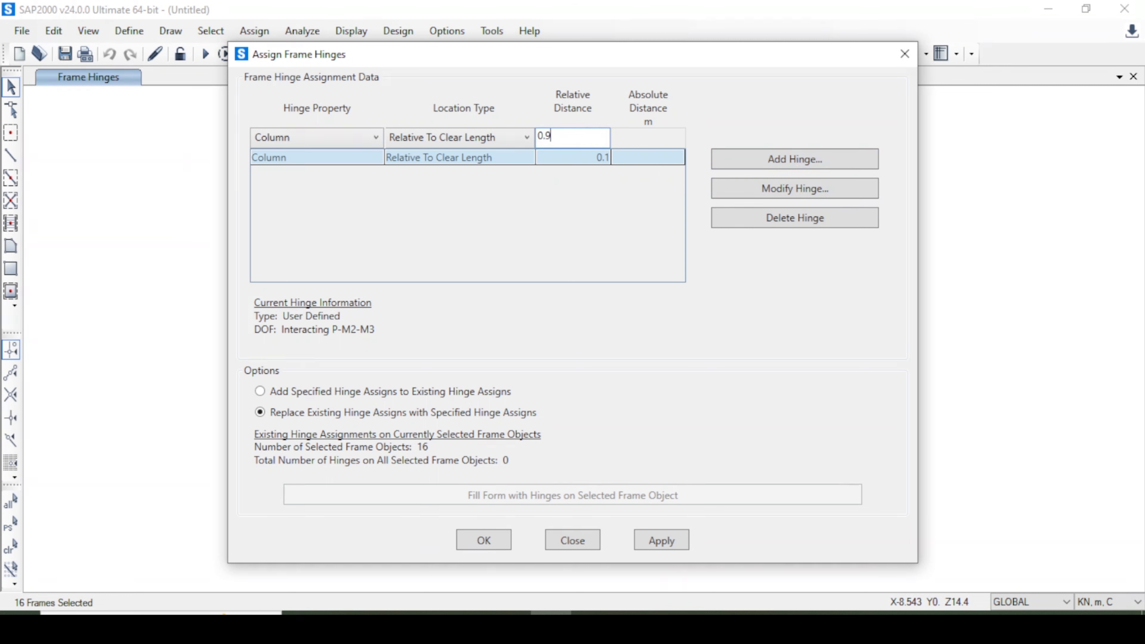
click(749, 169)
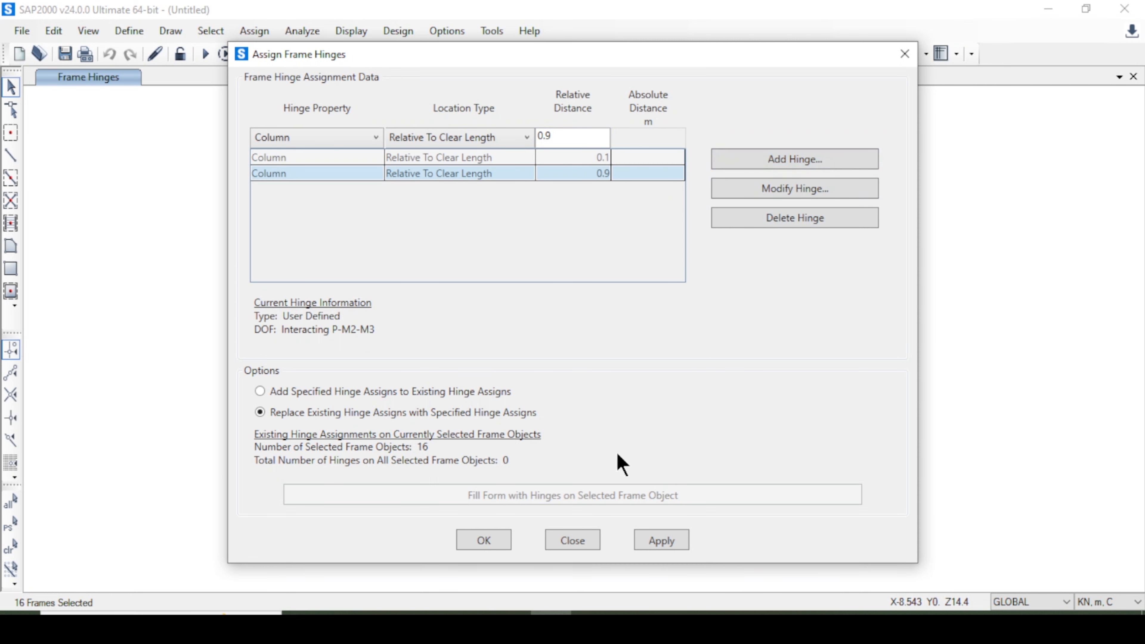
click(664, 548)
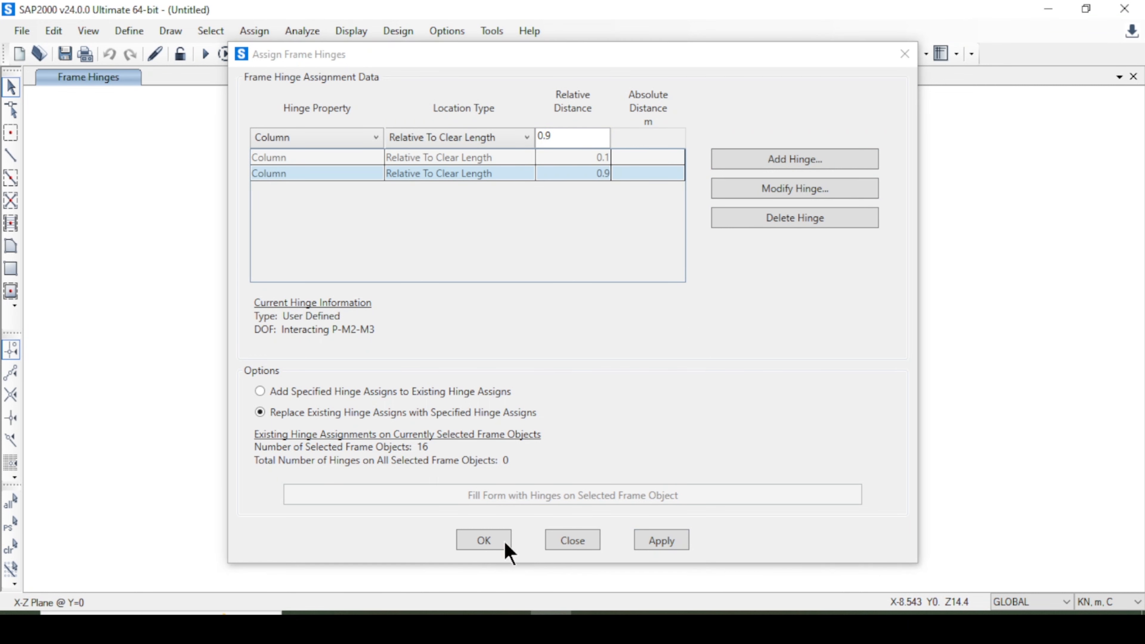
click(484, 541)
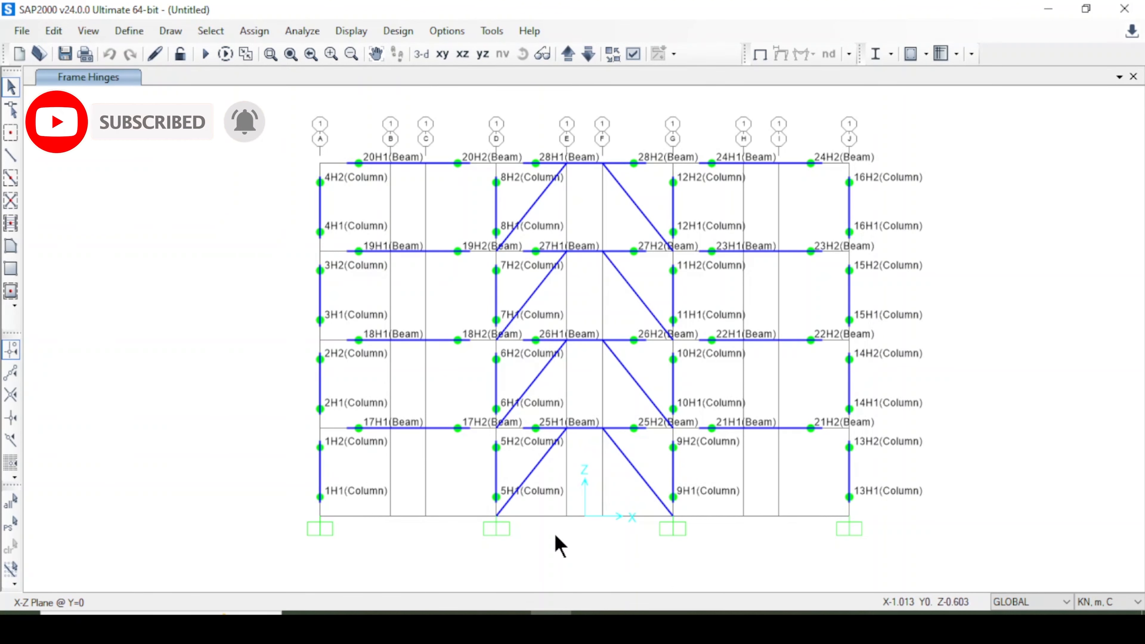
Select all eight diagonal brace members of the braced bay.
click(539, 467)
click(635, 469)
click(637, 382)
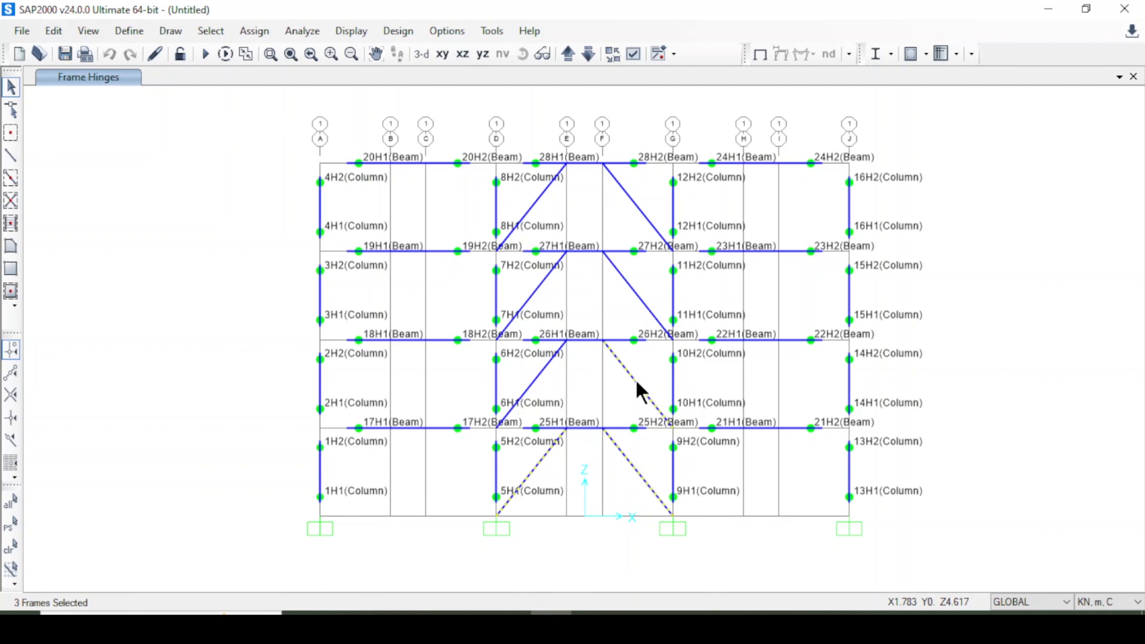
click(547, 365)
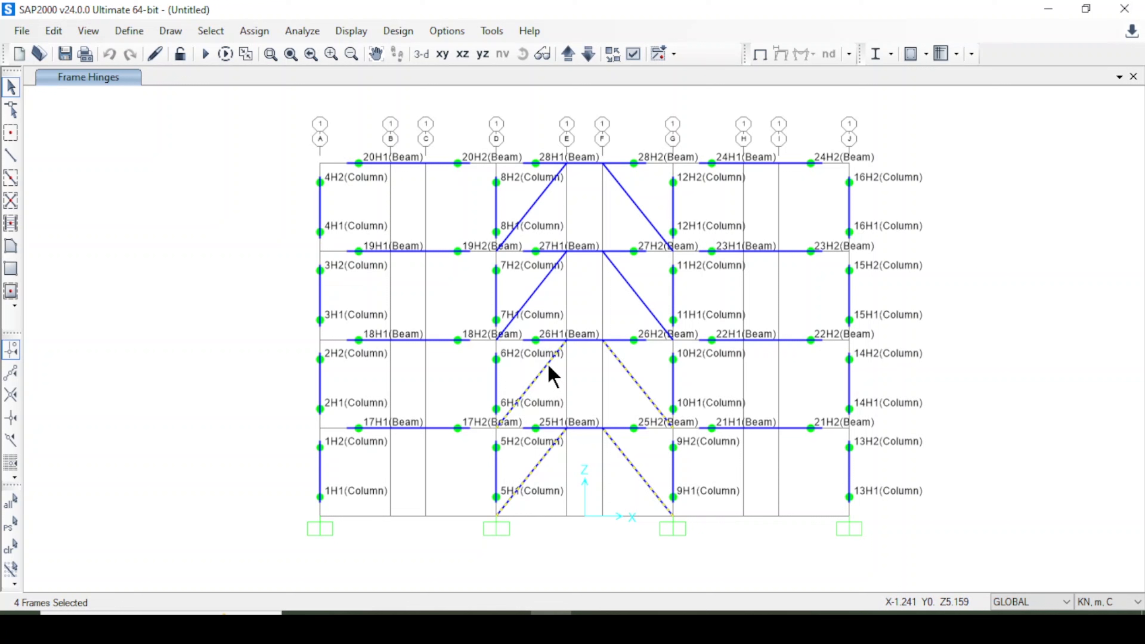
click(528, 298)
click(636, 300)
click(640, 208)
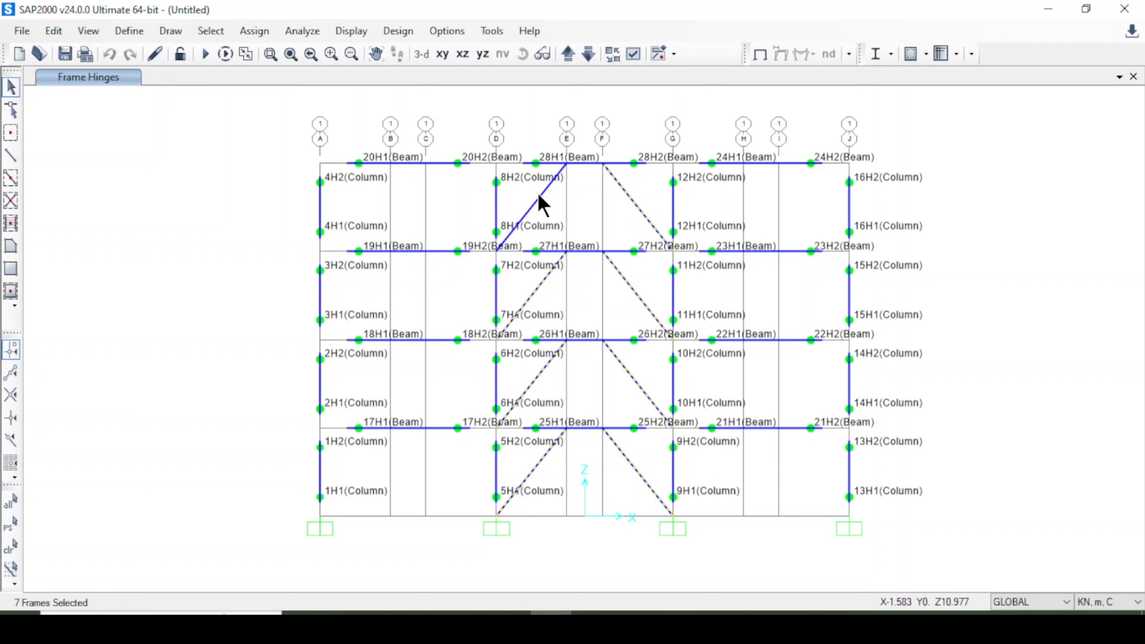
click(539, 197)
Assign auto hinges to the selected braces at relative distance 0.5, using ASCE 41-17 Table 9-8 (Steel Braces - Axial).
click(255, 30)
mouse_move(300, 77)
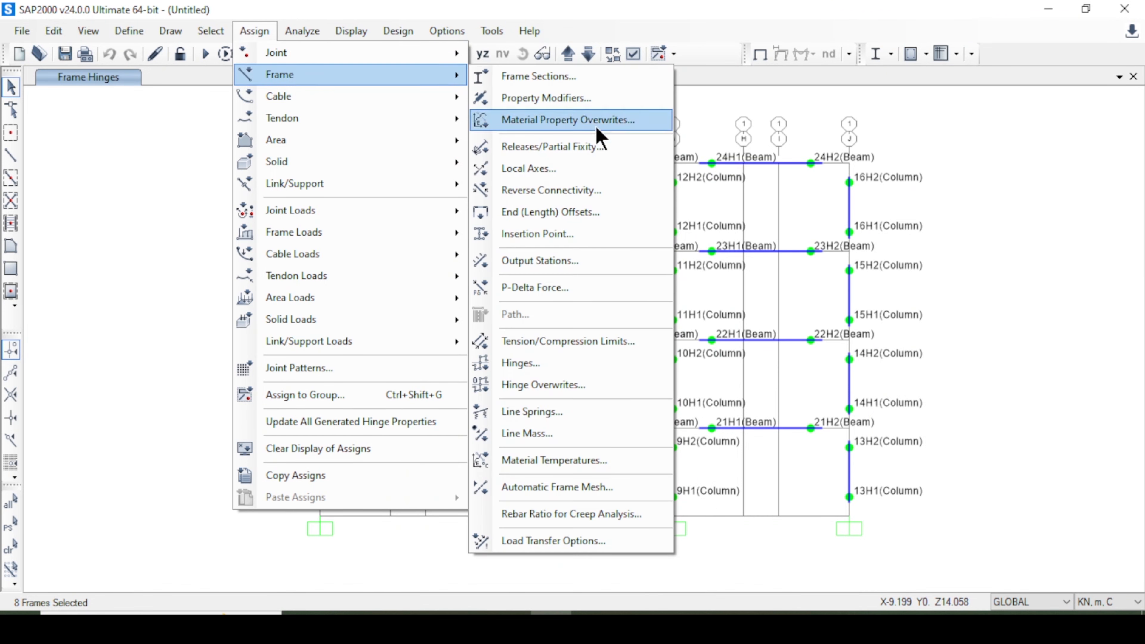
click(545, 365)
click(324, 136)
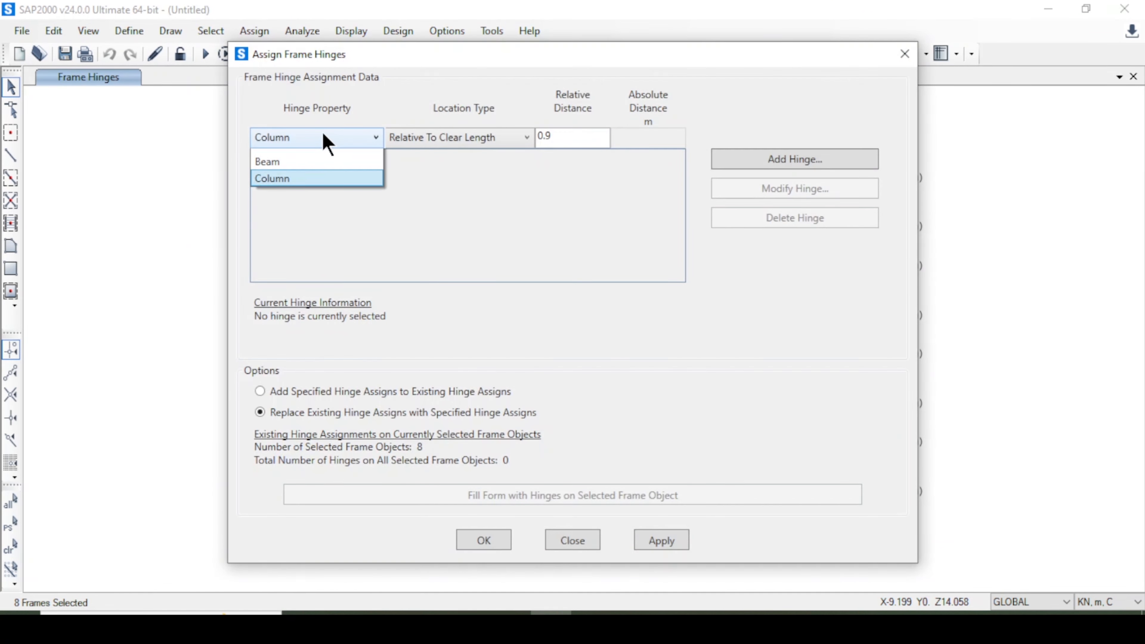
click(325, 162)
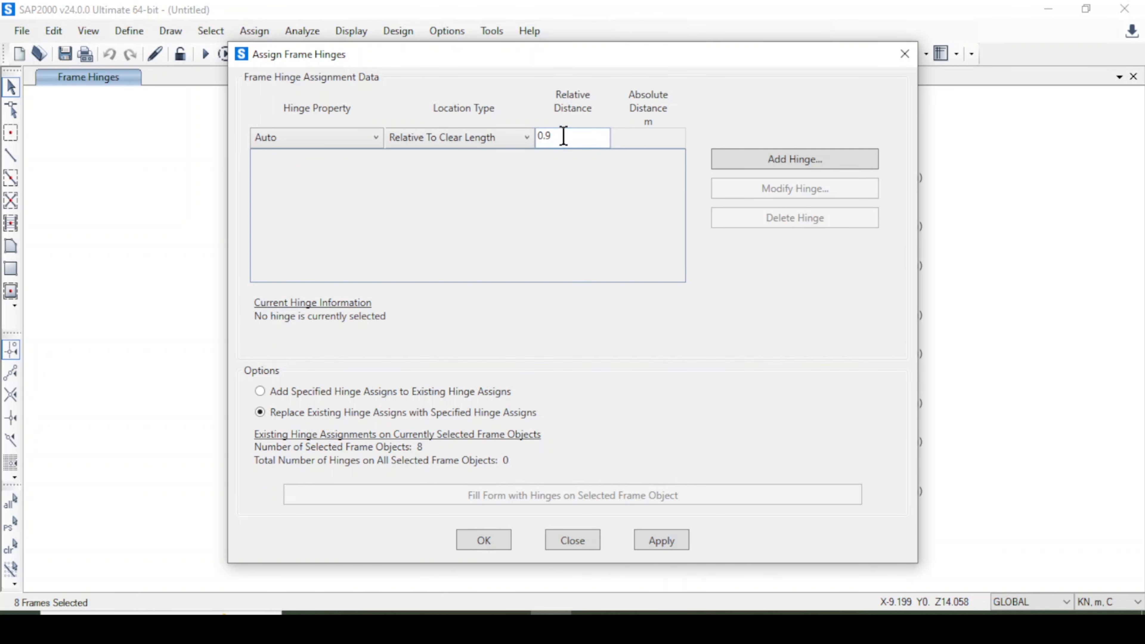
drag(562, 136, 532, 123)
click(768, 163)
click(486, 170)
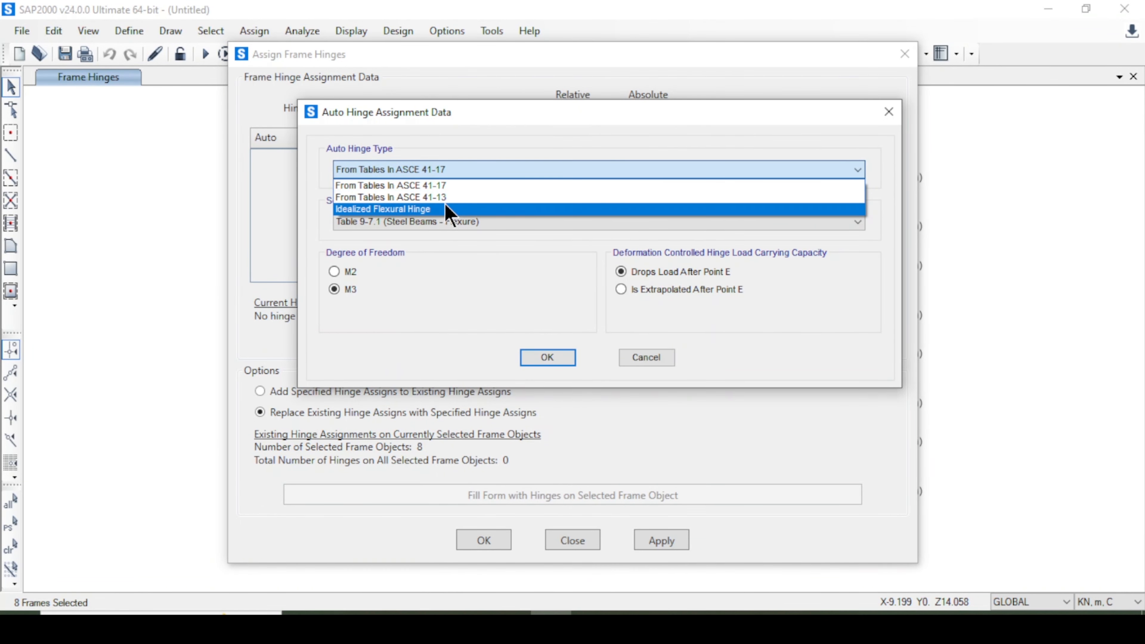
click(429, 184)
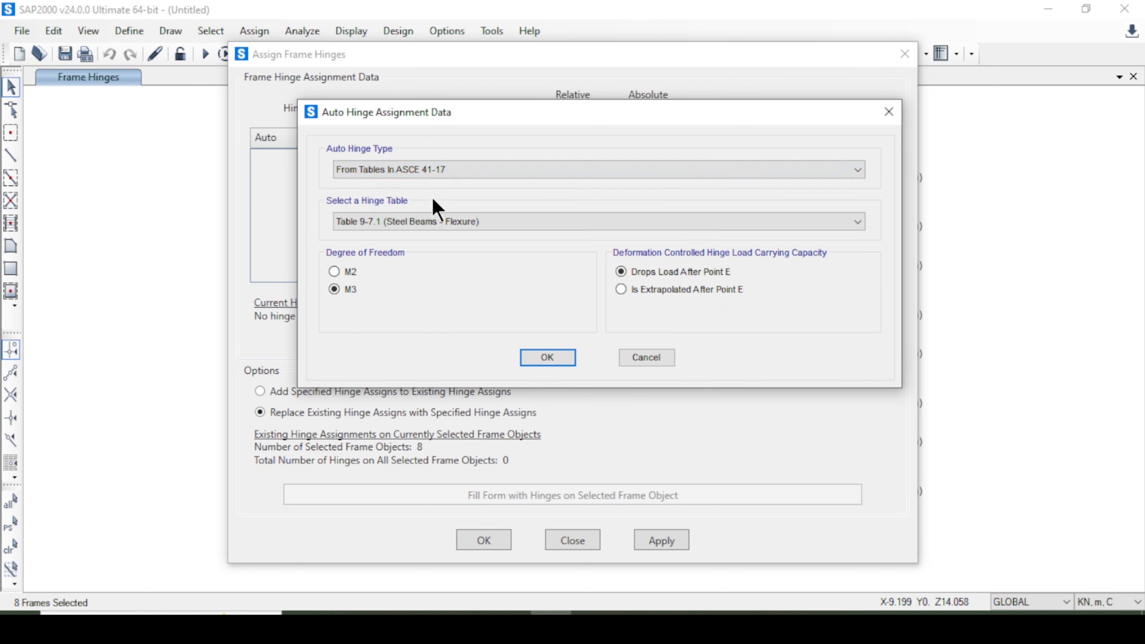
click(449, 225)
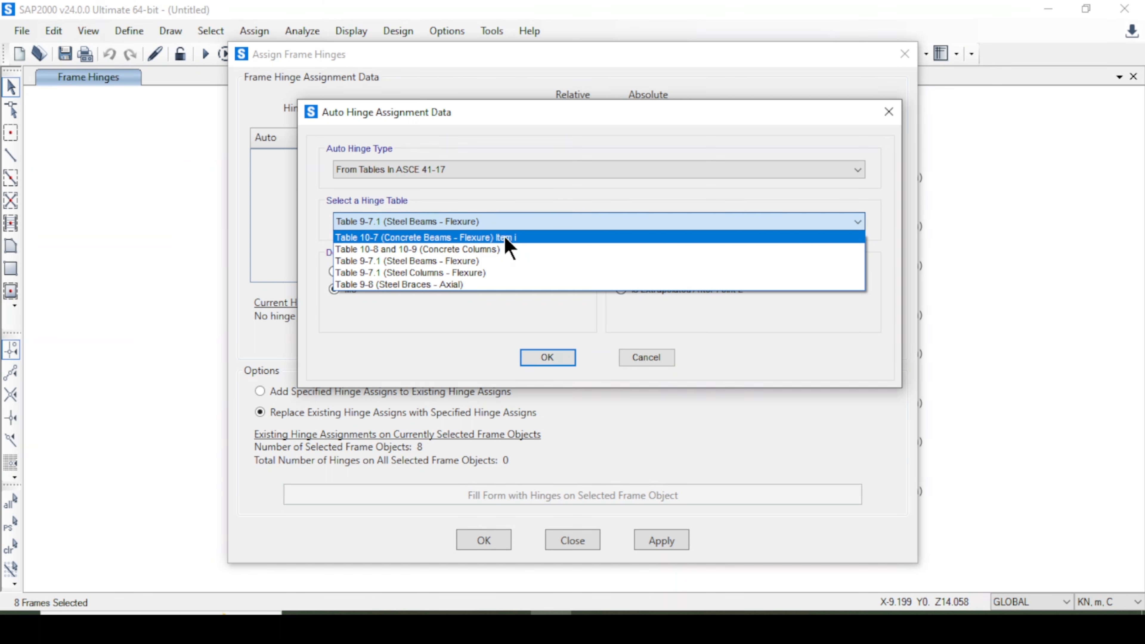
click(503, 284)
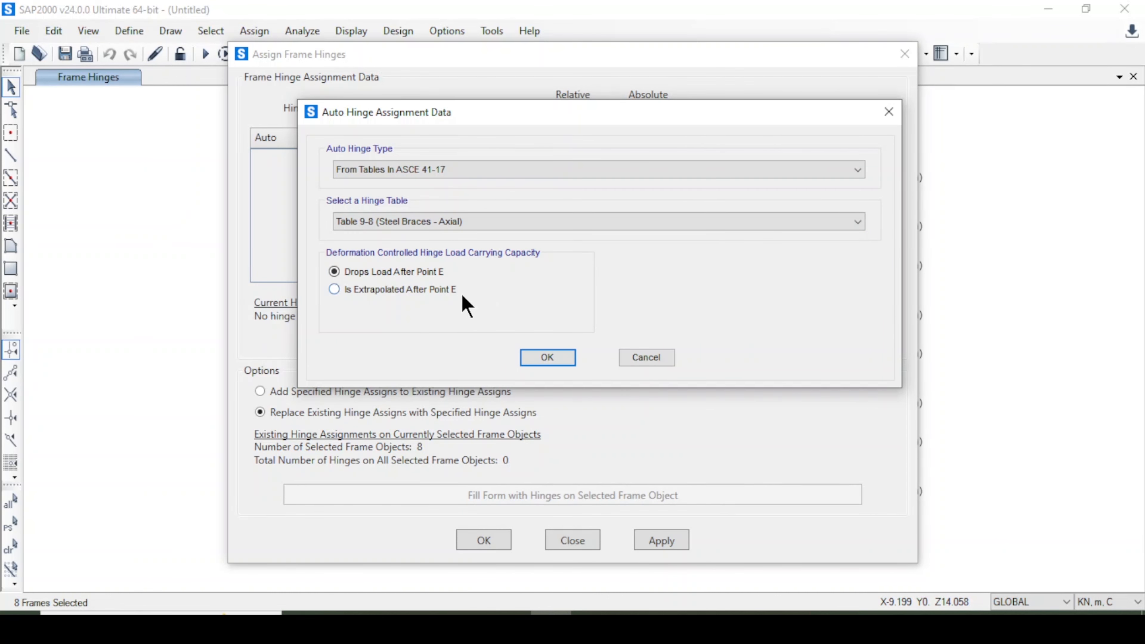
click(563, 359)
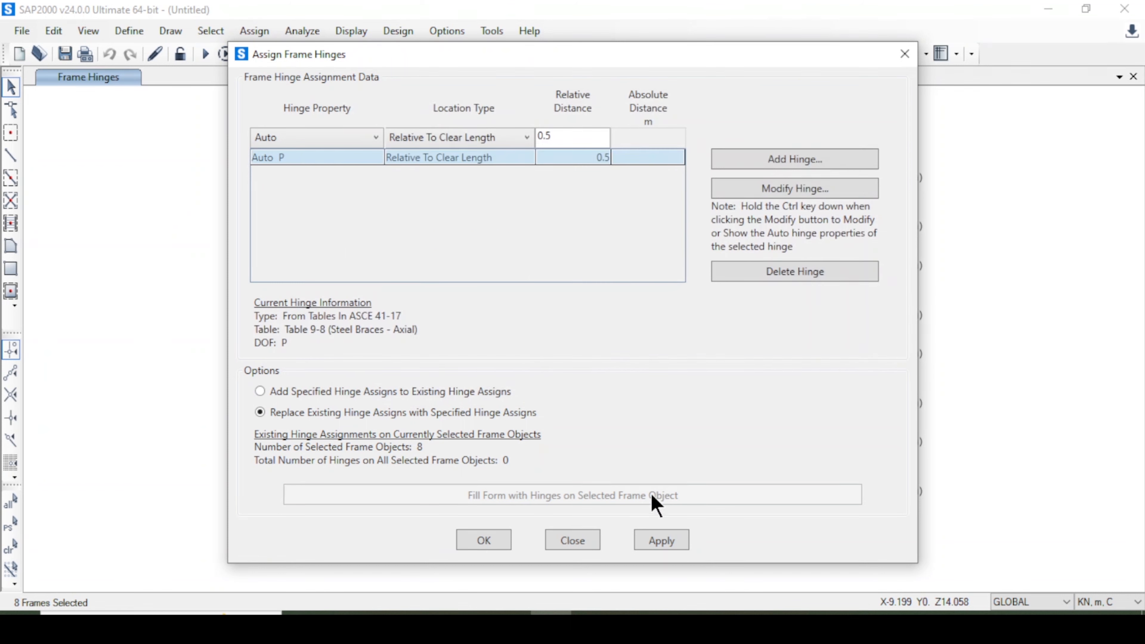
click(669, 543)
click(487, 541)
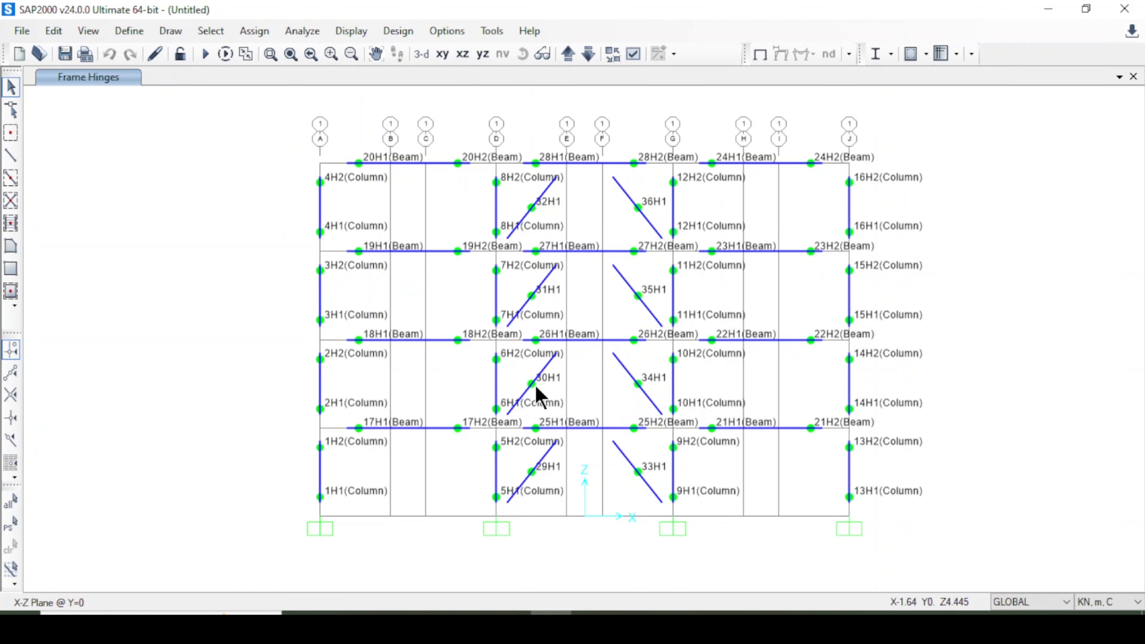
Select all frames and apply hinge overwrites with auto subdivide and hinge behavior parameters, limiting negative stiffness ratio 0.1.
scroll(536, 385, up, 1)
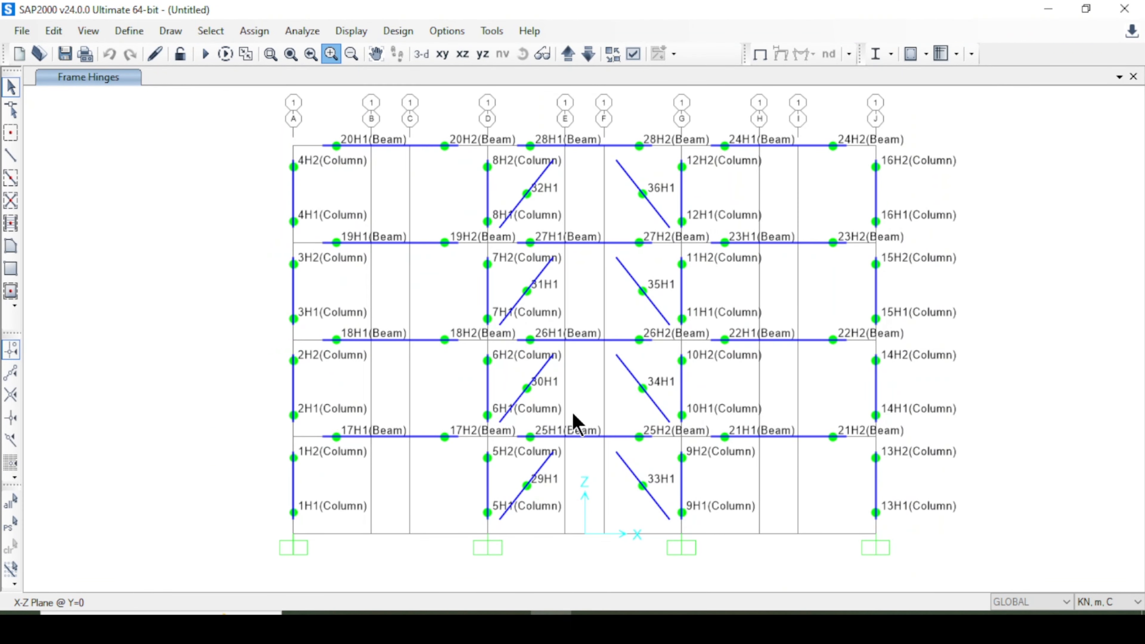
click(331, 53)
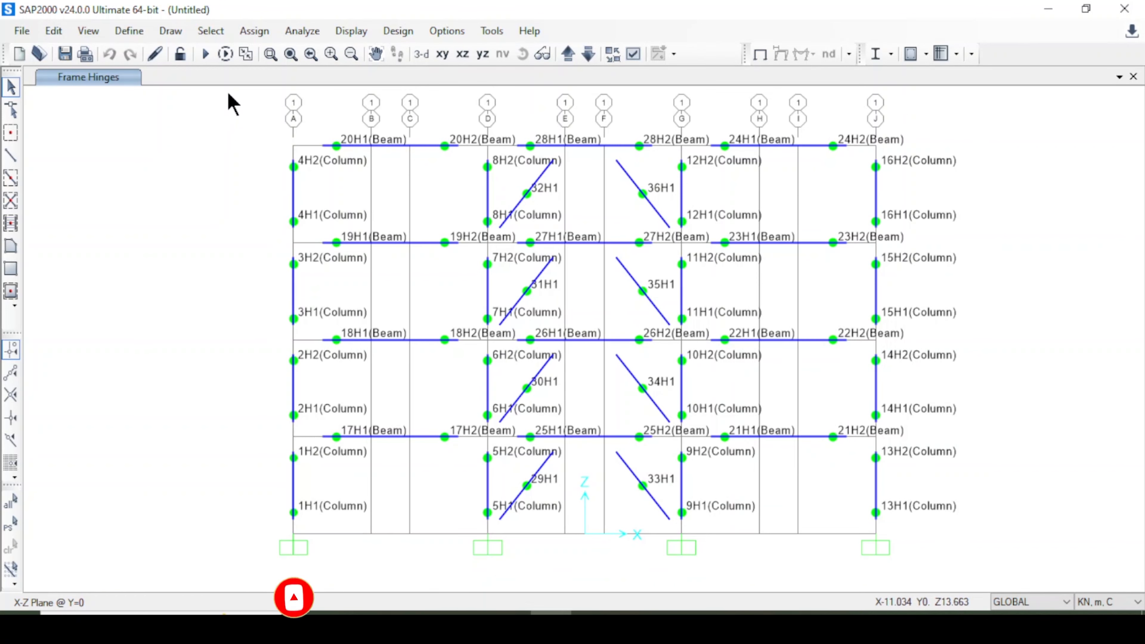
drag(228, 93, 997, 575)
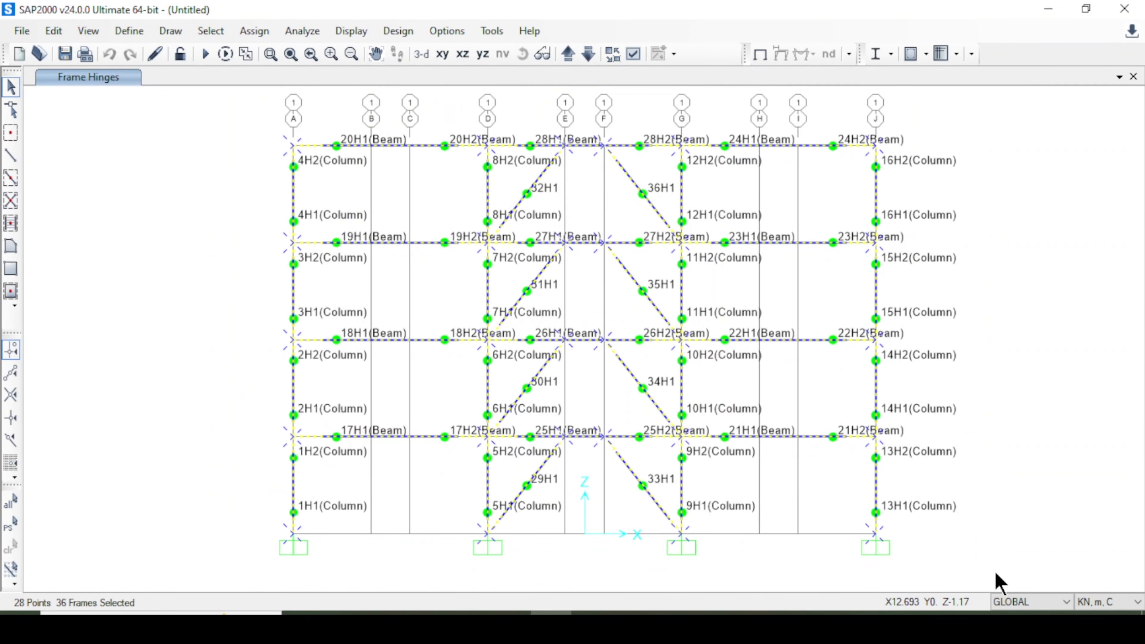
click(256, 32)
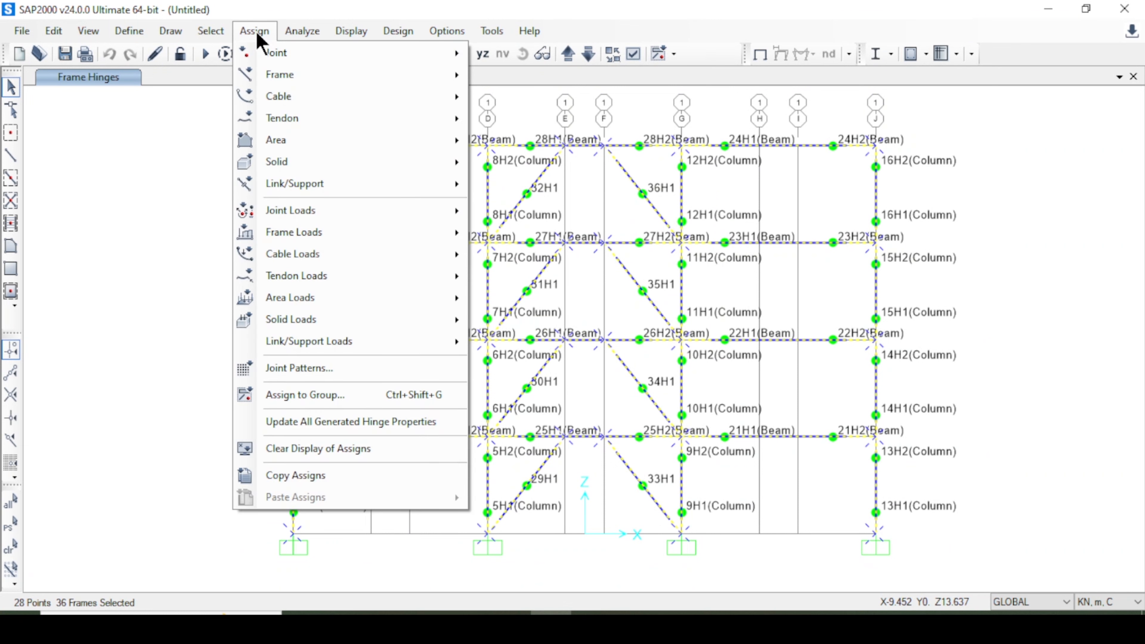
click(256, 32)
click(253, 31)
mouse_move(427, 80)
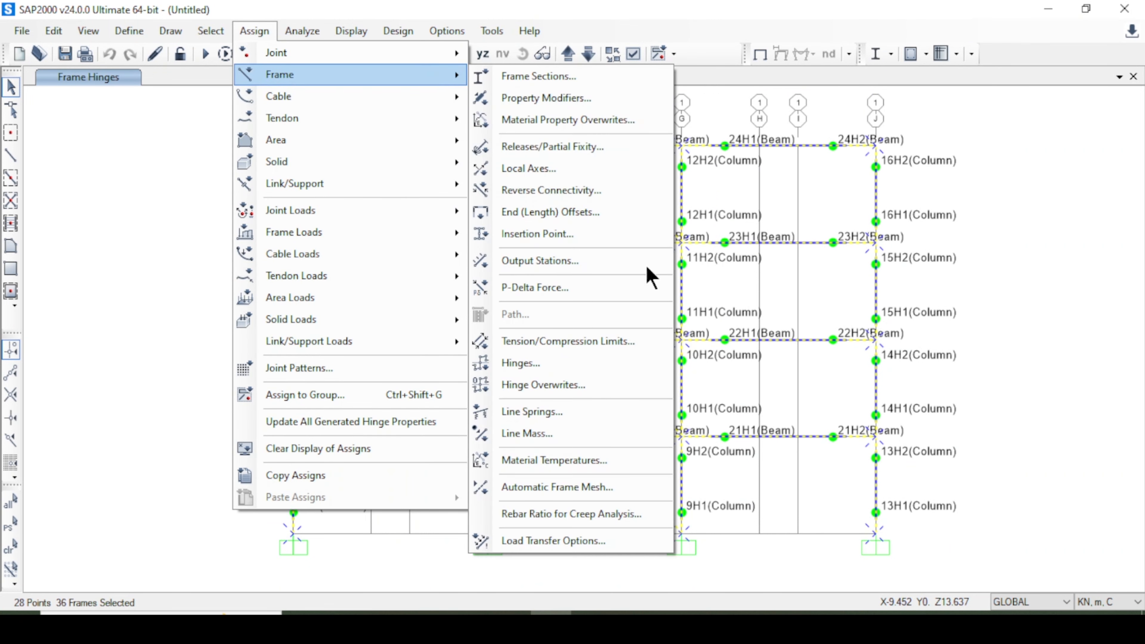
click(586, 386)
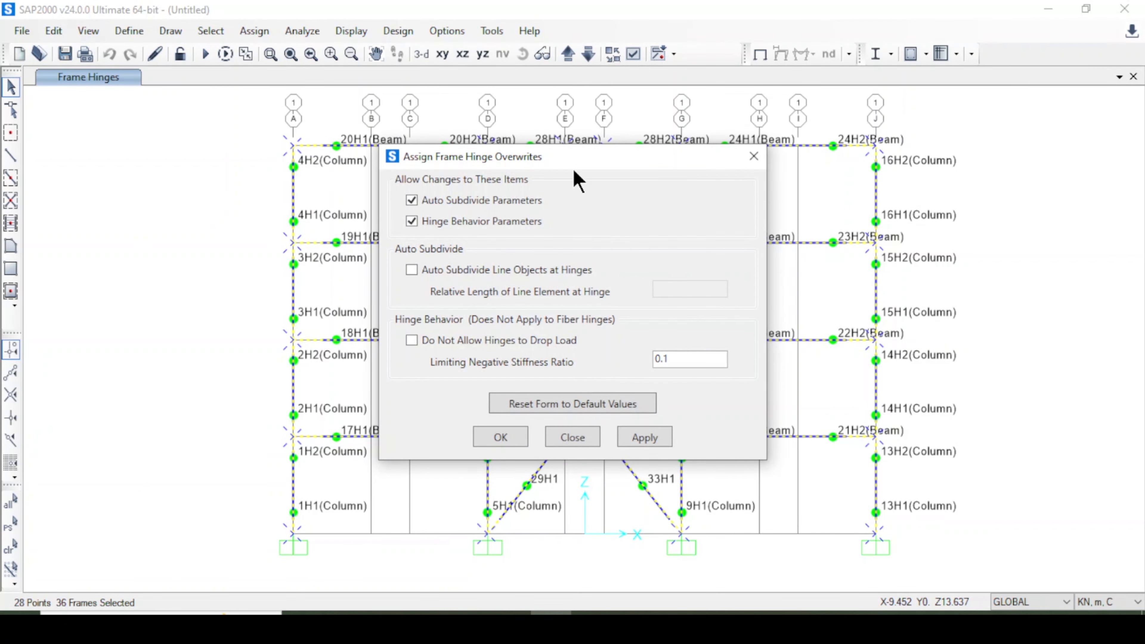
drag(575, 172, 249, 161)
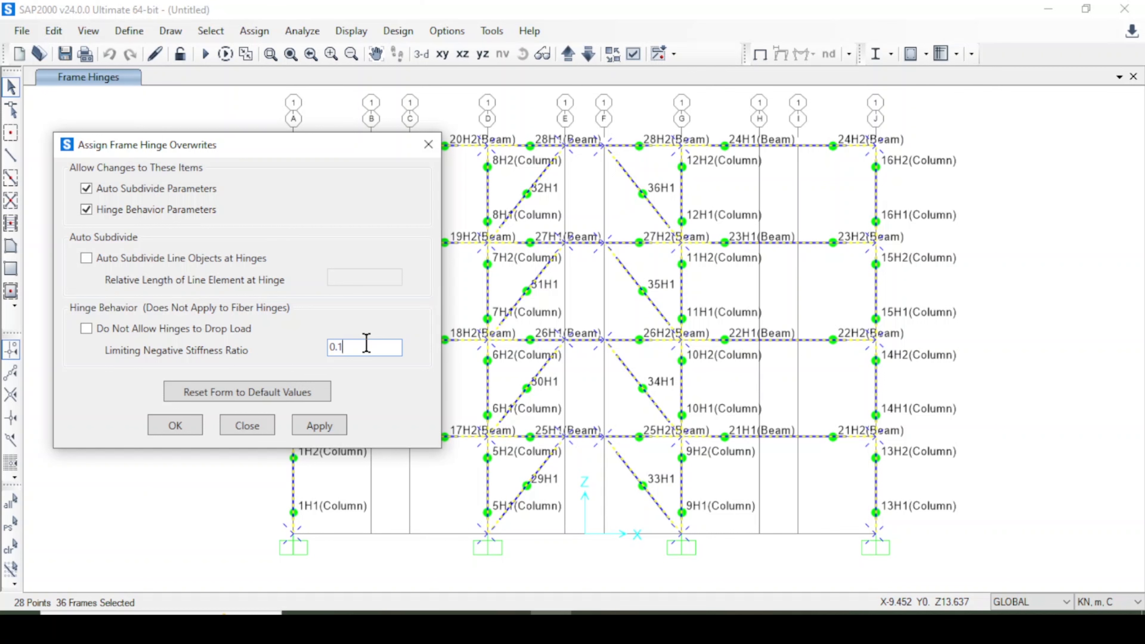
click(321, 428)
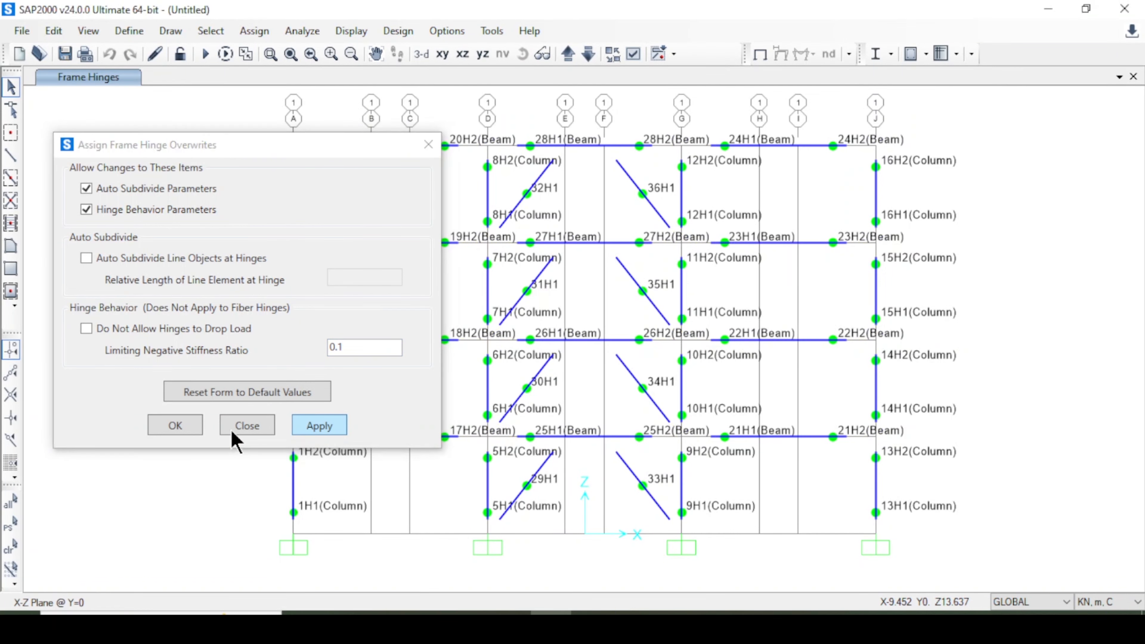
click(228, 425)
Add a load pattern named Super DL of type Super Dead with self weight multiplier 0.
click(129, 31)
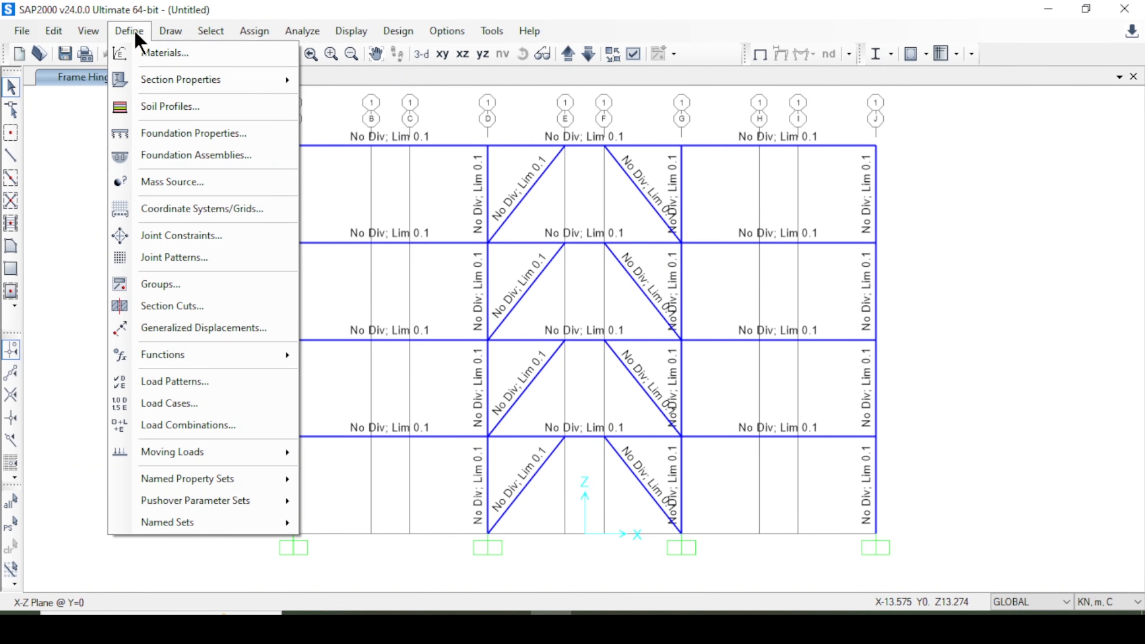
click(220, 384)
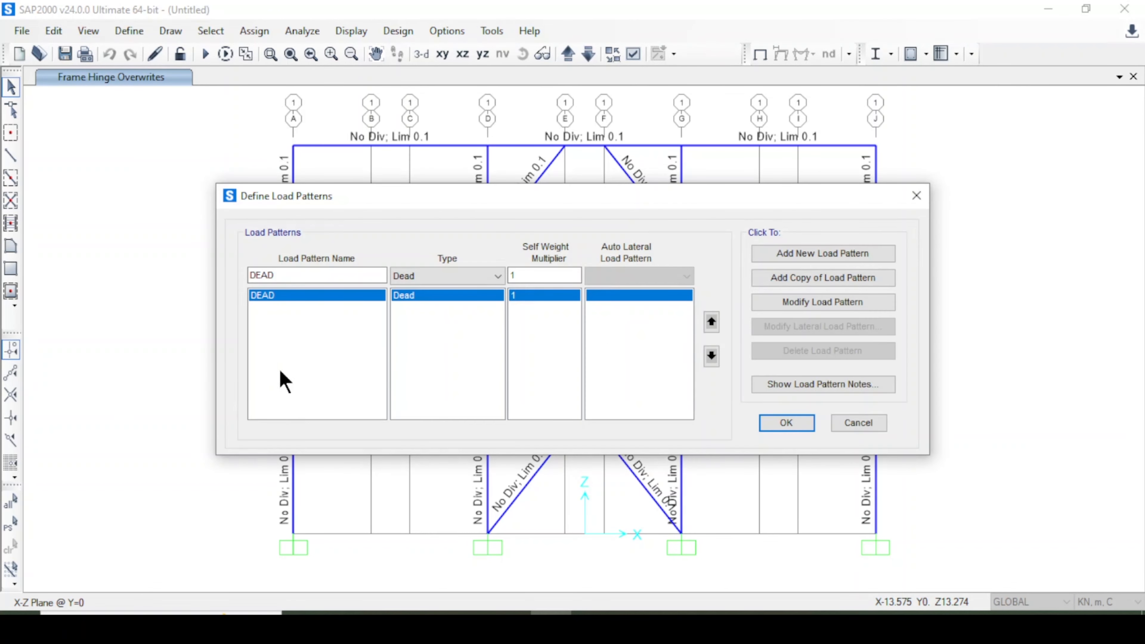
click(300, 275)
drag(300, 276, 179, 282)
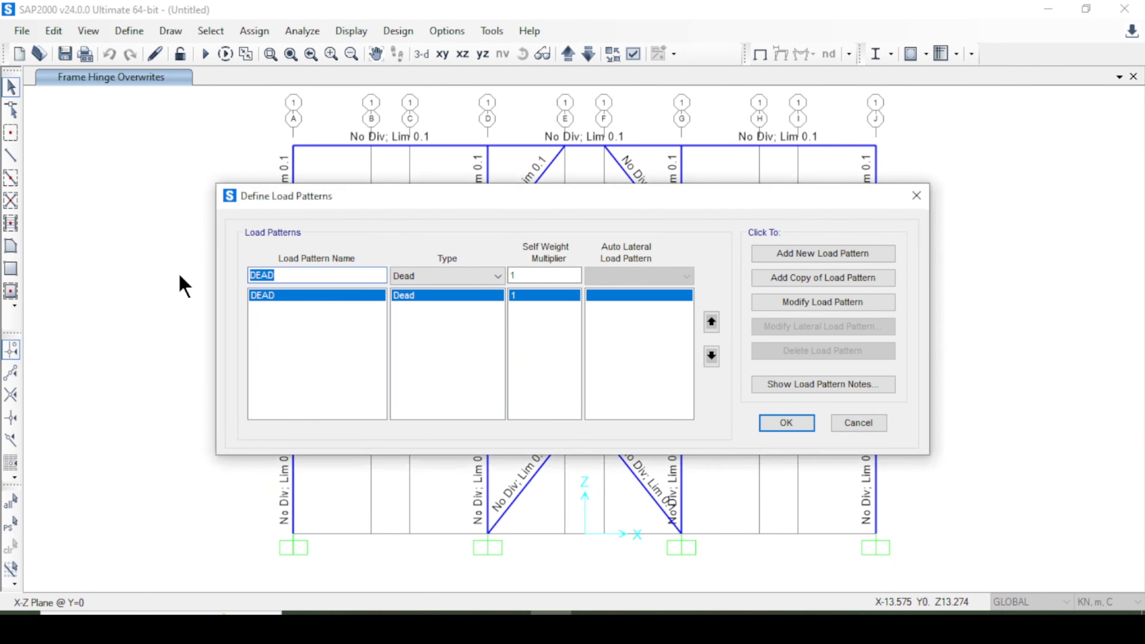
text(Super DL)
click(432, 276)
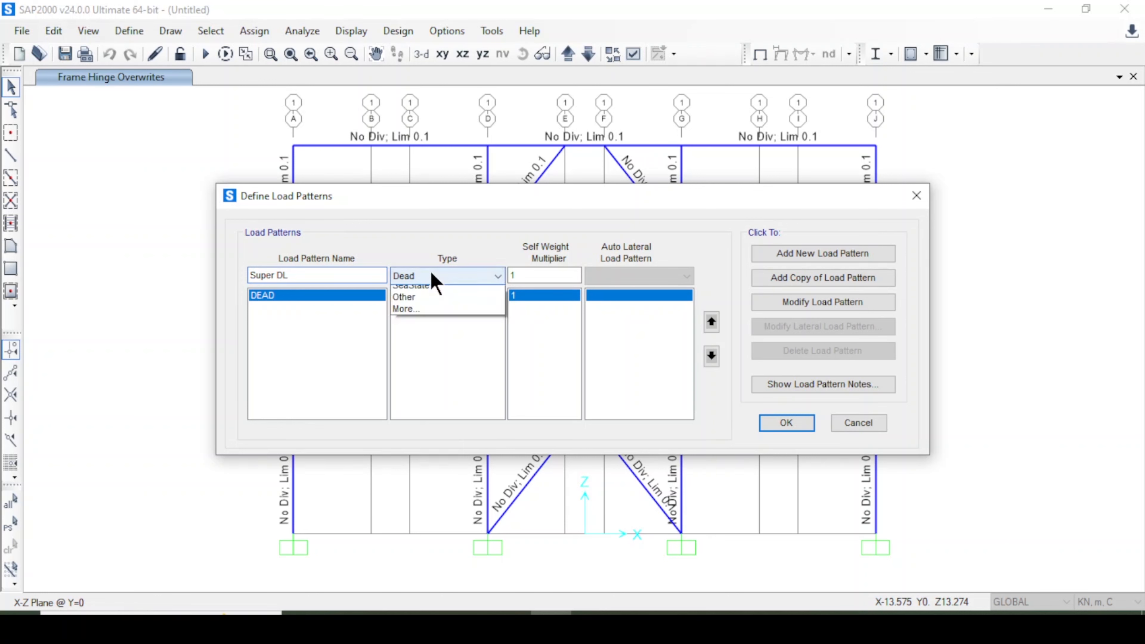
click(490, 303)
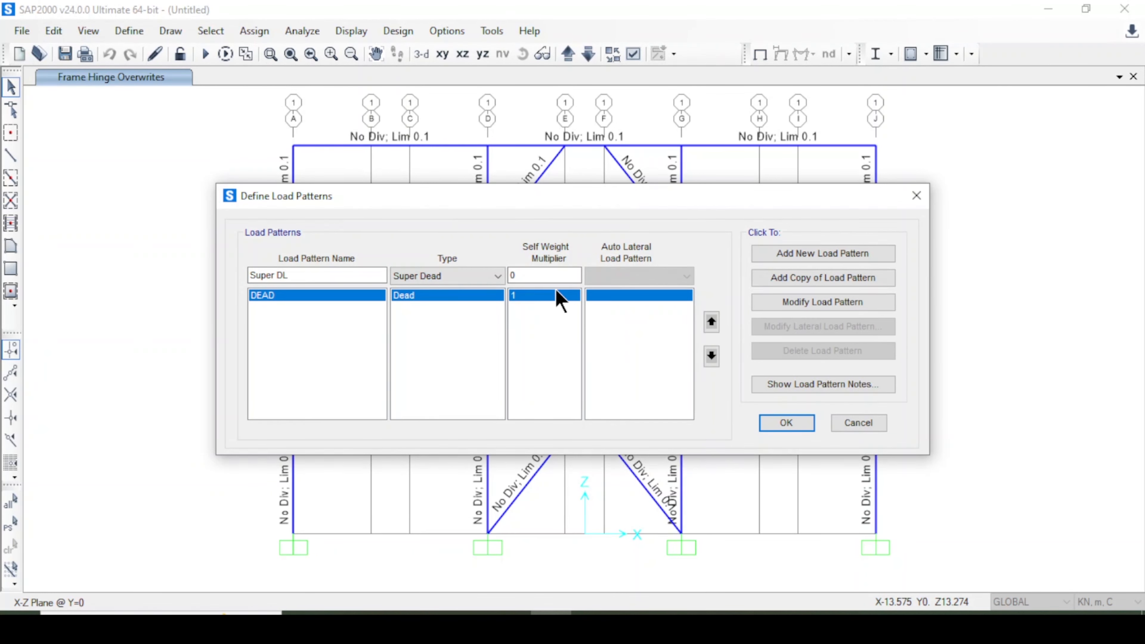
click(794, 263)
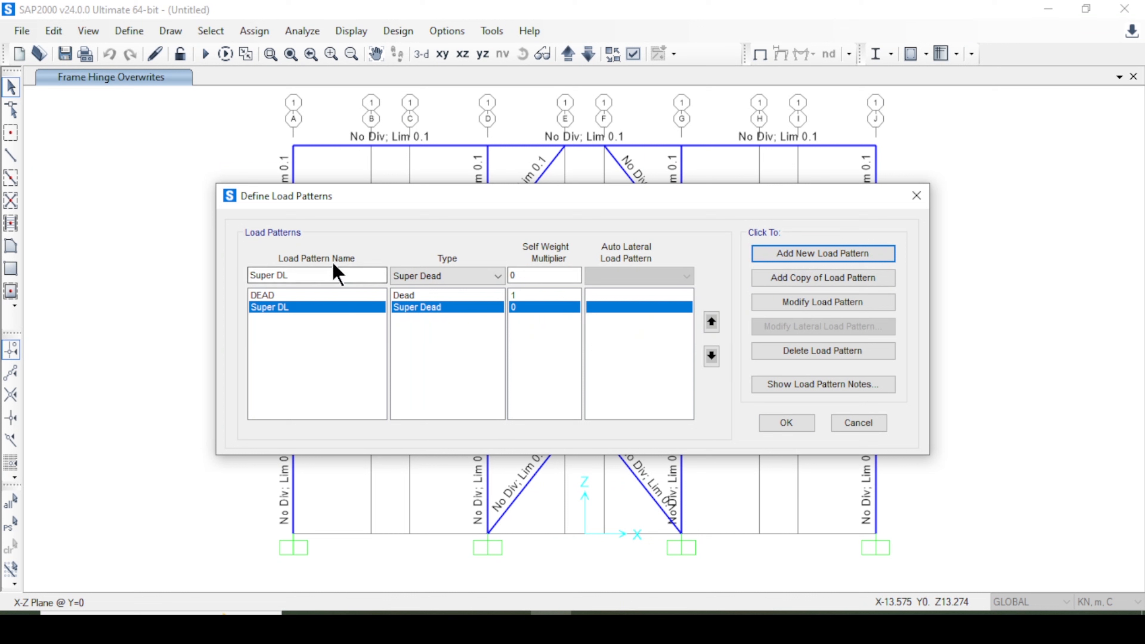
Add a load pattern named Live Load of type Live and close the load patterns dialog.
drag(289, 276, 118, 271)
text(Live Load)
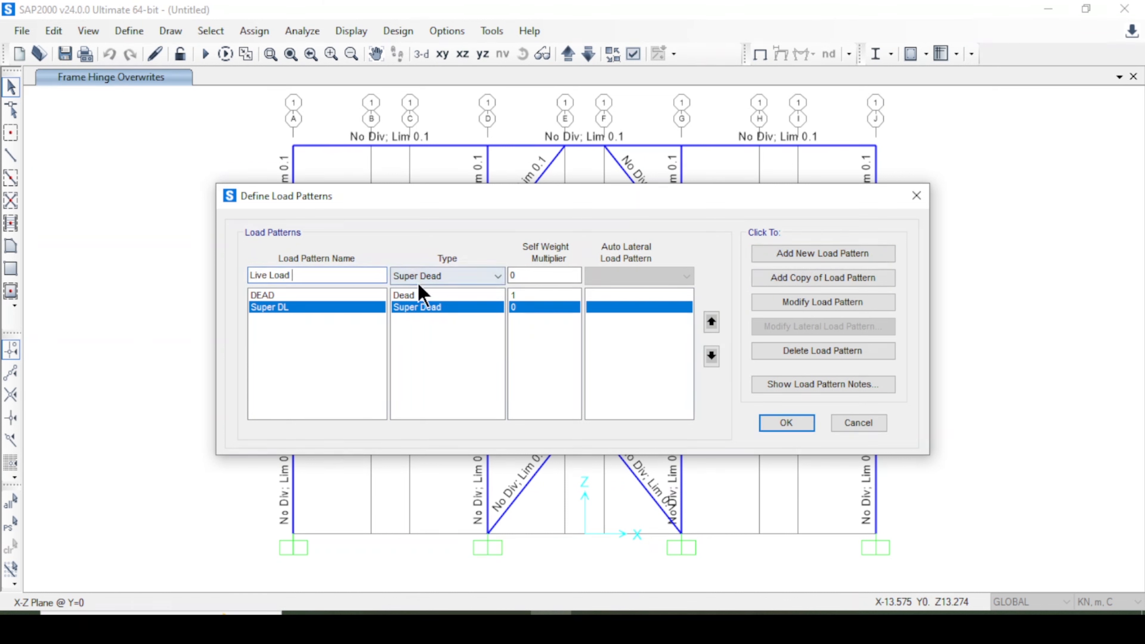
click(417, 282)
click(437, 314)
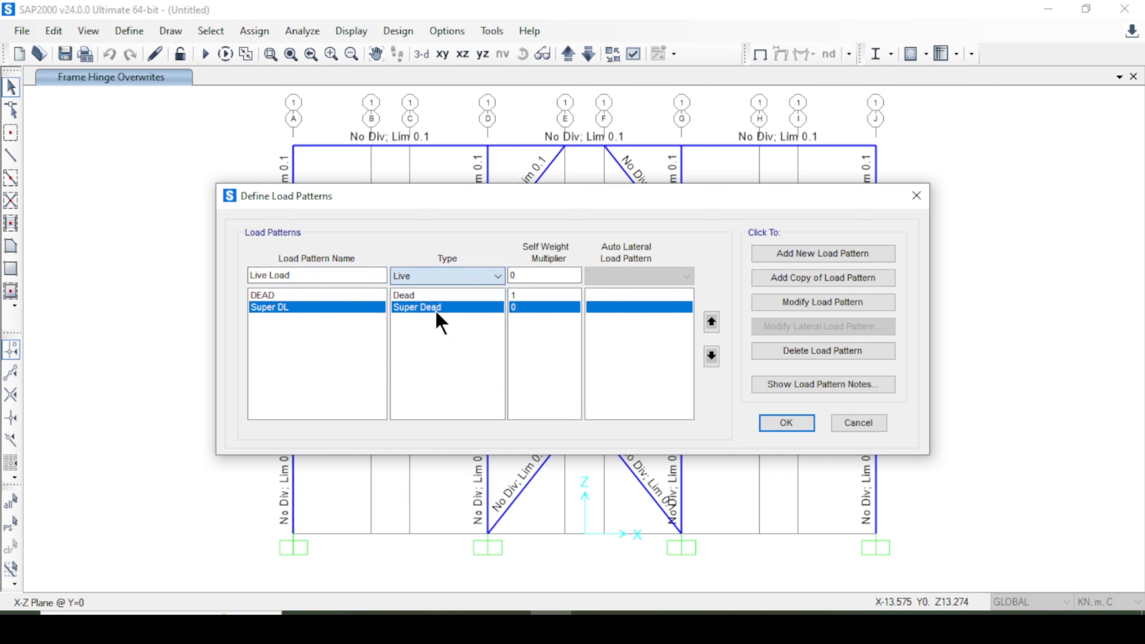
click(817, 258)
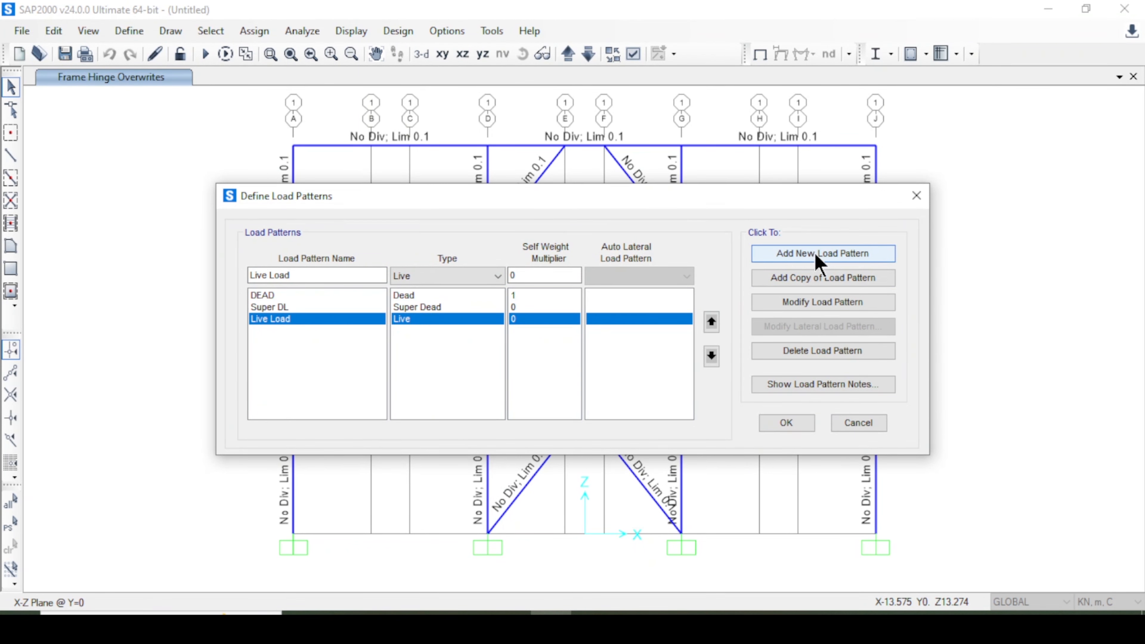
click(769, 424)
Select all frames with the Beam section by frame section property.
click(255, 31)
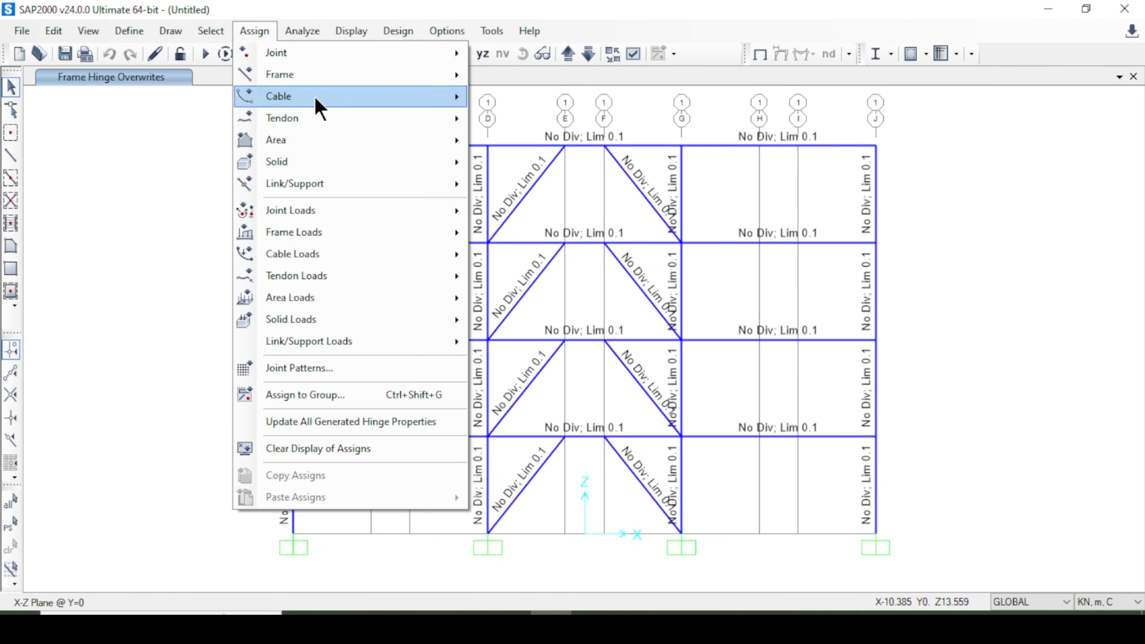
mouse_move(206, 29)
click(305, 58)
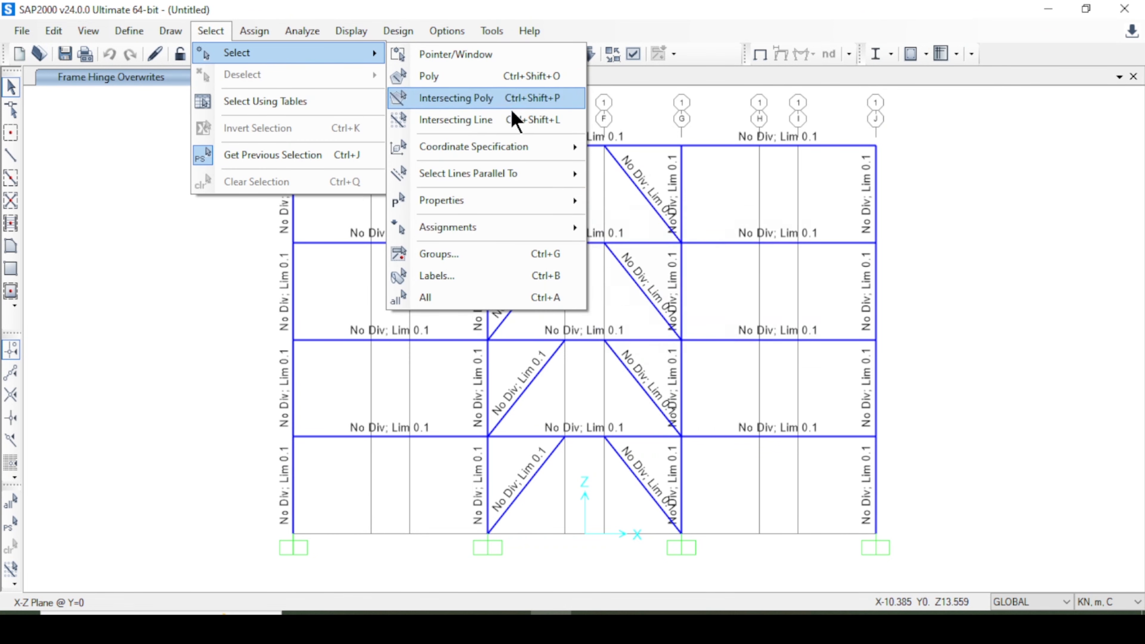
mouse_move(547, 202)
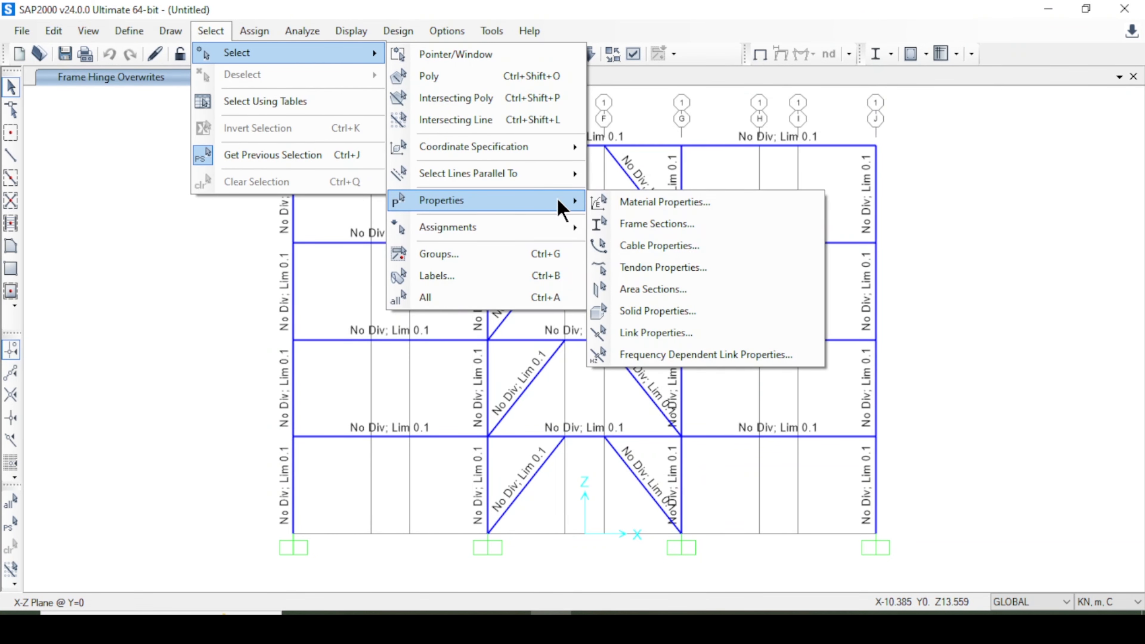
click(657, 226)
click(484, 208)
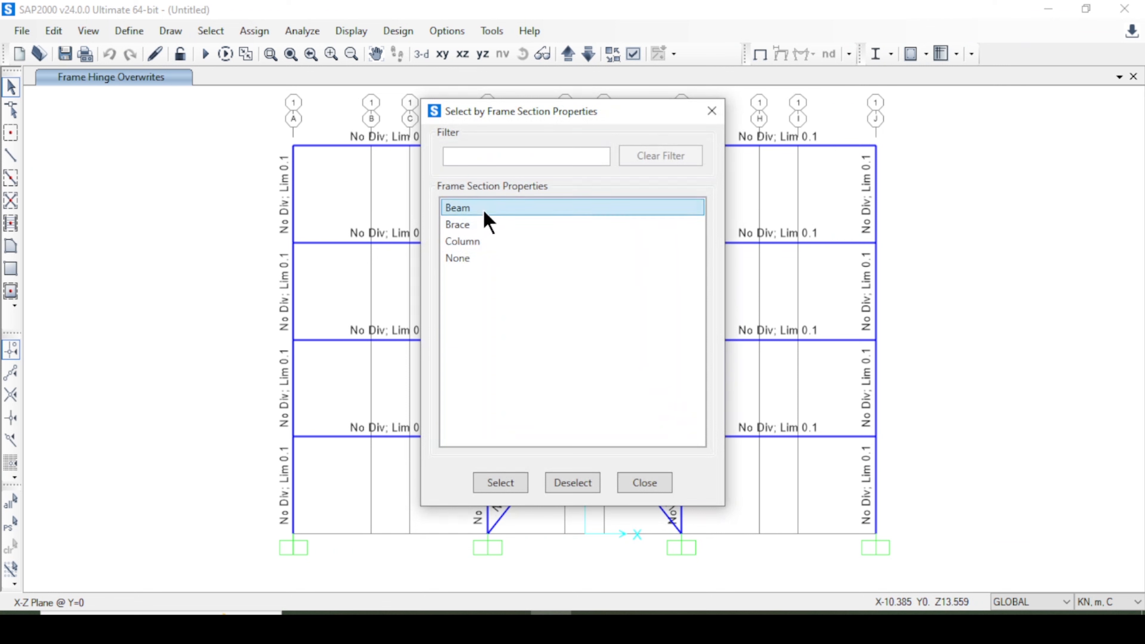
click(501, 483)
click(649, 483)
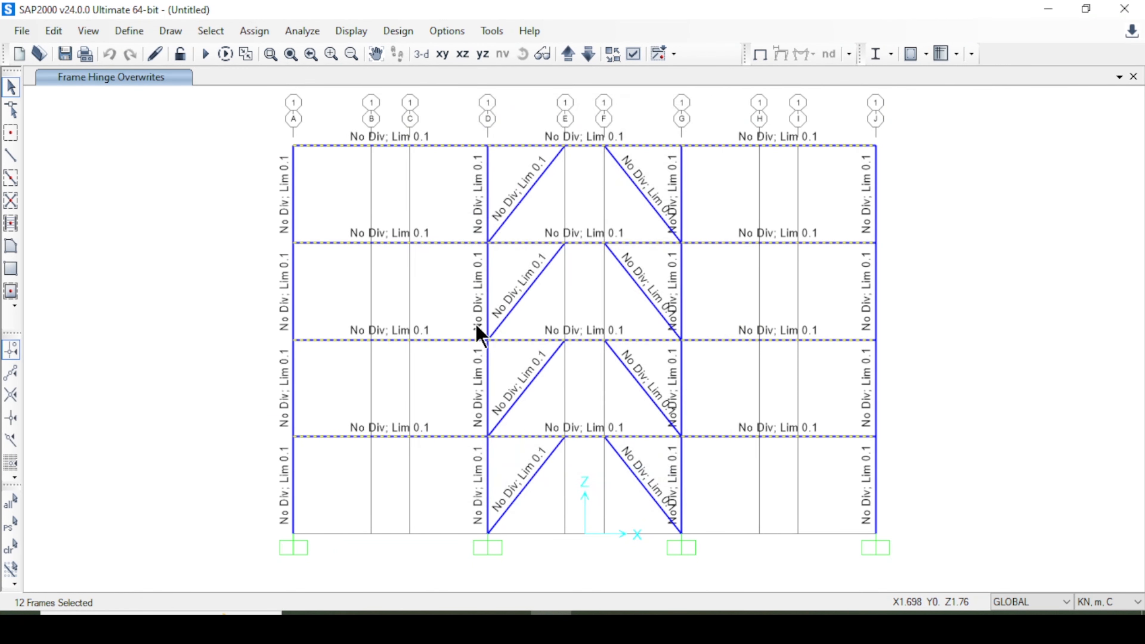
Assign a 10 kN/m uniform gravity distributed load in the Super DL pattern to the selected beams.
click(252, 30)
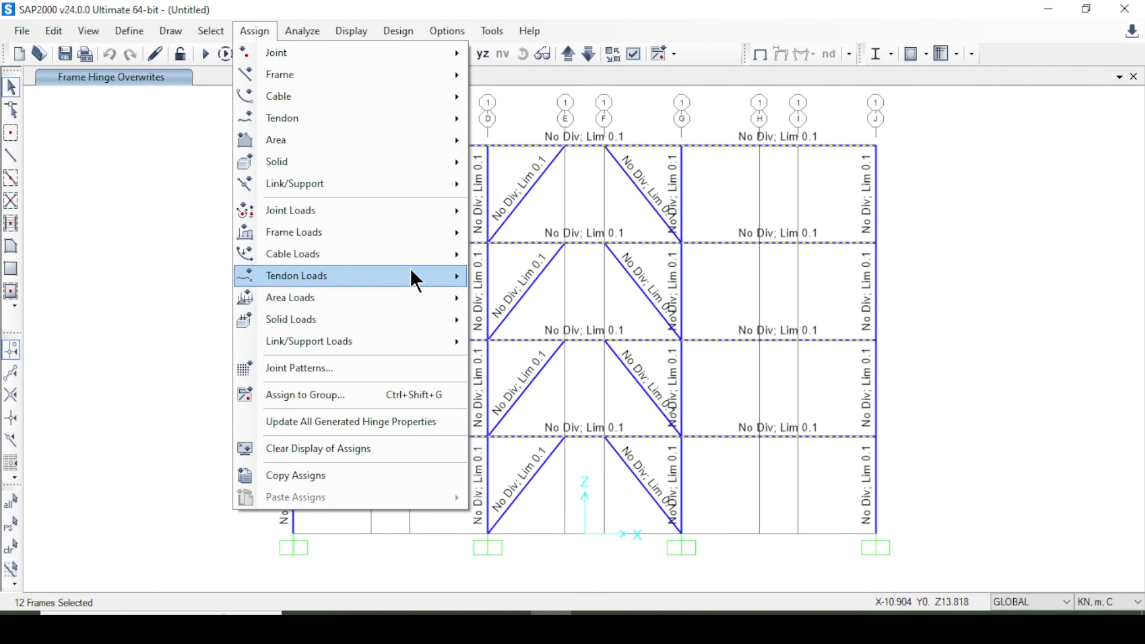
mouse_move(372, 236)
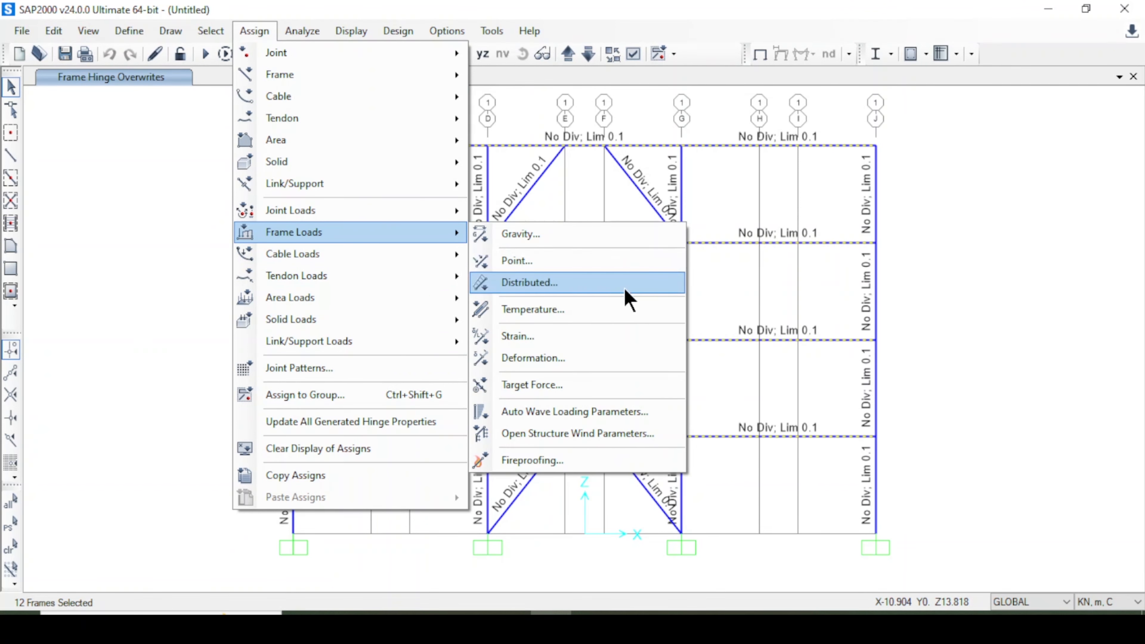
click(605, 290)
click(537, 183)
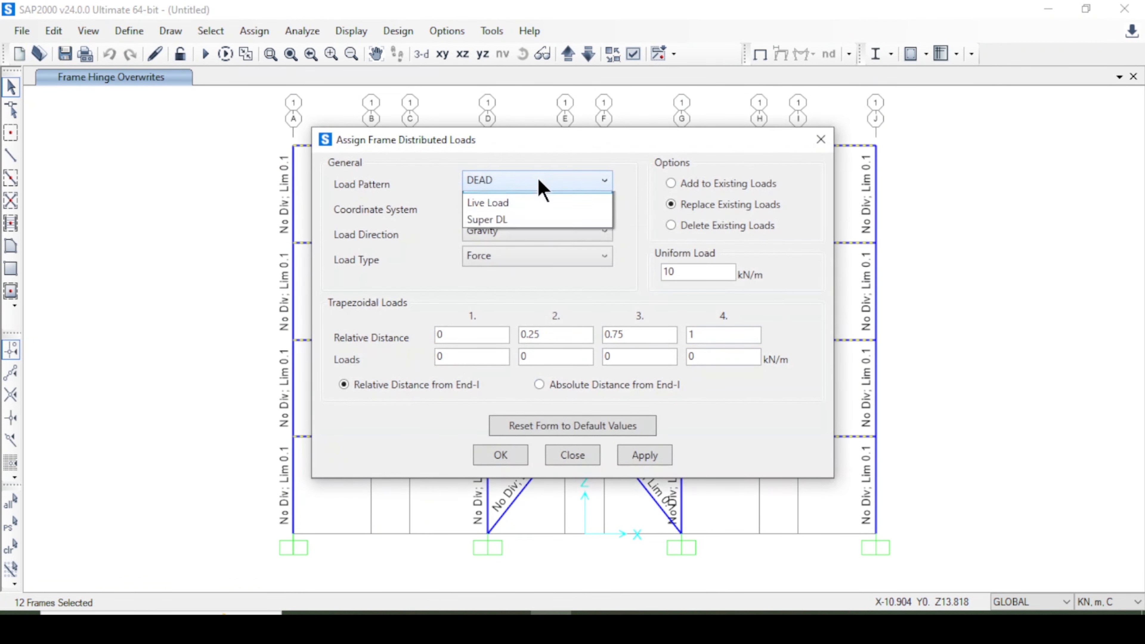
click(518, 237)
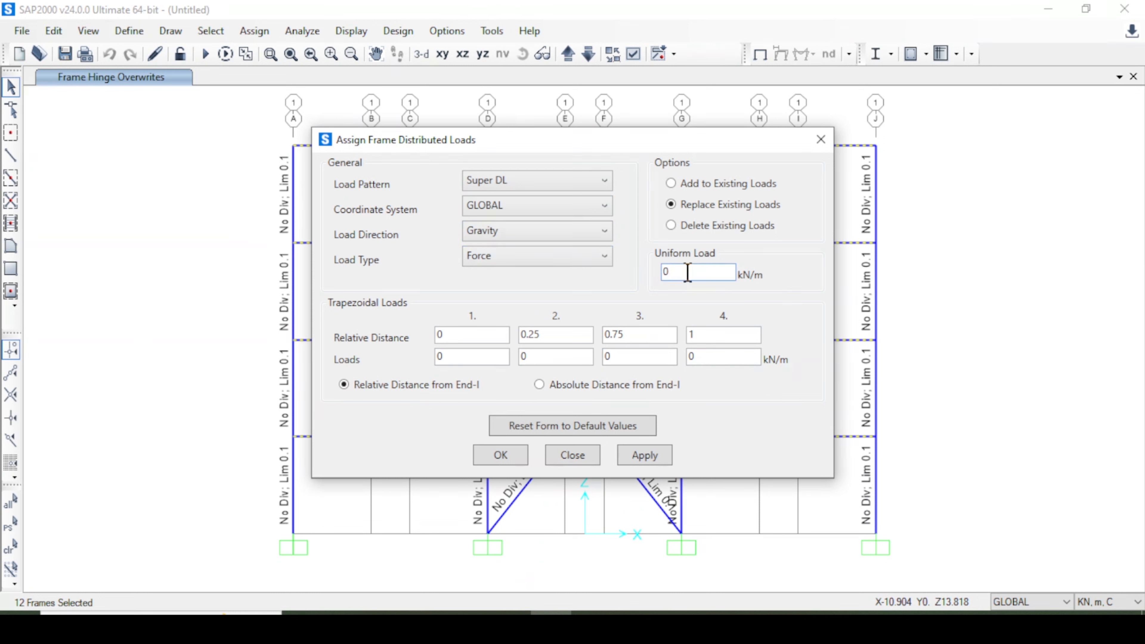
text(10)
click(523, 230)
click(522, 232)
click(649, 457)
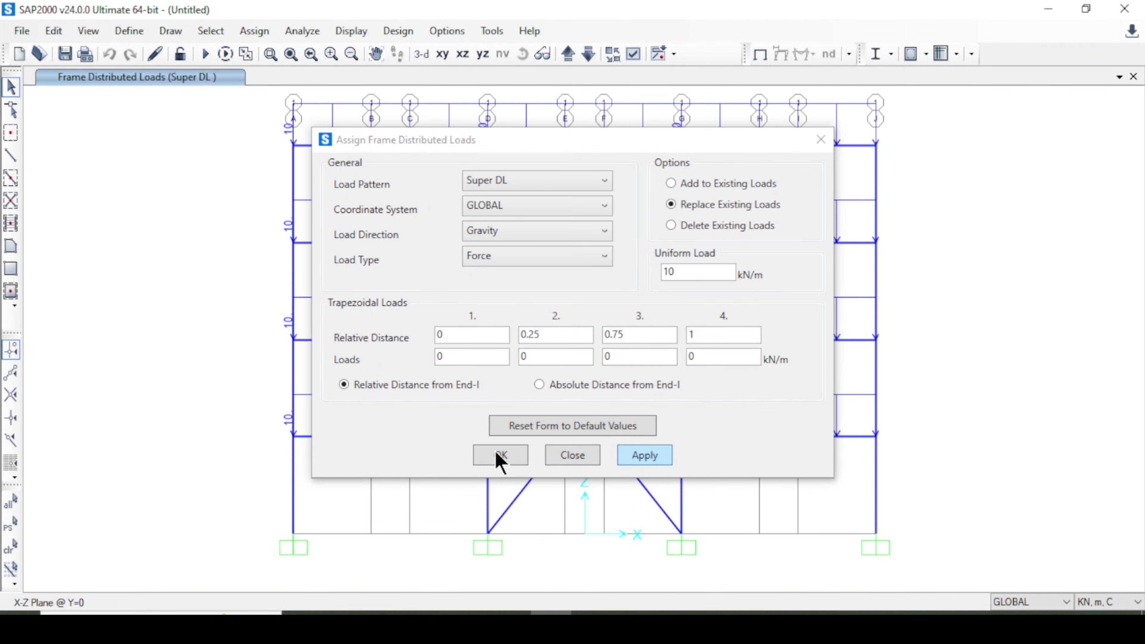
click(500, 455)
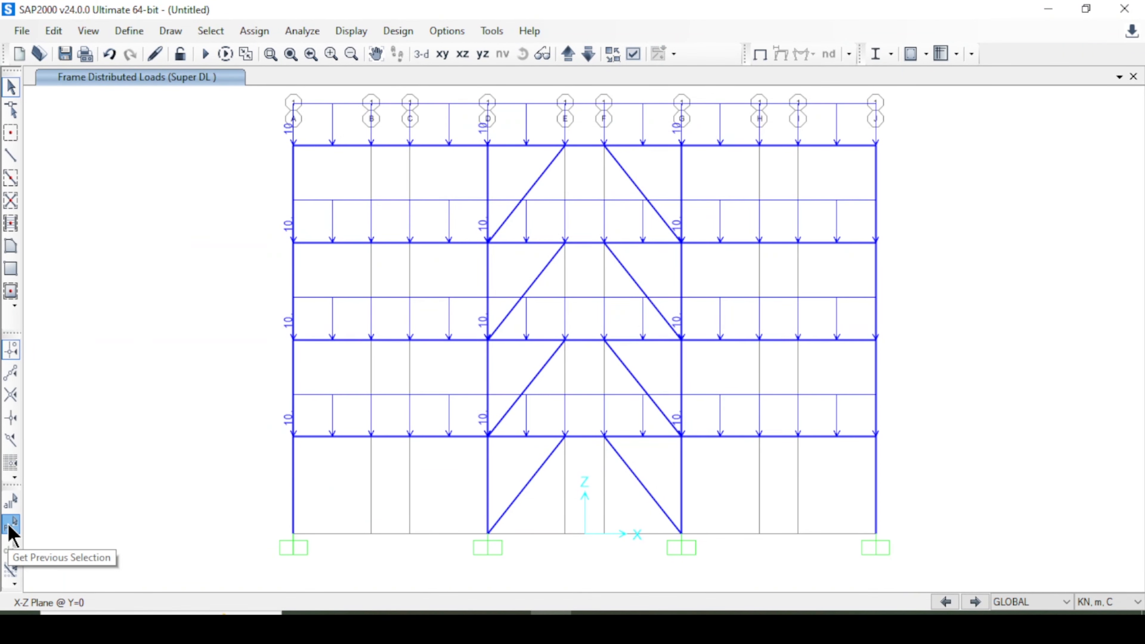
Reselect the beams and assign a 15 kN/m uniform gravity distributed load in the Live Load pattern.
click(11, 524)
click(263, 32)
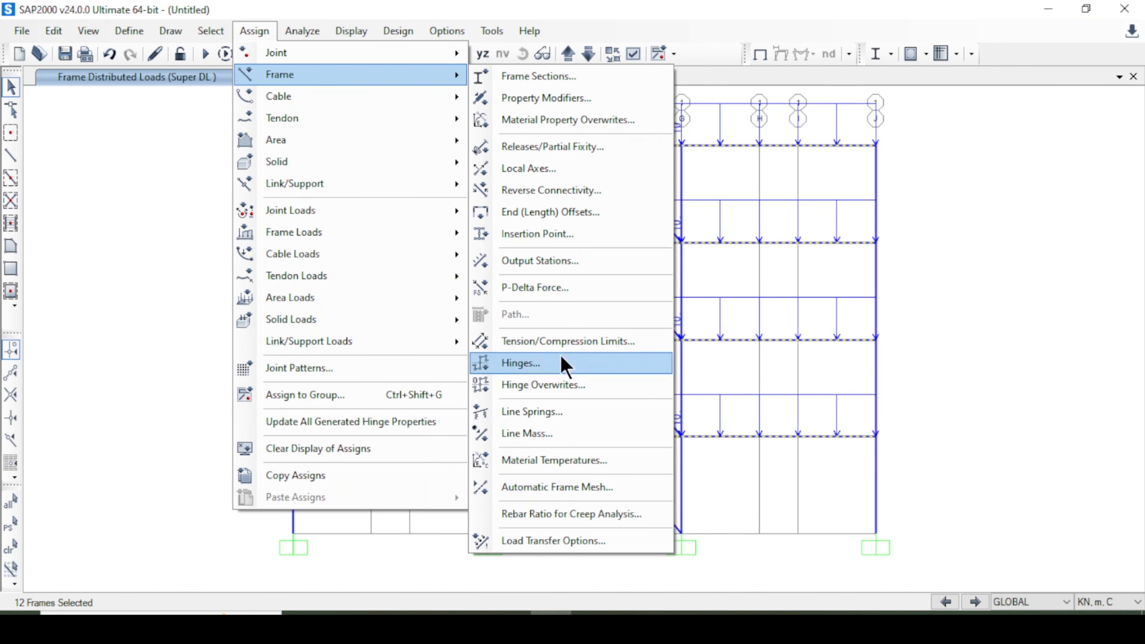
click(570, 287)
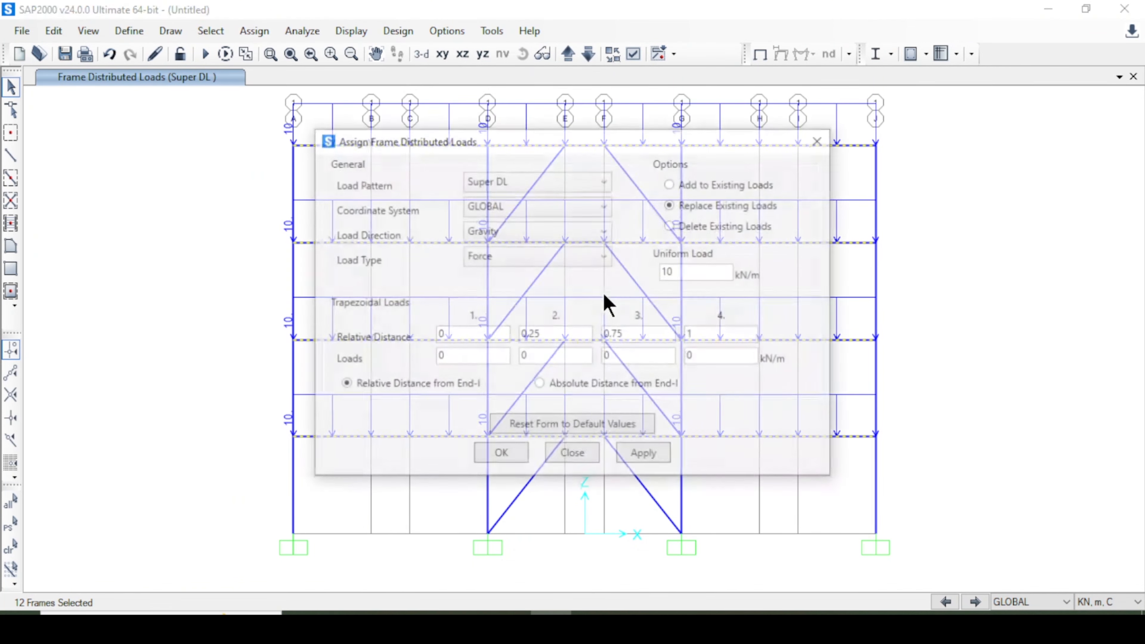
click(543, 190)
click(534, 215)
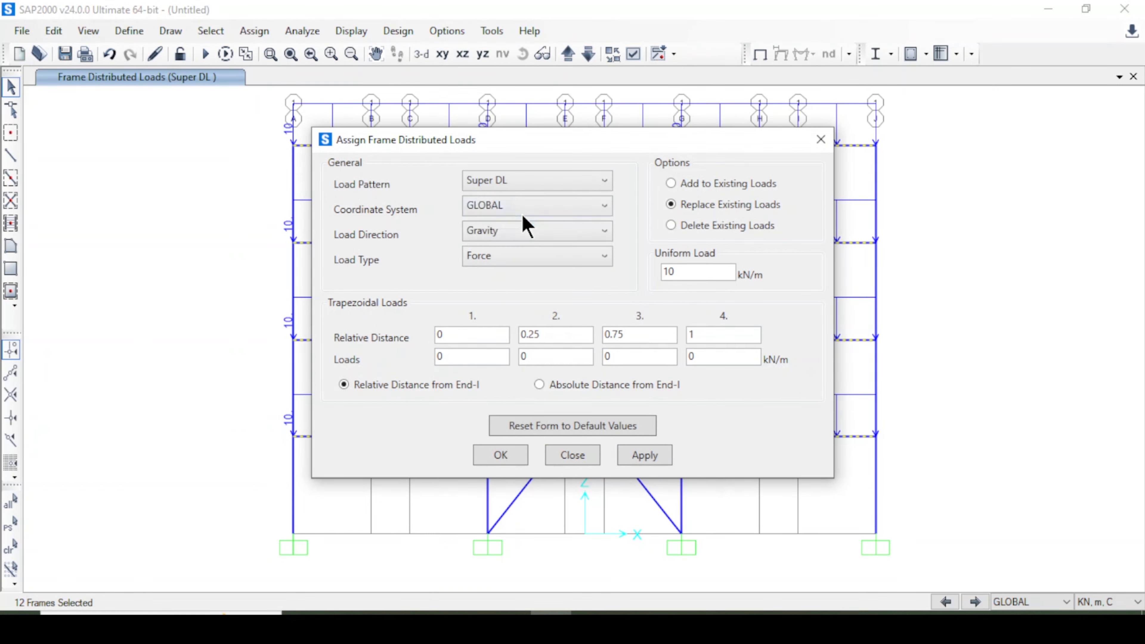
drag(537, 141, 759, 122)
click(910, 253)
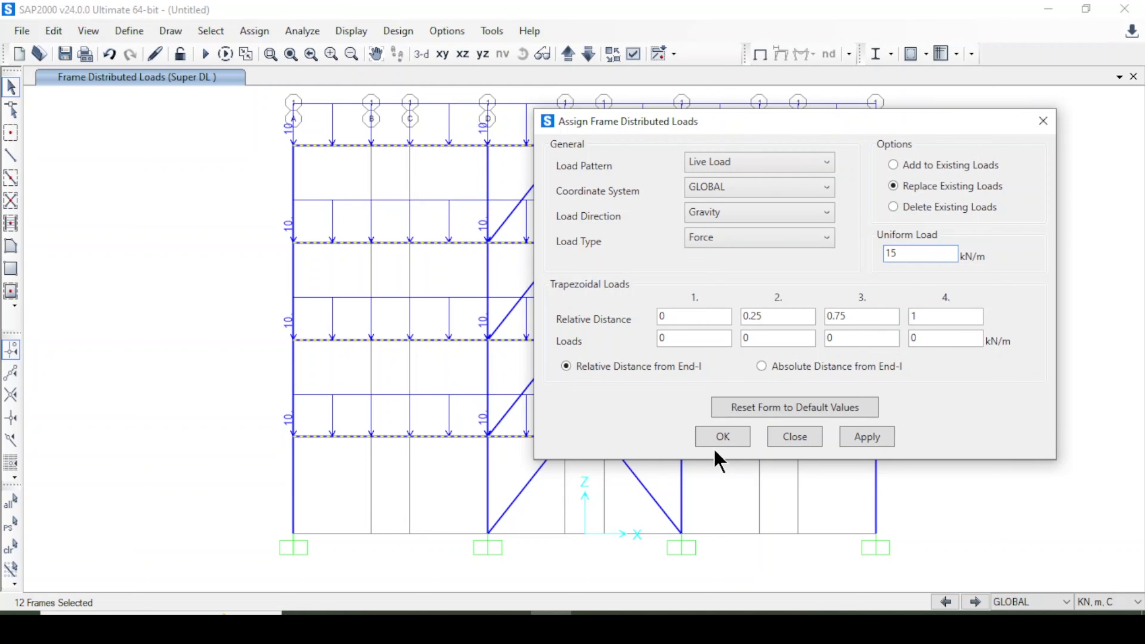
click(868, 438)
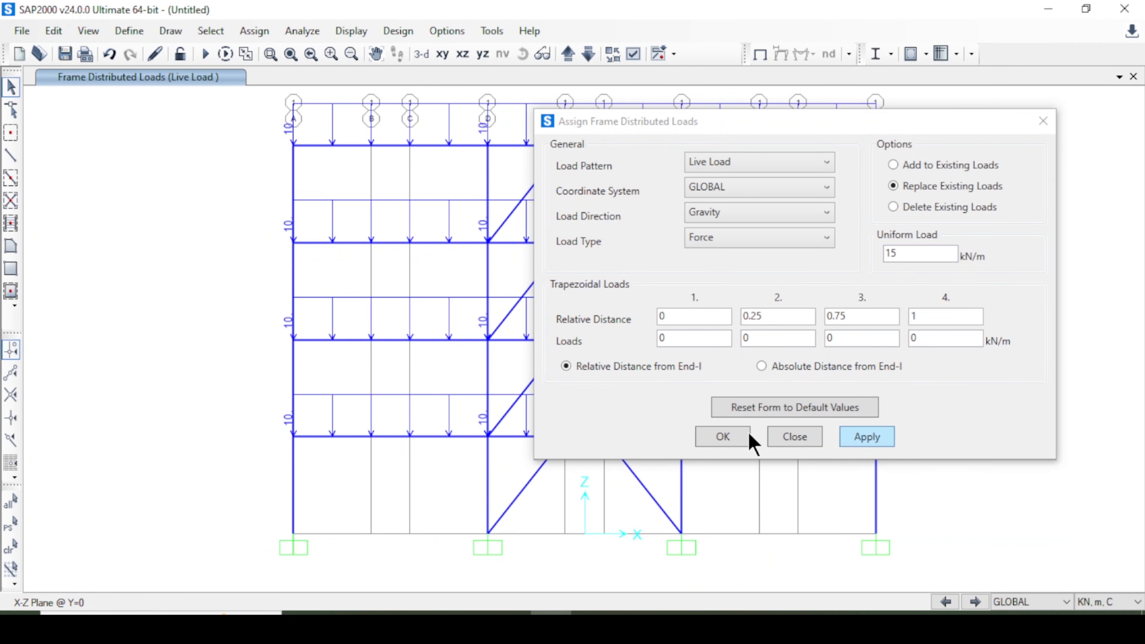
click(735, 437)
Inspect the assigned distributed loads on a top-floor beam's load information.
right_click(358, 147)
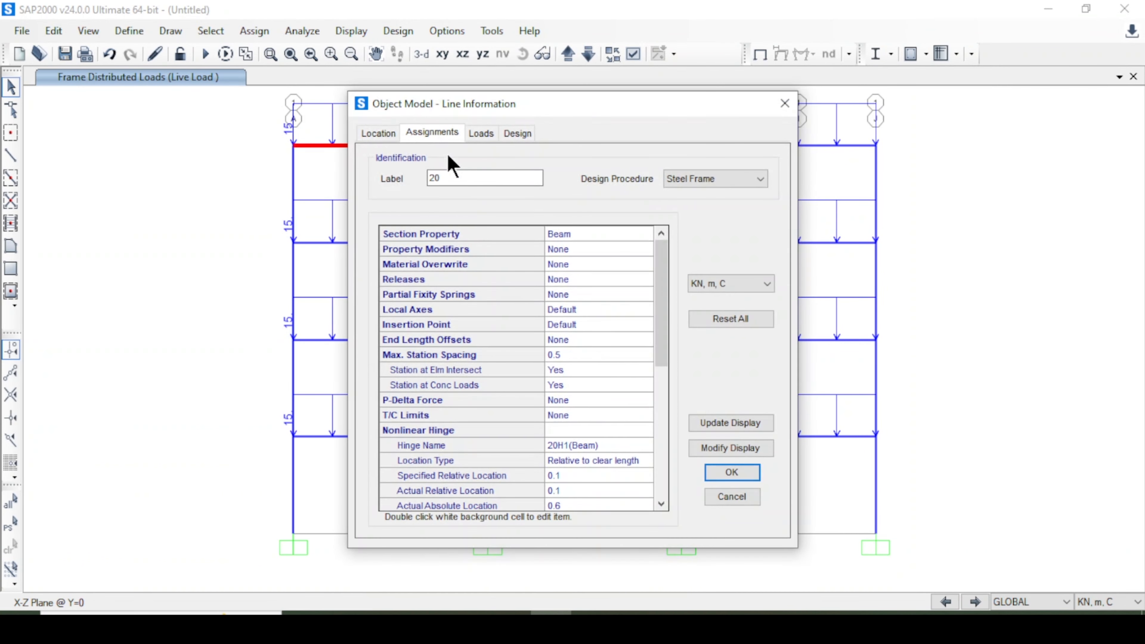
click(481, 133)
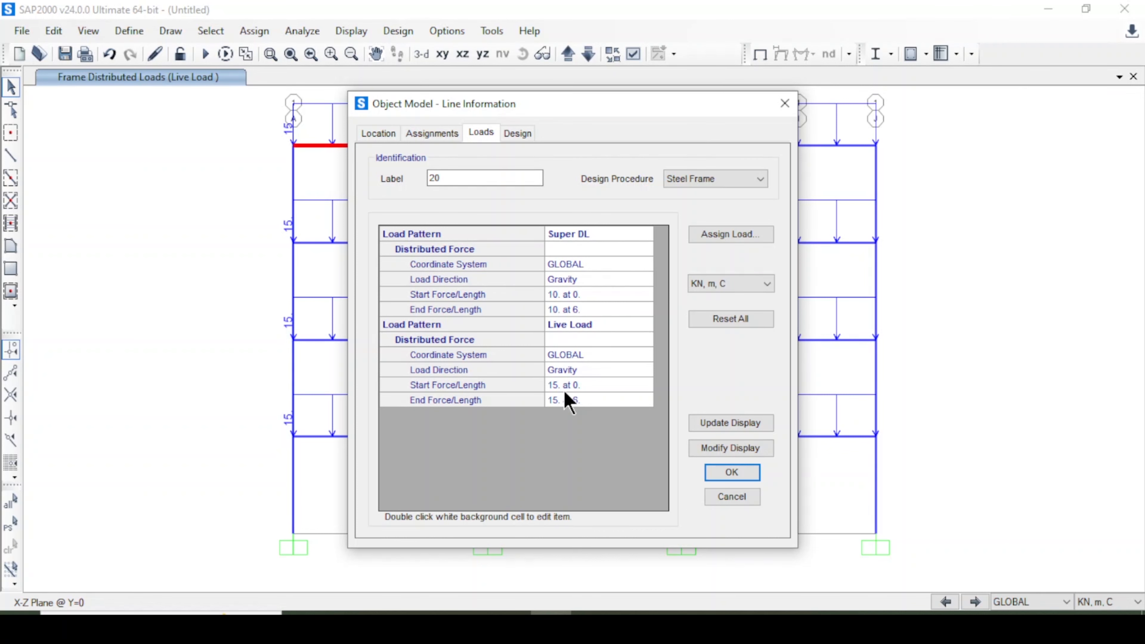
click(731, 473)
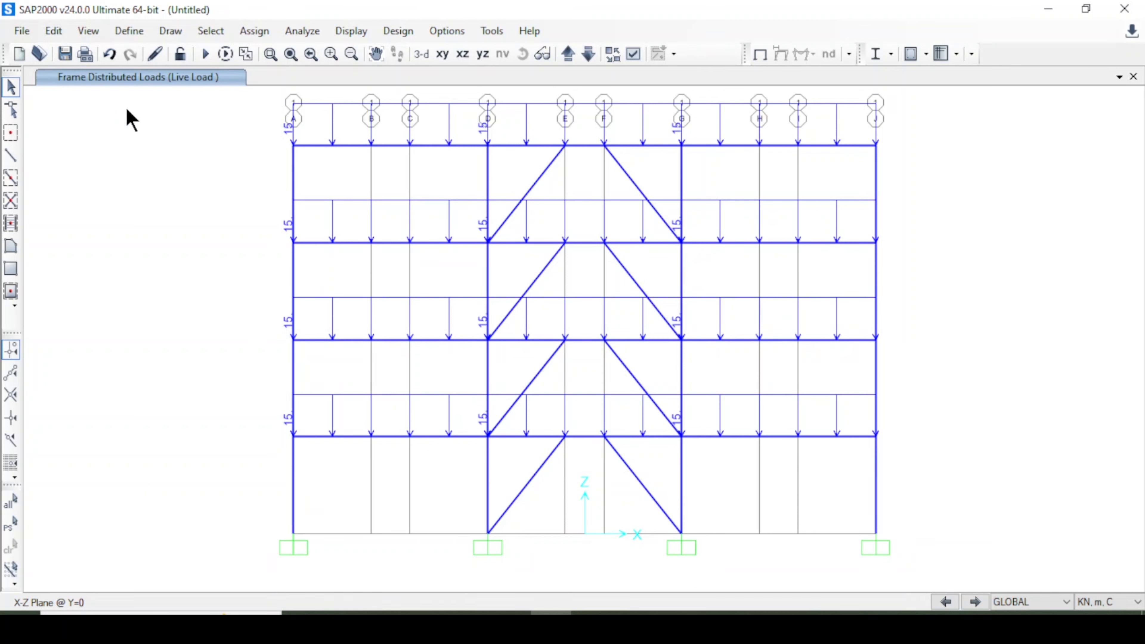
Change the Super DL load case analysis type to nonlinear static.
click(131, 31)
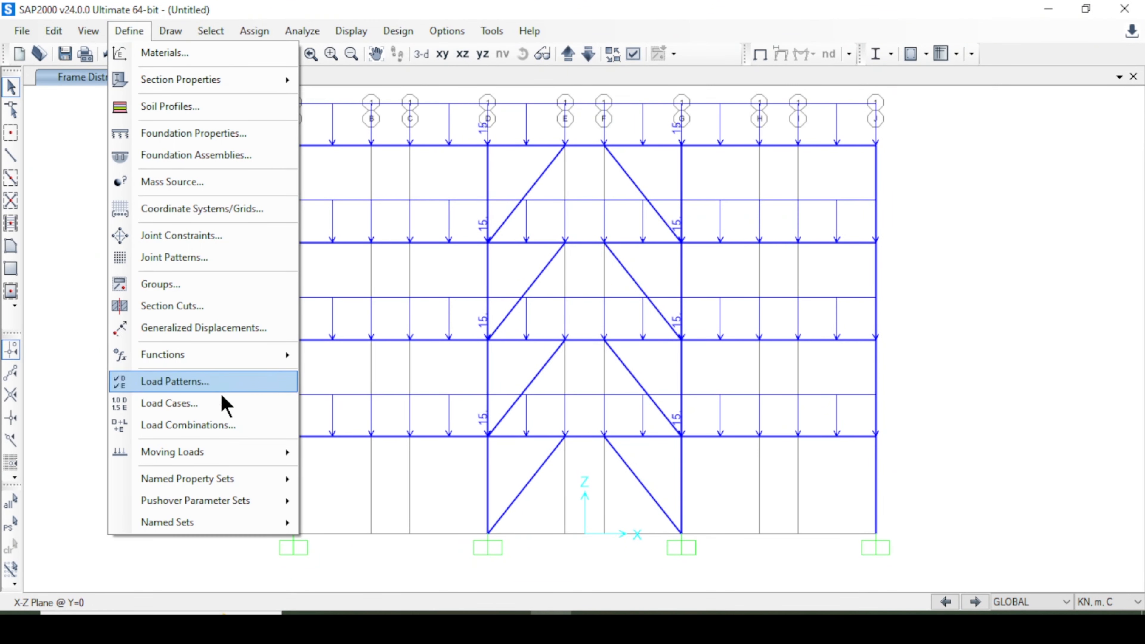
click(226, 409)
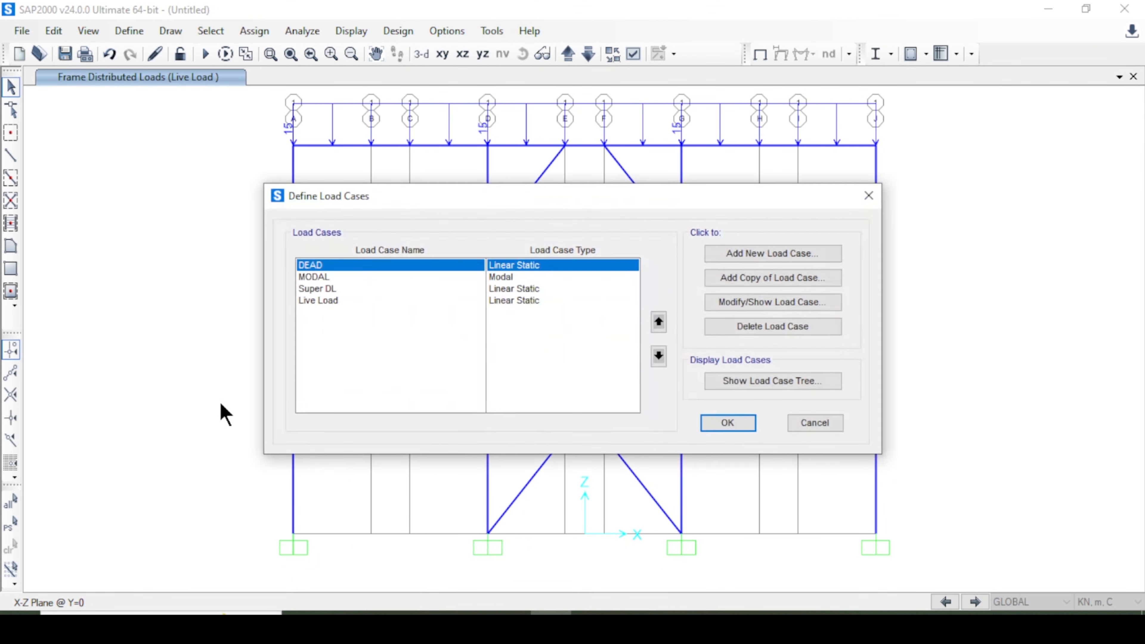
click(359, 278)
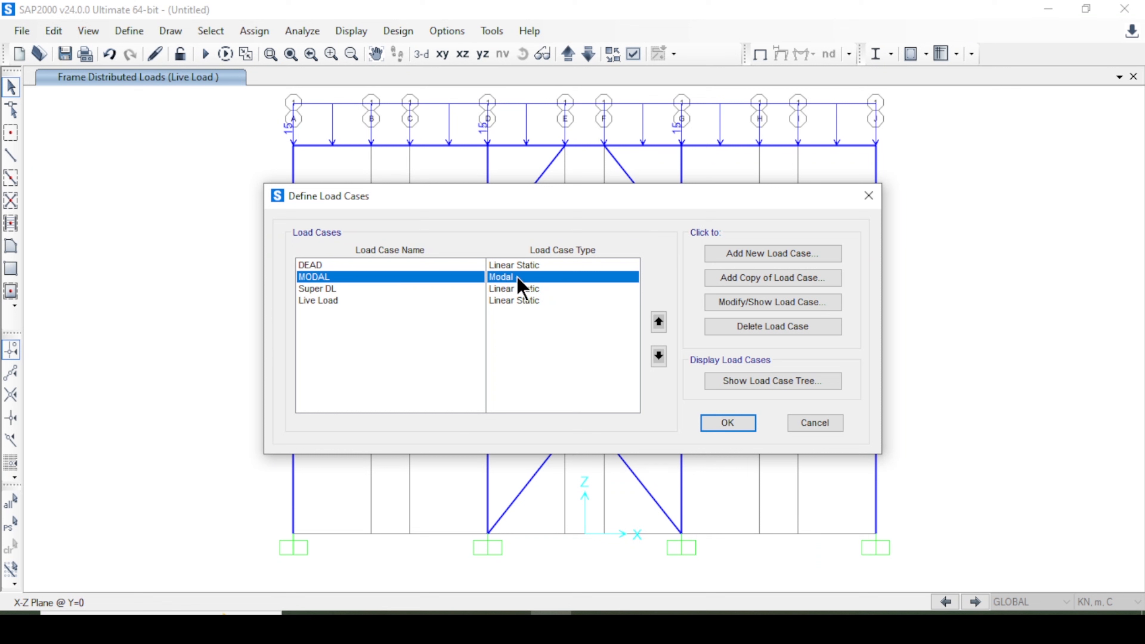
click(357, 301)
click(358, 290)
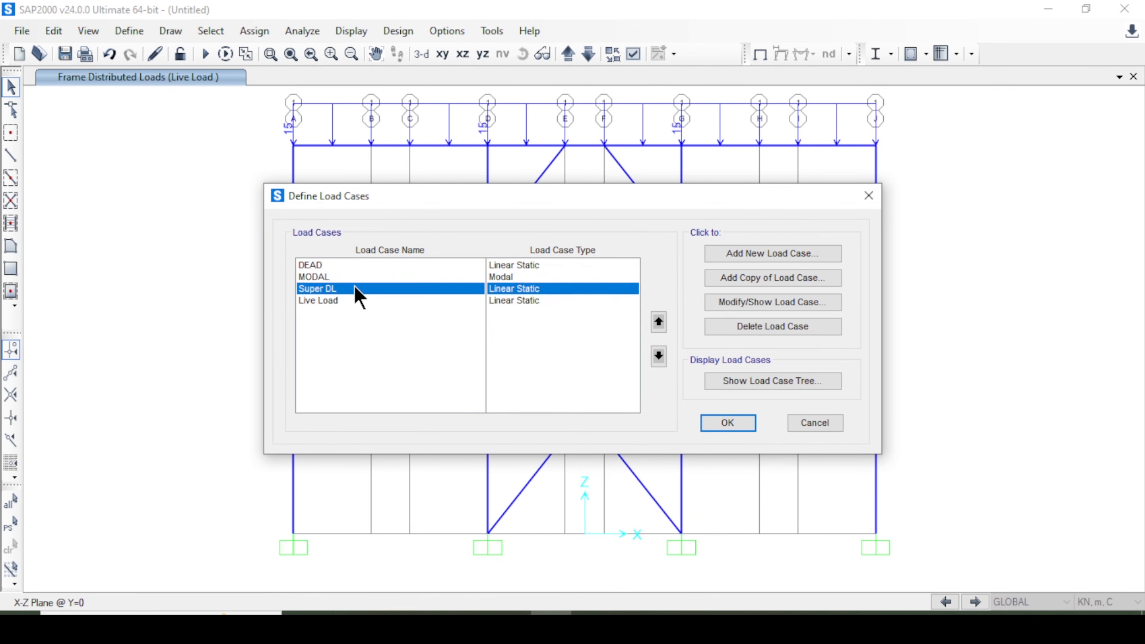
click(735, 302)
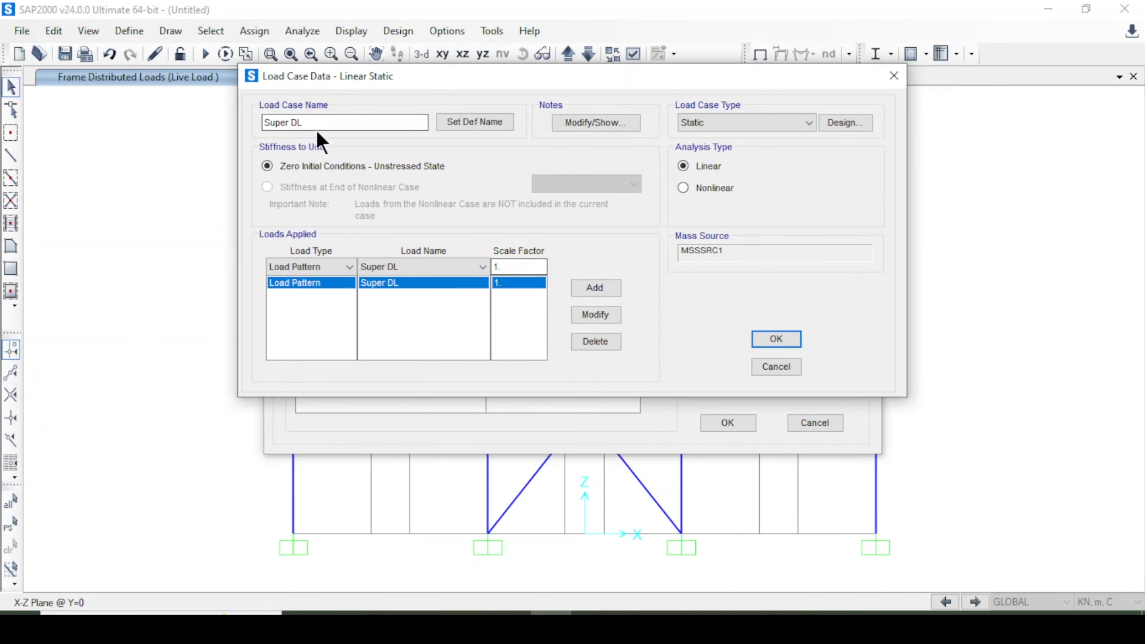
click(723, 191)
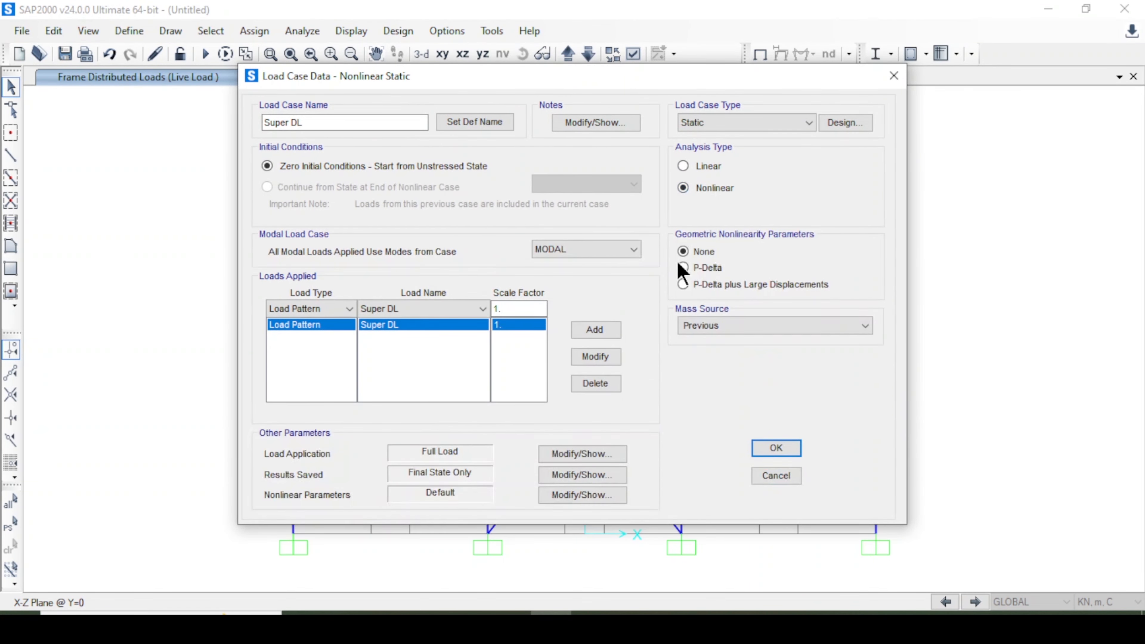
click(767, 450)
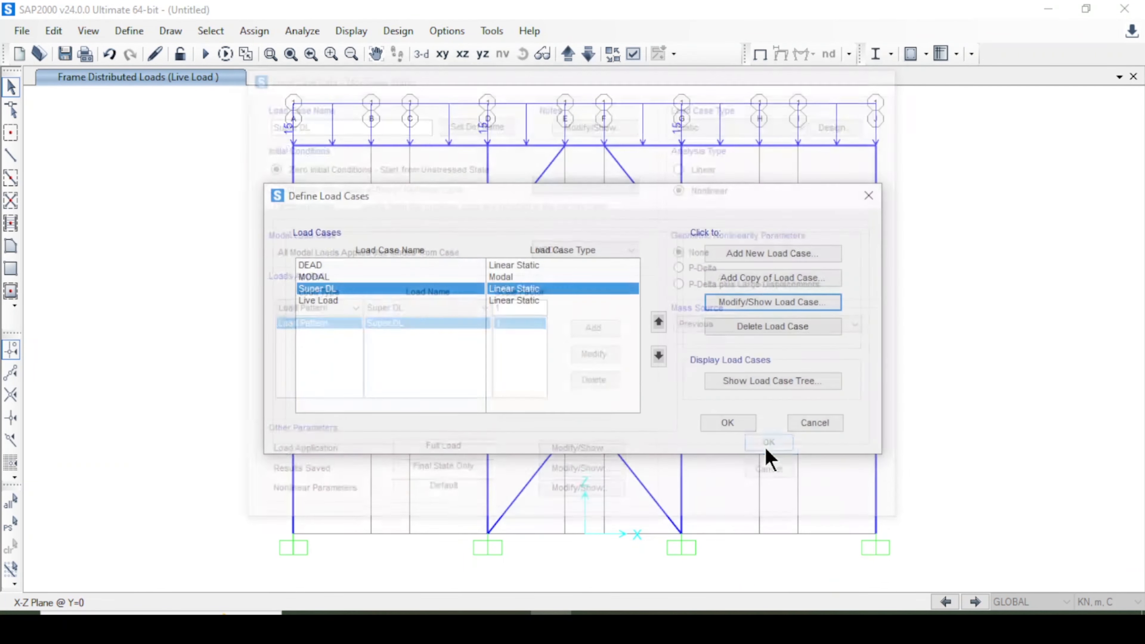
Make the Live Load case nonlinear, continuing from the state at the end of Super DL.
click(310, 300)
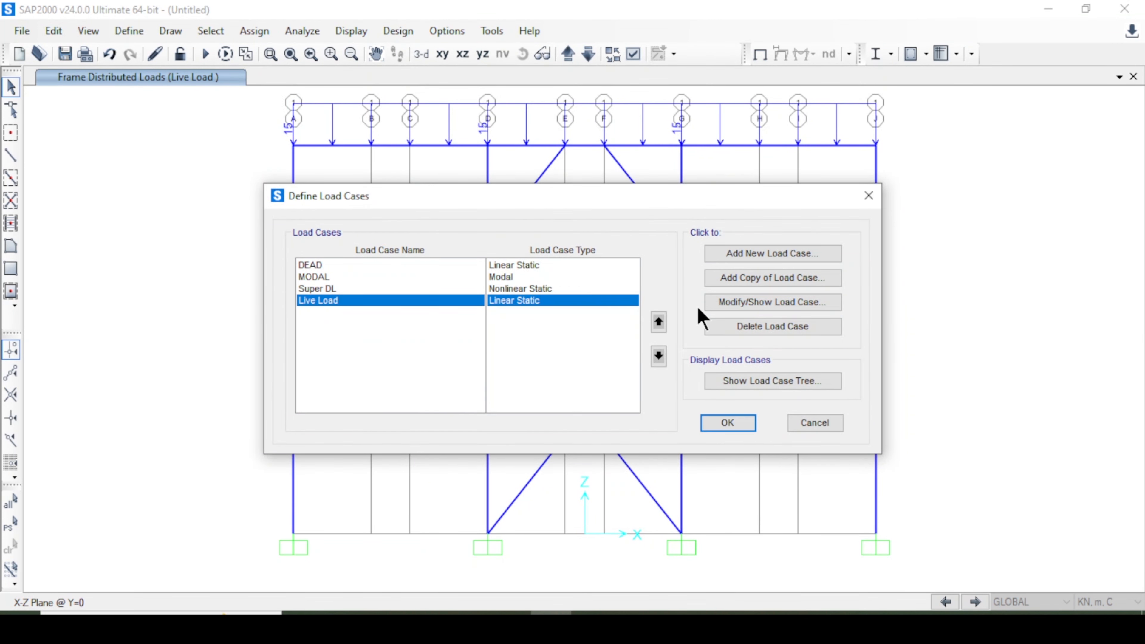
click(738, 308)
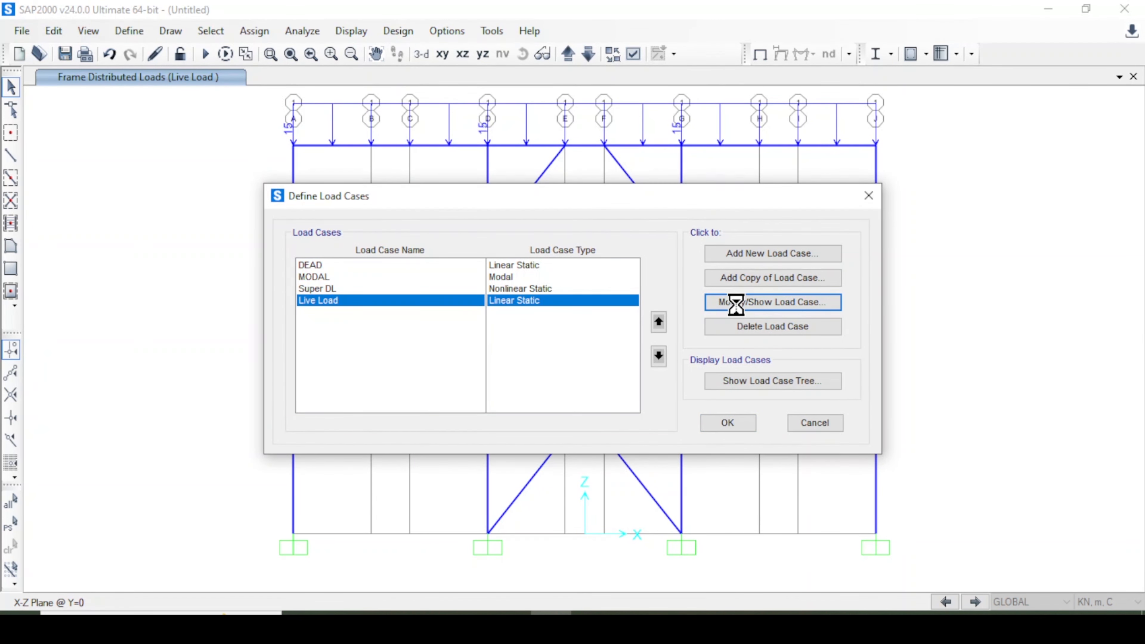
click(699, 191)
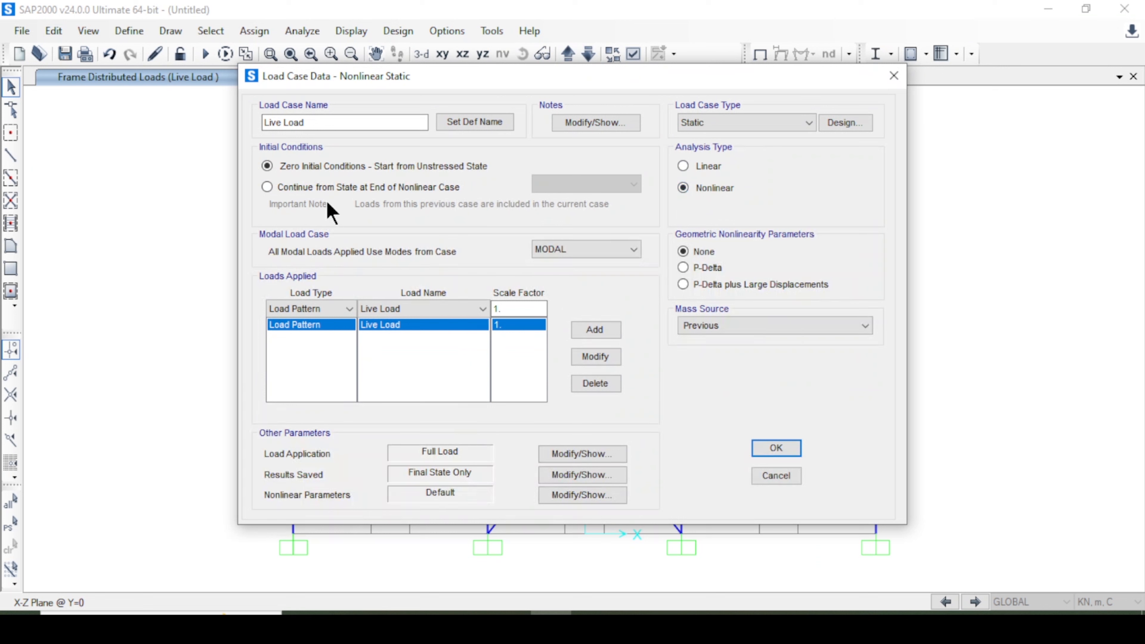
click(322, 188)
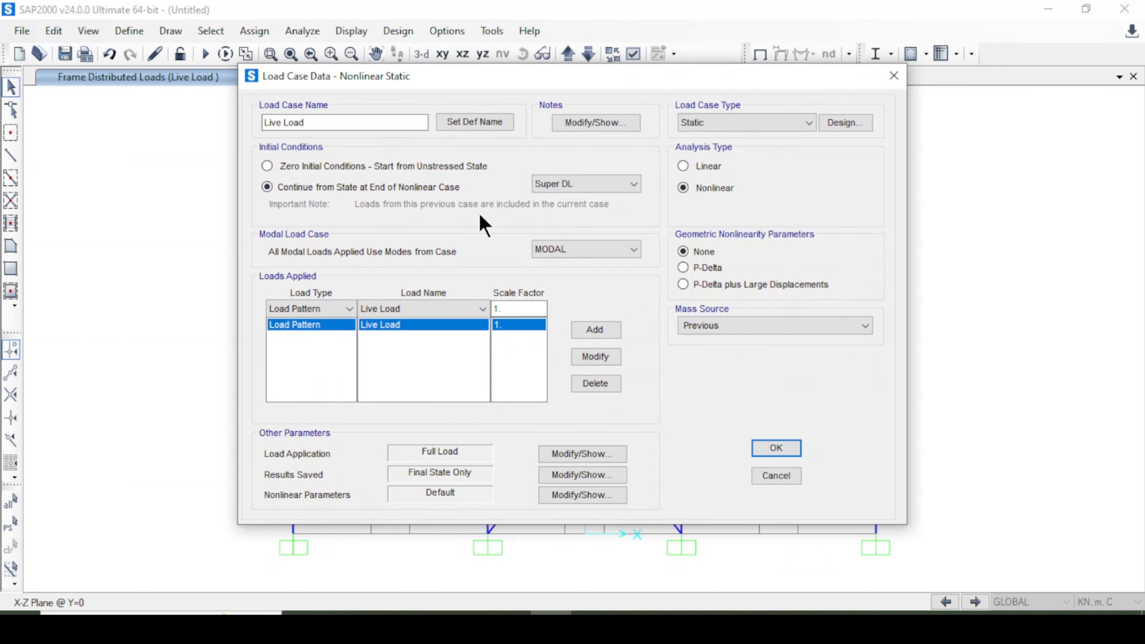
click(585, 185)
click(582, 201)
click(781, 452)
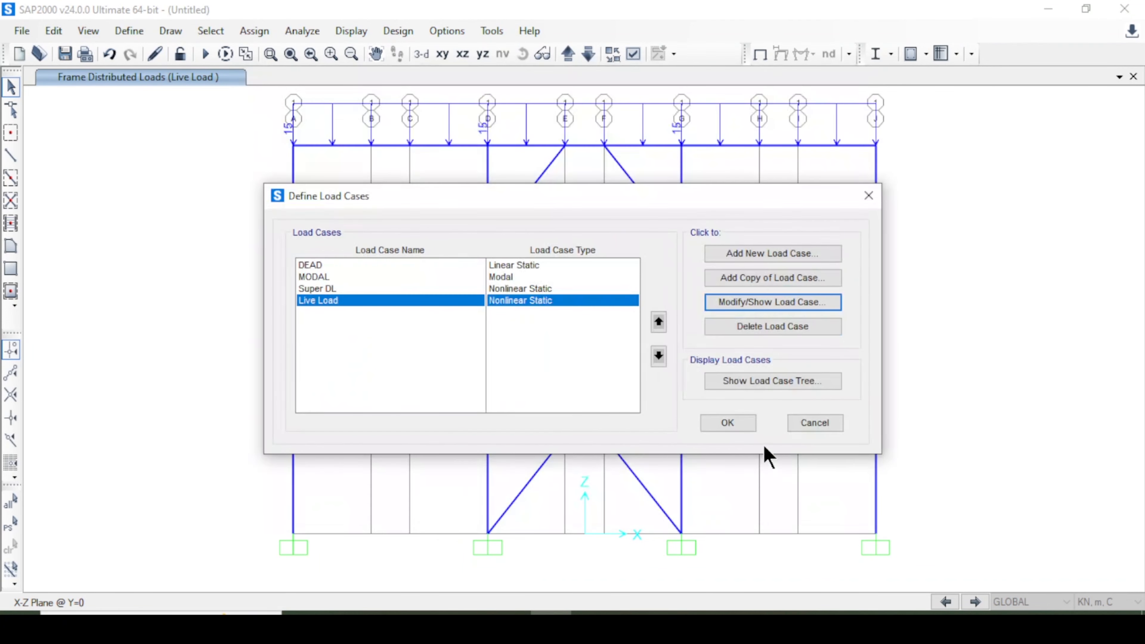
Add a new load case named PushOver as nonlinear static with P-Delta geometric nonlinearity.
click(346, 276)
click(380, 292)
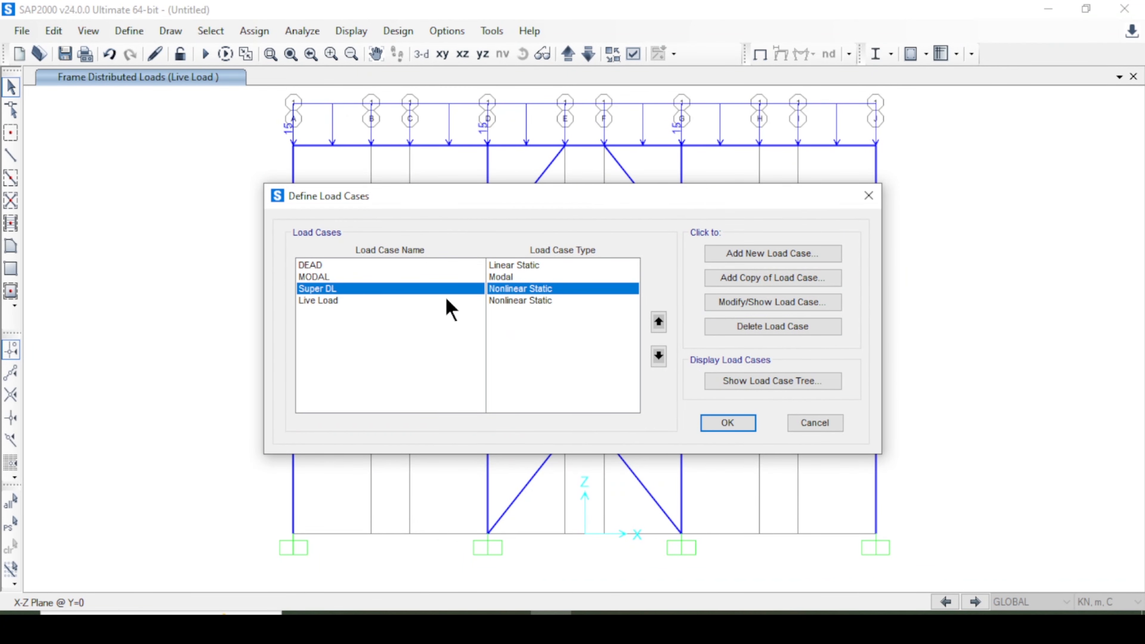
click(753, 255)
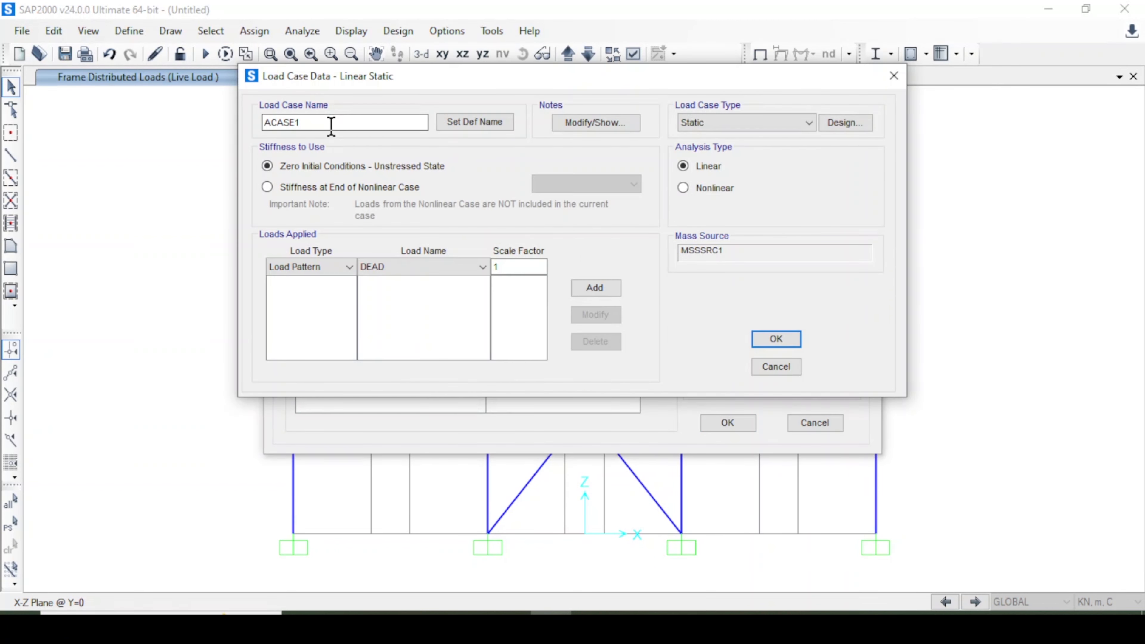
text(PushOver)
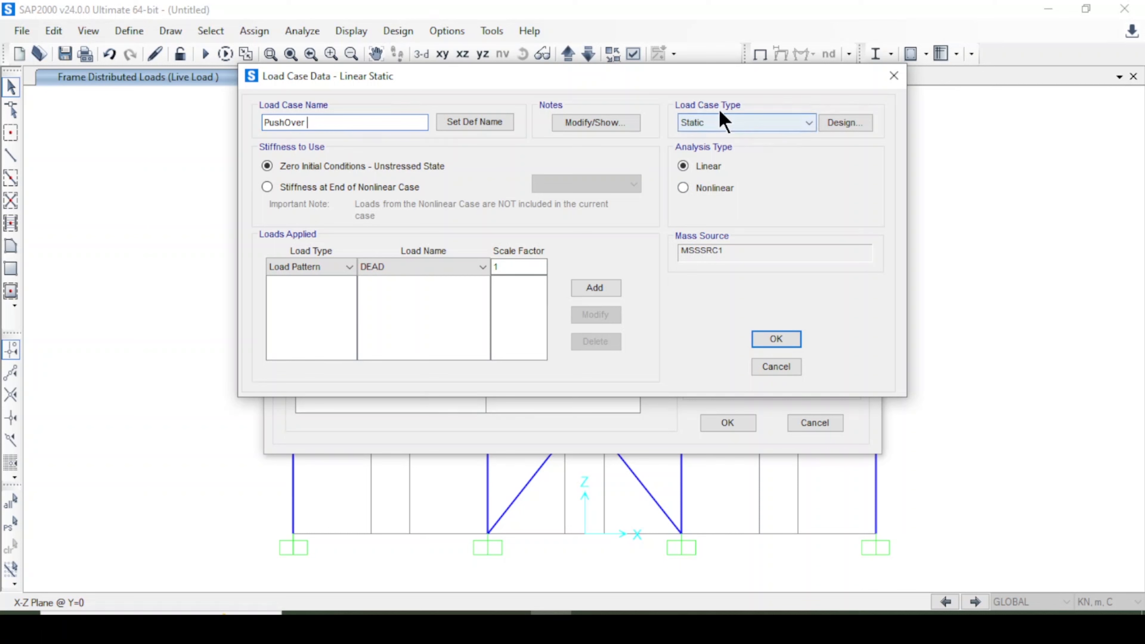
click(717, 122)
click(716, 138)
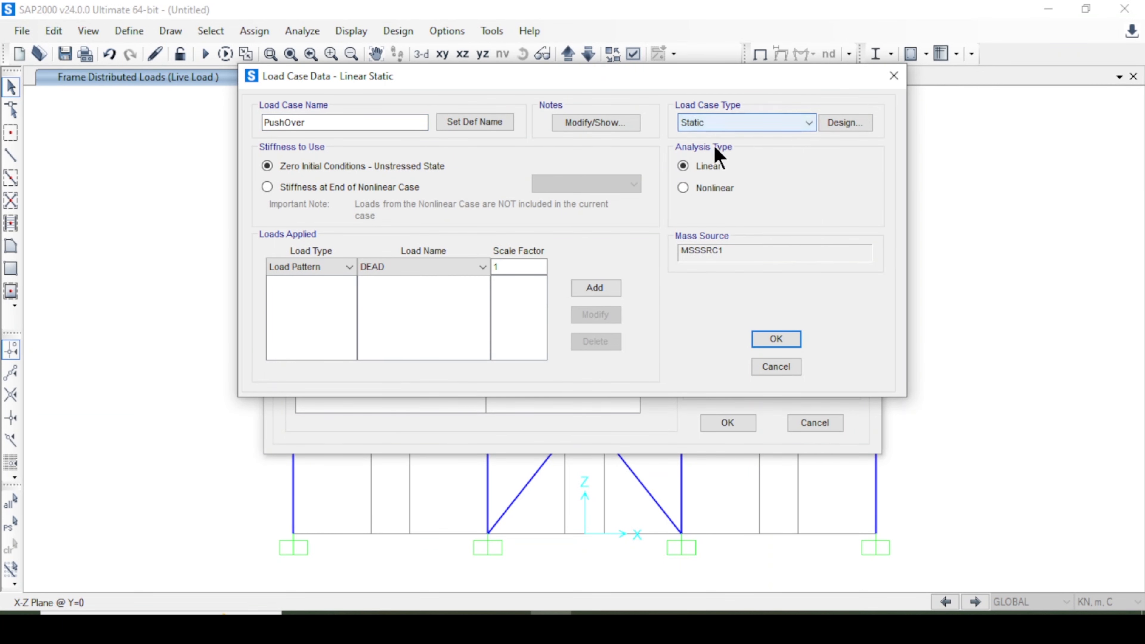
click(711, 188)
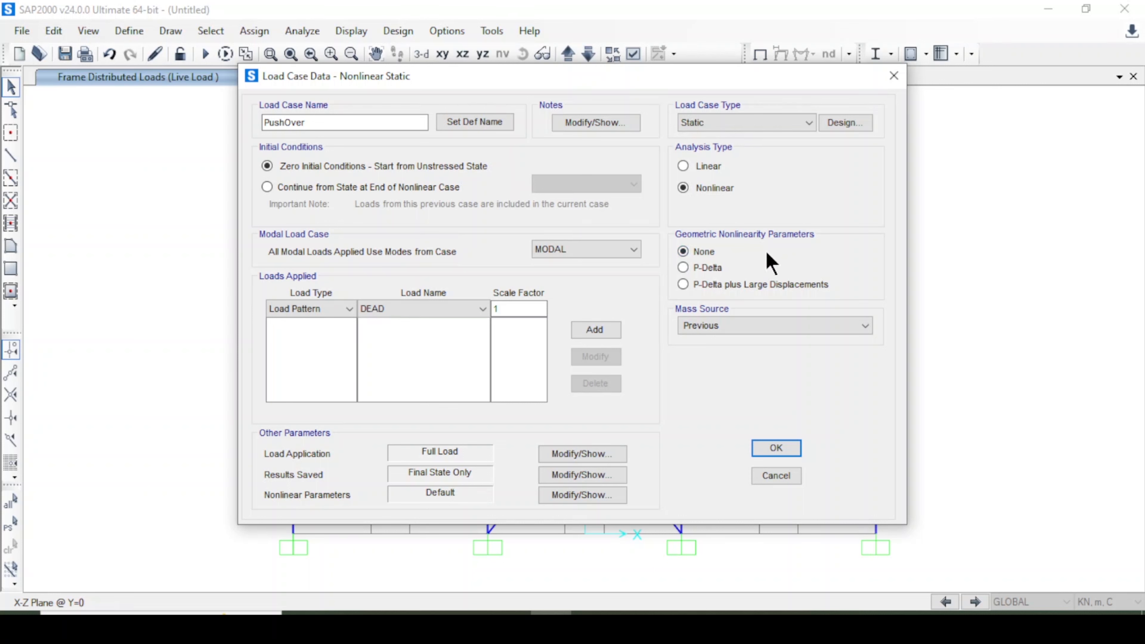
click(706, 269)
Apply an Accel load in UX with scale factor -1 to the PushOver case.
click(330, 310)
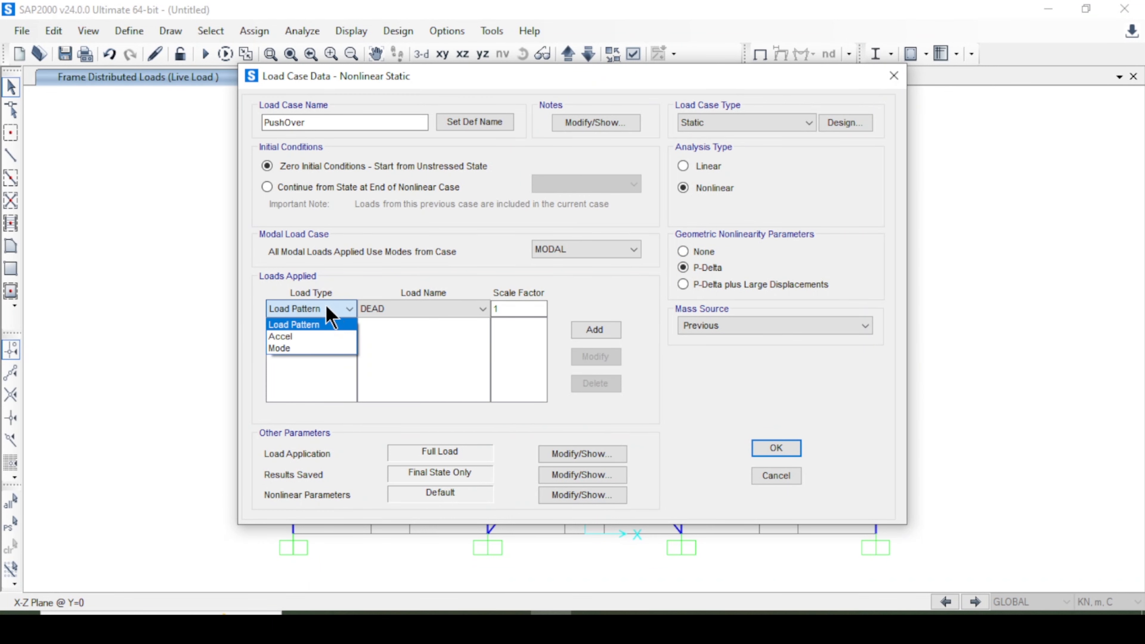
click(288, 336)
click(417, 310)
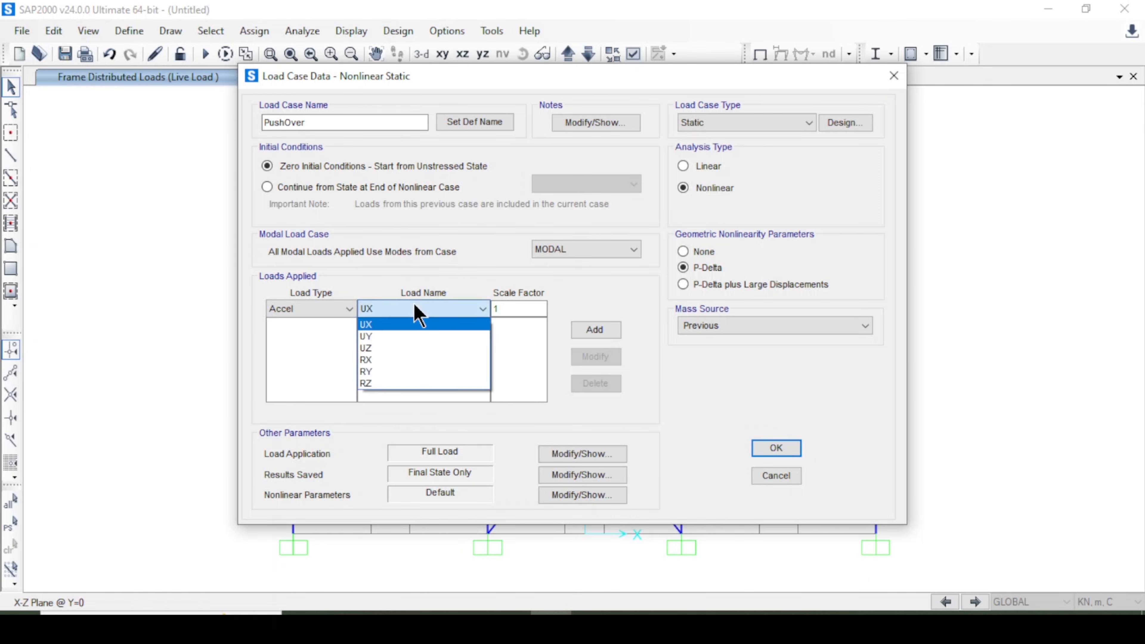
click(417, 324)
click(497, 309)
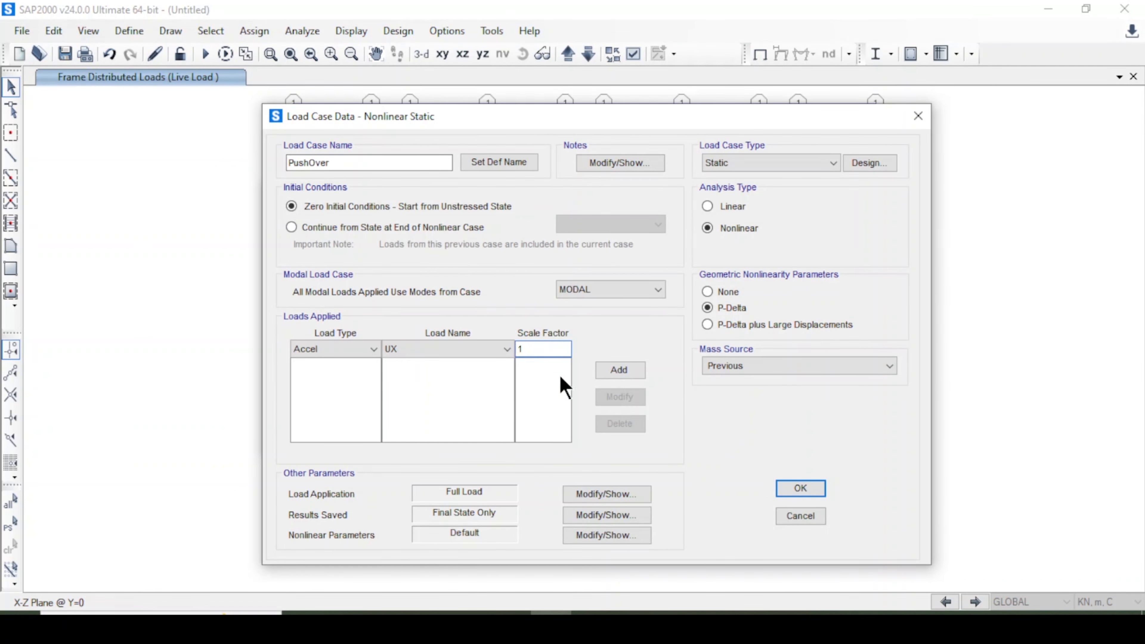
key(BackSpace)
text(-1)
drag(673, 109, 642, 5)
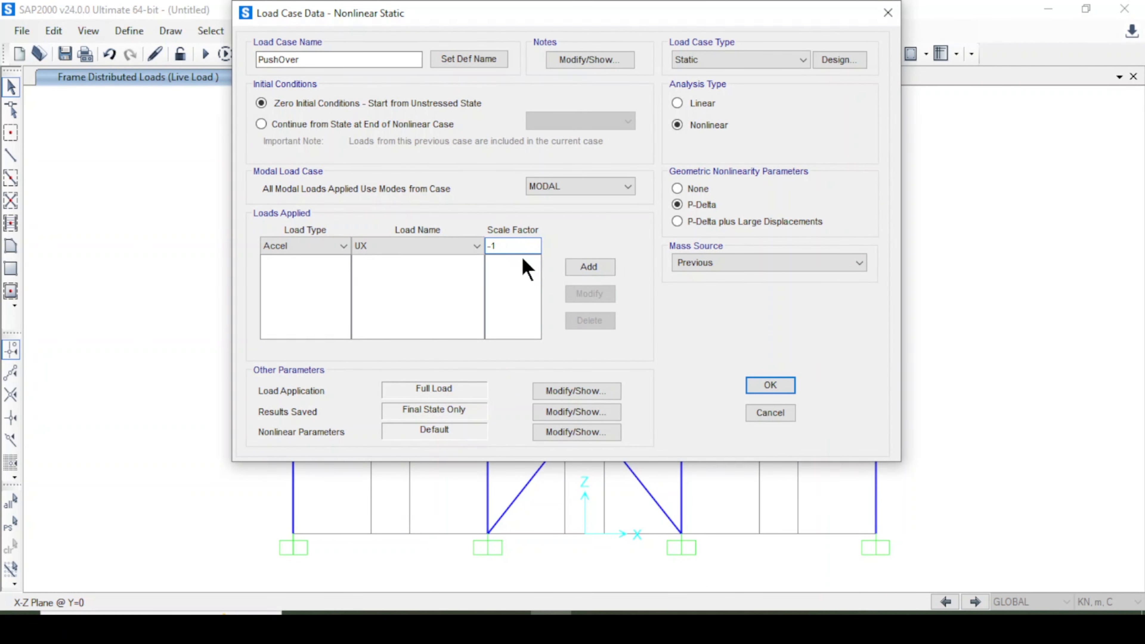
click(588, 266)
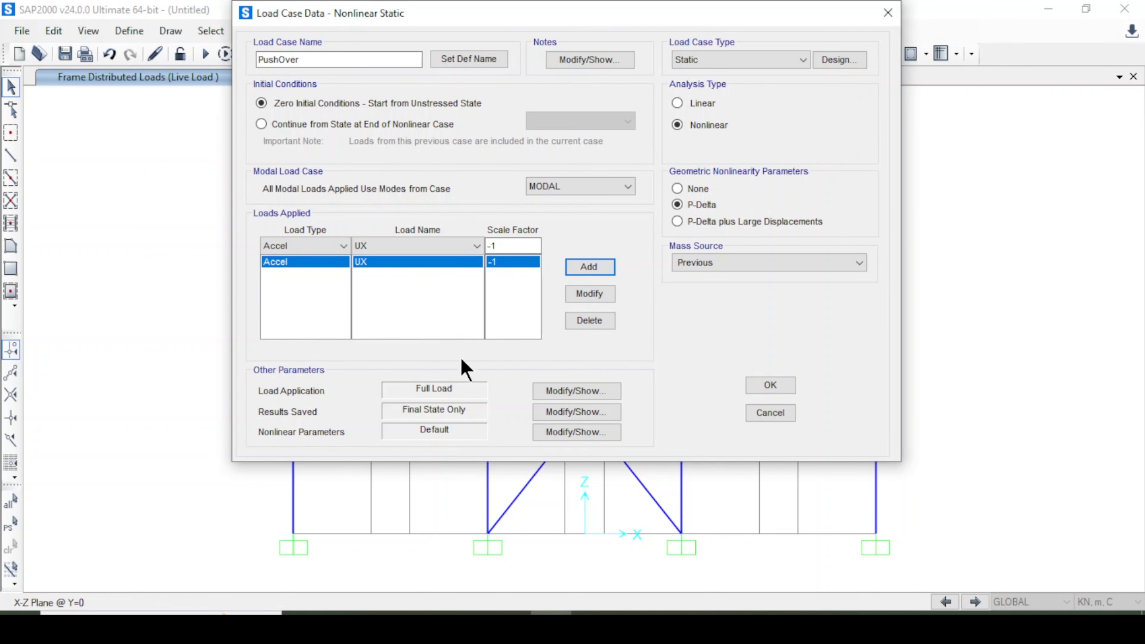
Set PushOver load application to displacement control, magnitude 1, monitoring DOF U1 at joint 5.
click(566, 472)
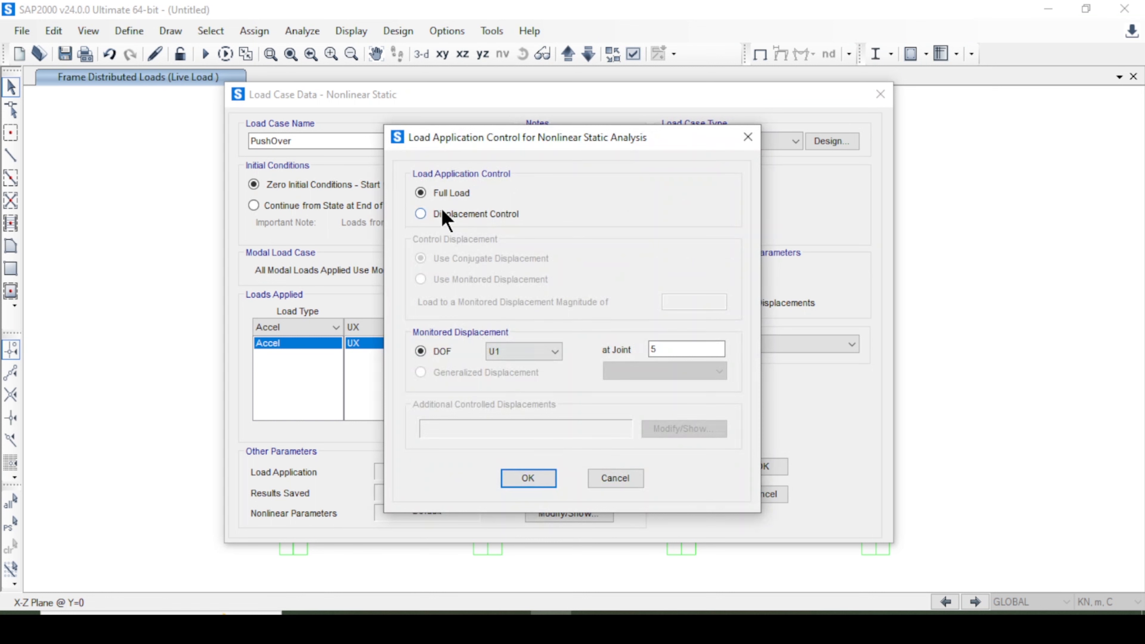
click(446, 215)
drag(485, 137, 441, 97)
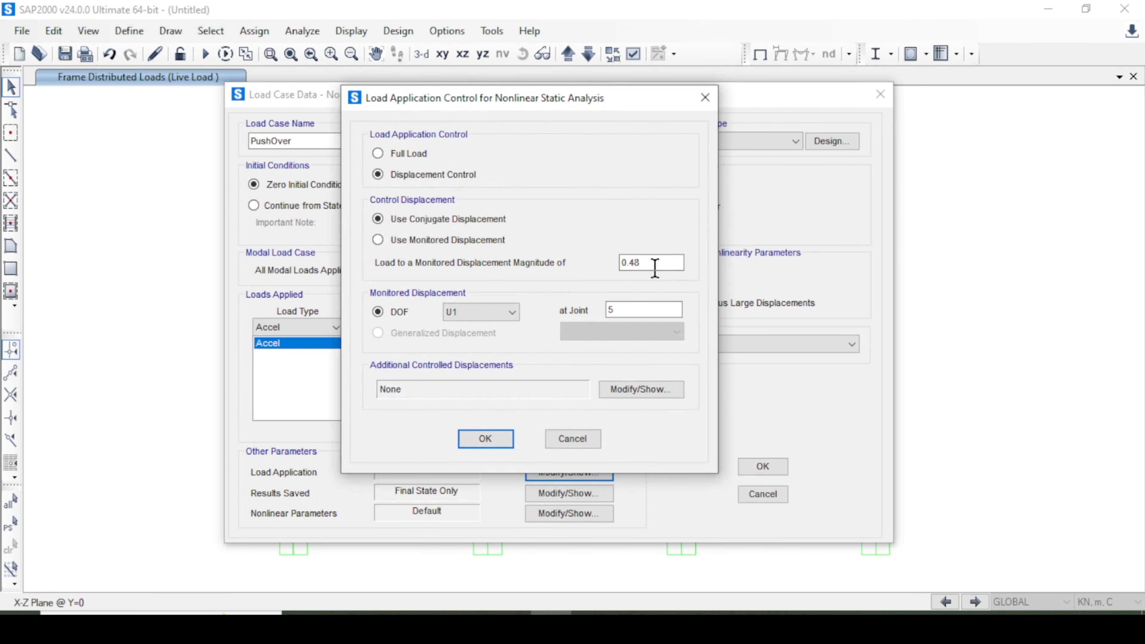
drag(655, 264, 584, 258)
text(1)
click(463, 312)
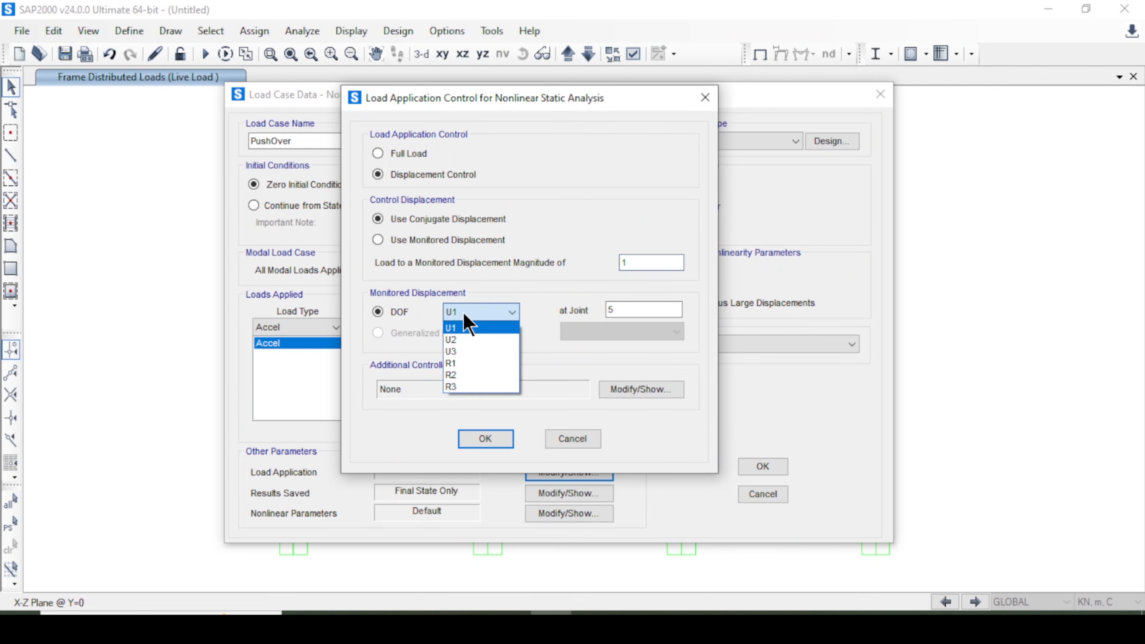
click(464, 320)
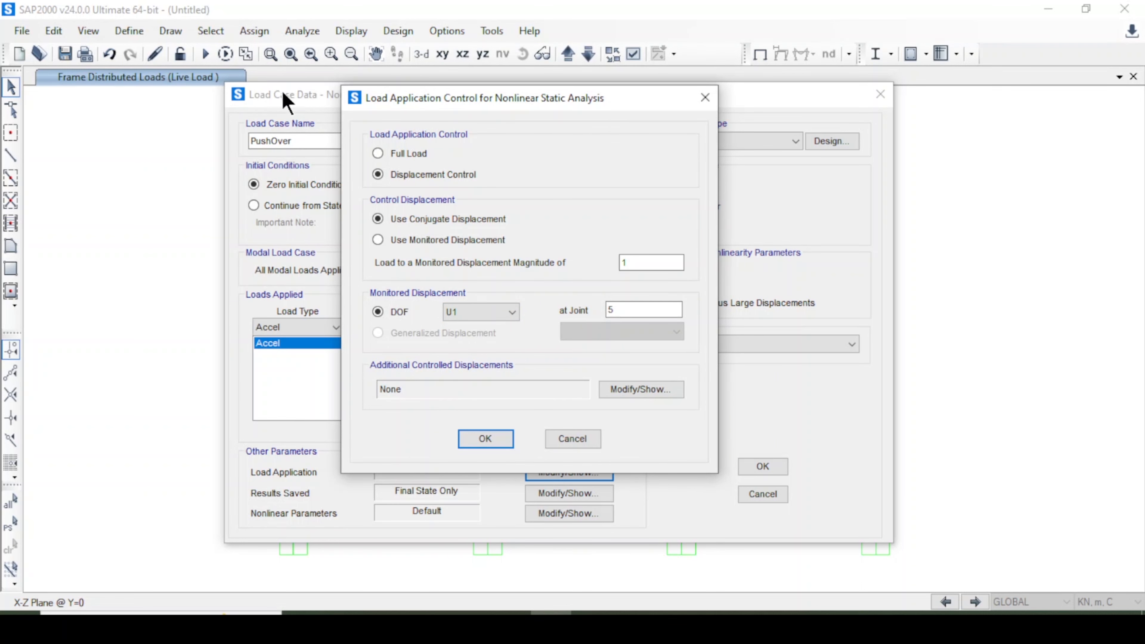
click(484, 438)
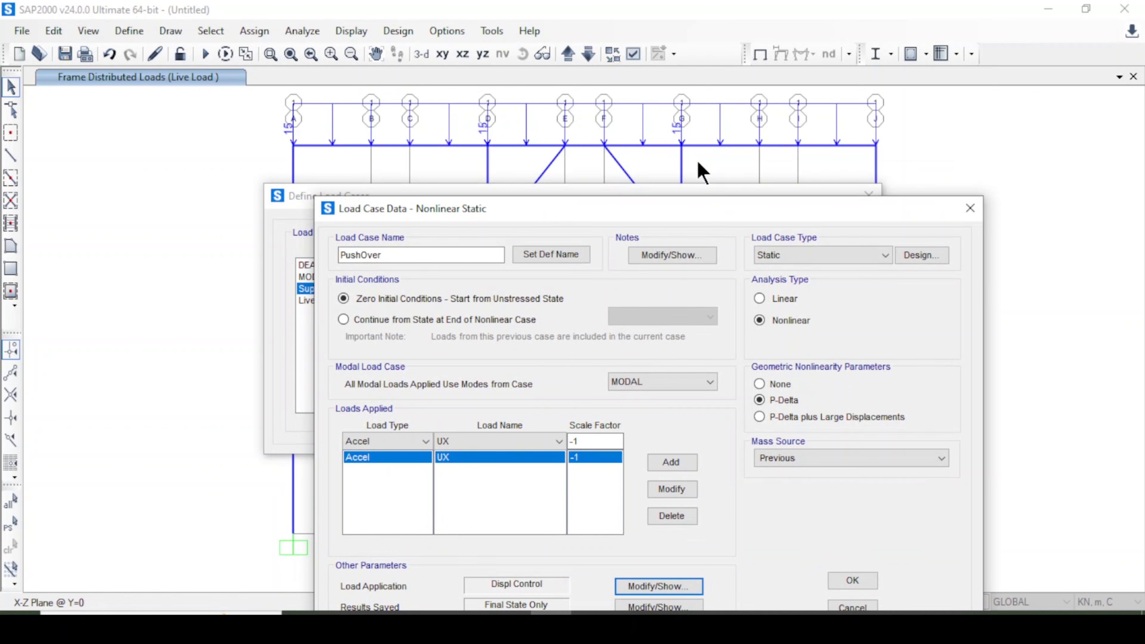
Set the PushOver case to save results at multiple states.
drag(525, 206, 486, 105)
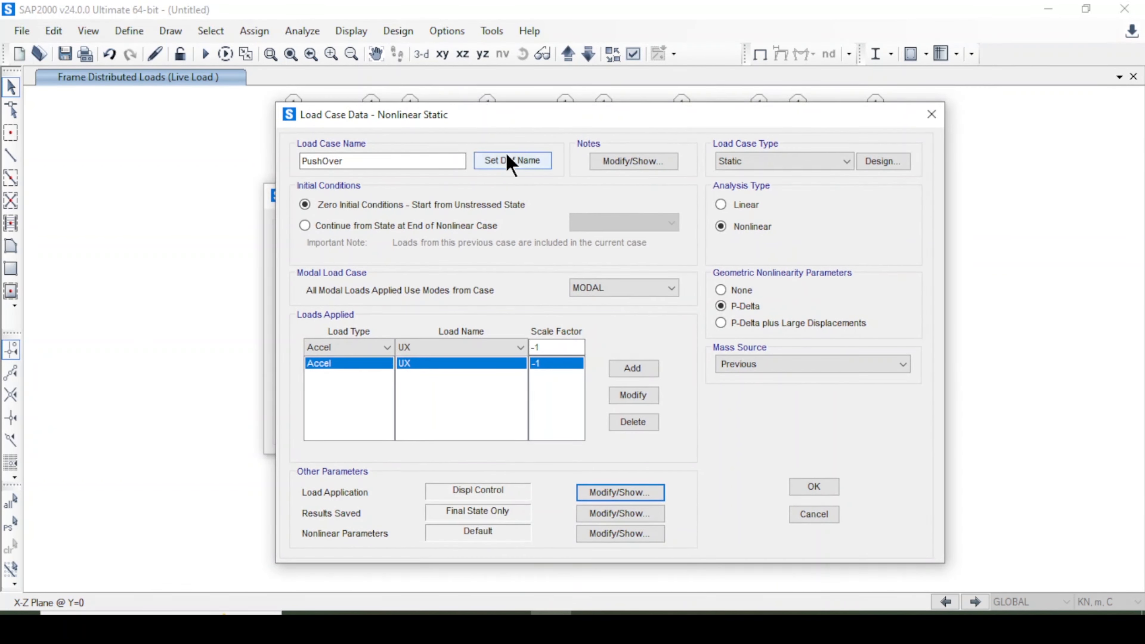
click(592, 514)
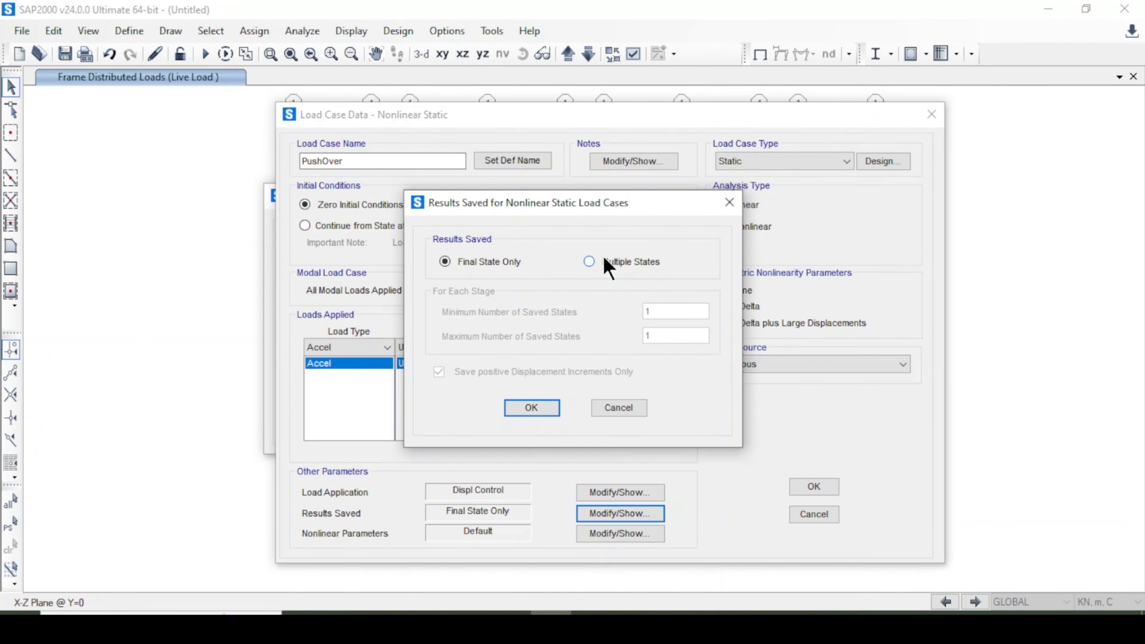
click(606, 261)
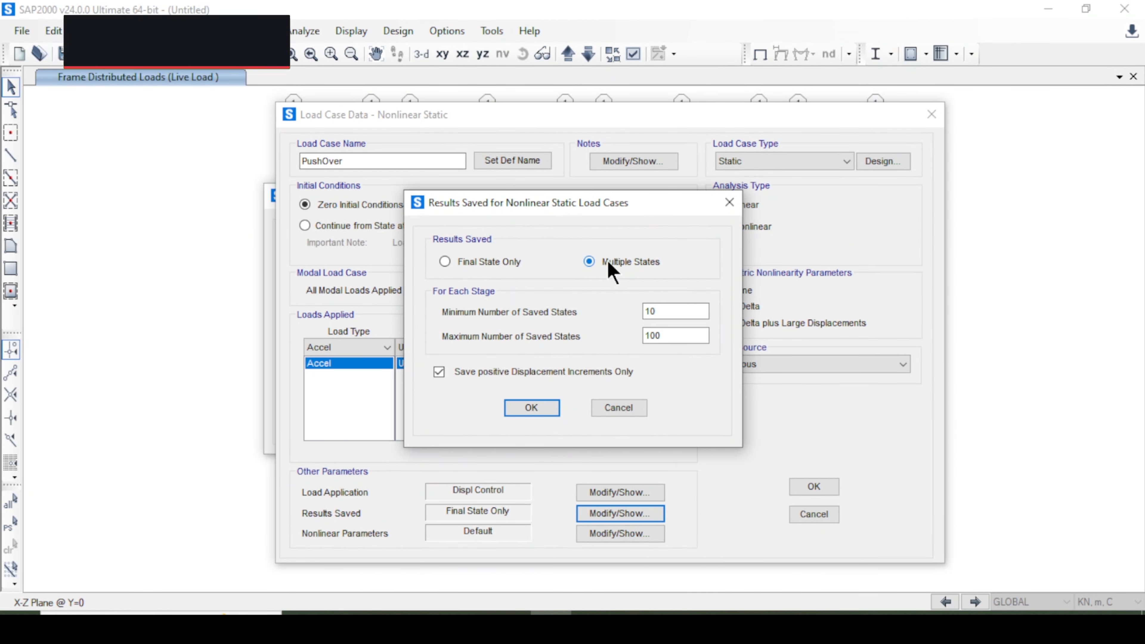
click(532, 408)
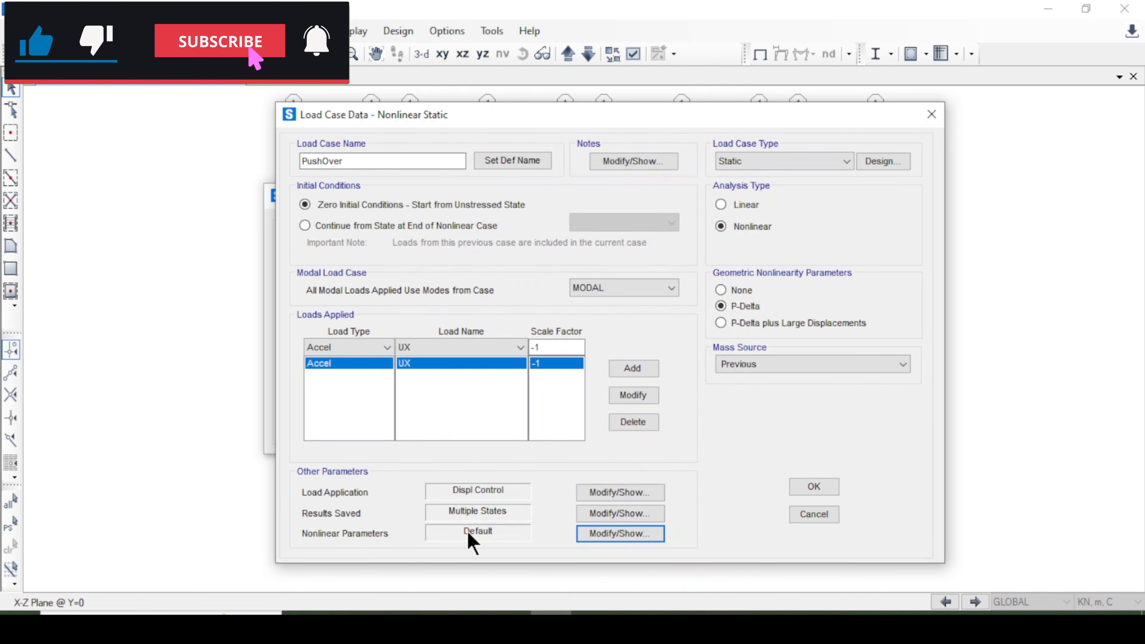
Review the PushOver nonlinear solution parameters, keeping the defaults, and accept the load case.
click(617, 535)
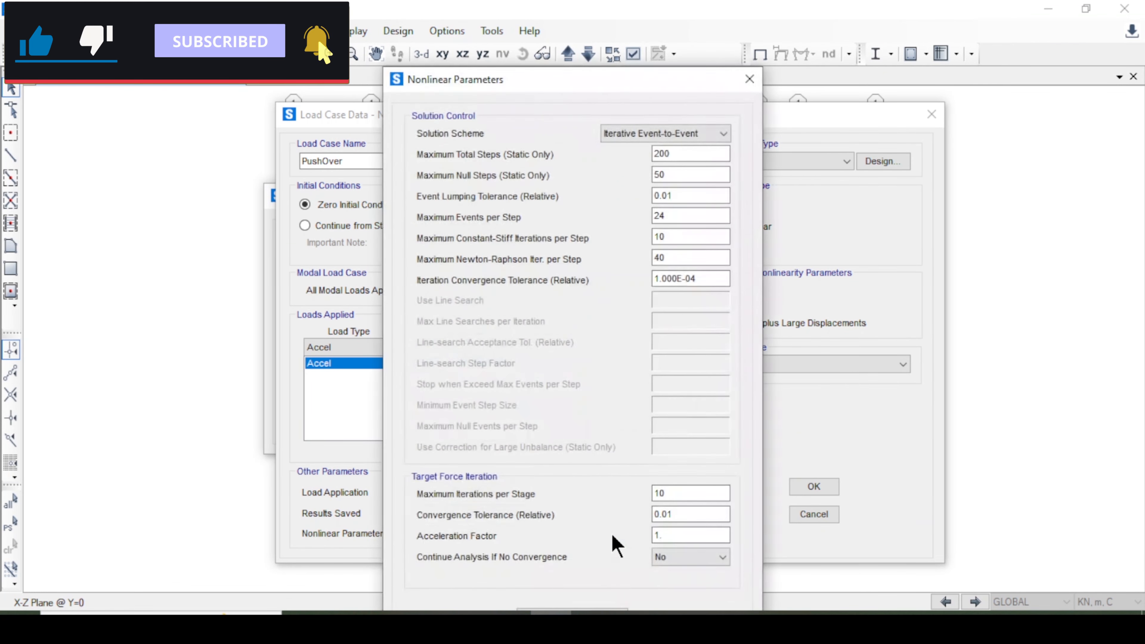
drag(511, 84, 503, 23)
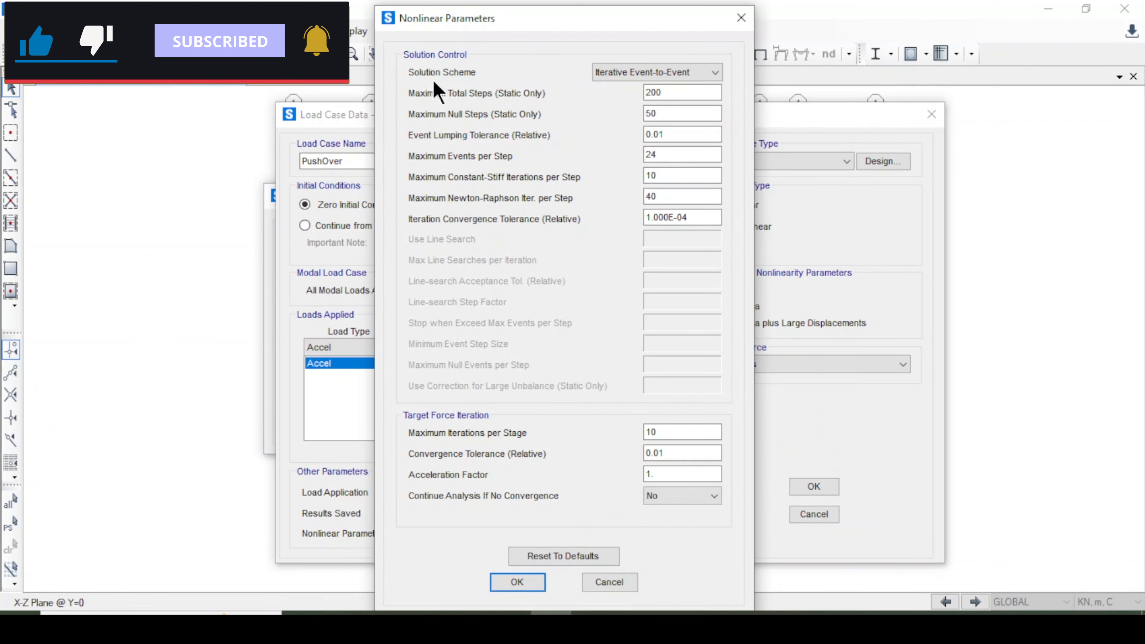
click(602, 72)
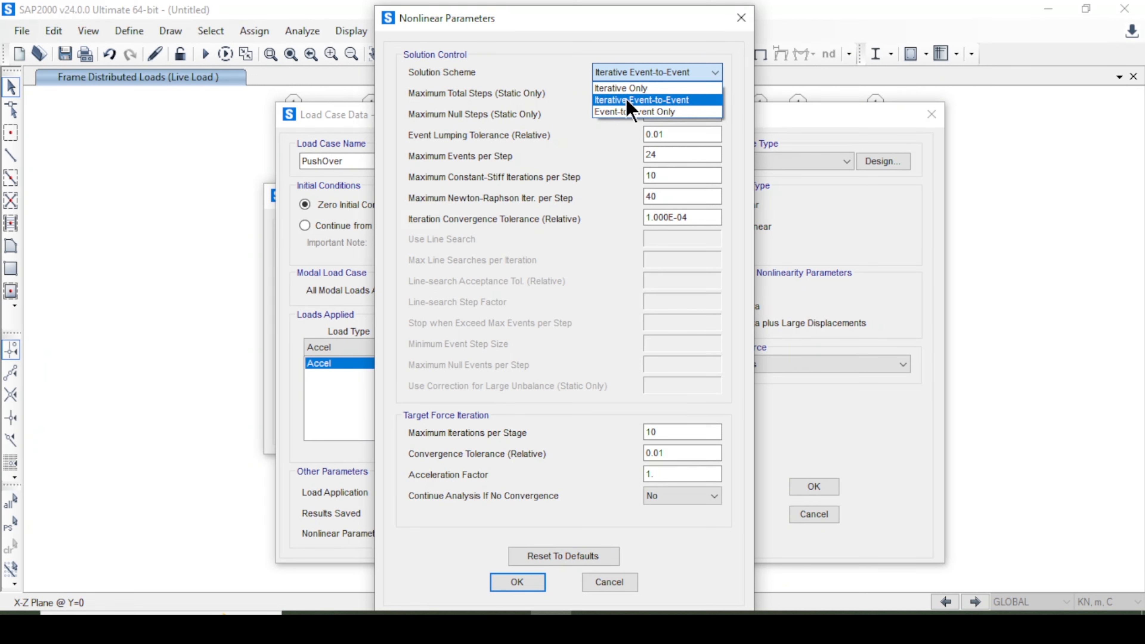
click(606, 148)
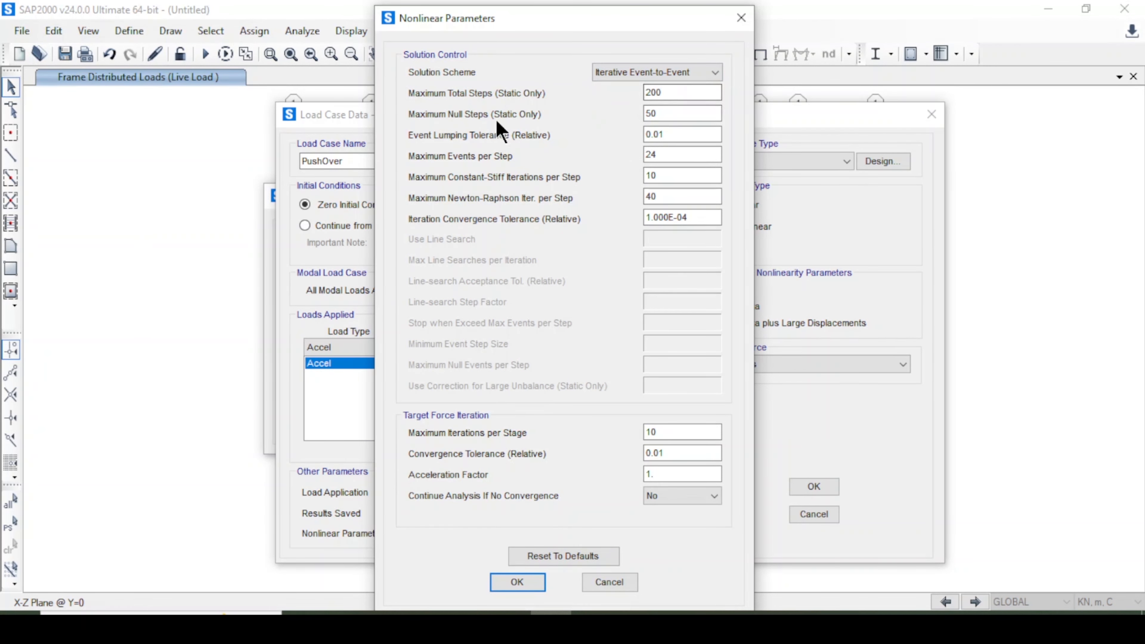
drag(672, 92, 637, 86)
click(668, 112)
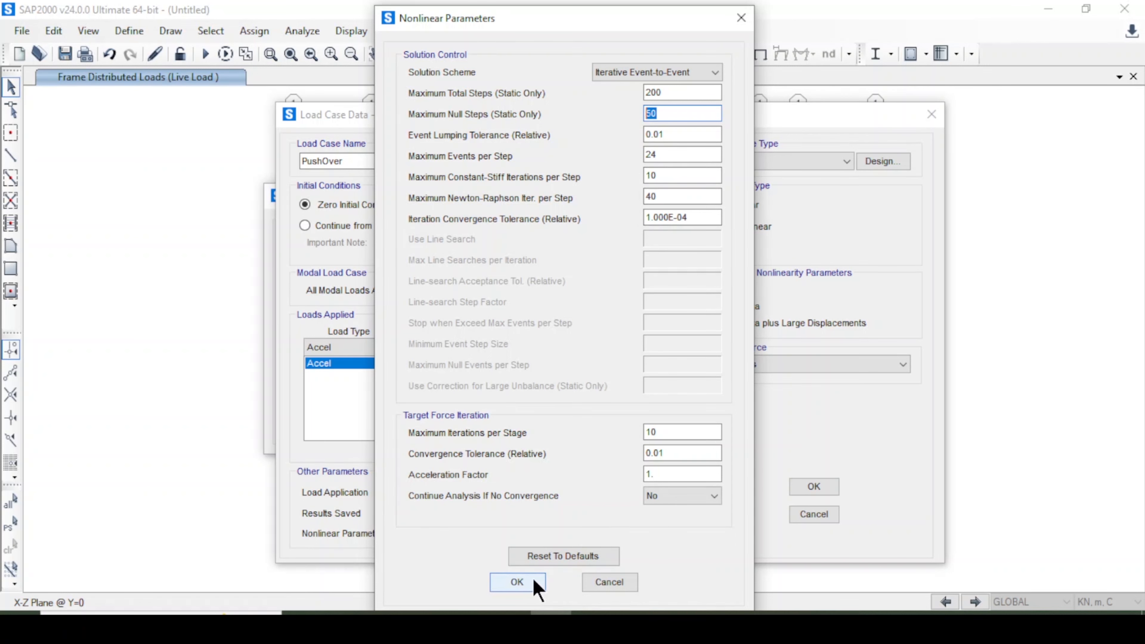
click(518, 582)
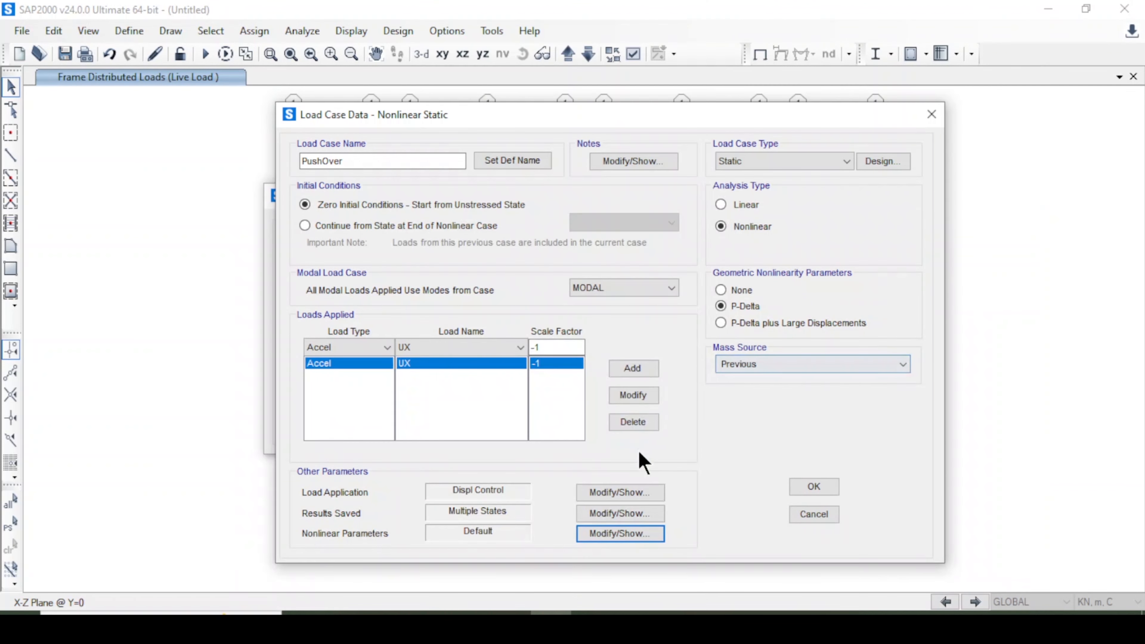
click(807, 488)
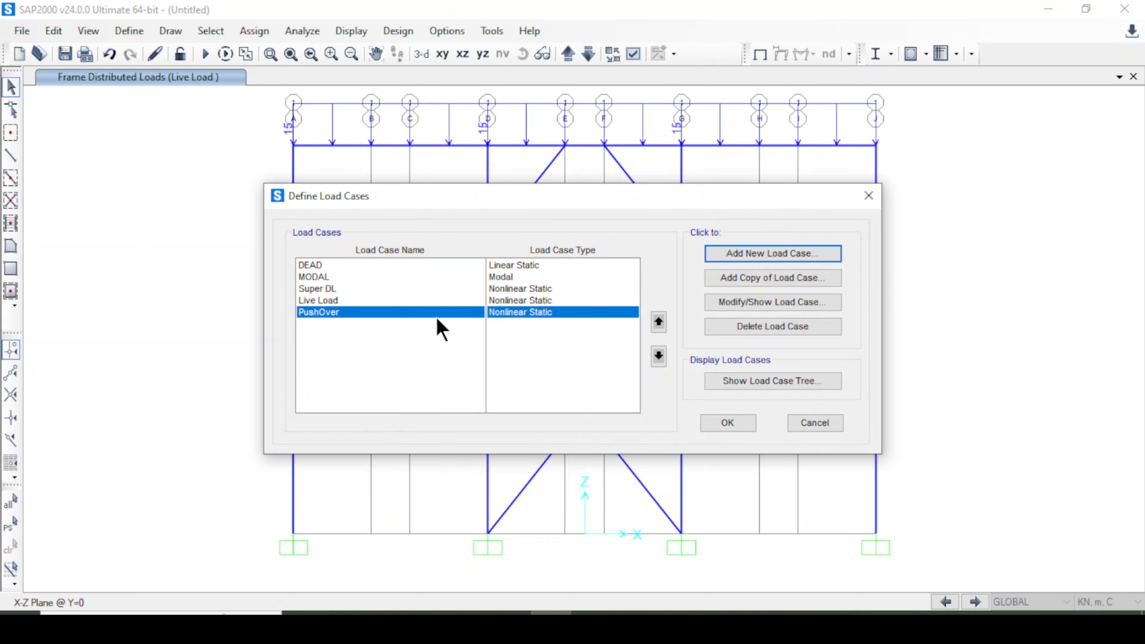
Close the load case definitions list.
click(355, 300)
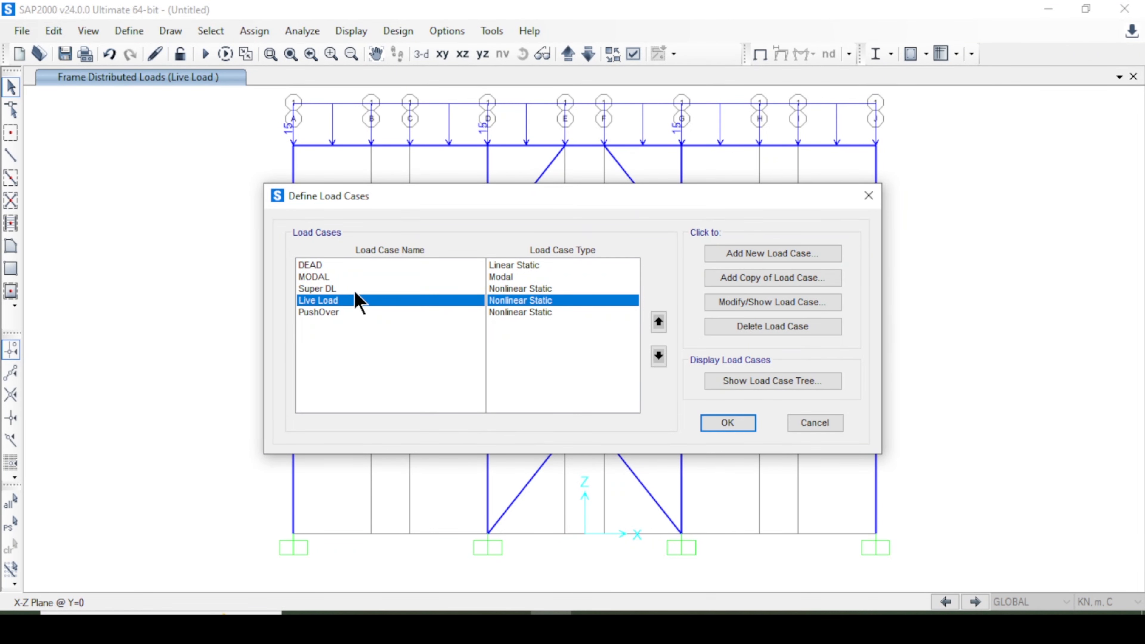
click(356, 292)
click(357, 301)
click(339, 278)
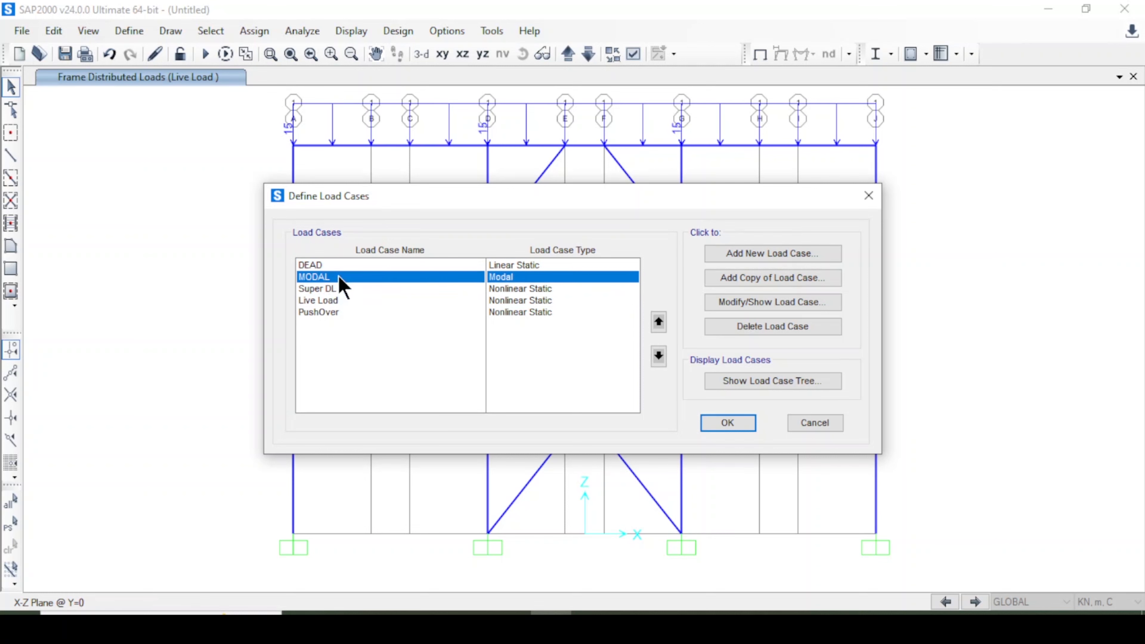
click(333, 301)
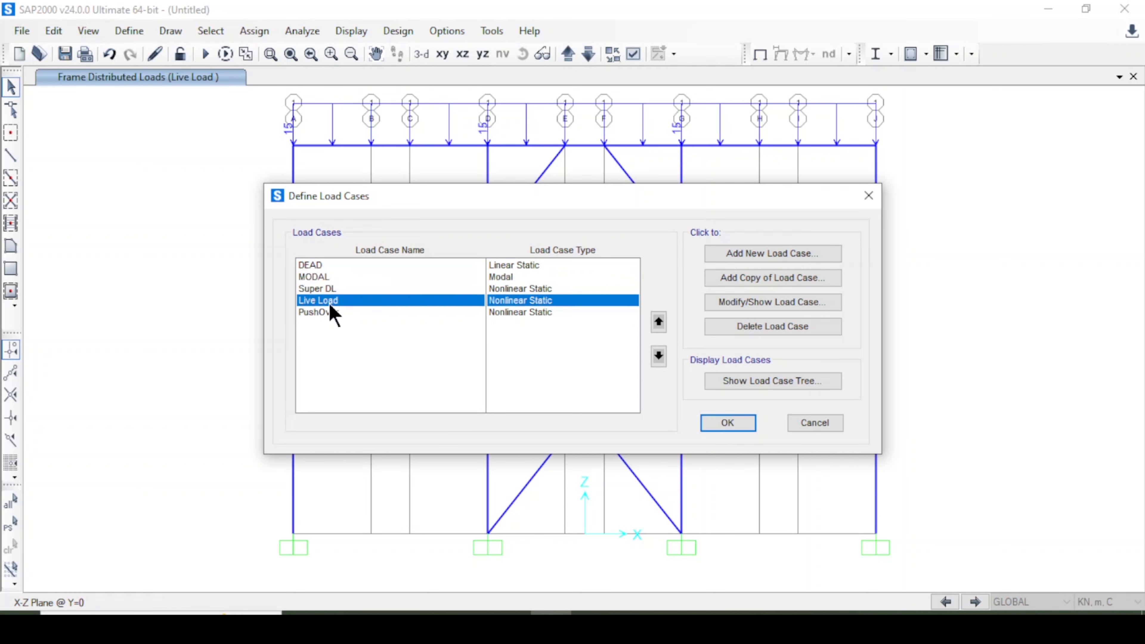
click(727, 425)
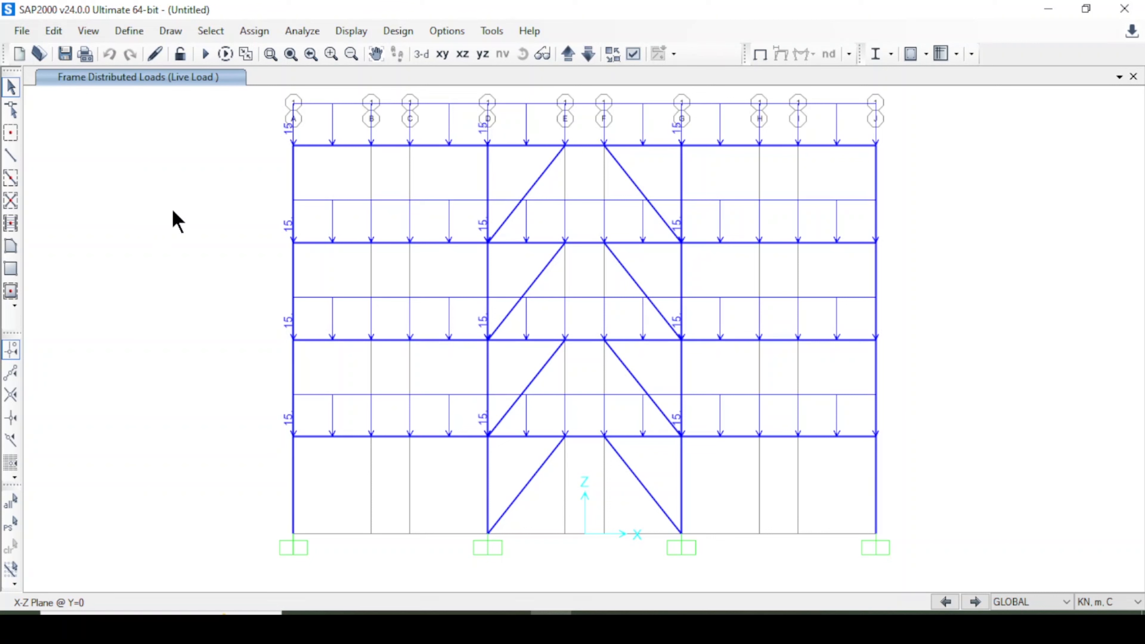
Save the model as Braced Frame.
click(38, 53)
text(Braced Frame)
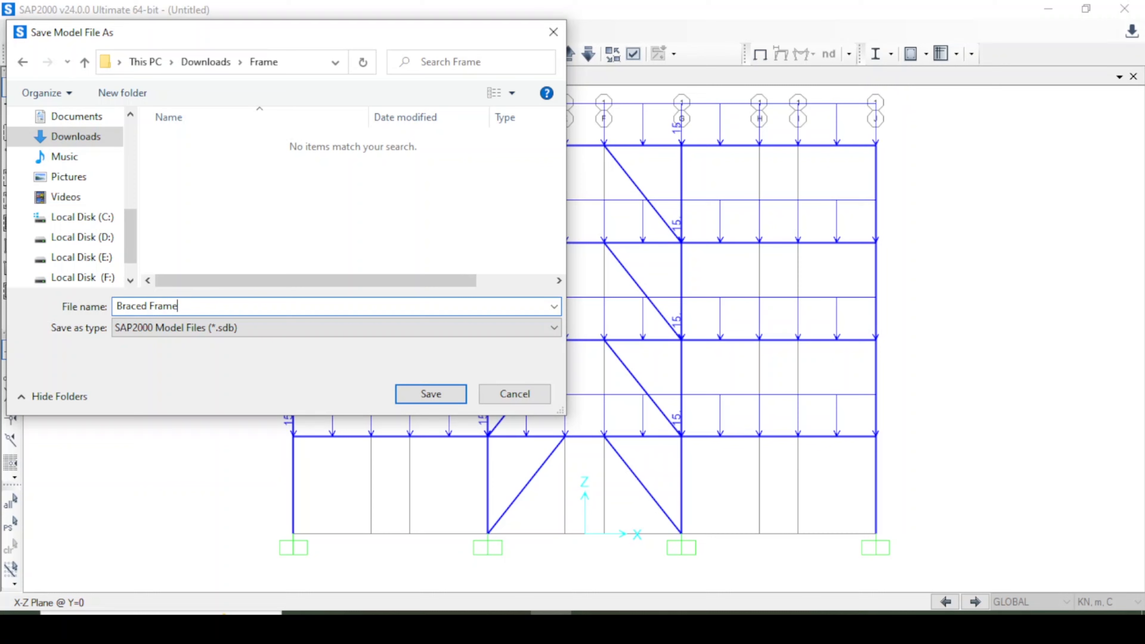
key(Return)
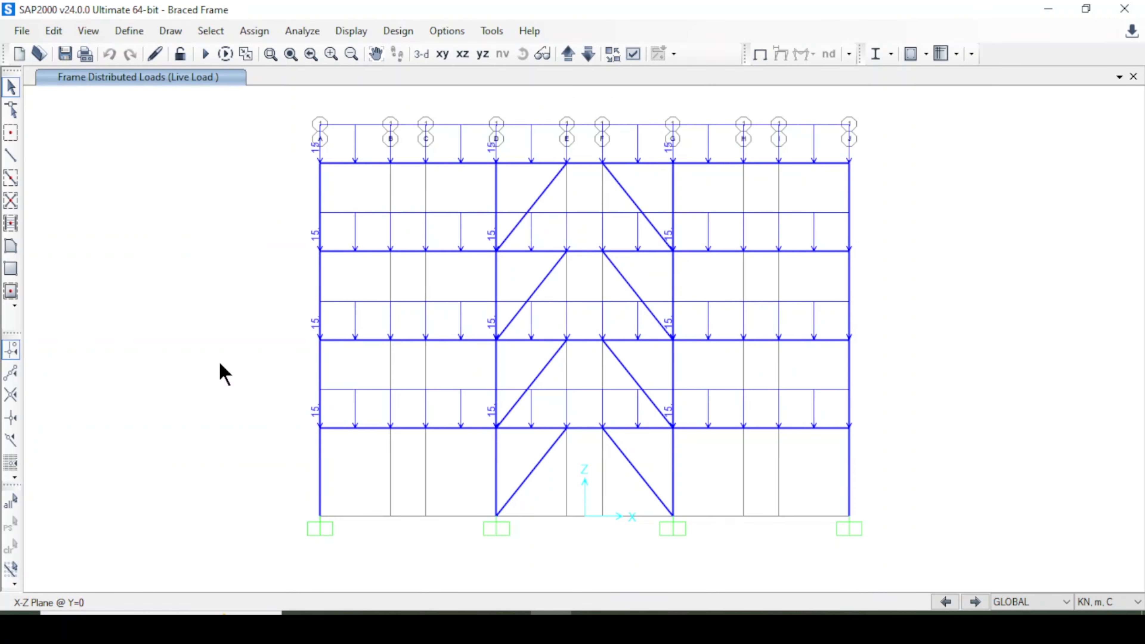
Run the analysis and dismiss the analysis messages.
click(225, 53)
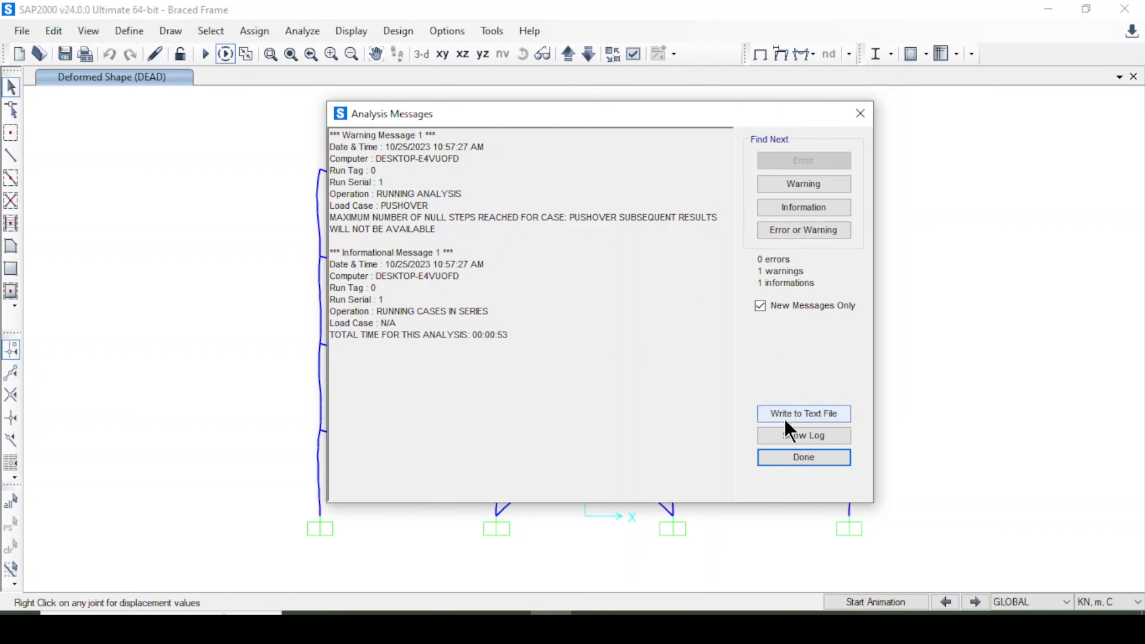
click(800, 460)
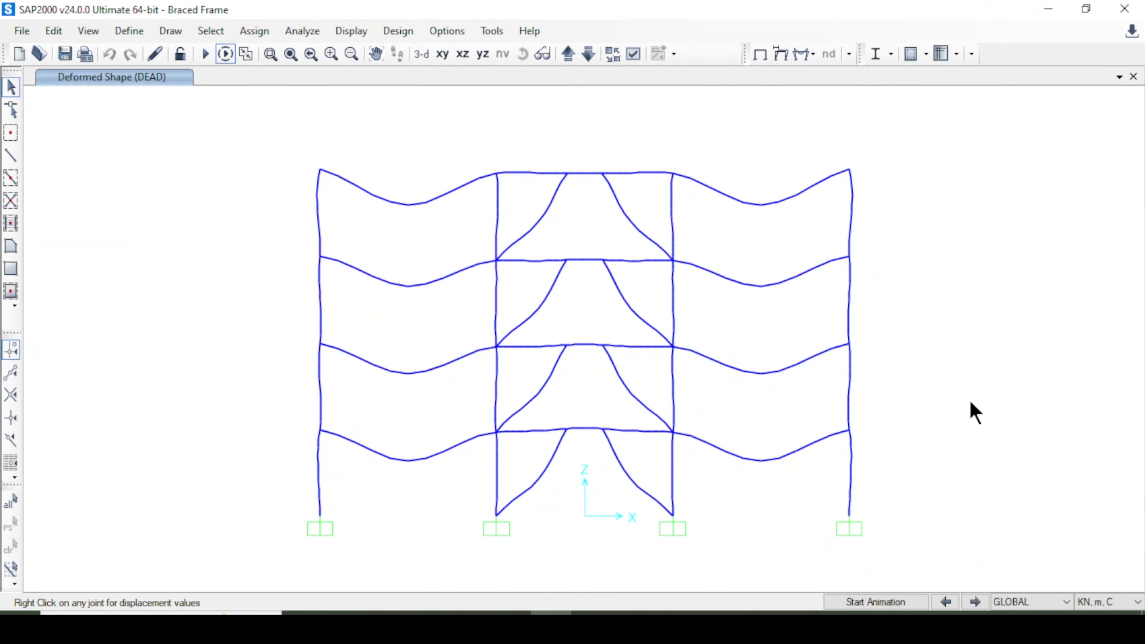
Display the PushOver deformed shape as an envelope with Ux contours drawn on objects.
click(781, 55)
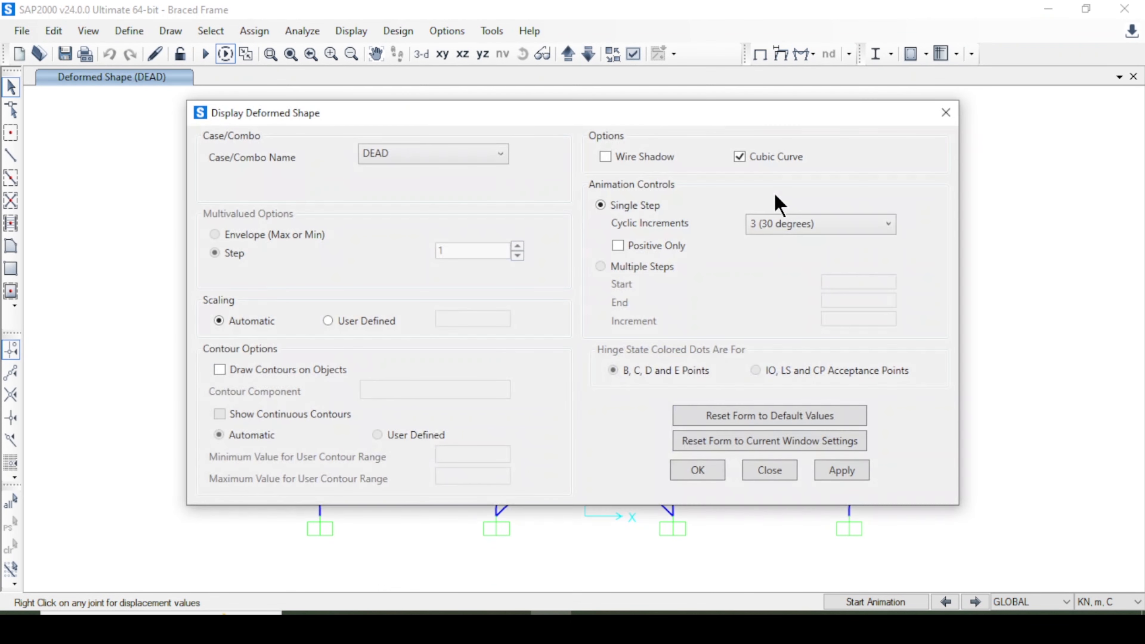
click(375, 156)
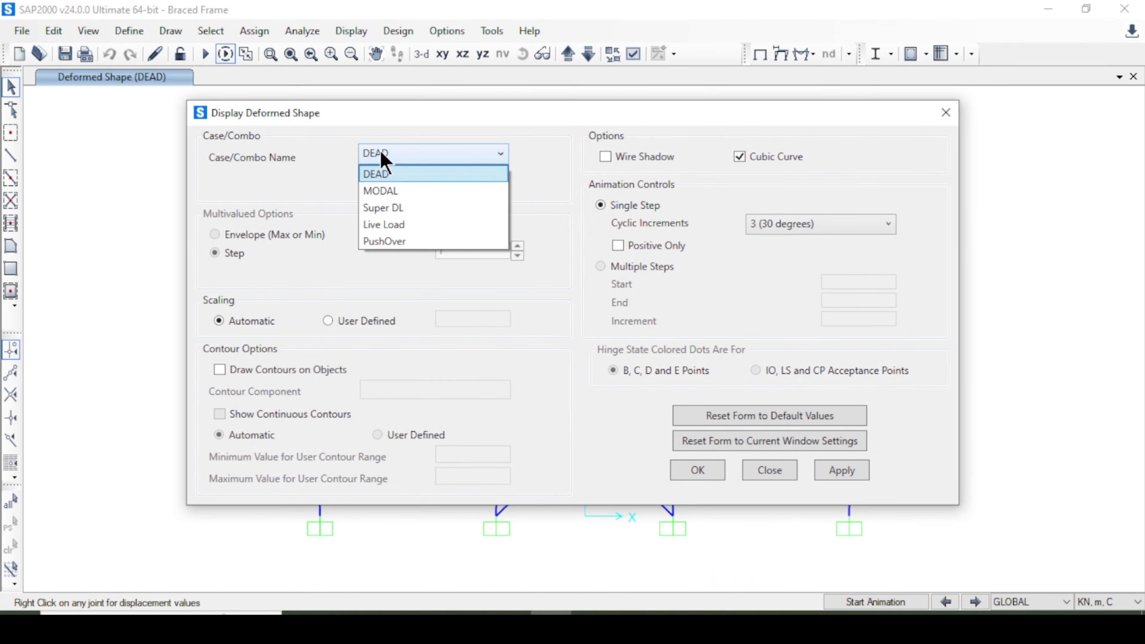
click(412, 242)
click(275, 235)
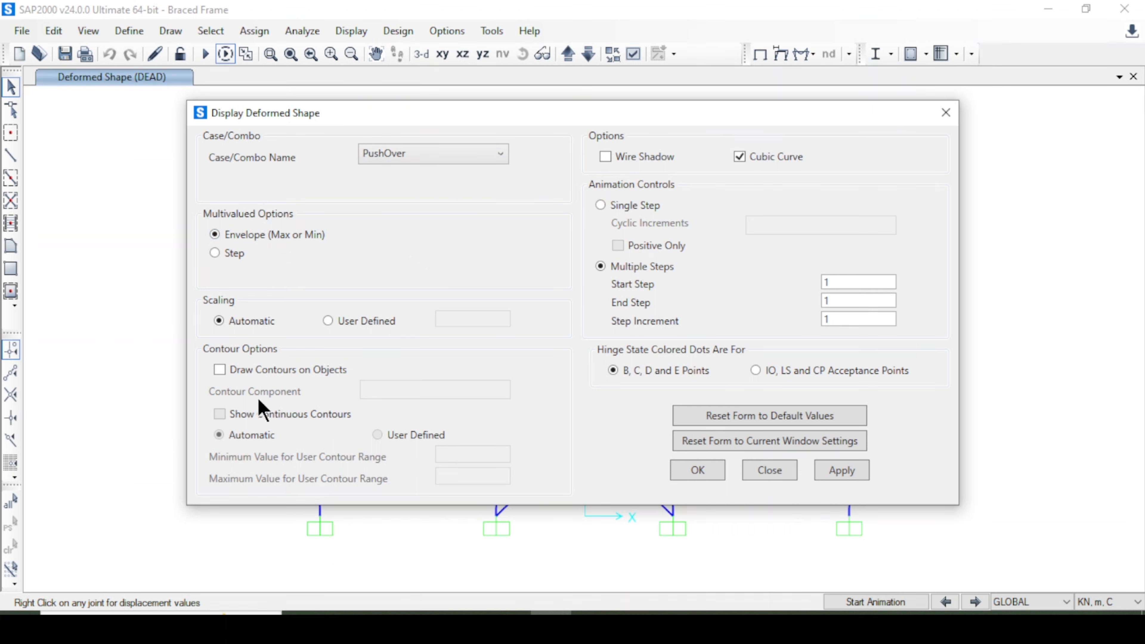
click(250, 371)
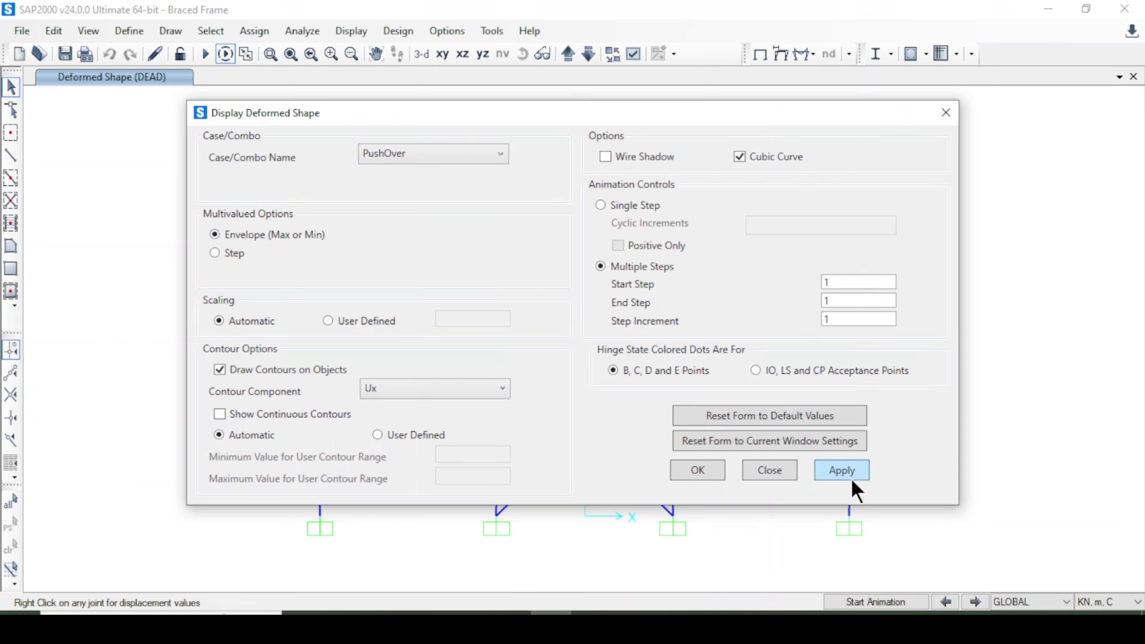
click(842, 471)
click(697, 474)
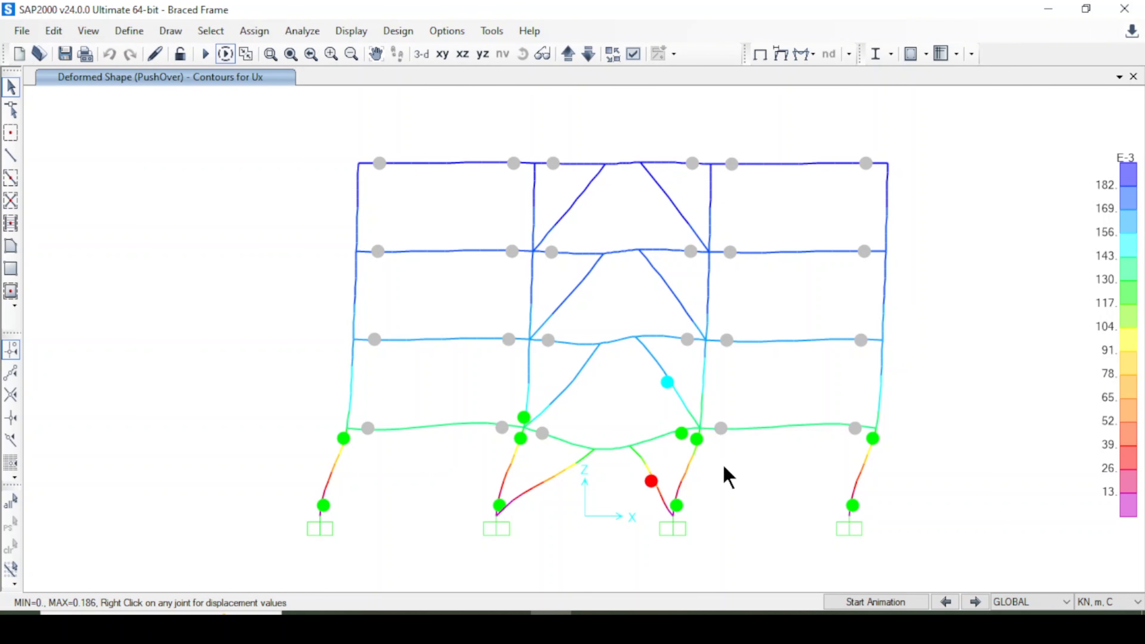
Switch the PushOver deformed shape display from envelope to step 1 with the Ux contours kept.
middle_drag(715, 477, 703, 486)
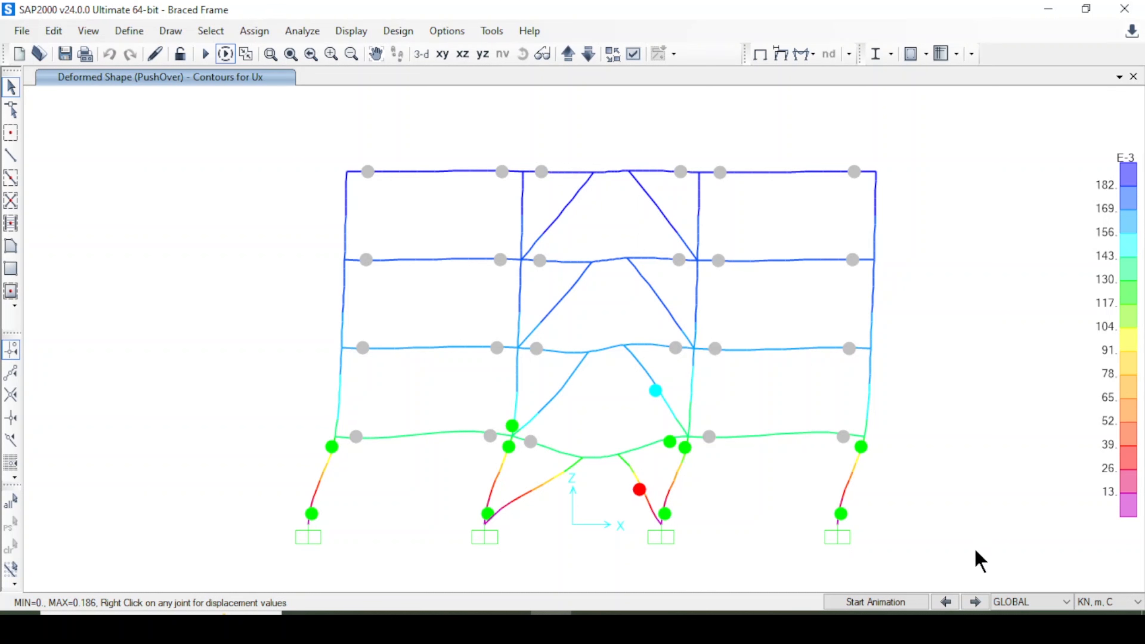
click(975, 603)
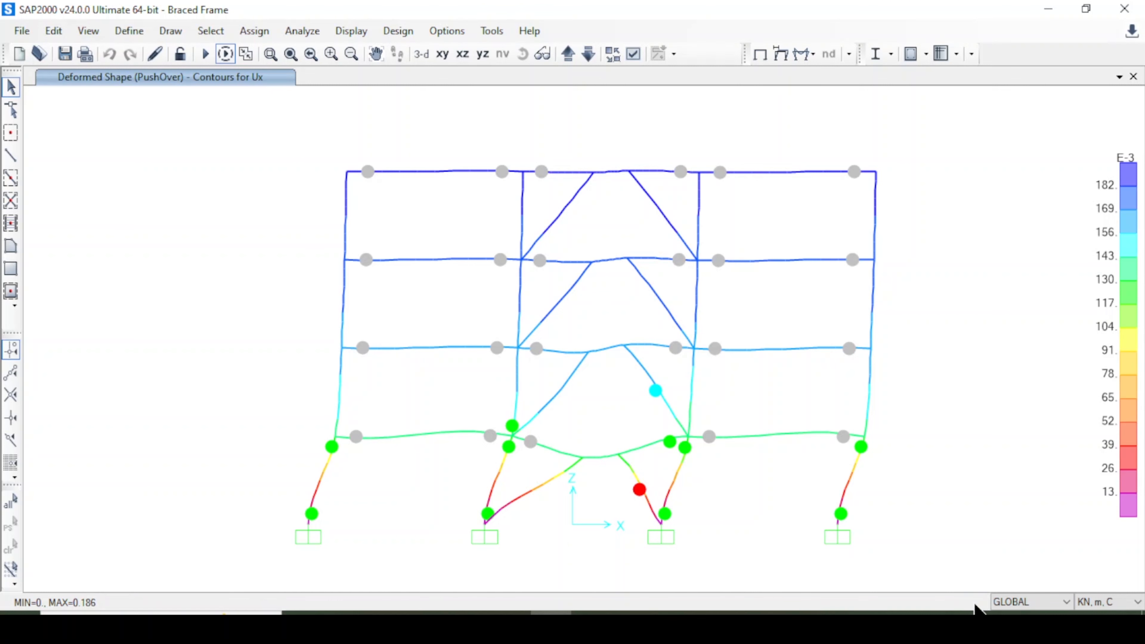
click(782, 55)
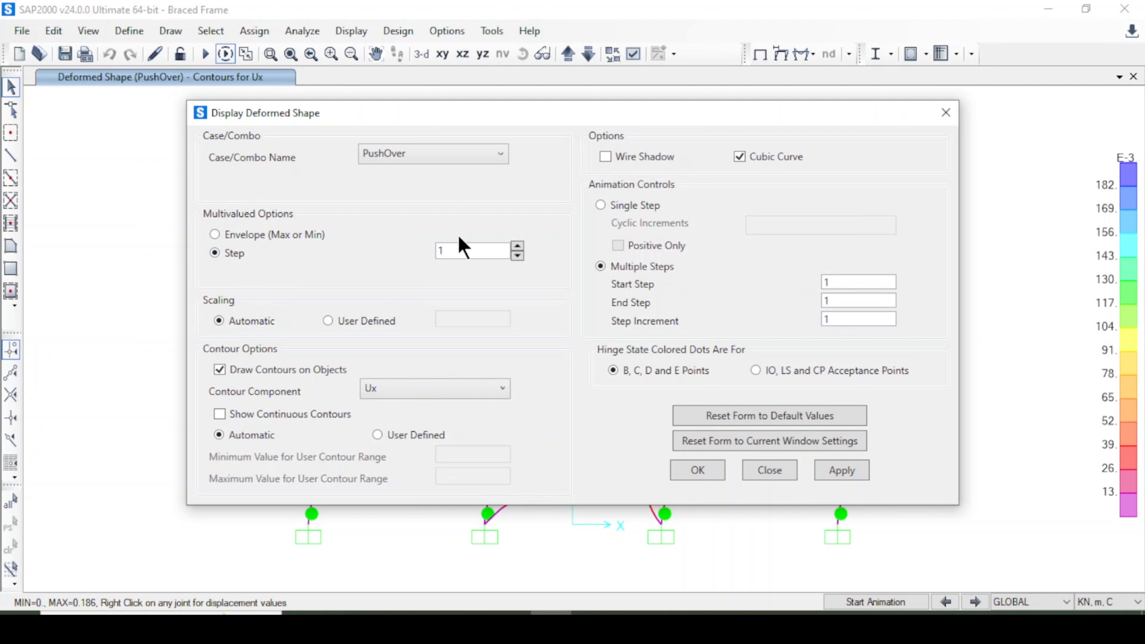
click(841, 470)
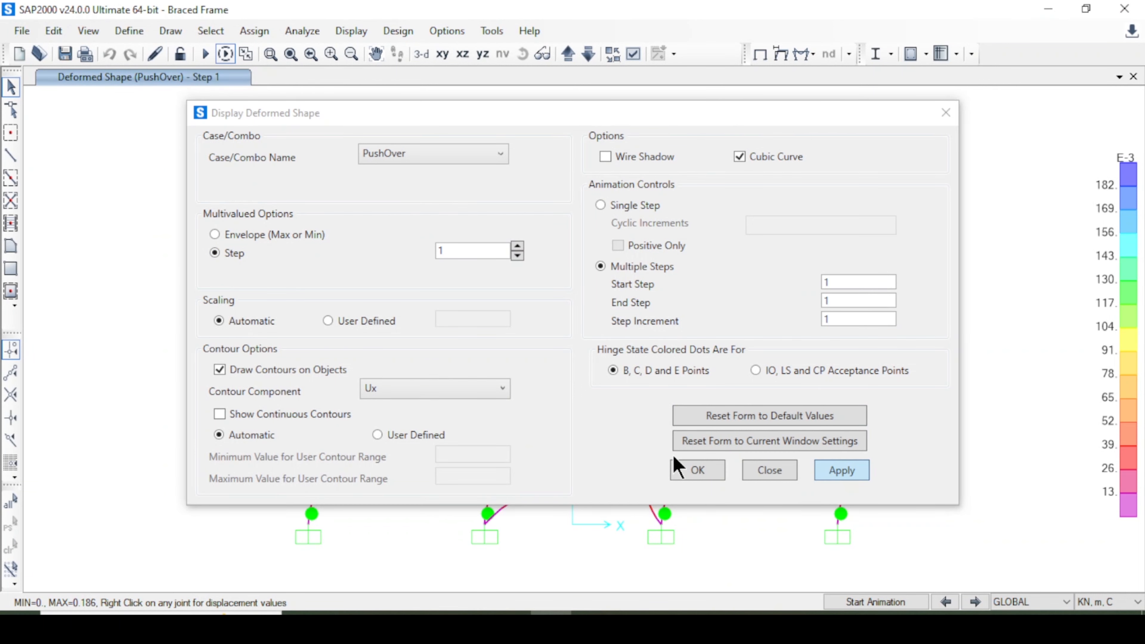
click(698, 470)
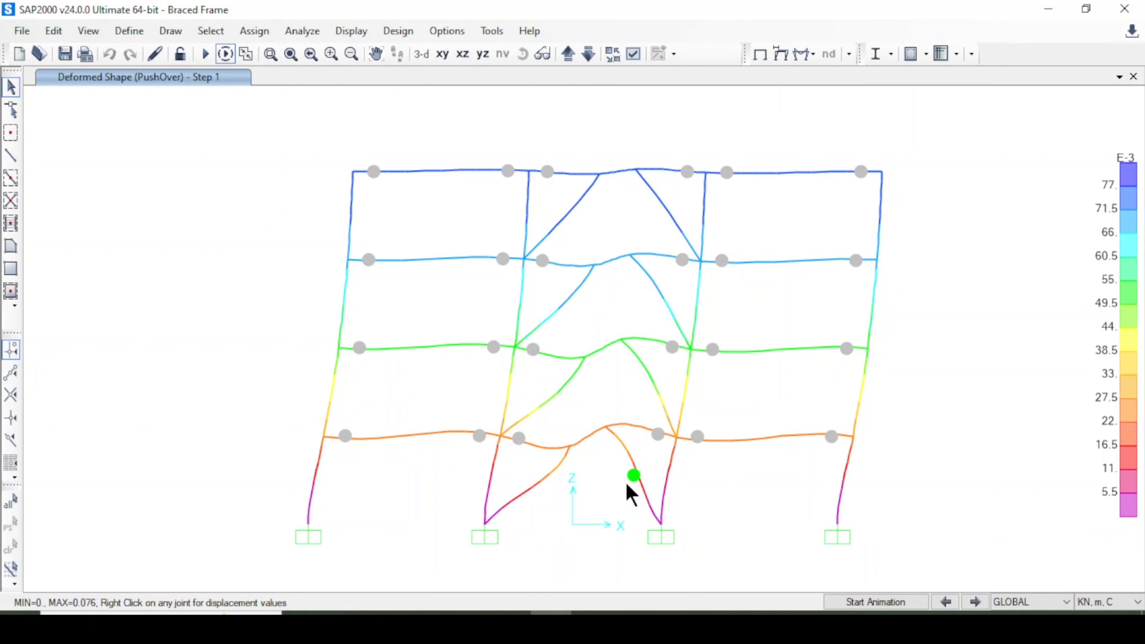
Step forward through the pushover deformed shapes from step 2 to step 10.
click(976, 602)
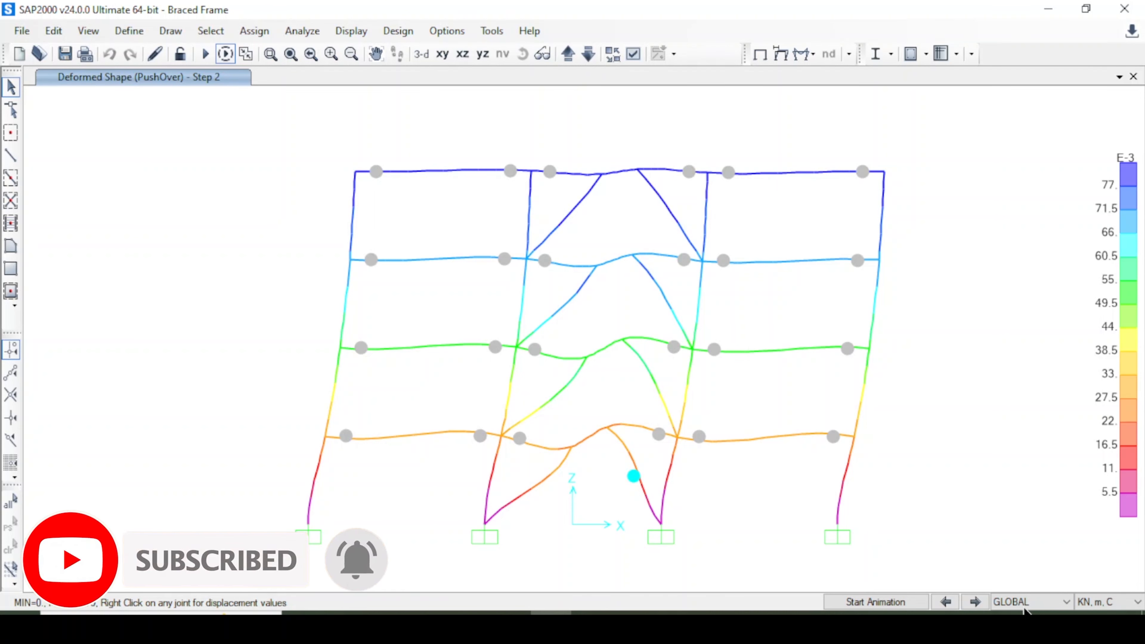
click(975, 602)
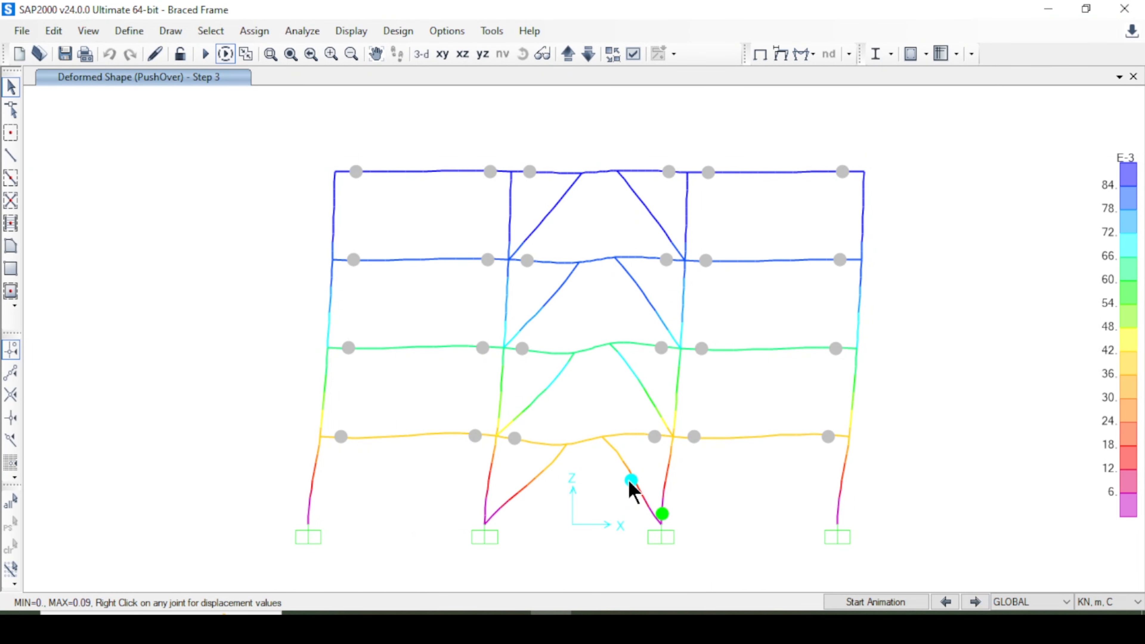
click(976, 602)
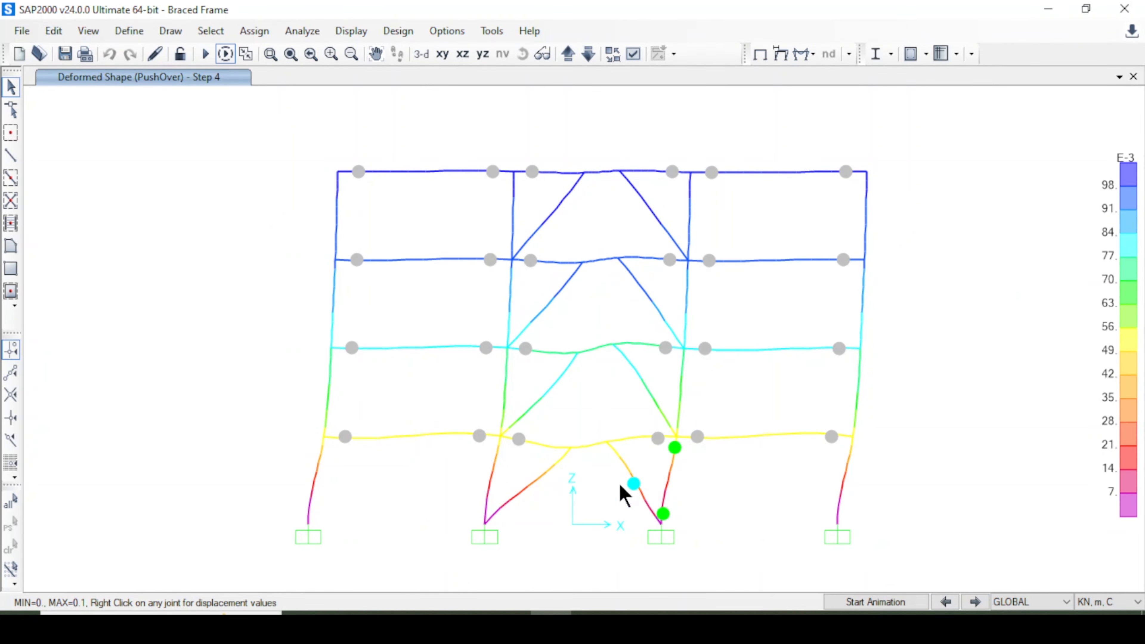
click(975, 603)
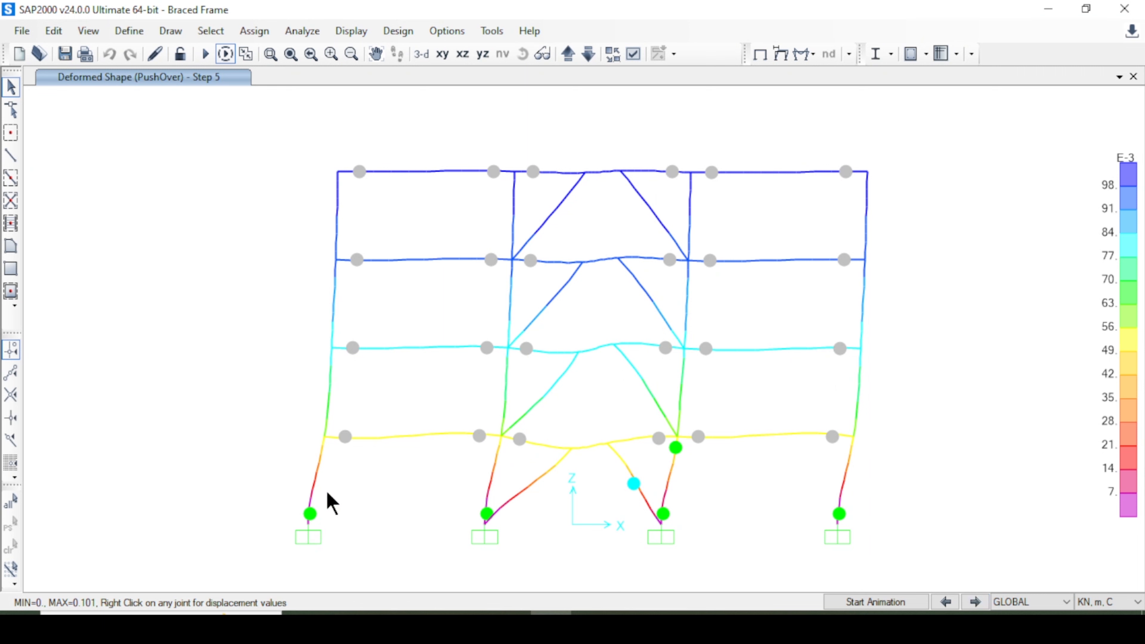
click(976, 603)
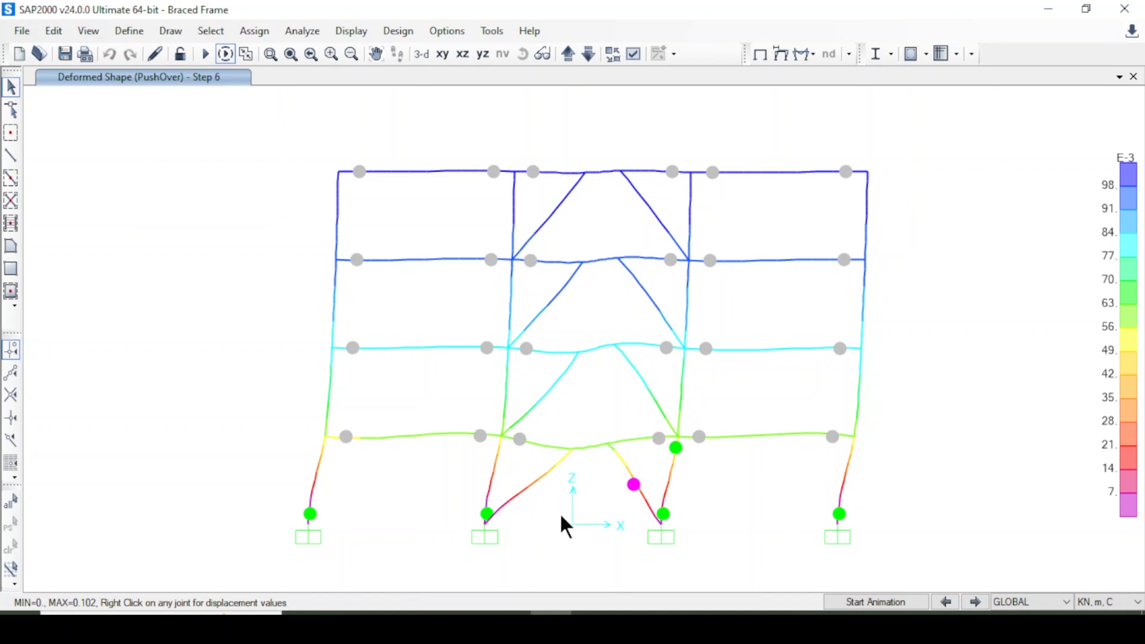
click(981, 600)
click(975, 602)
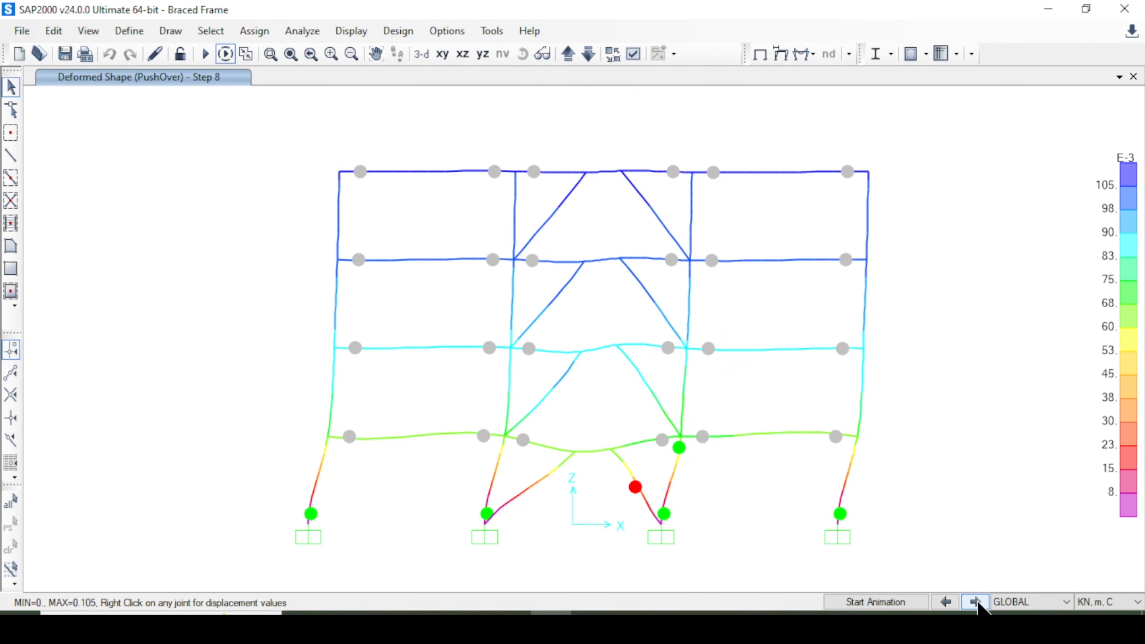
click(975, 602)
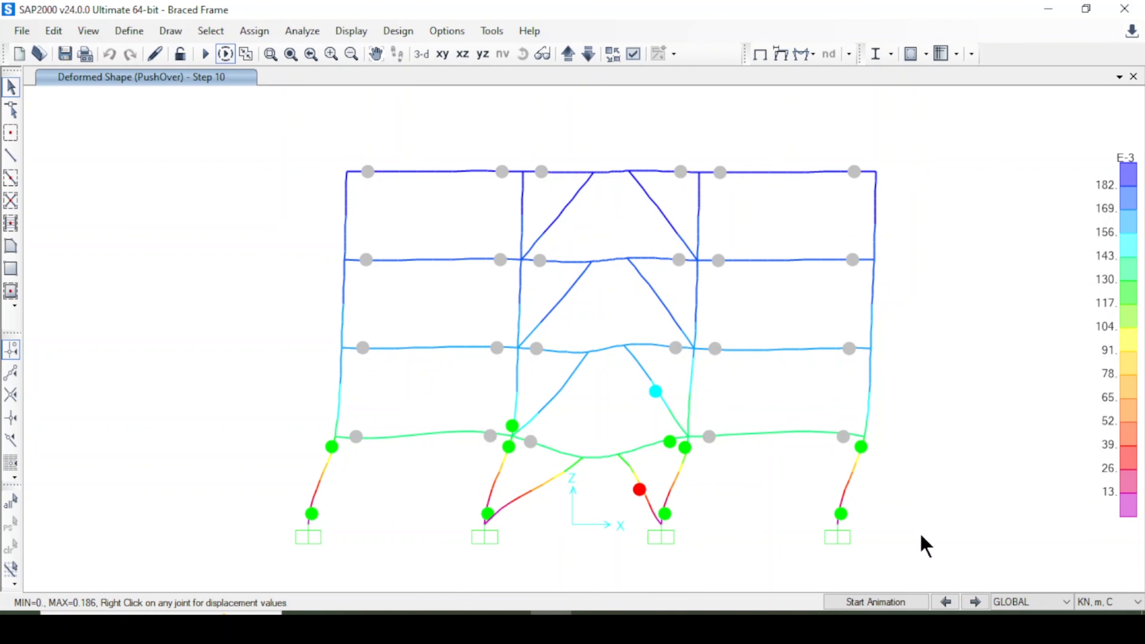
click(976, 602)
Go back to step 1 and step forward again through the early pushover steps.
click(945, 603)
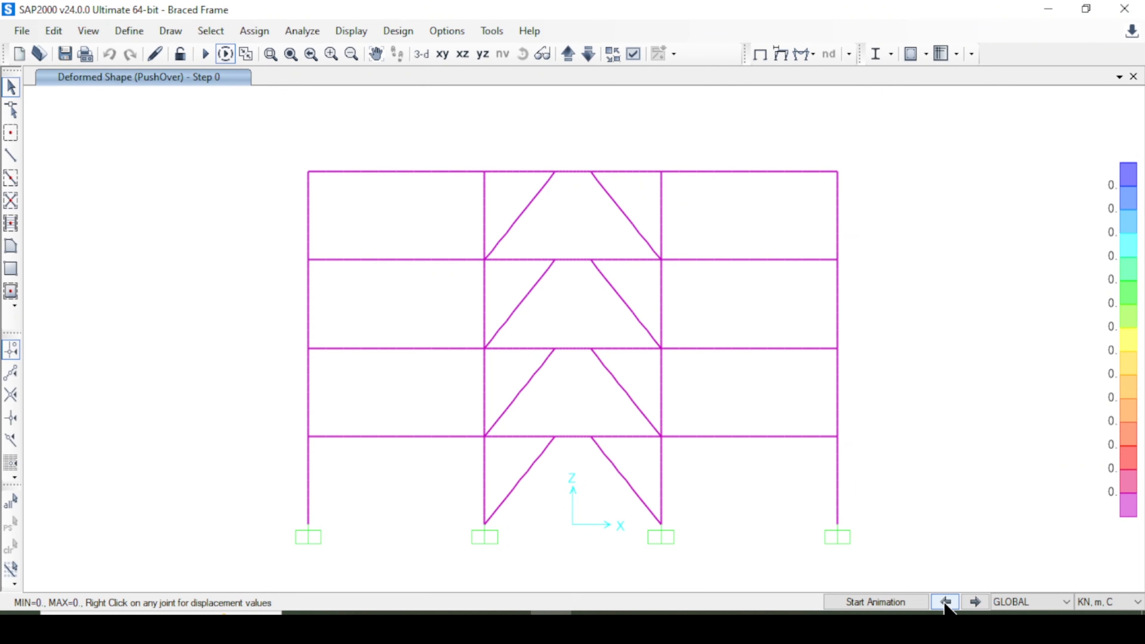
click(975, 603)
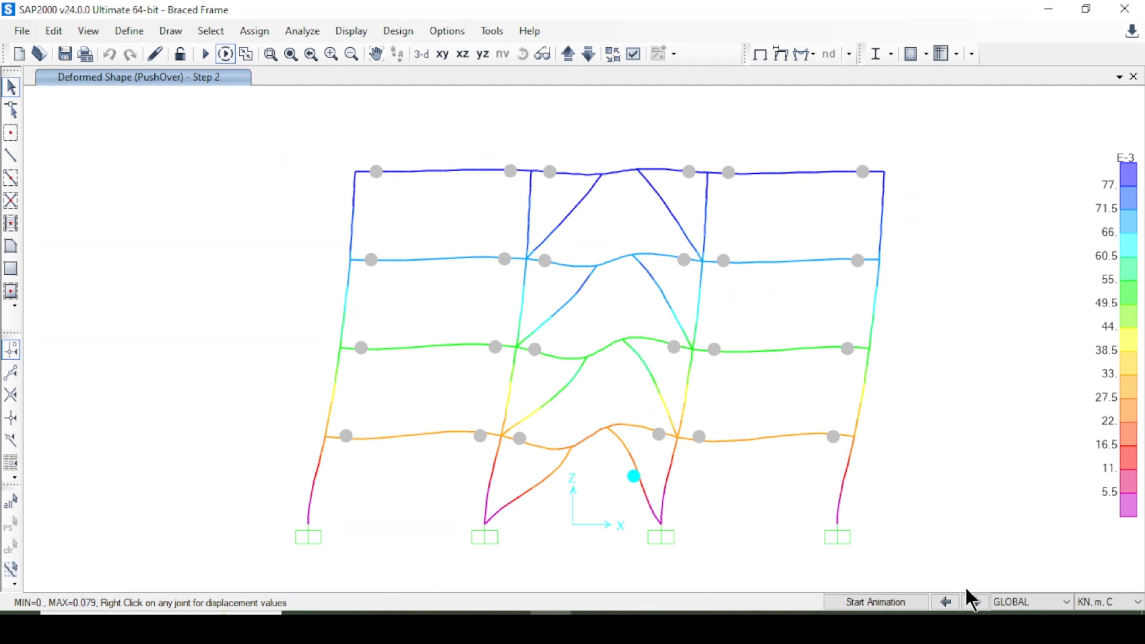
click(975, 602)
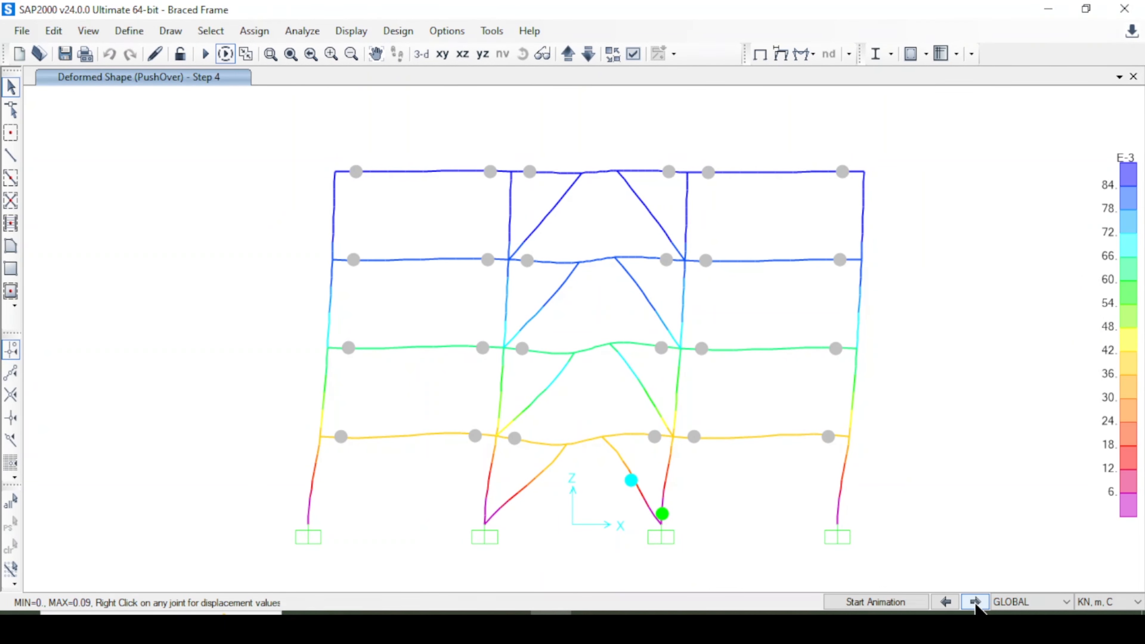
click(975, 602)
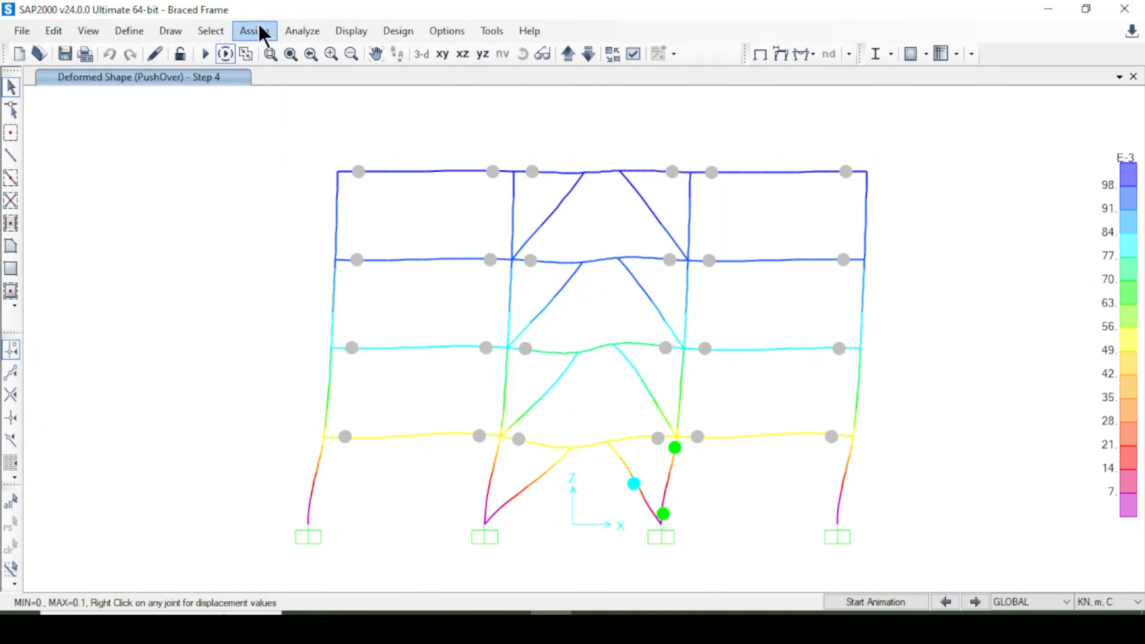
Open the static pushover curve for the PushOver case and move its window aside.
click(351, 31)
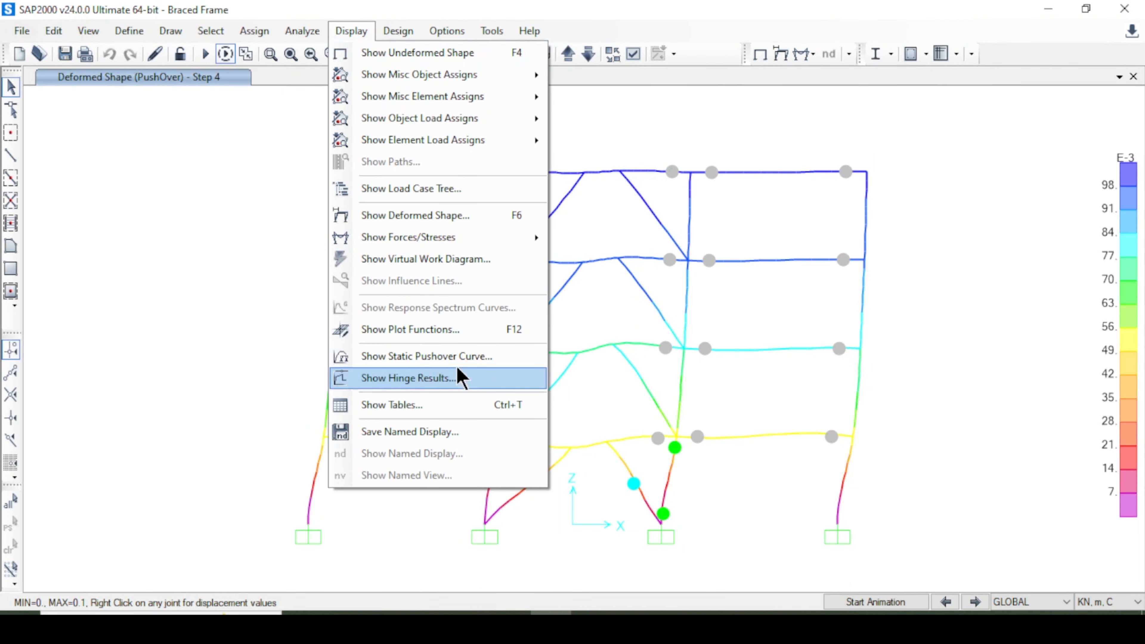
click(450, 359)
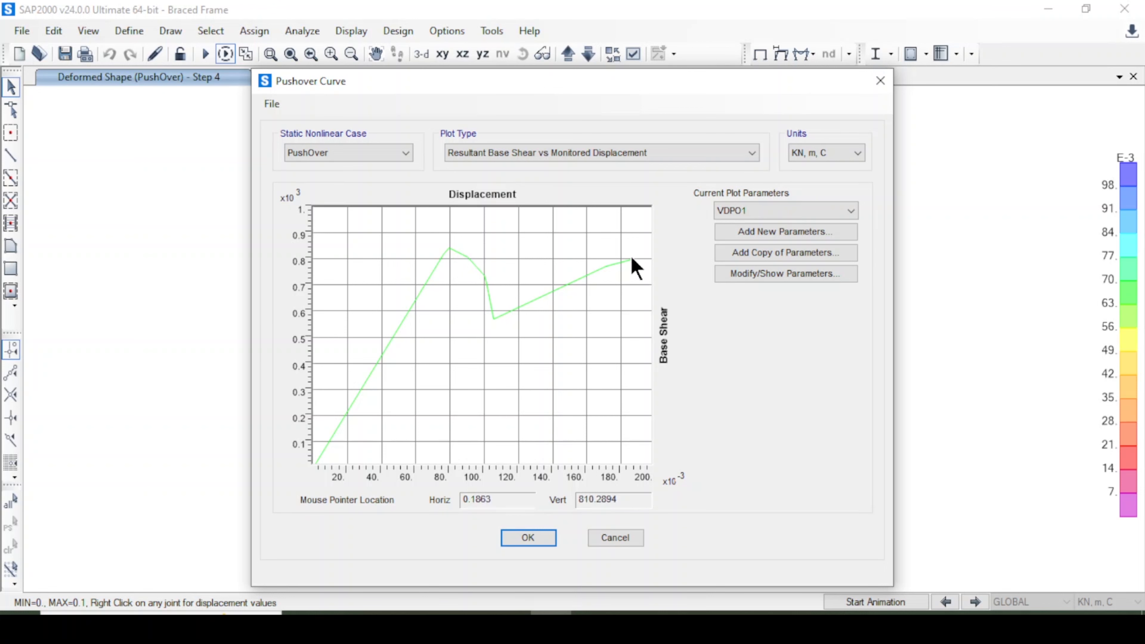
drag(569, 80, 640, 68)
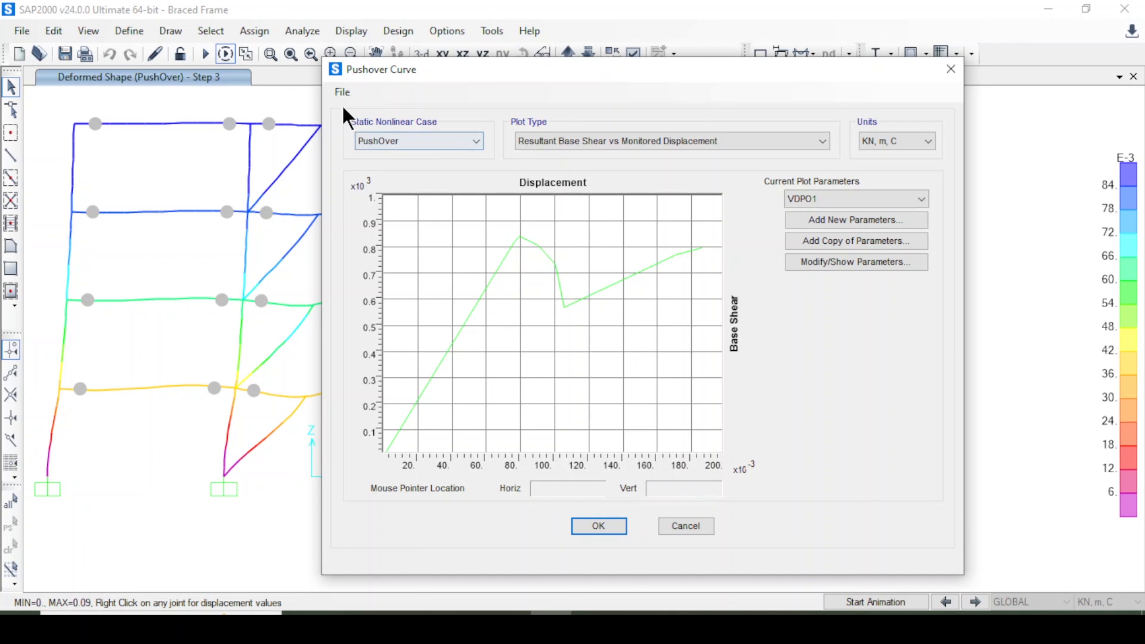
click(342, 93)
click(366, 108)
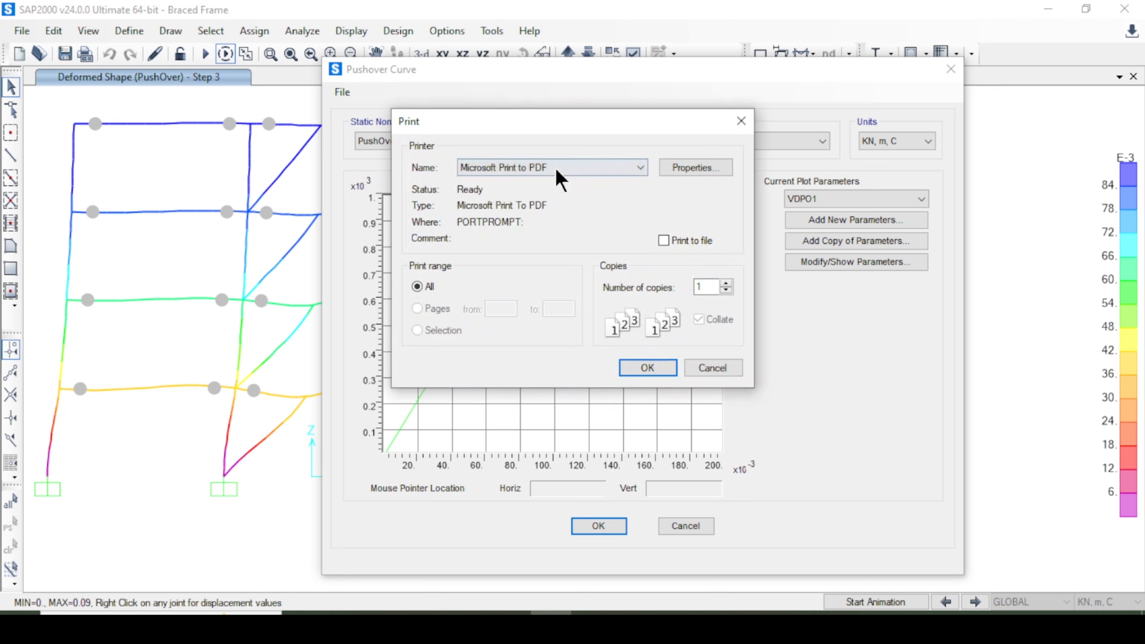
click(560, 169)
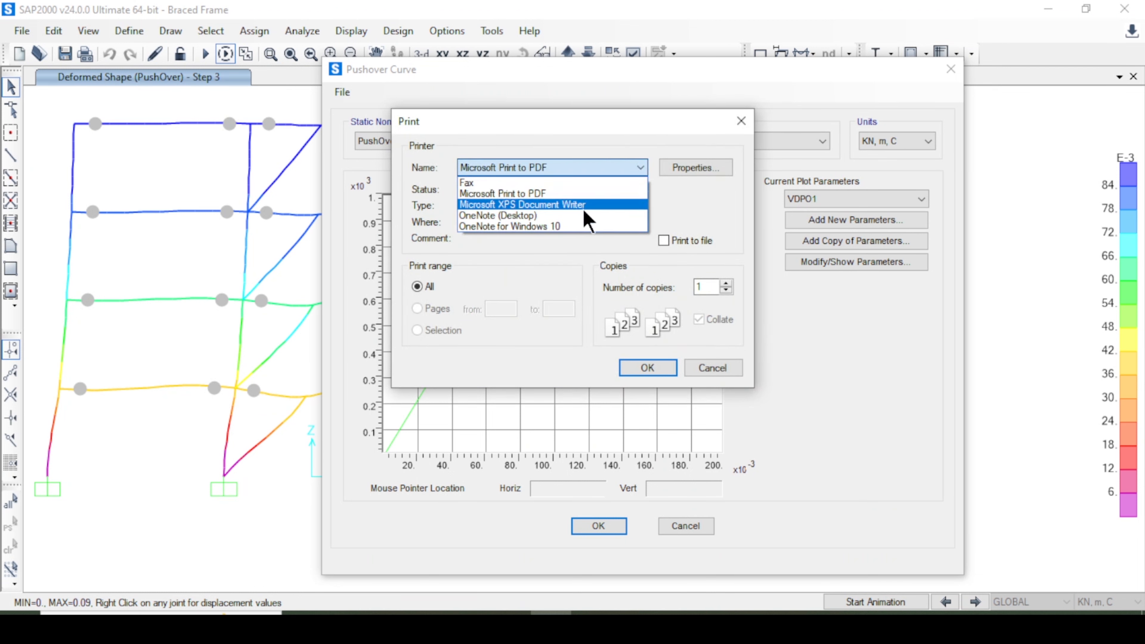
click(572, 266)
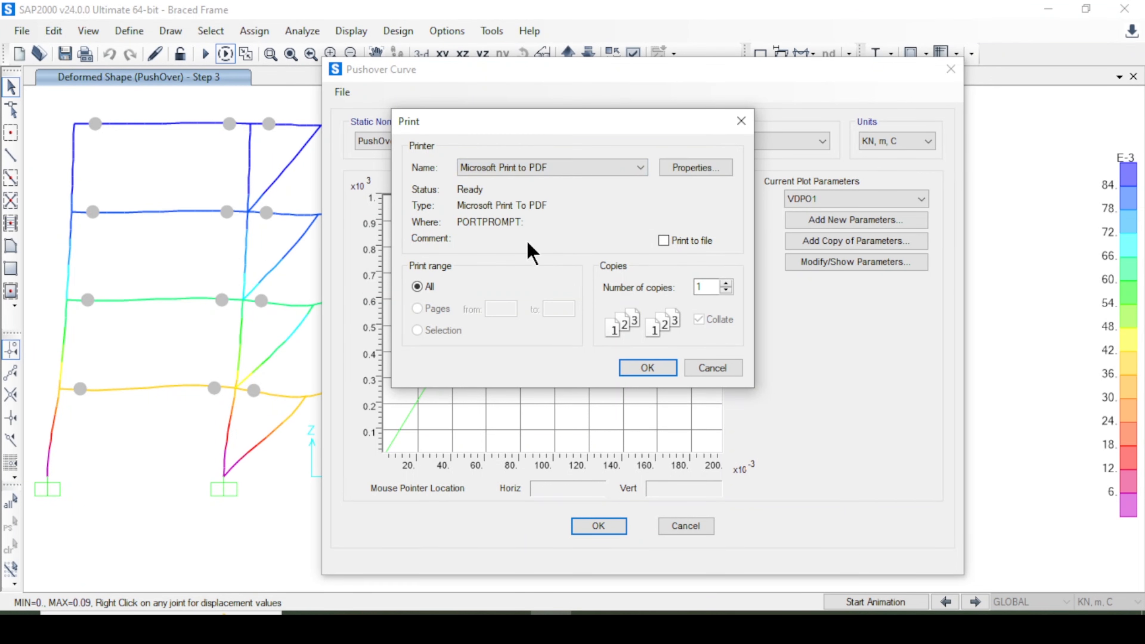
click(714, 367)
Display the pushover capacity curve table and examine its displacement and base force columns.
click(342, 92)
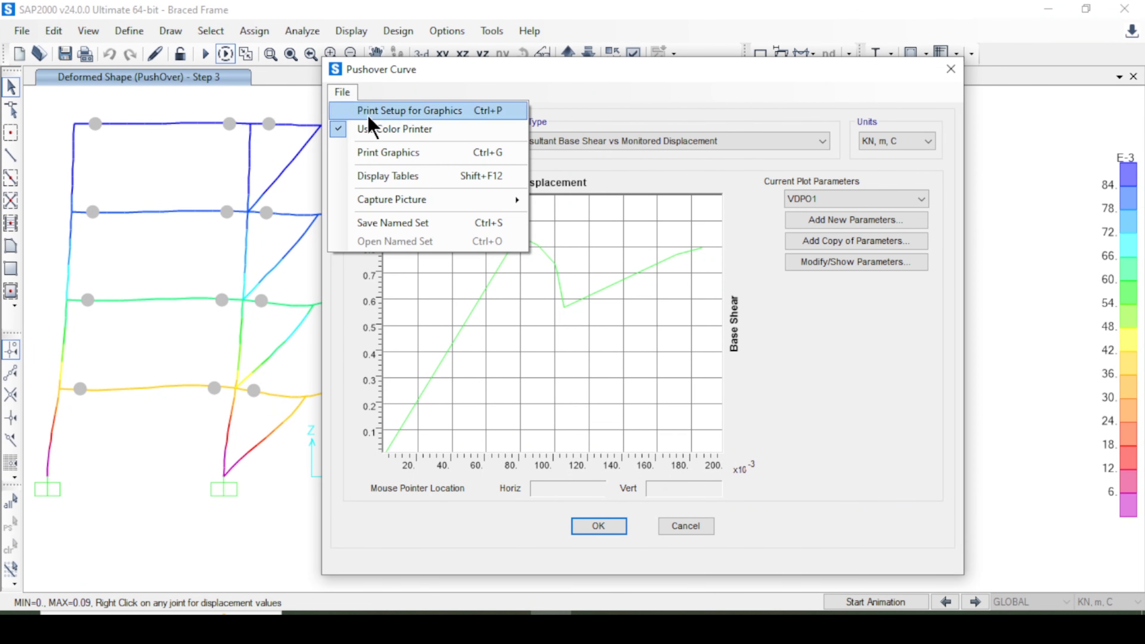
click(430, 181)
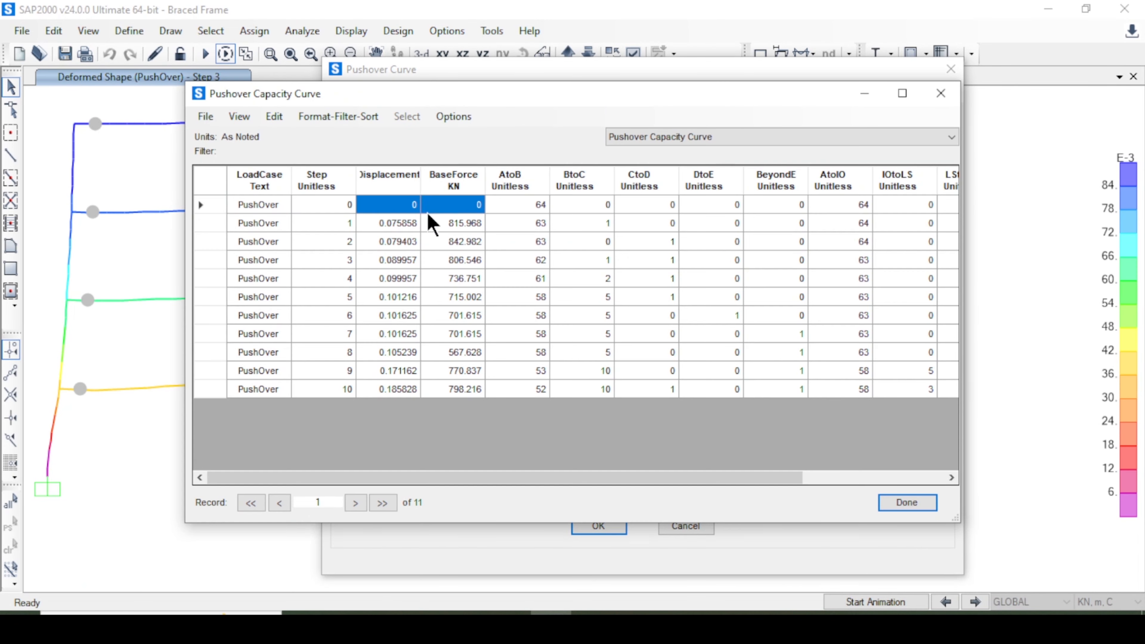
drag(429, 213, 434, 436)
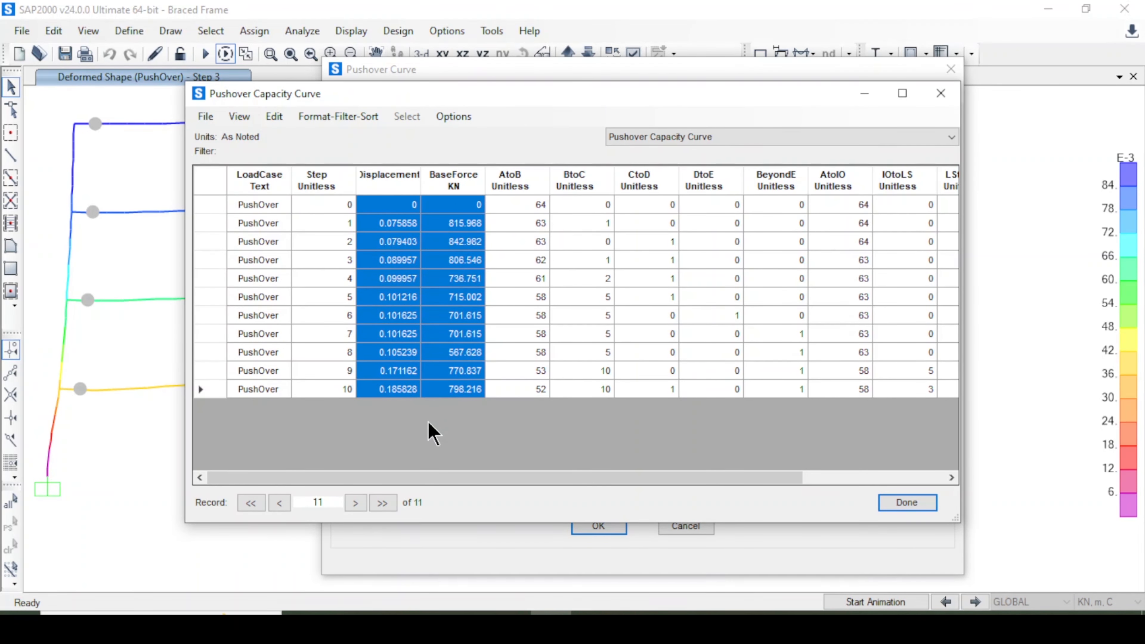
click(454, 222)
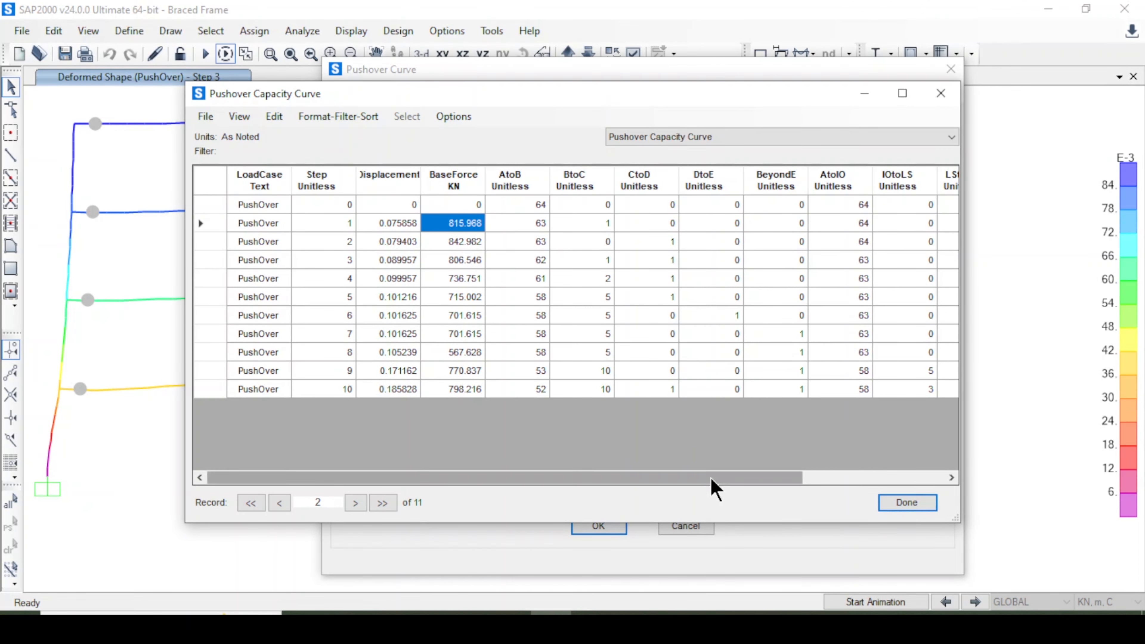
drag(713, 487, 789, 485)
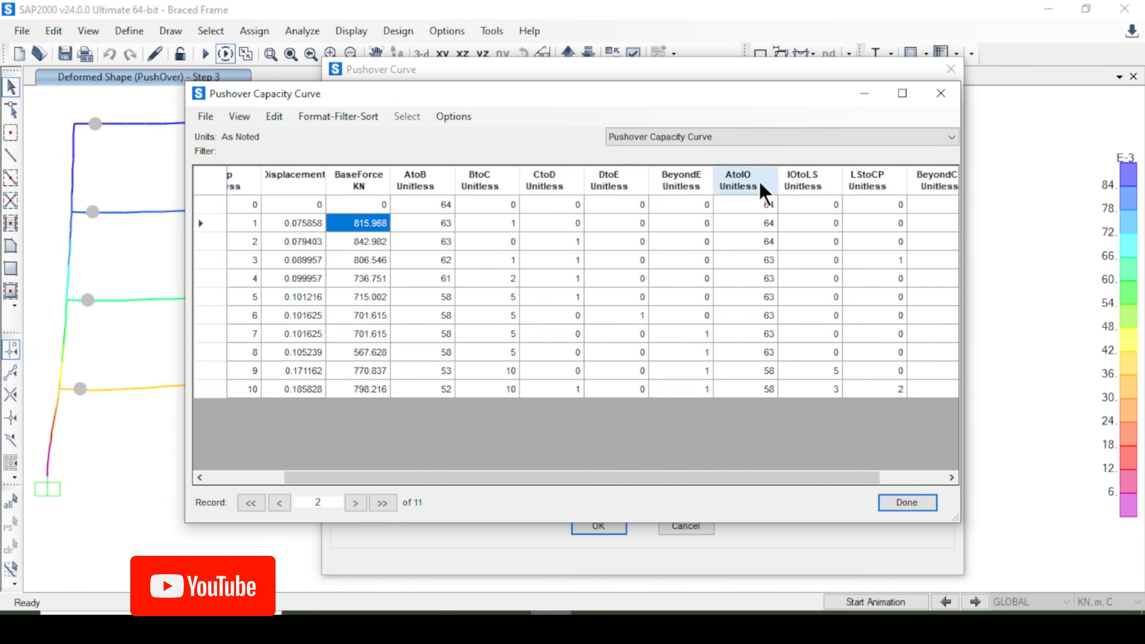
Sort the capacity curve table by the hinge-state columns to compare the steps.
click(823, 185)
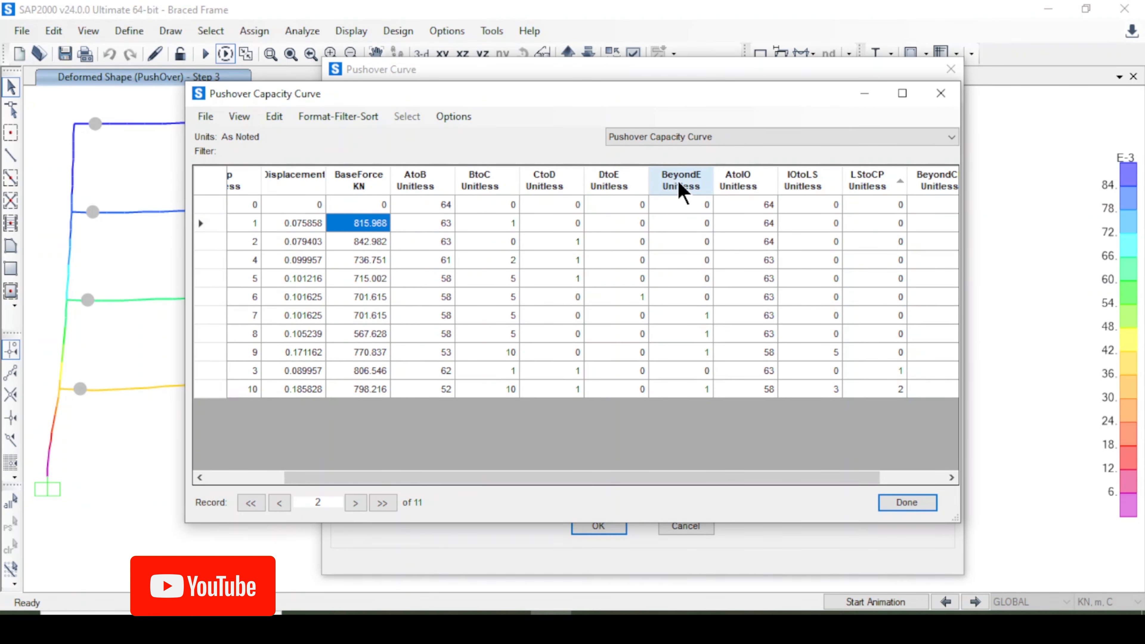
click(682, 191)
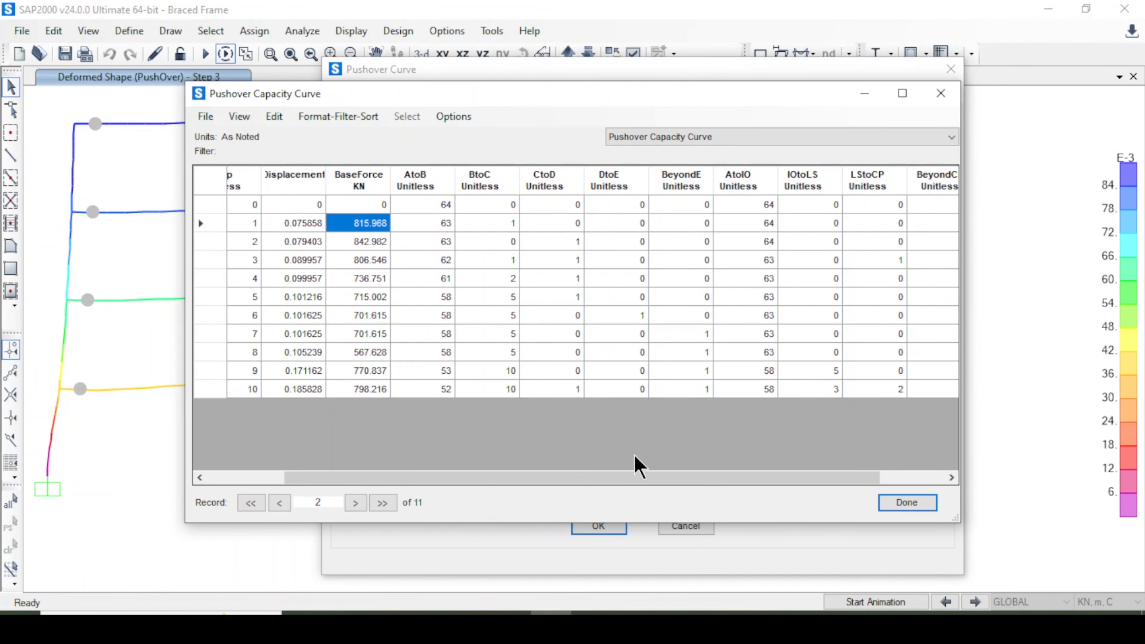
drag(636, 477, 721, 481)
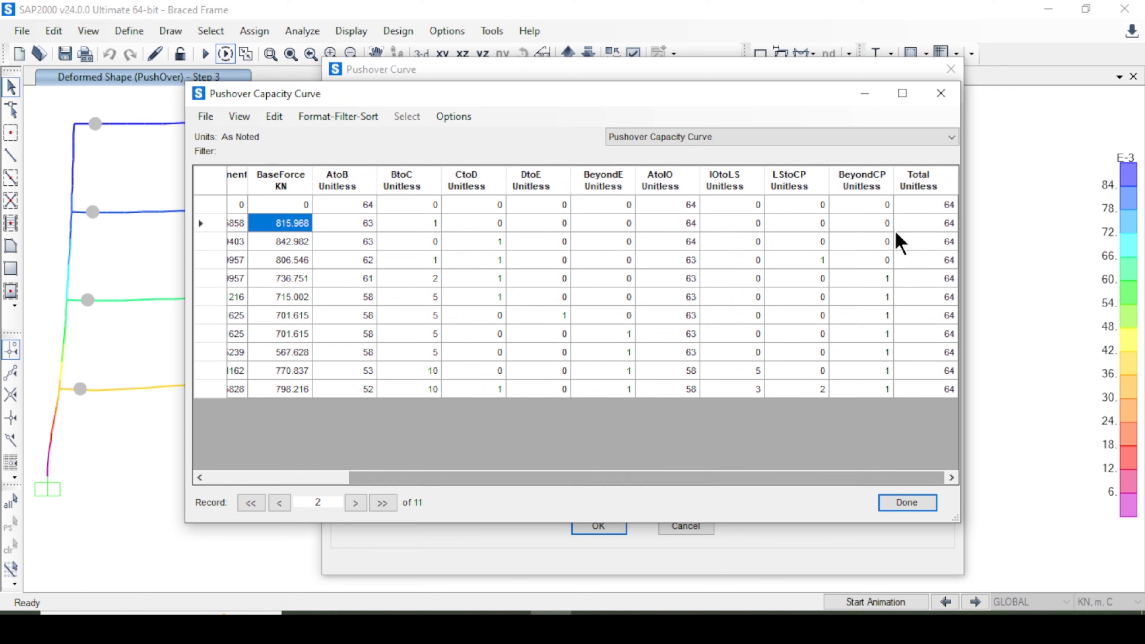
click(802, 187)
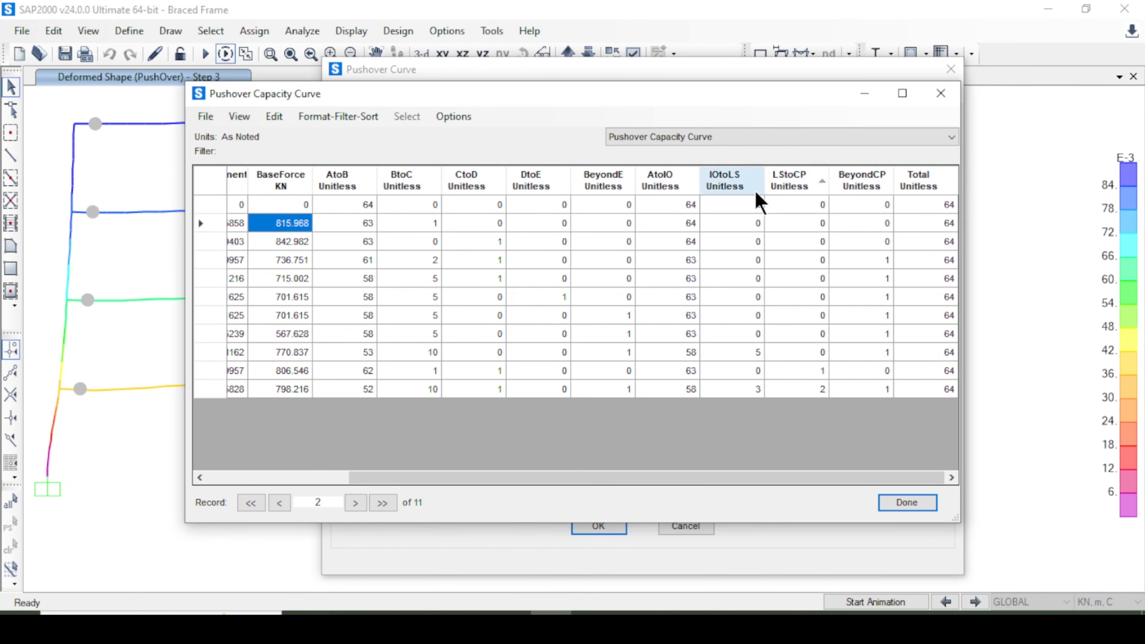
click(745, 189)
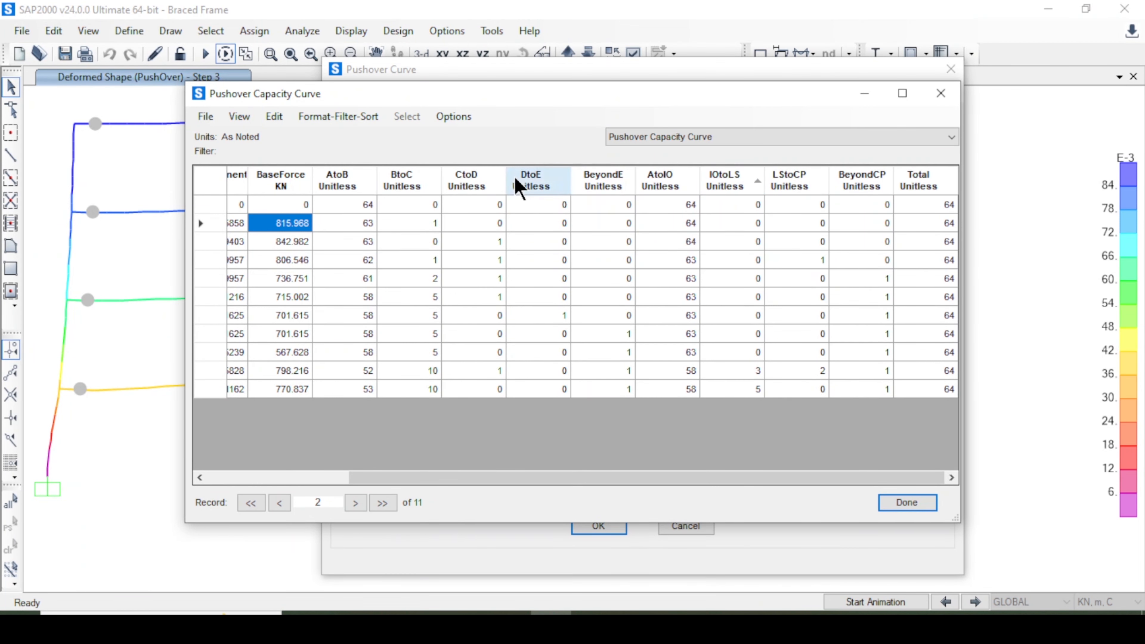
drag(656, 485, 337, 337)
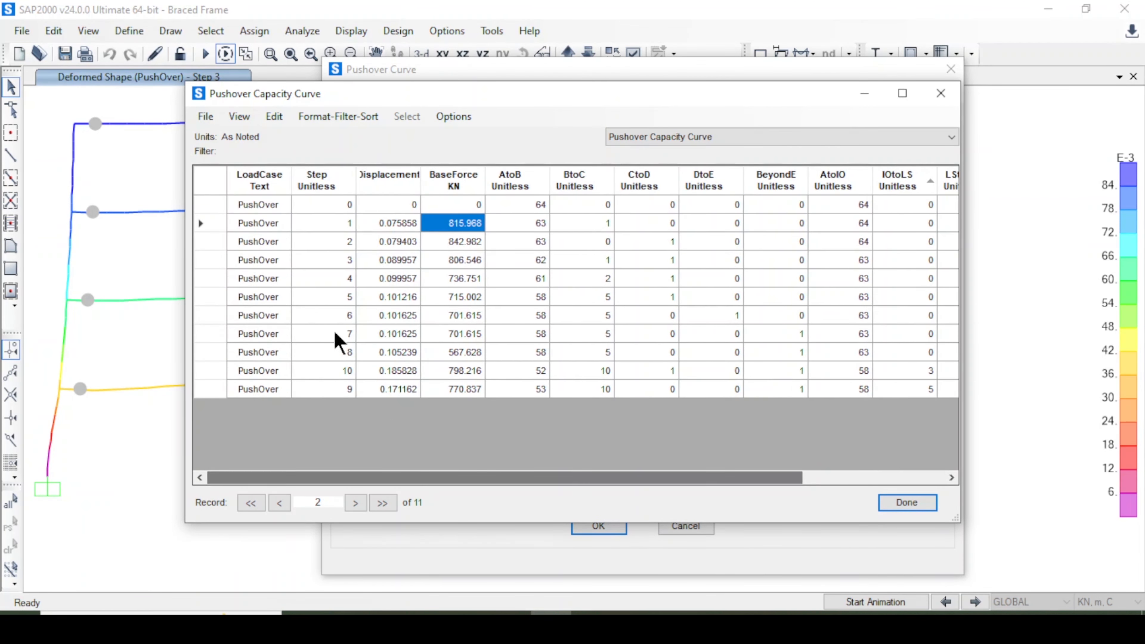
Redisplay the capacity curve table in step order through the table display options.
click(206, 118)
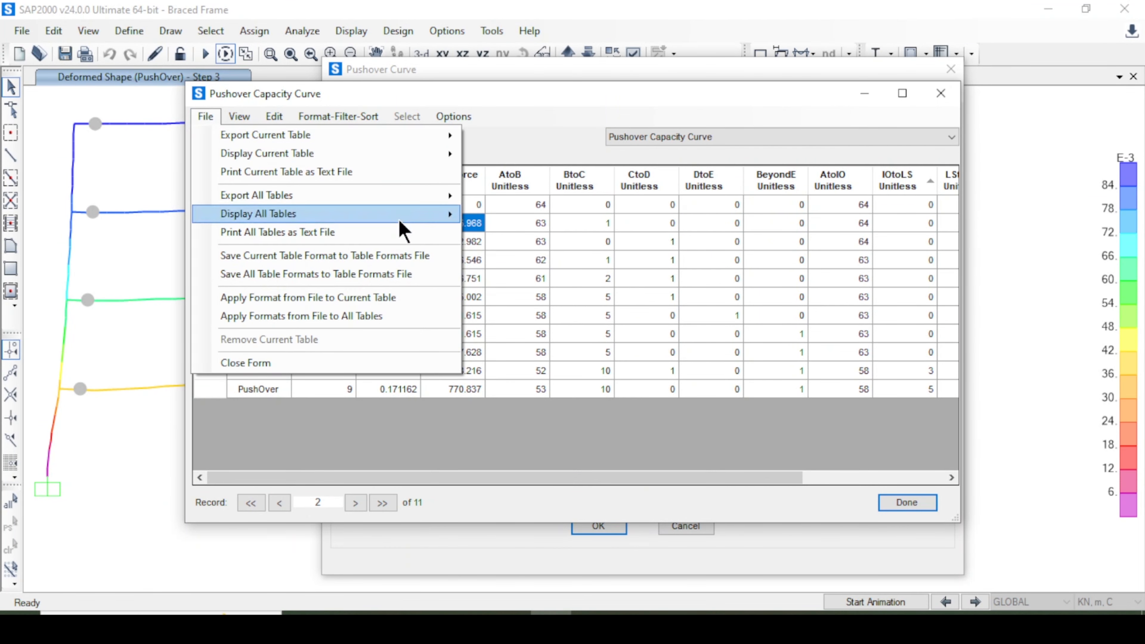
mouse_move(408, 198)
click(538, 198)
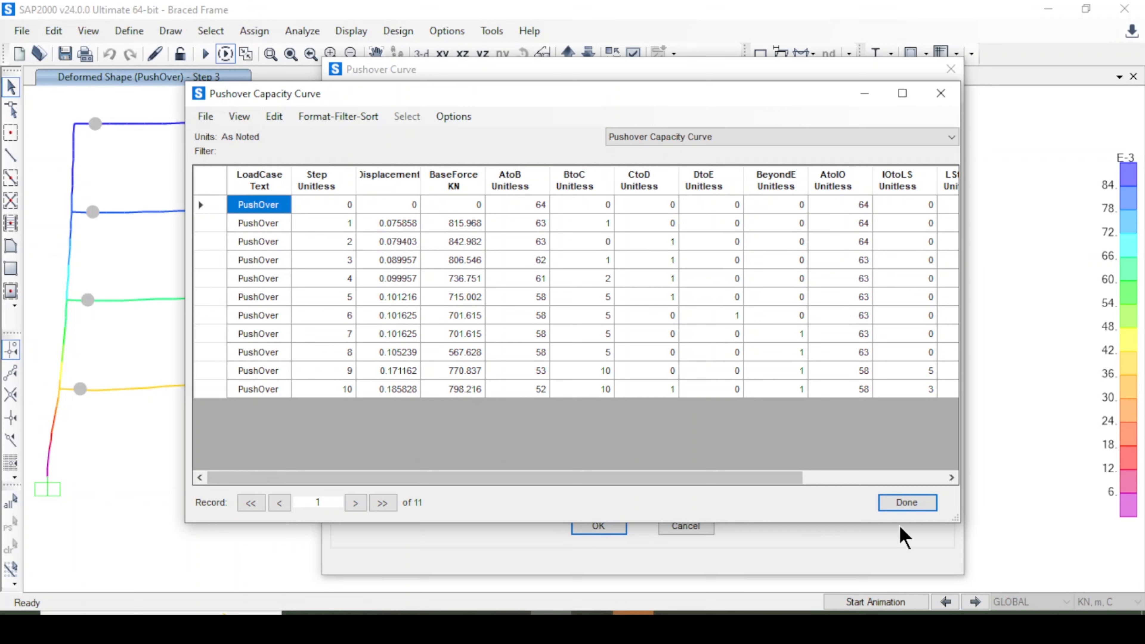
Select the displacement and base force columns of the pushover capacity curve table, then close the table.
drag(390, 207, 493, 307)
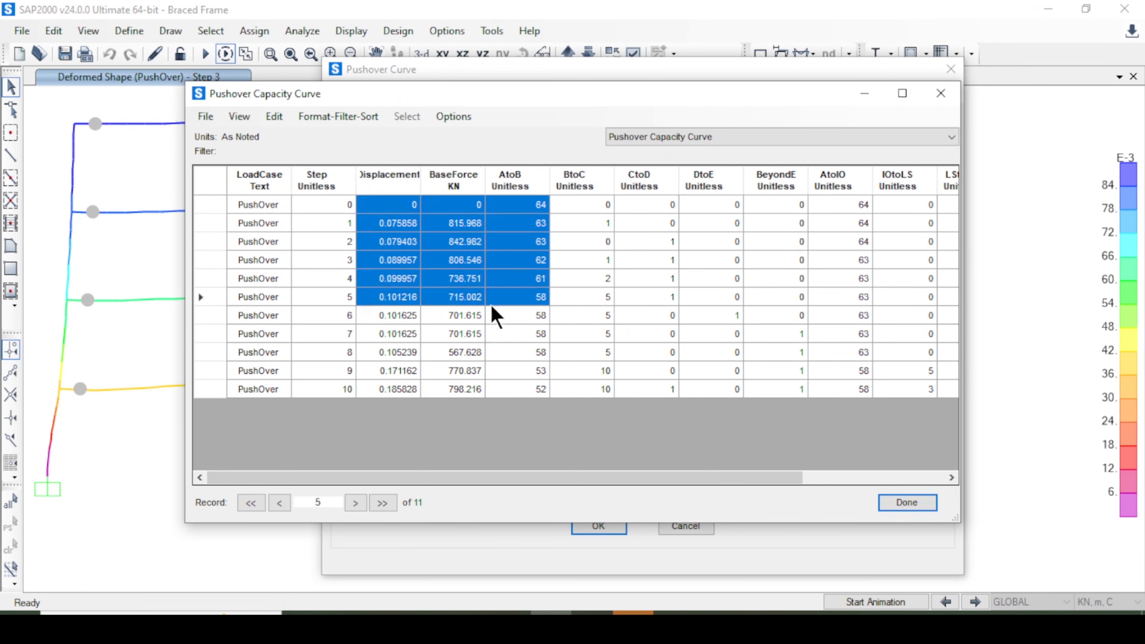
click(392, 316)
drag(414, 209, 441, 391)
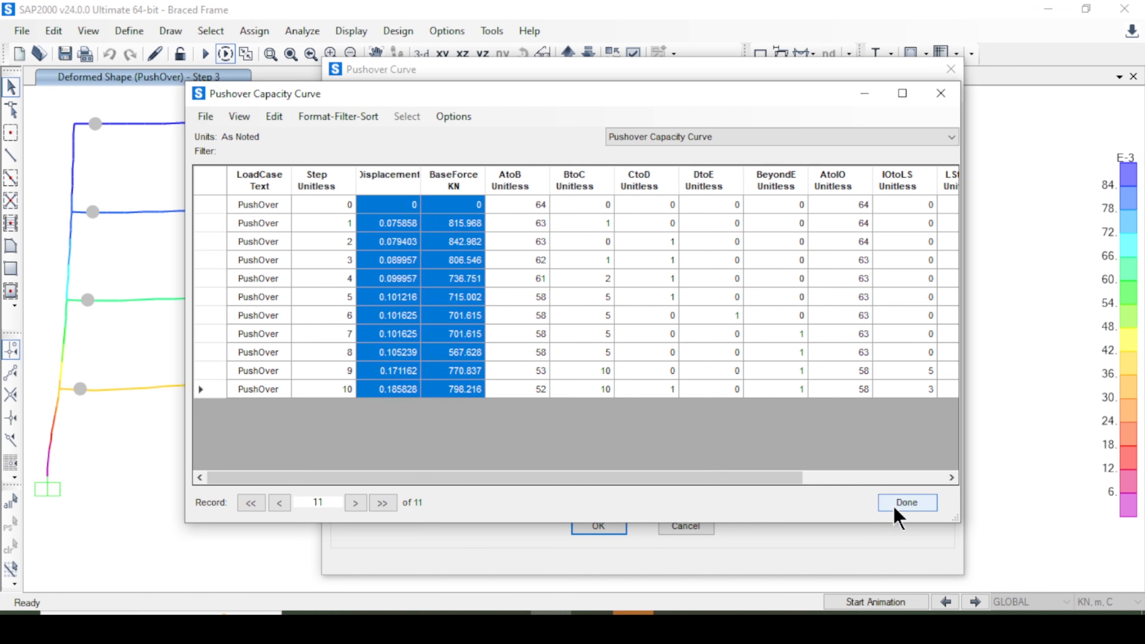
click(902, 503)
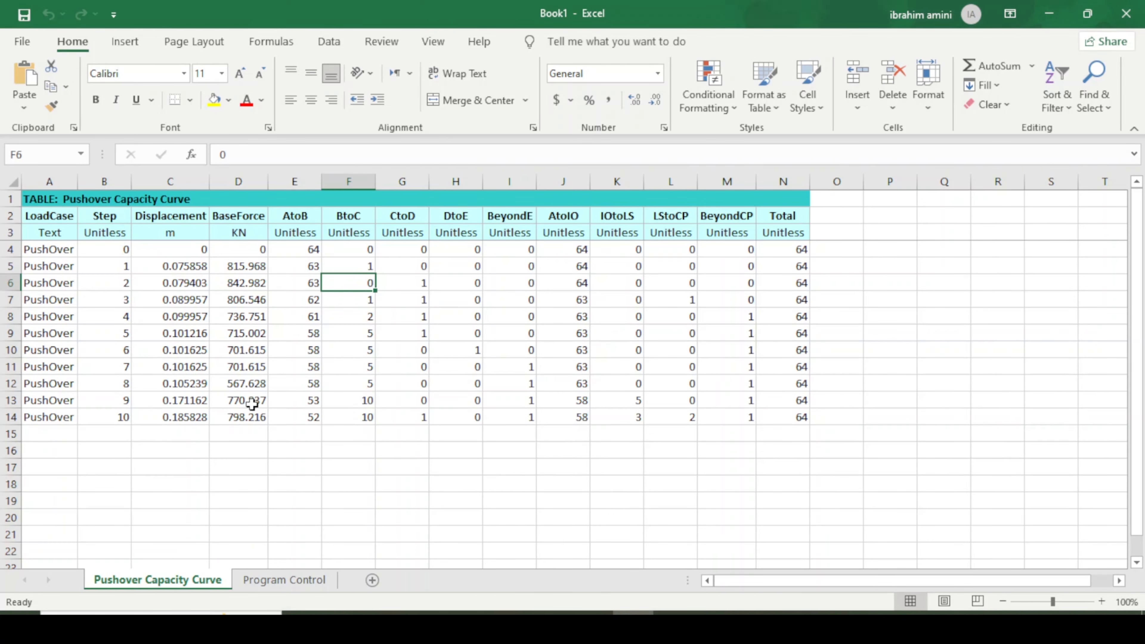
Highlight the displacement, base force and hinge-state columns of the exported capacity curve in the spreadsheet, then return to SAP2000.
drag(167, 221, 237, 420)
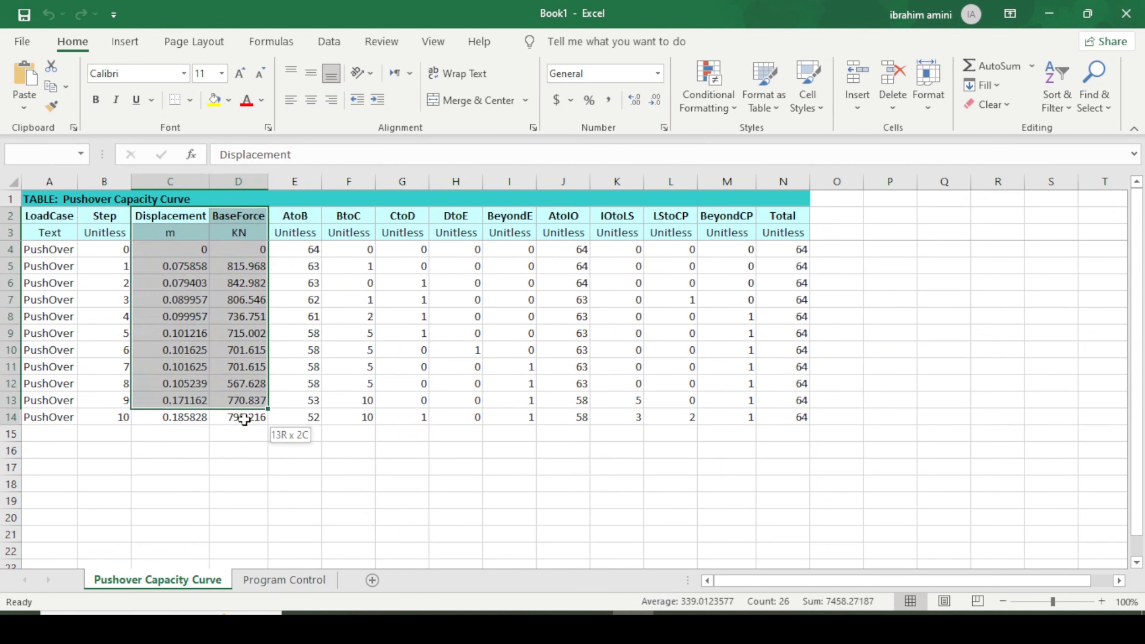
click(238, 434)
drag(594, 219, 792, 415)
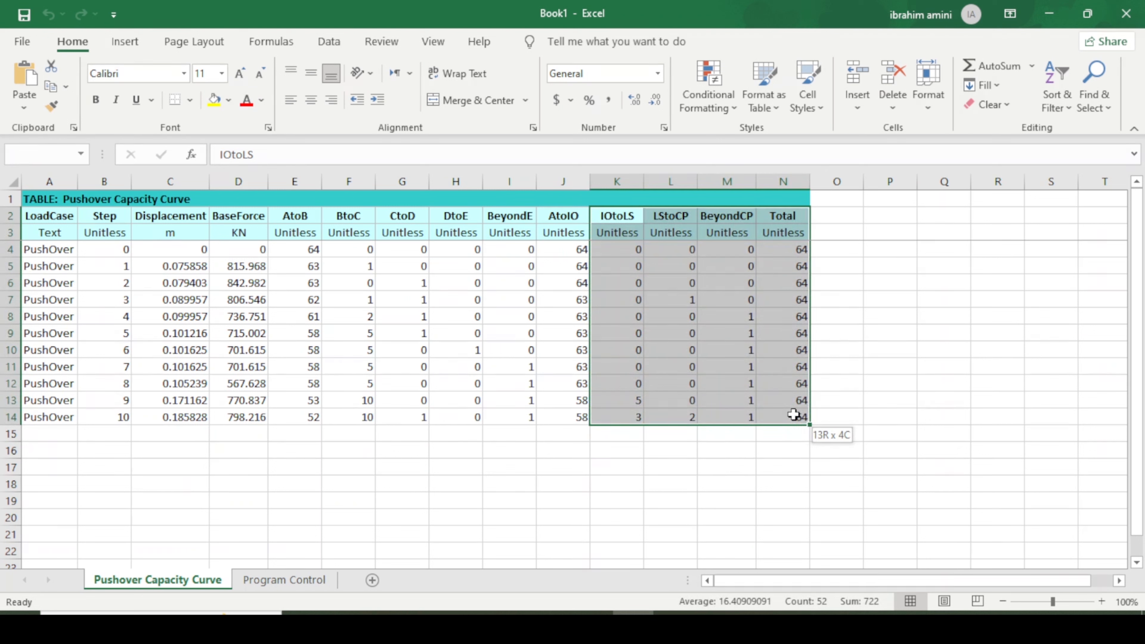
key(alt+Tab)
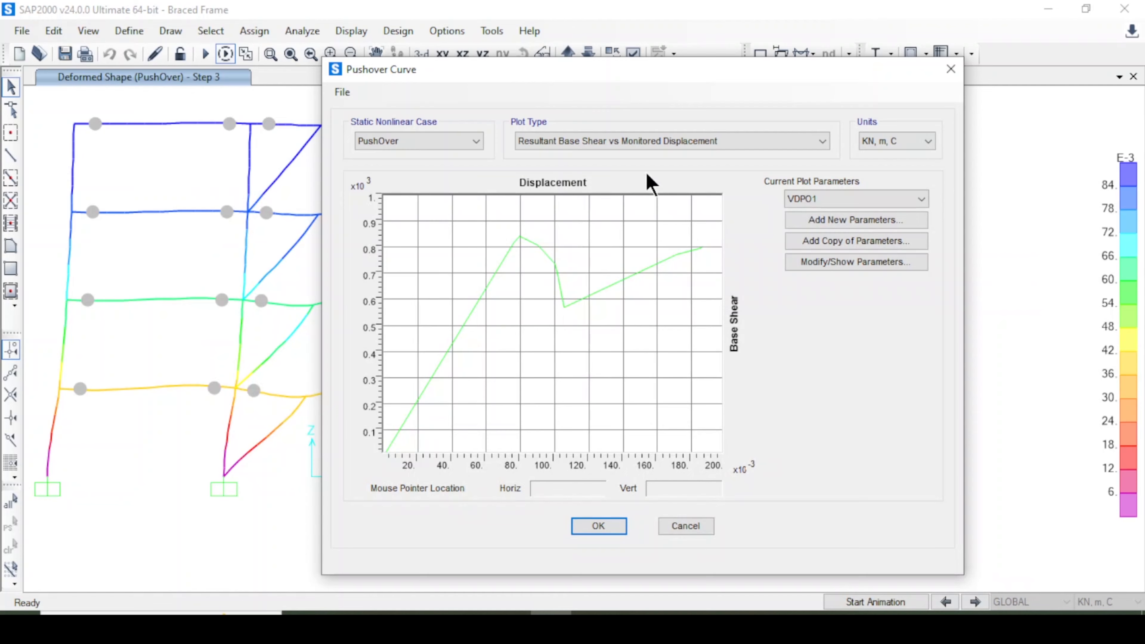
Switch the pushover plot type to FEMA 440 Equivalent Linearization and ATC-40 Capacity Spectrum to compare their performance points.
click(643, 145)
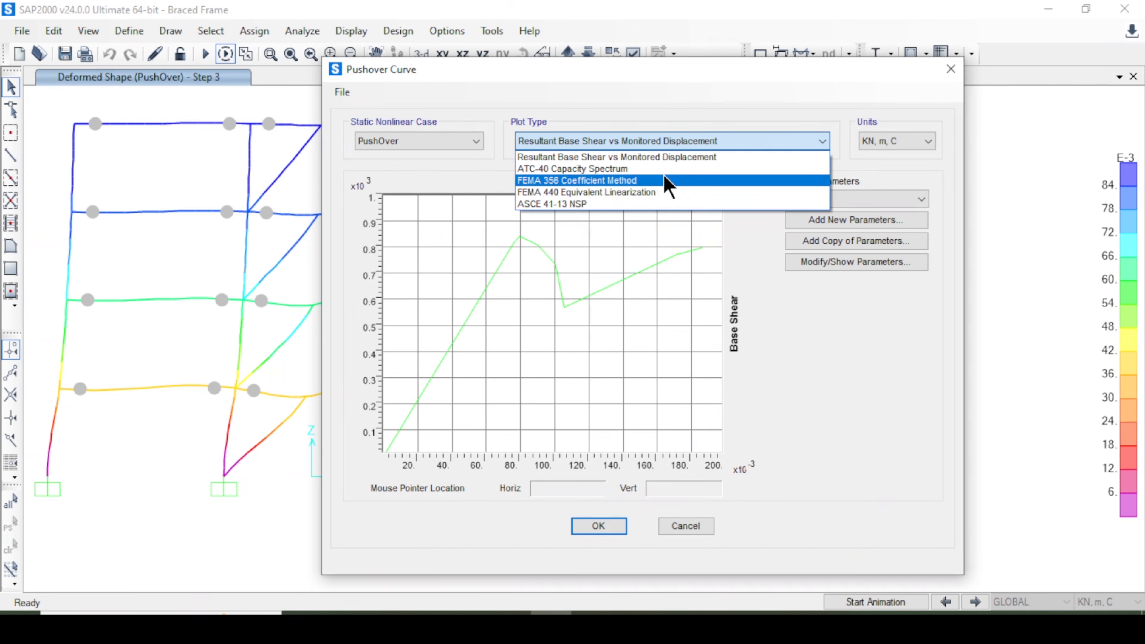
click(654, 139)
click(649, 142)
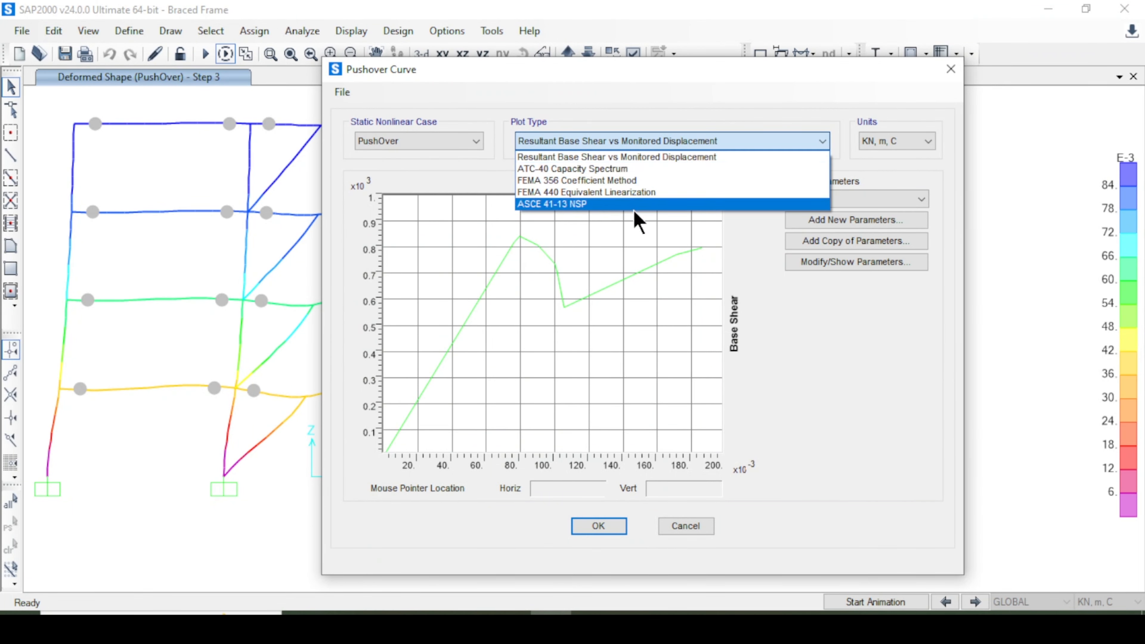
click(640, 192)
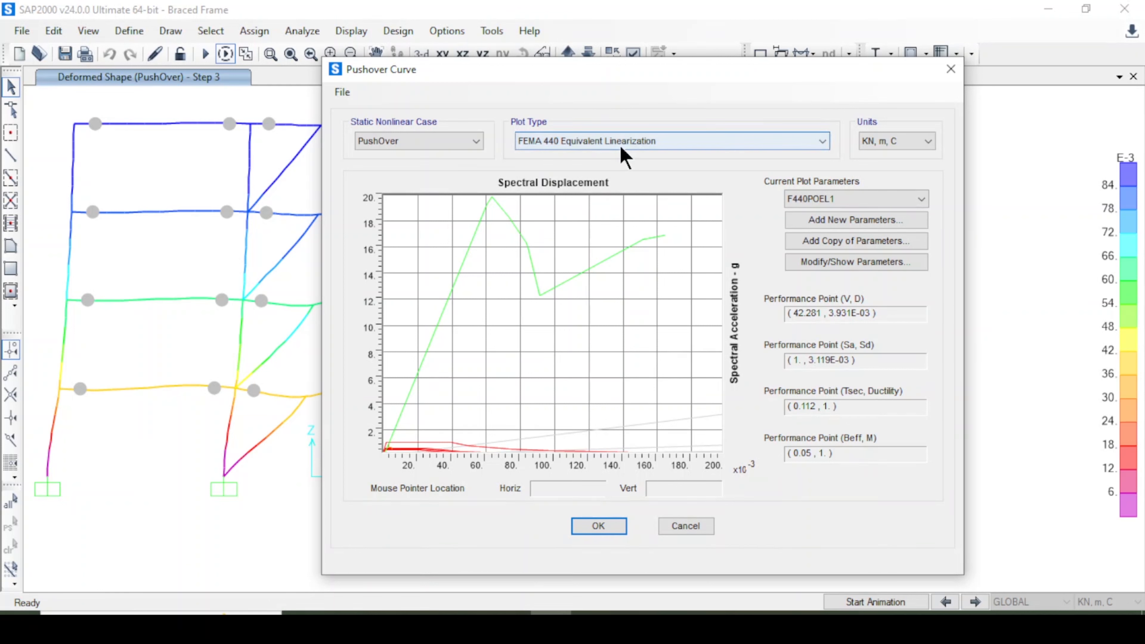
click(591, 142)
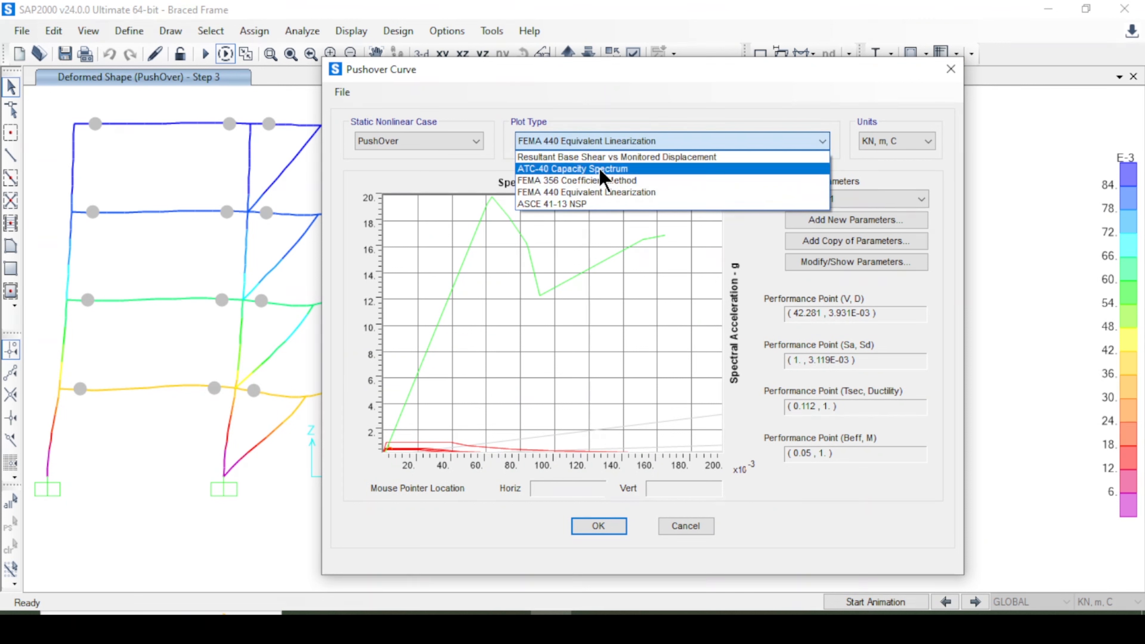
click(603, 170)
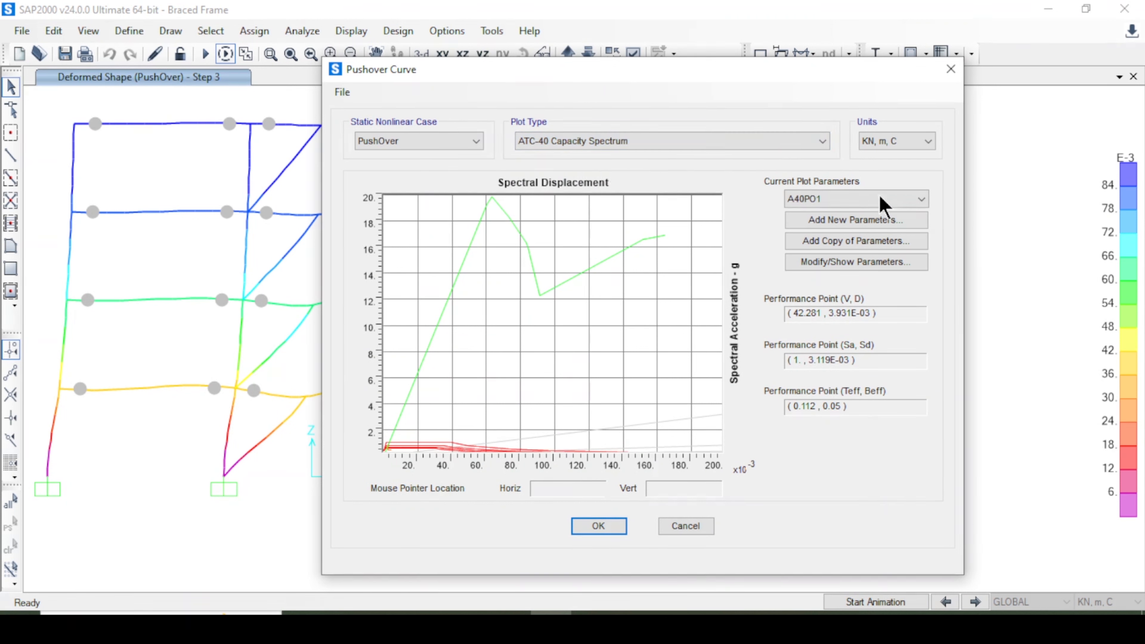
click(890, 200)
click(892, 211)
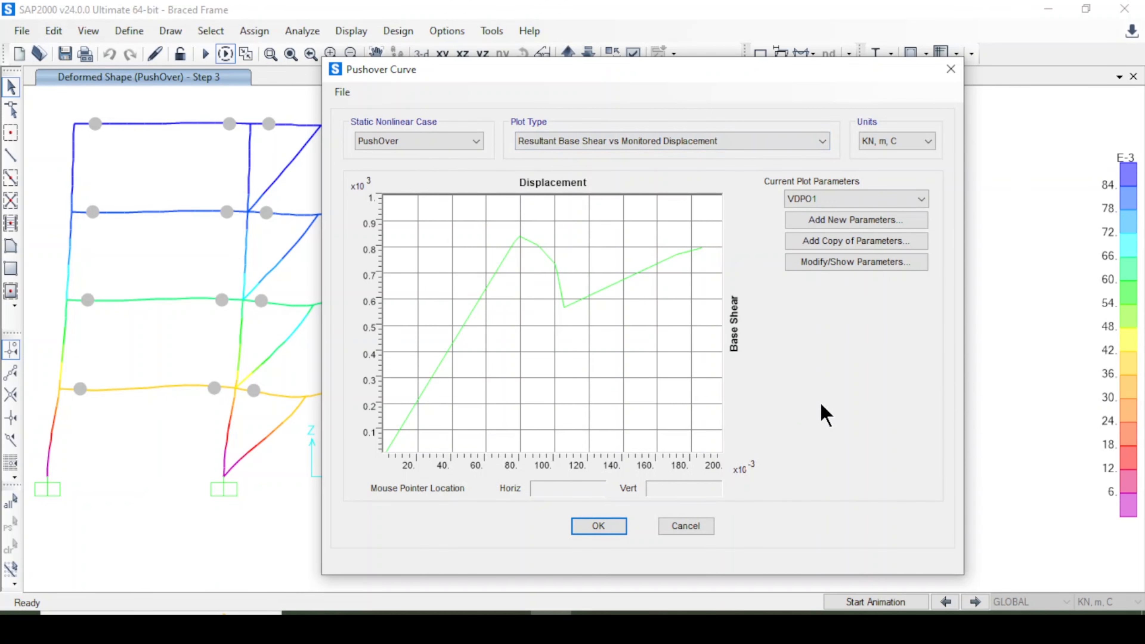
Close the pushover curve window and open the hinge results display.
drag(692, 77, 787, 76)
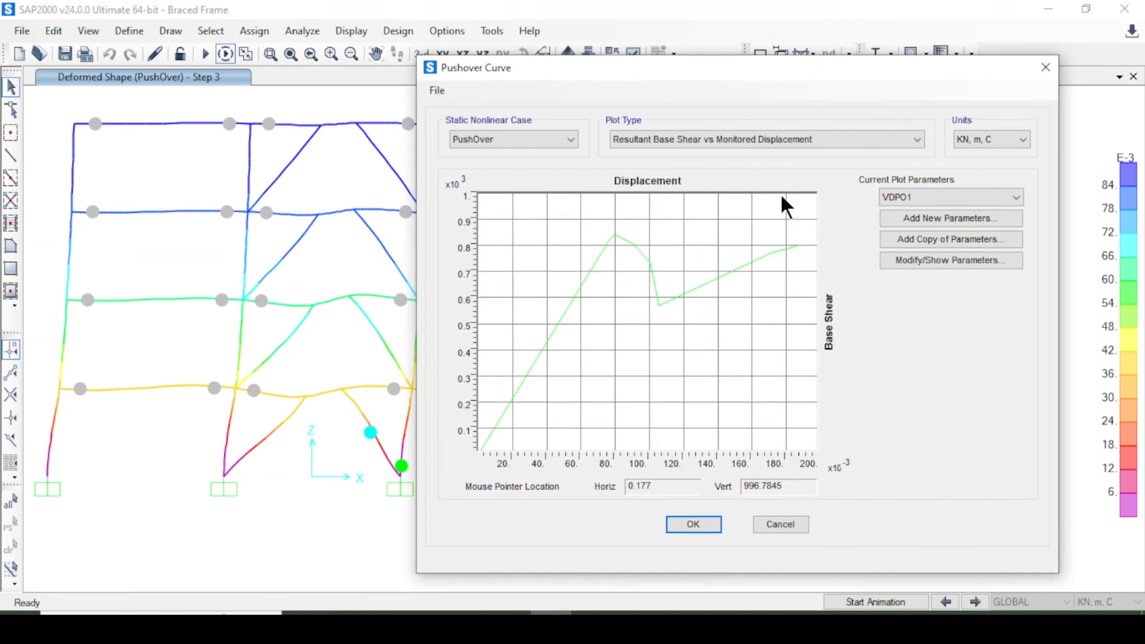
click(769, 141)
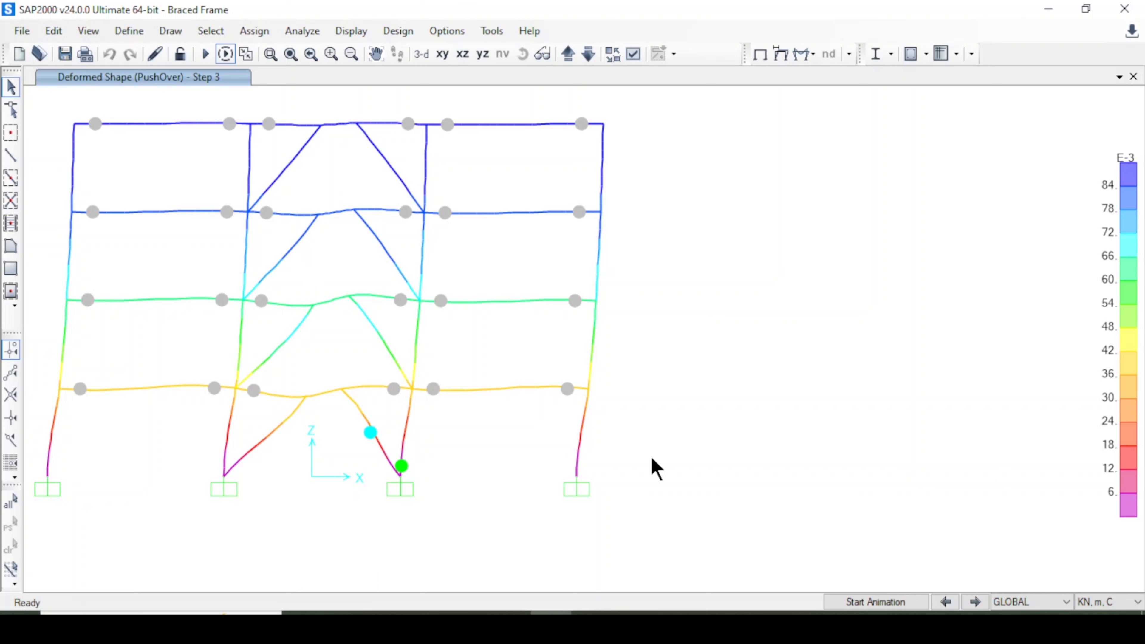
middle_drag(652, 458, 880, 420)
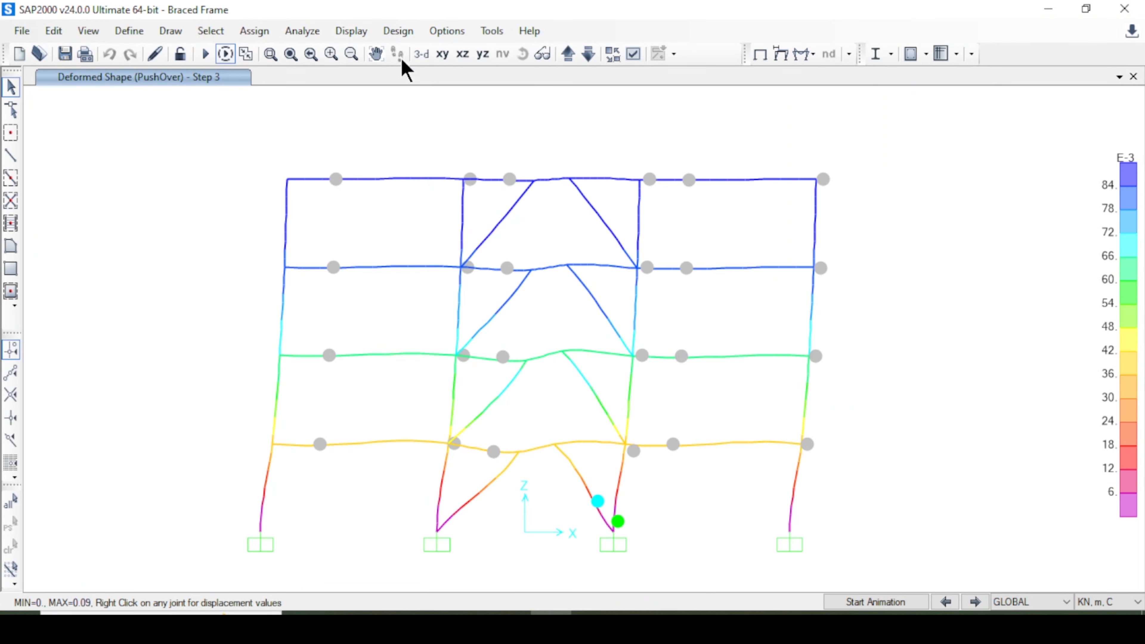
click(351, 31)
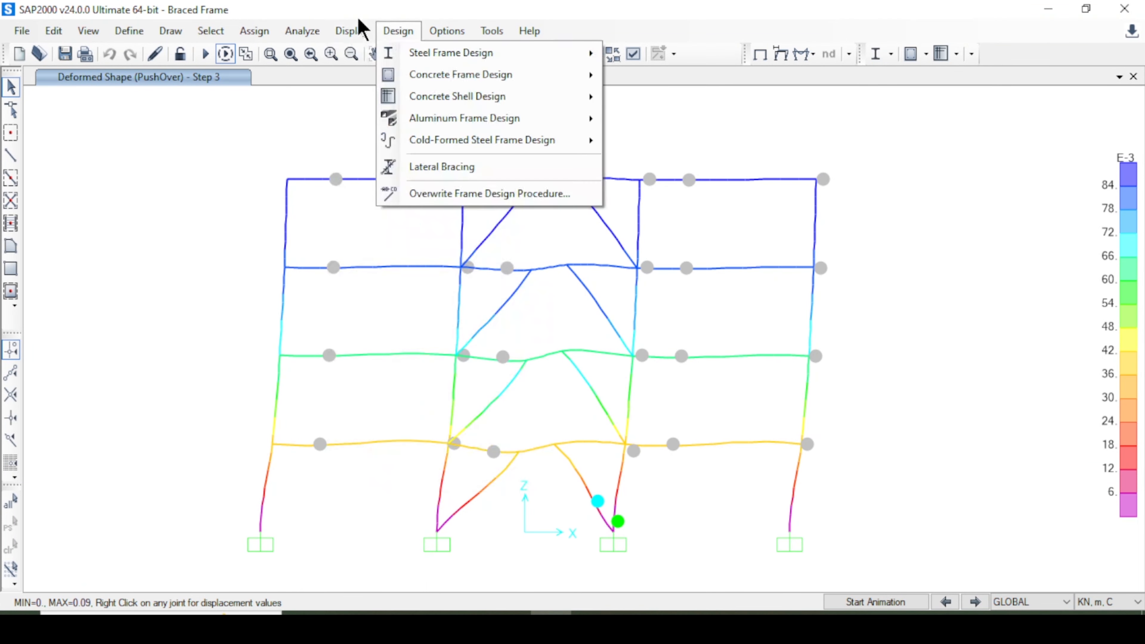
mouse_move(359, 30)
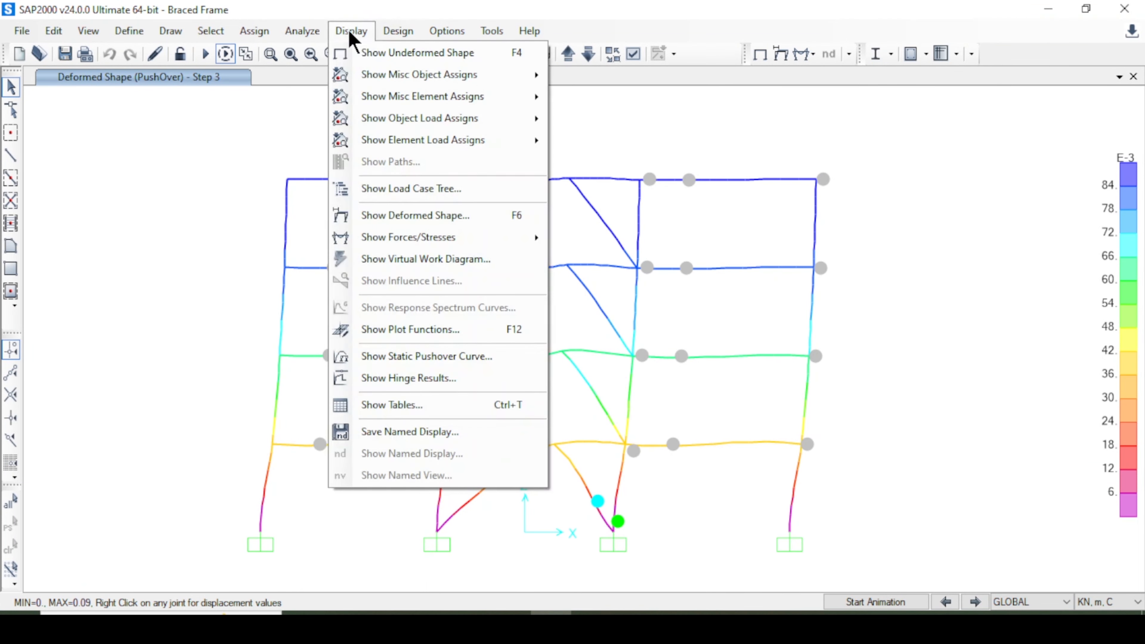
click(490, 384)
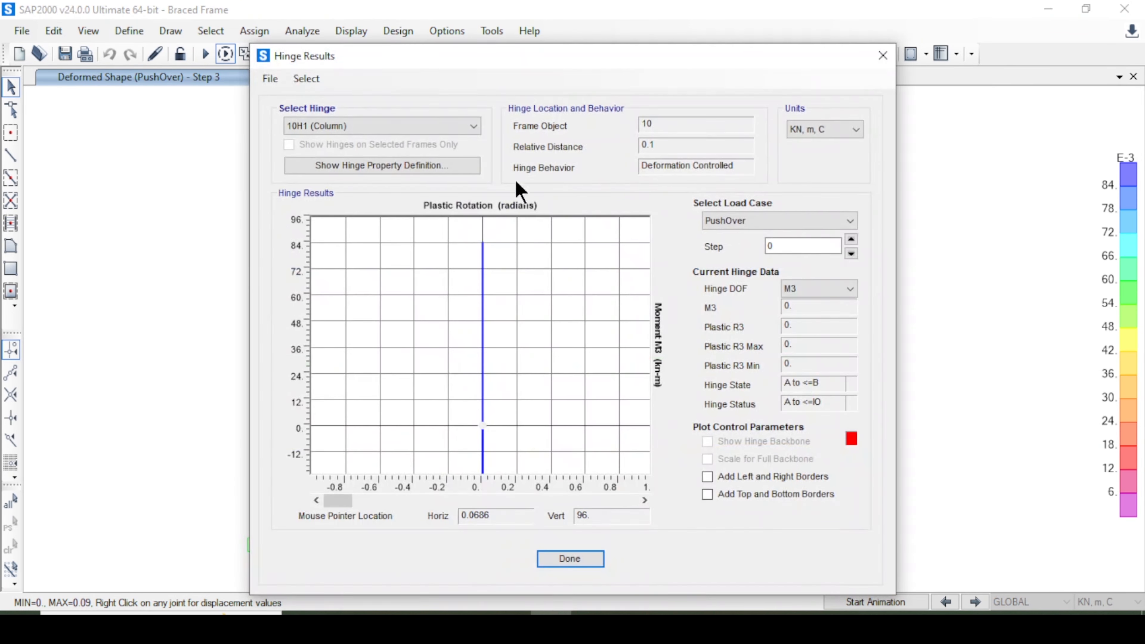
Select hinge 22H2 (Beam) for the PushOver case and step through its results.
drag(509, 63, 454, 44)
click(286, 107)
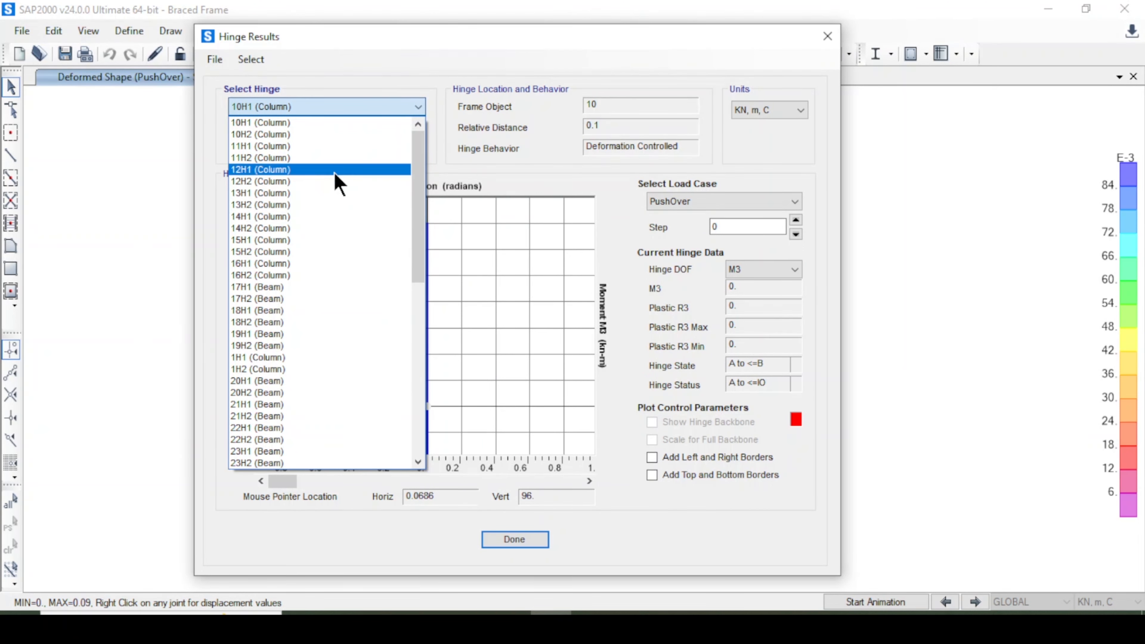
scroll(345, 298, down, 11)
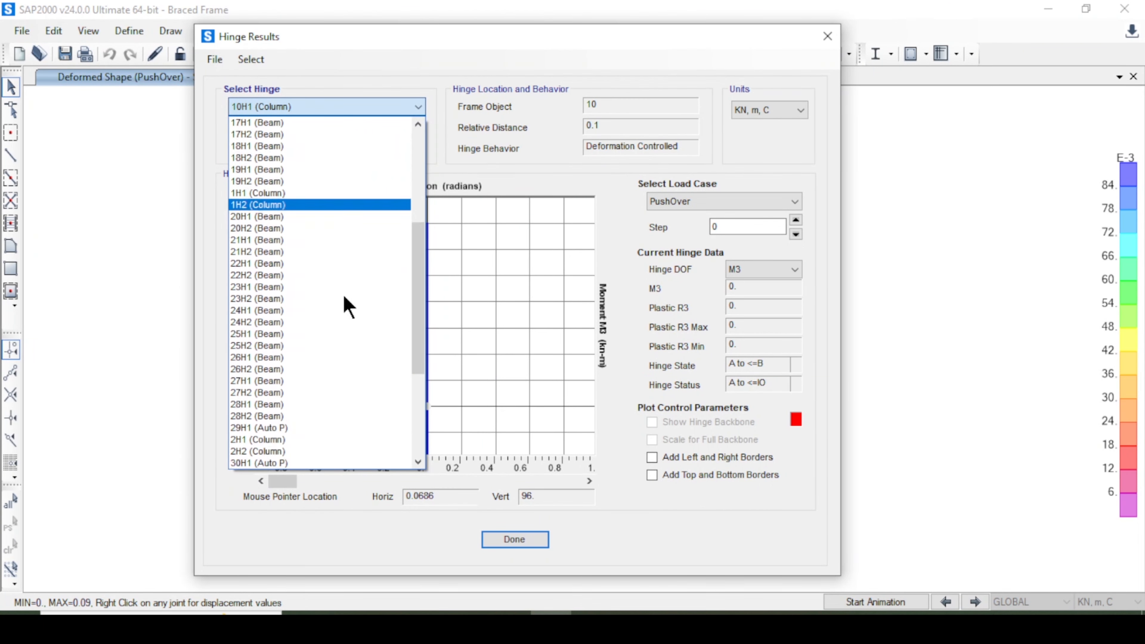
scroll(343, 301, up, 9)
click(307, 358)
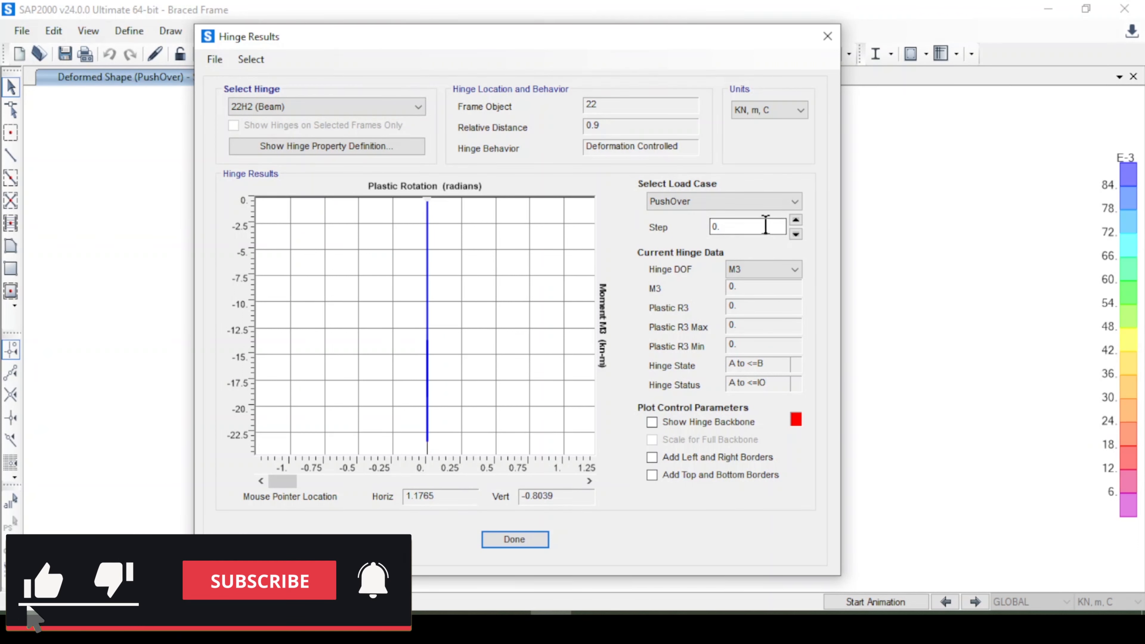
click(738, 200)
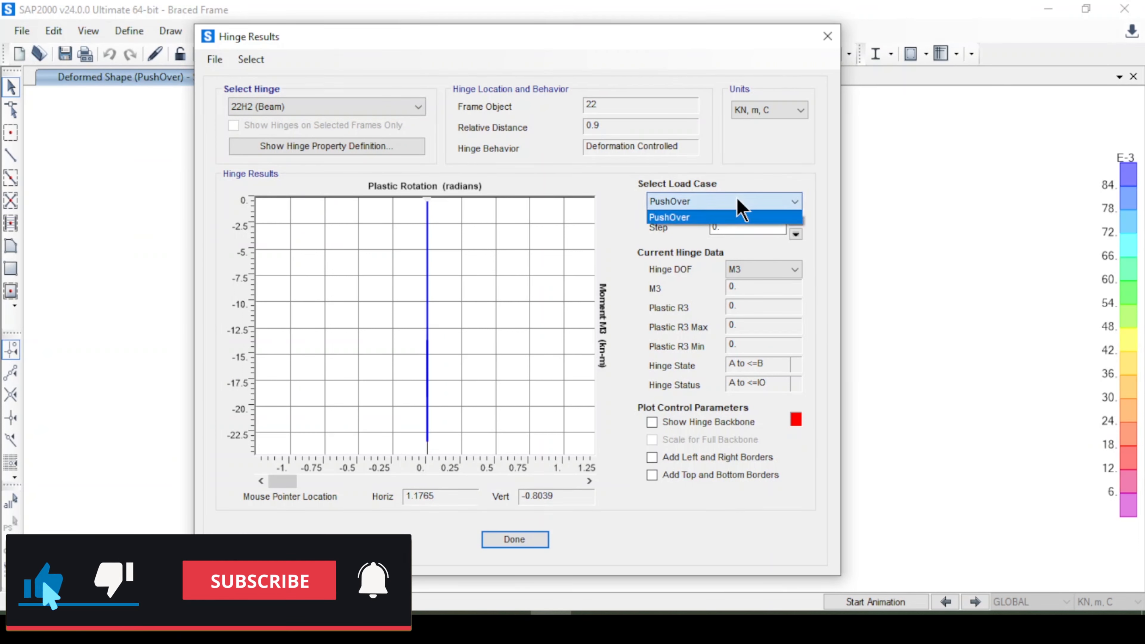
click(640, 259)
click(795, 220)
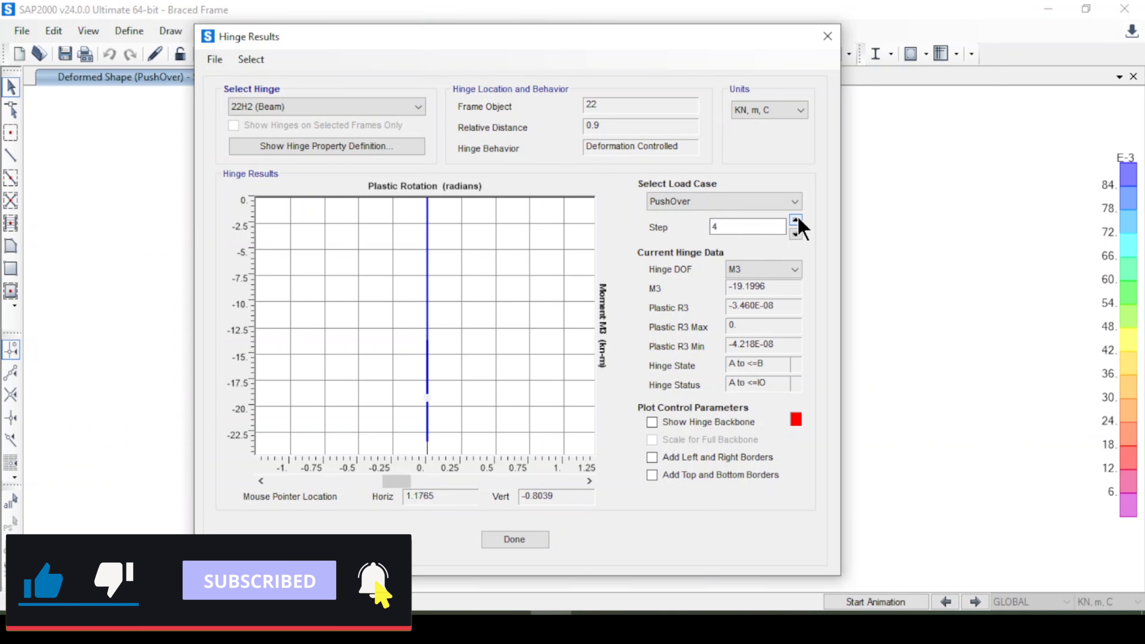
click(796, 219)
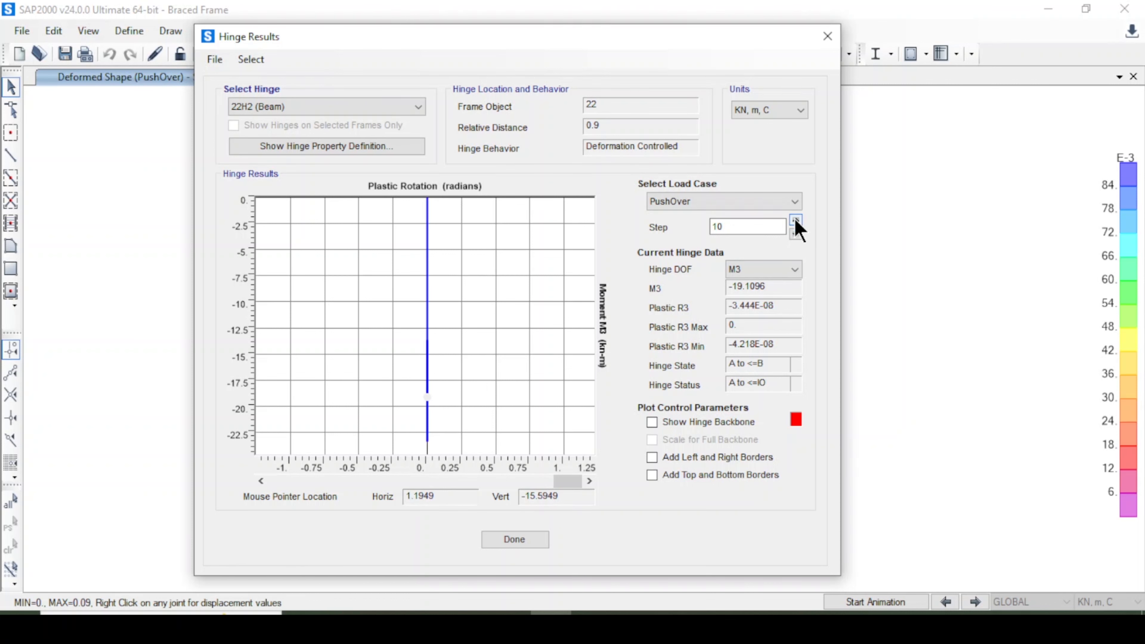
click(795, 234)
click(796, 234)
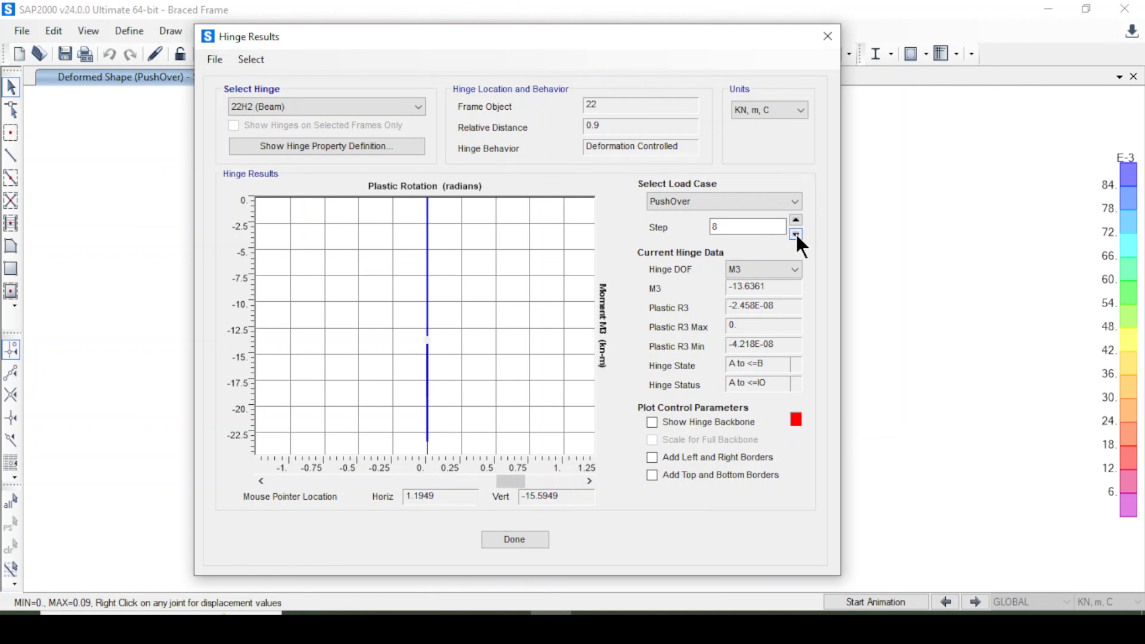
click(795, 235)
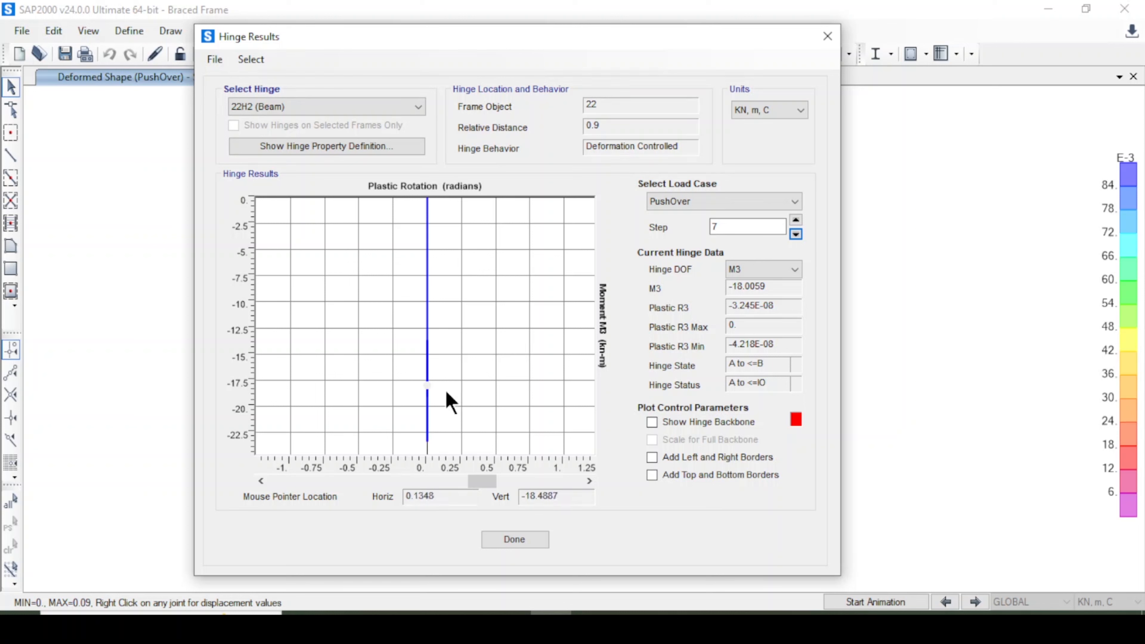
Select hinge 26H1 (Beam) and step through its PushOver results.
click(334, 108)
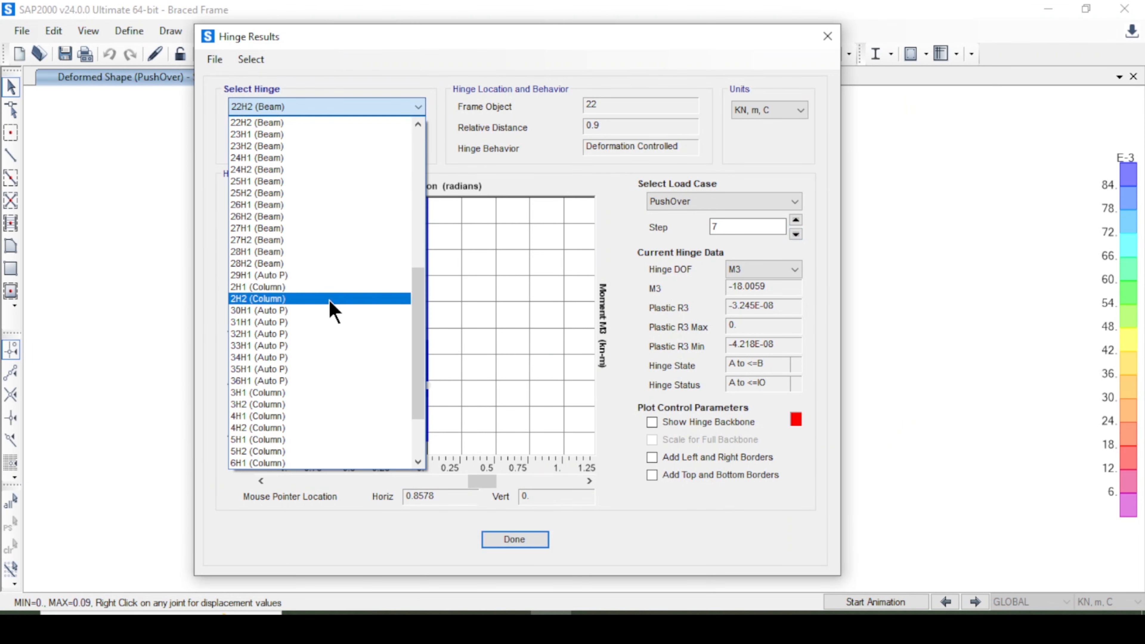
click(324, 206)
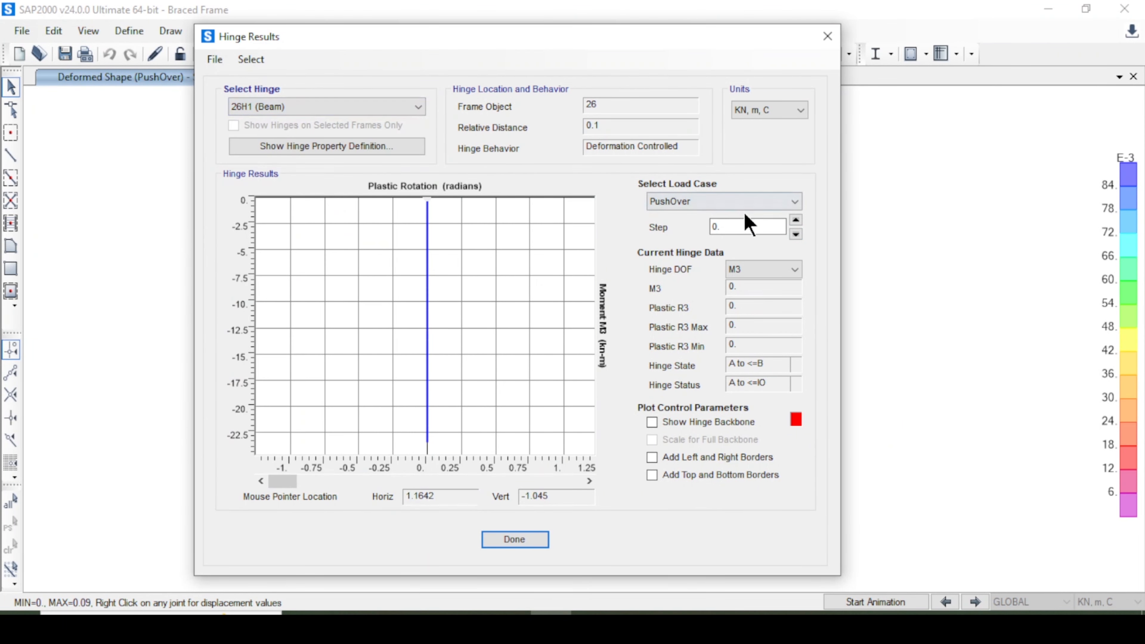
click(796, 220)
click(796, 220)
click(796, 220)
click(796, 220)
click(796, 220)
click(796, 220)
click(796, 220)
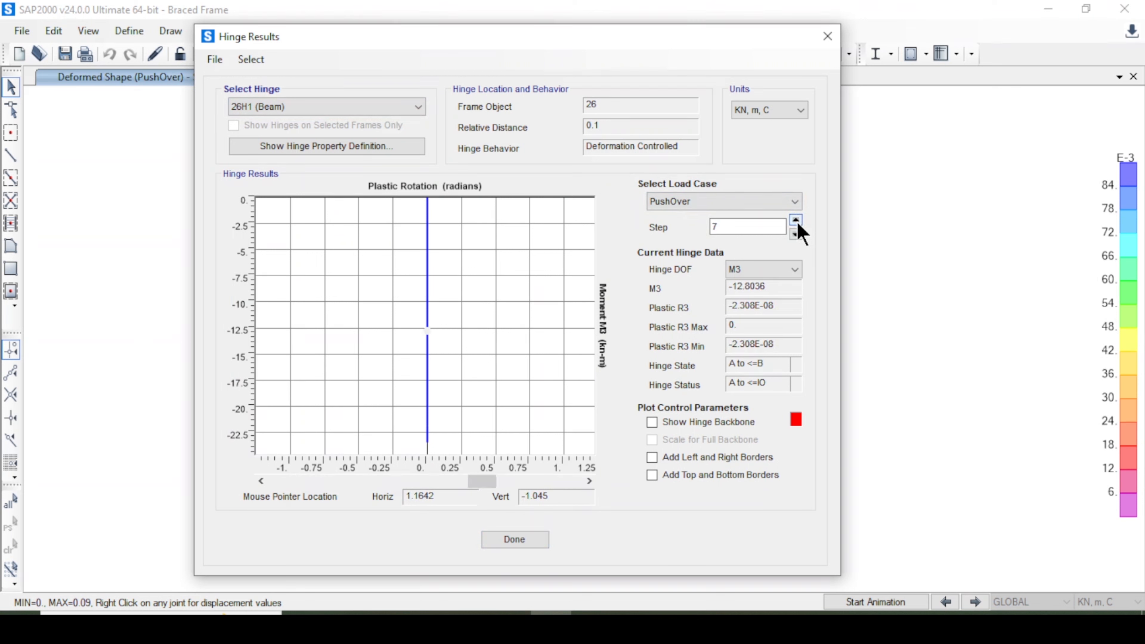
click(796, 220)
Select hinge 21H1 (Beam) and step through its PushOver results up to step 10.
click(332, 108)
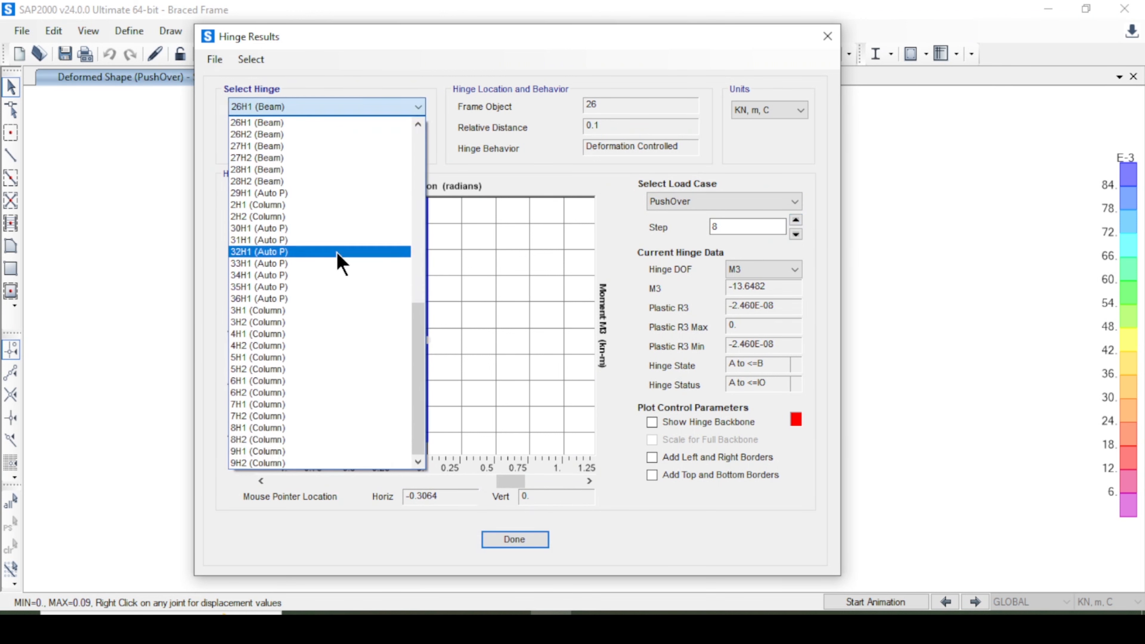
scroll(333, 162, up, 4)
click(316, 147)
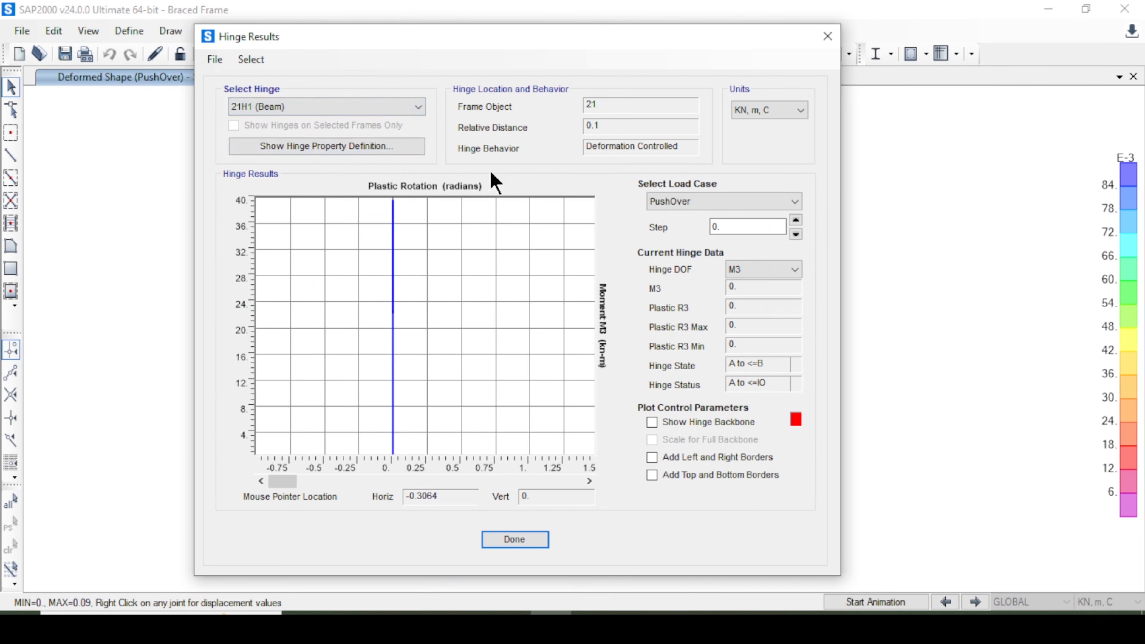
click(795, 221)
click(795, 220)
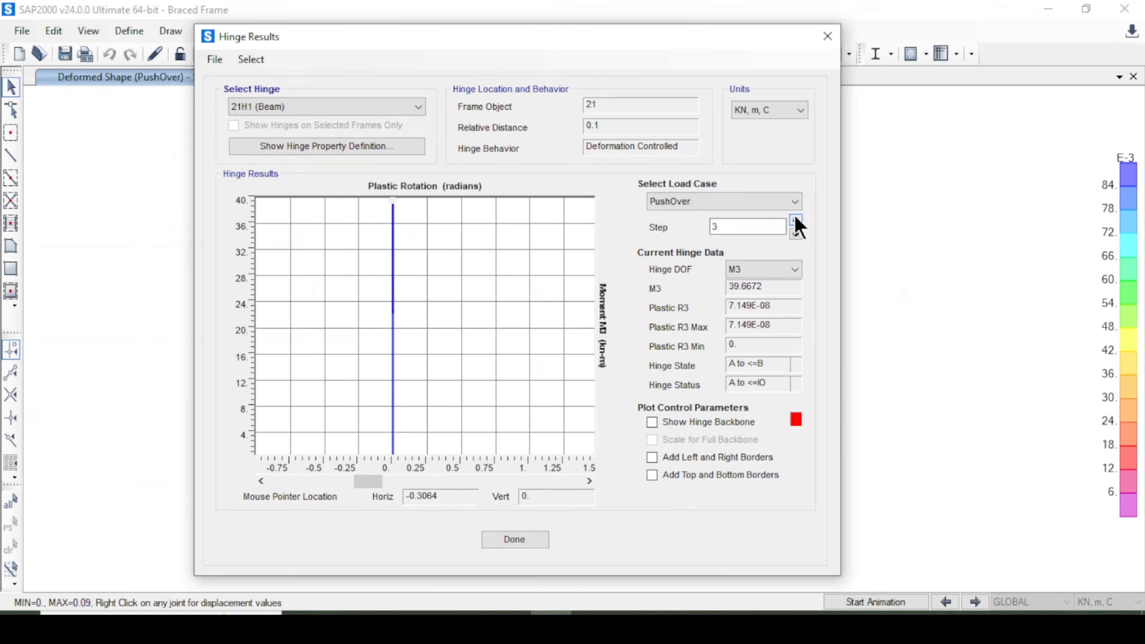
click(796, 220)
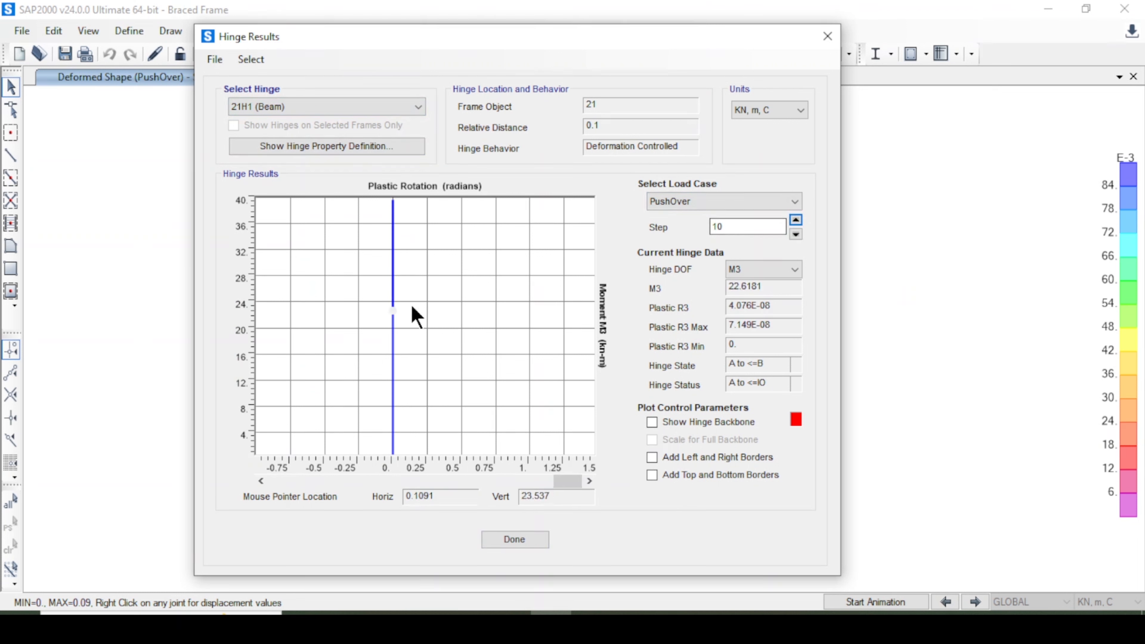
Select hinge 22H1 (Beam) and step through its PushOver results.
click(325, 109)
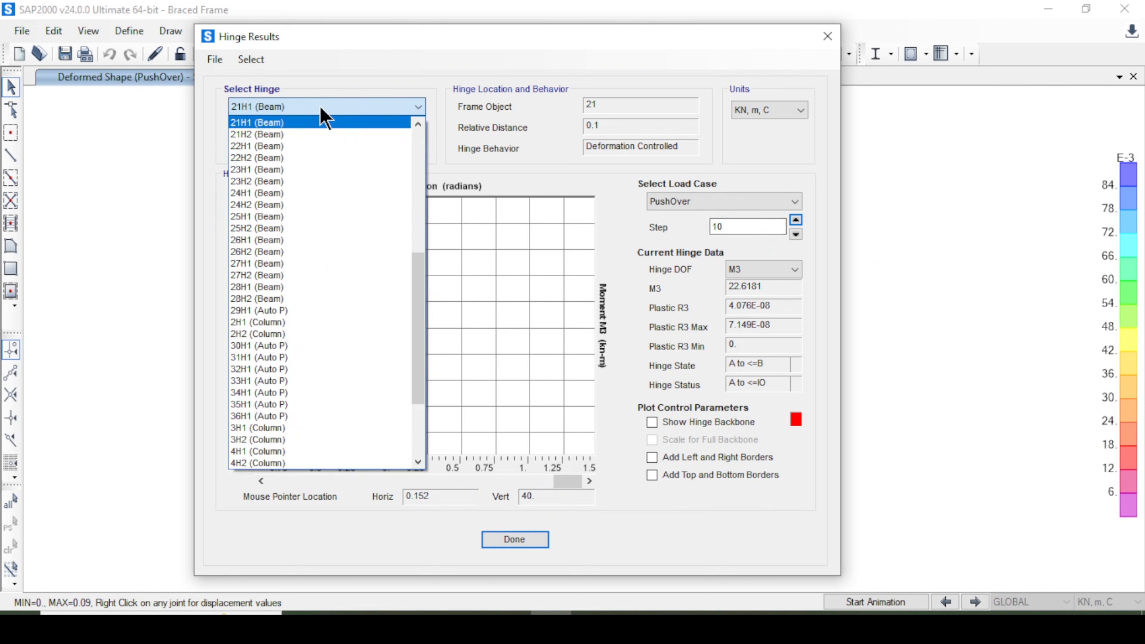
scroll(320, 212, up, 6)
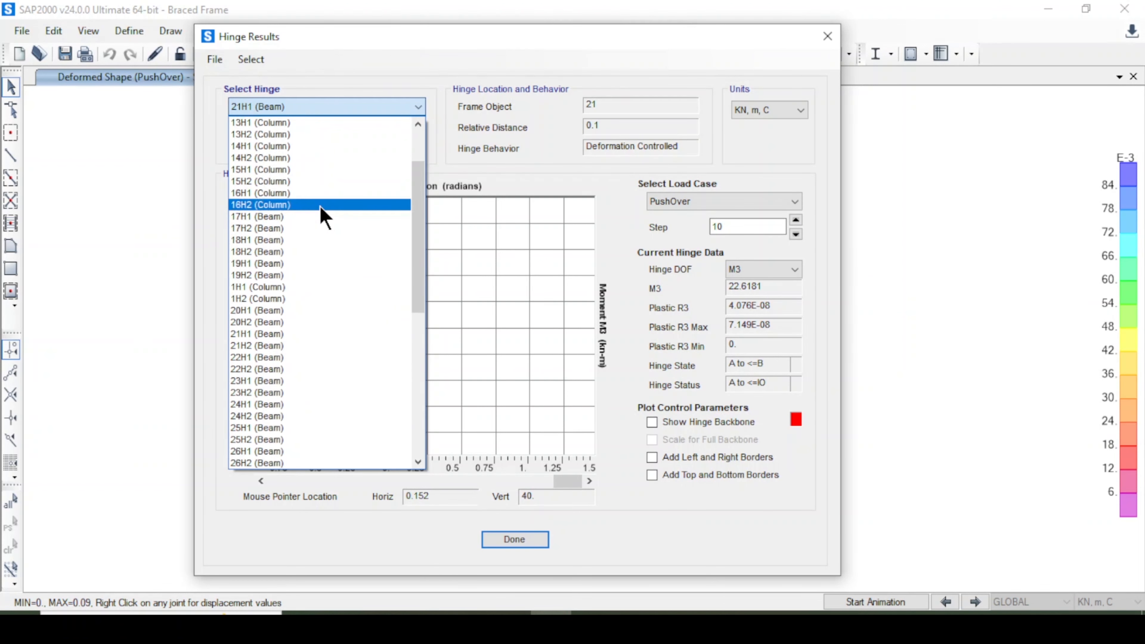
click(288, 358)
click(796, 220)
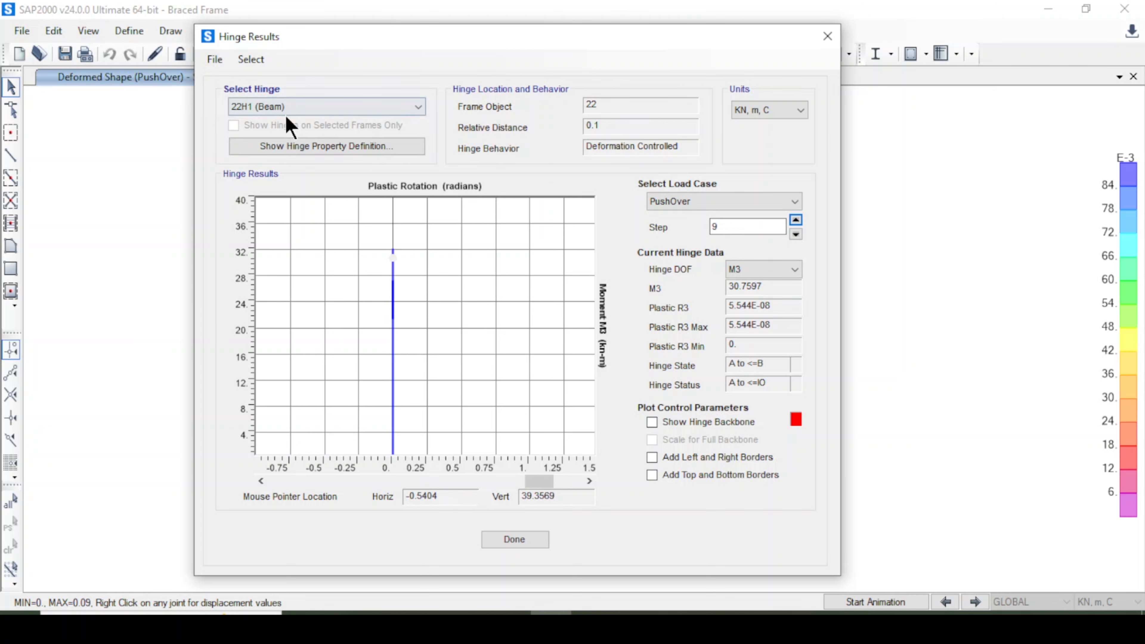
Select hinge 14H2 (Column) and step through its PushOver results.
click(291, 107)
scroll(330, 190, up, 5)
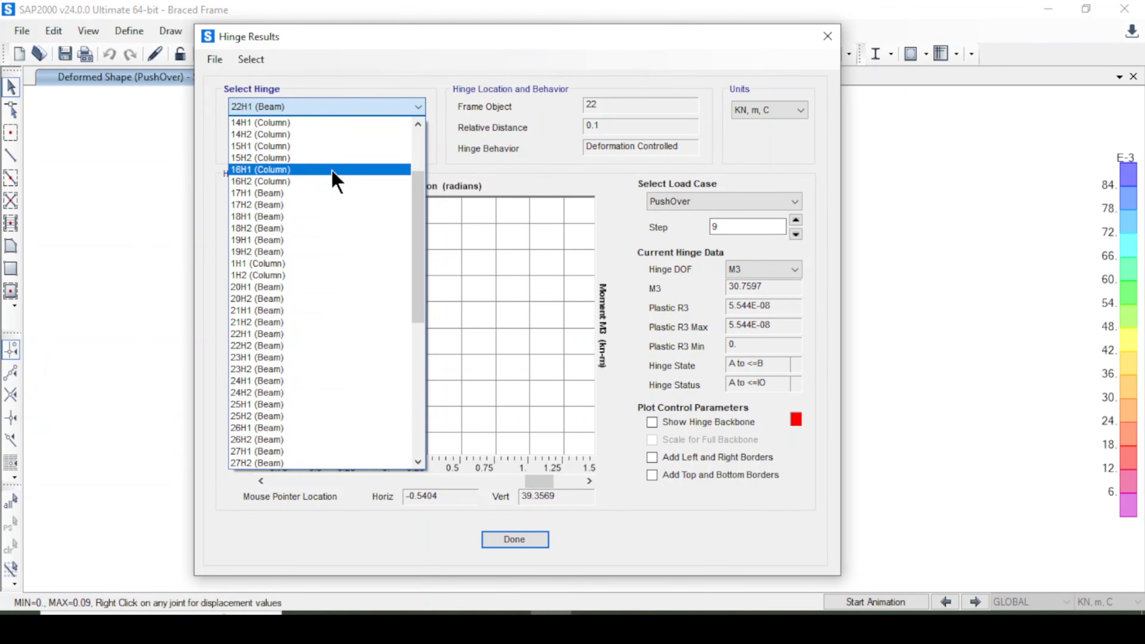
click(341, 143)
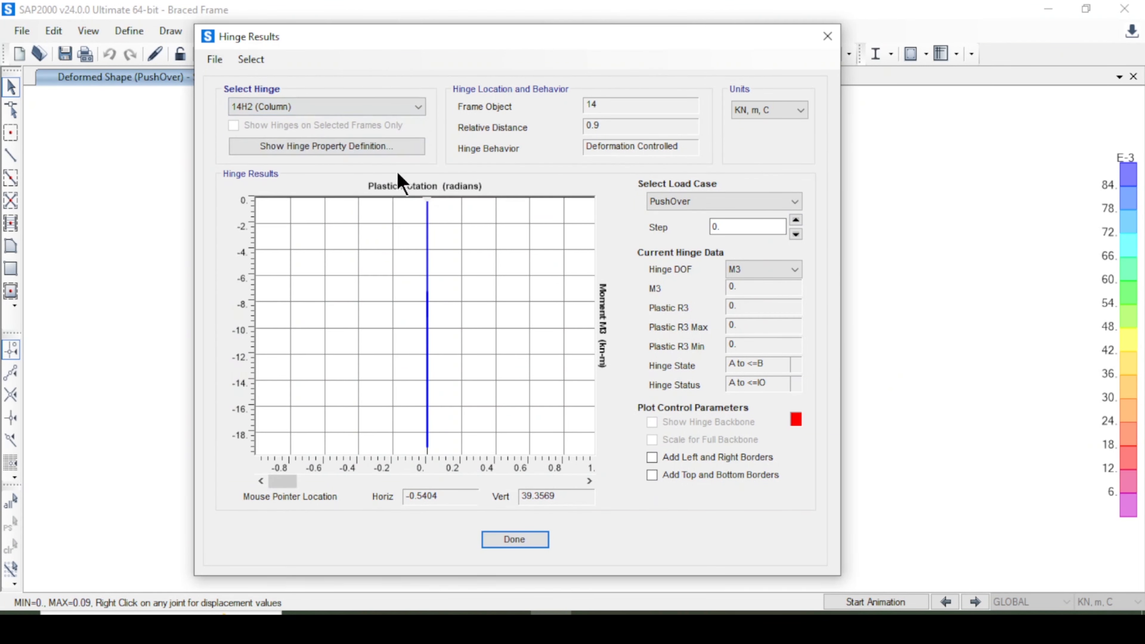
click(796, 220)
click(796, 219)
click(796, 219)
click(796, 220)
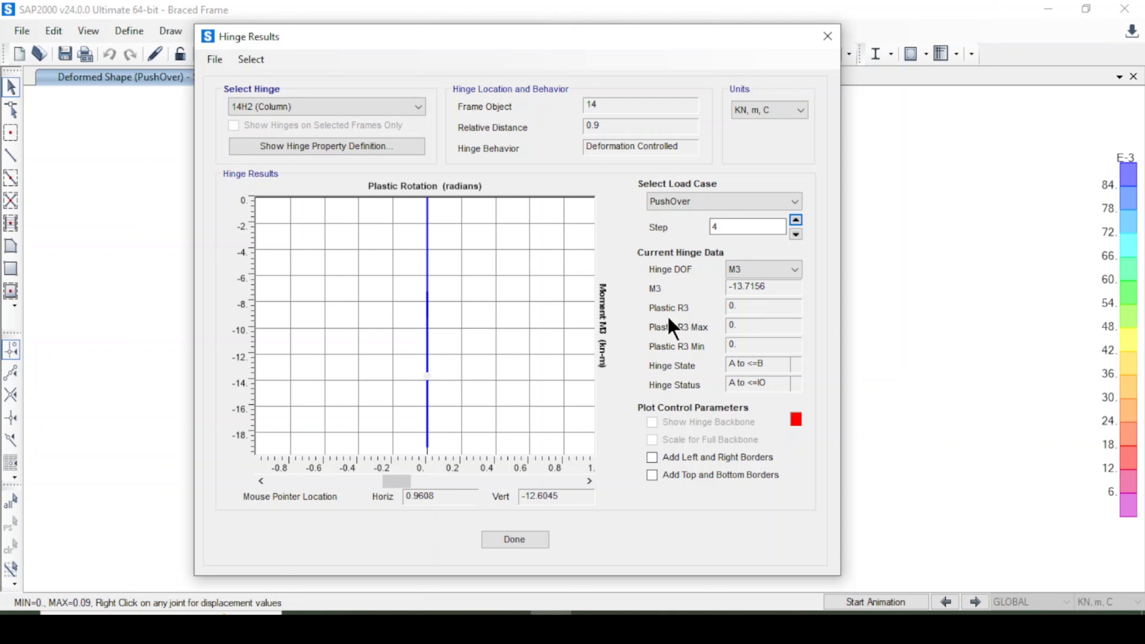
click(796, 221)
click(795, 220)
click(796, 221)
click(796, 221)
click(796, 221)
Select hinge 11H1 (Column) and step through its PushOver results.
click(347, 107)
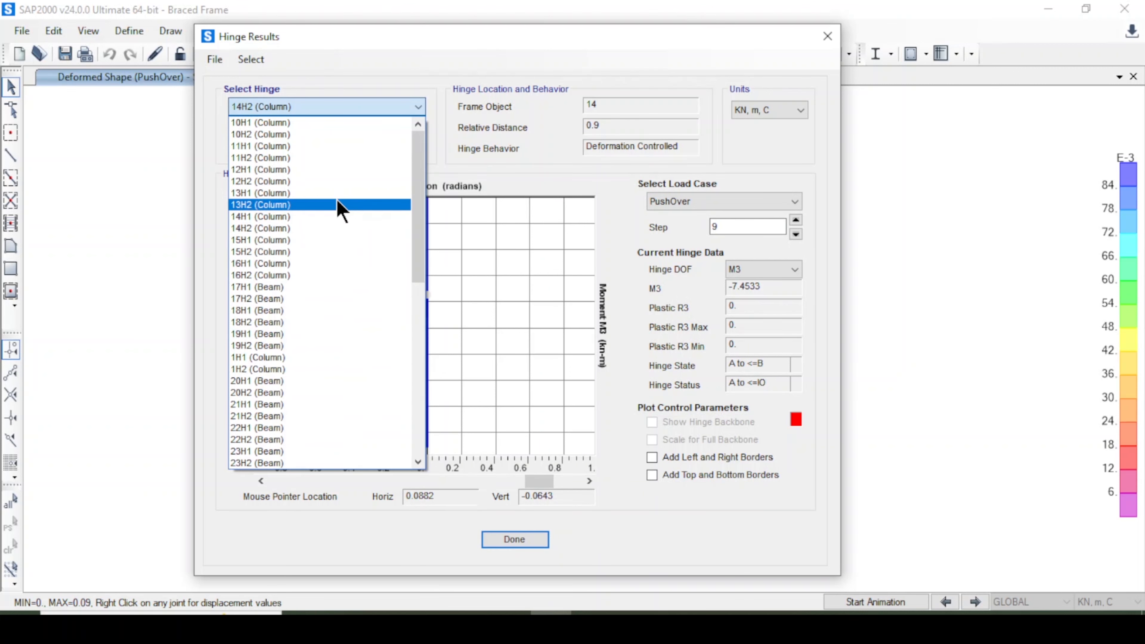
click(338, 150)
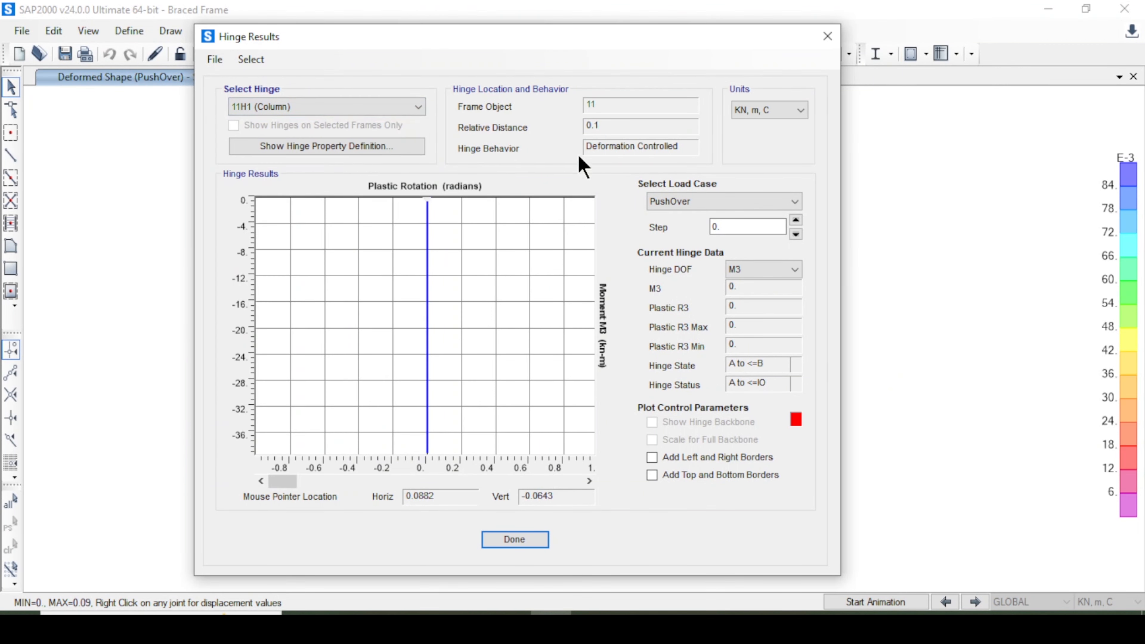
click(798, 221)
click(797, 221)
click(797, 221)
click(798, 221)
click(797, 221)
click(798, 221)
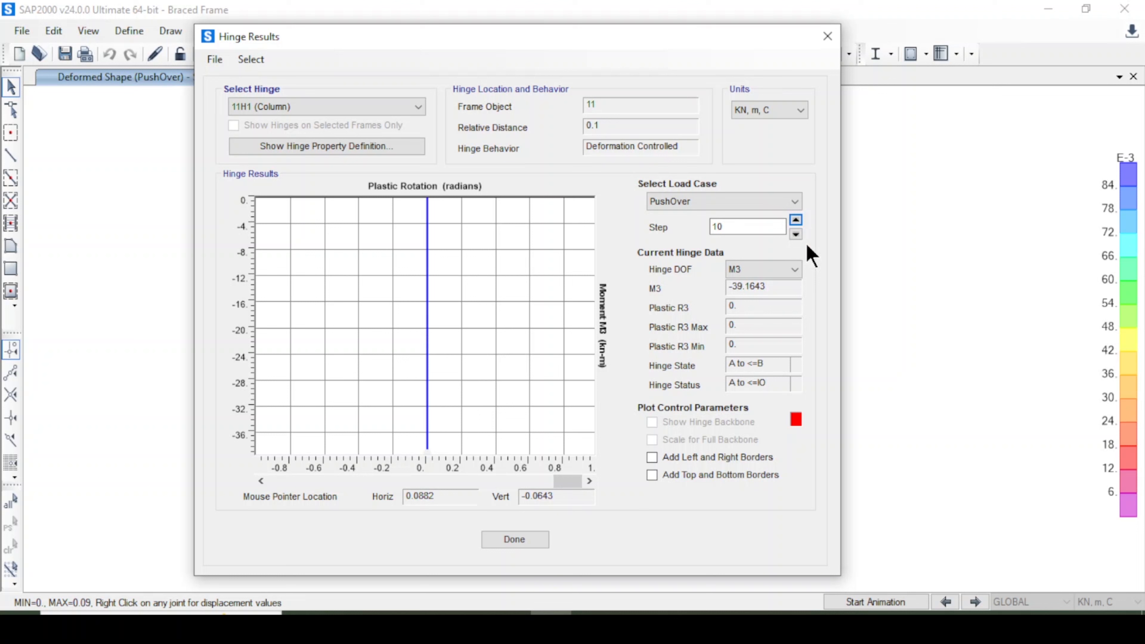
click(800, 231)
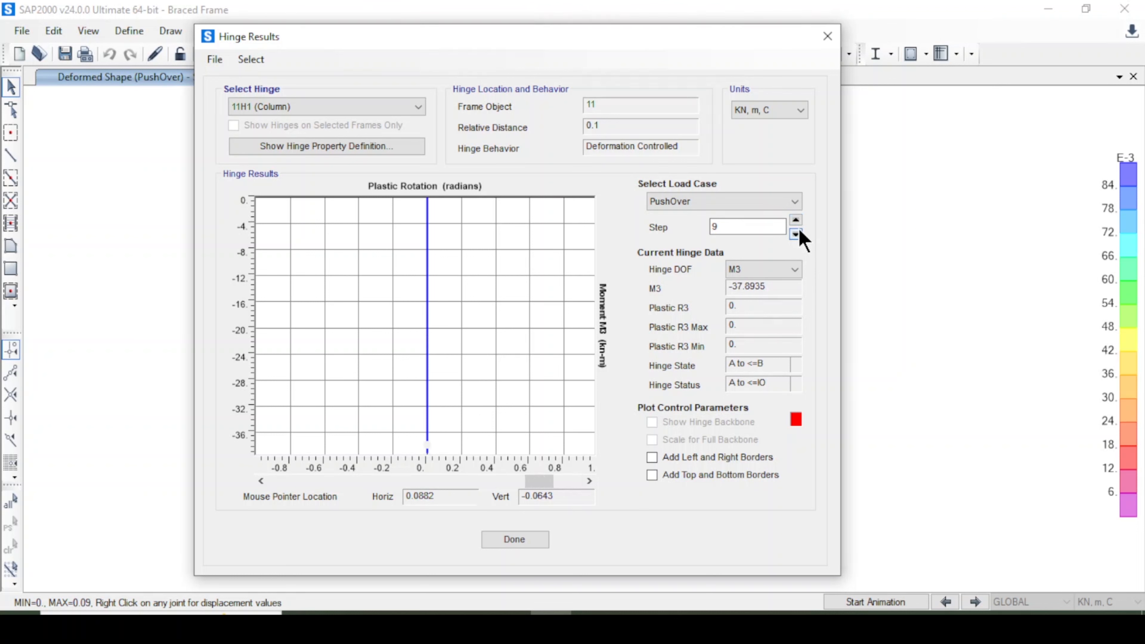
Select hinge 32H1 (Auto P) and step through its PushOver results up to step 10.
click(382, 108)
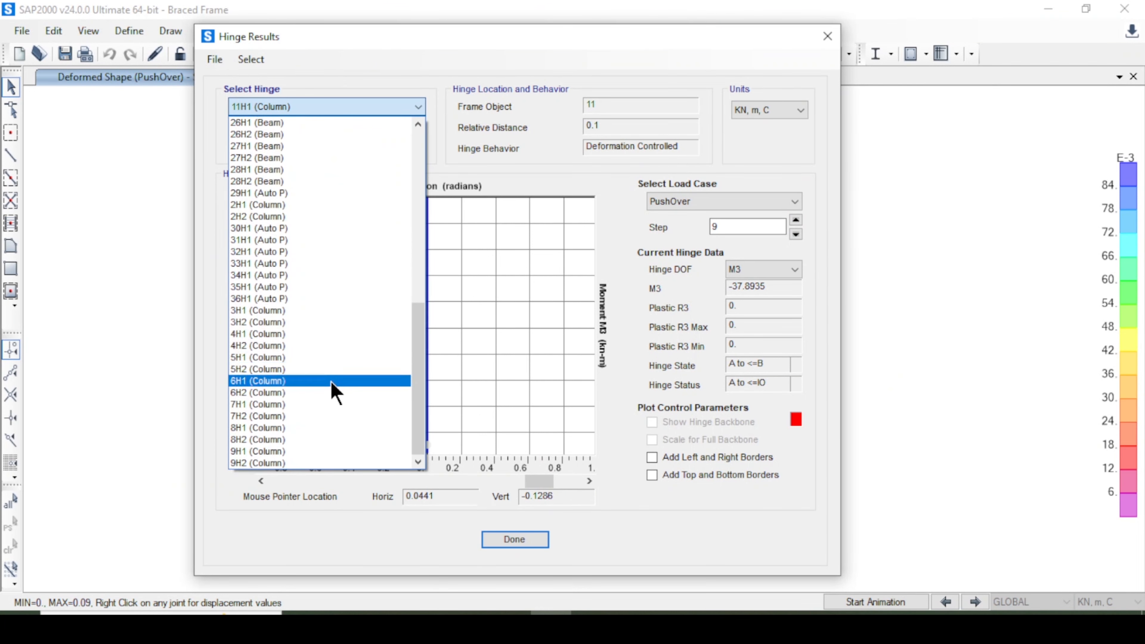
click(351, 253)
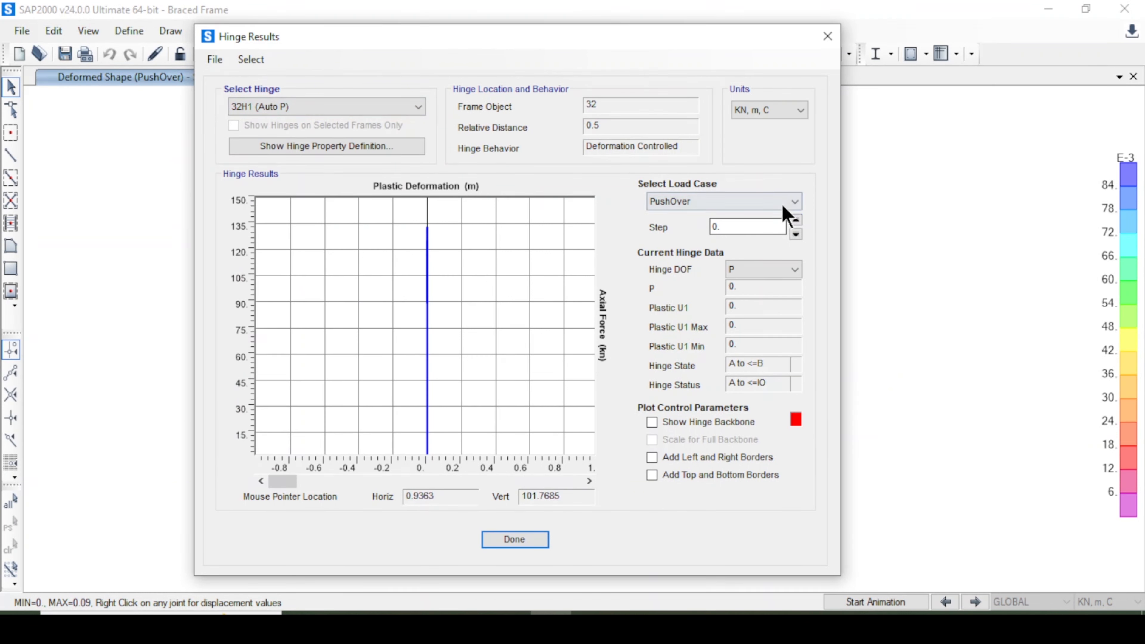
click(796, 220)
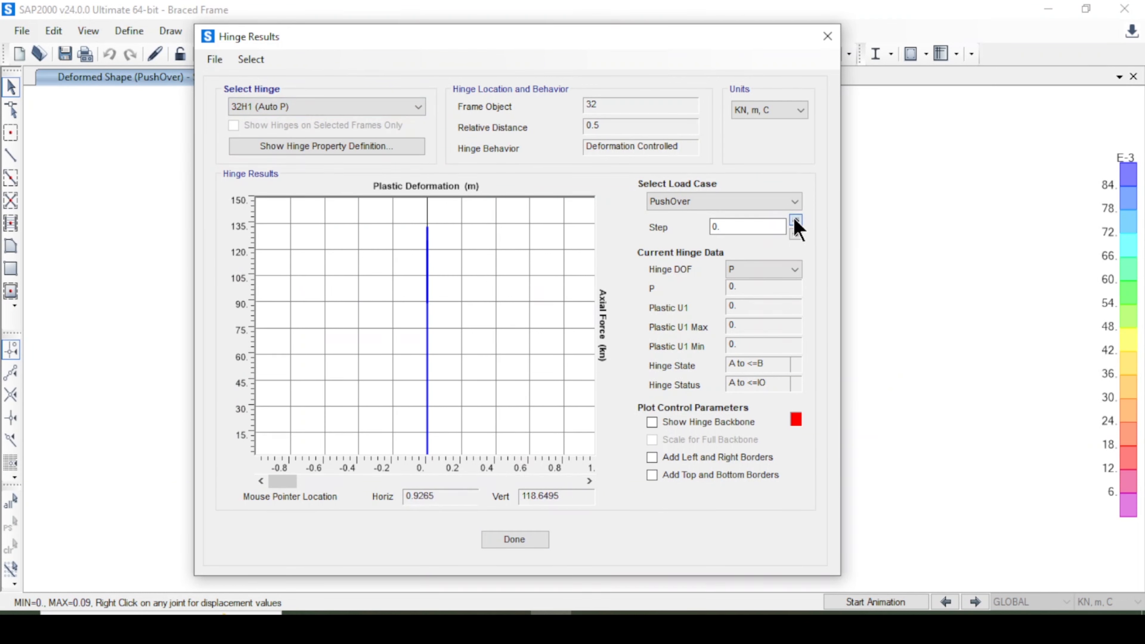
click(795, 220)
click(796, 221)
click(796, 220)
click(796, 220)
click(796, 220)
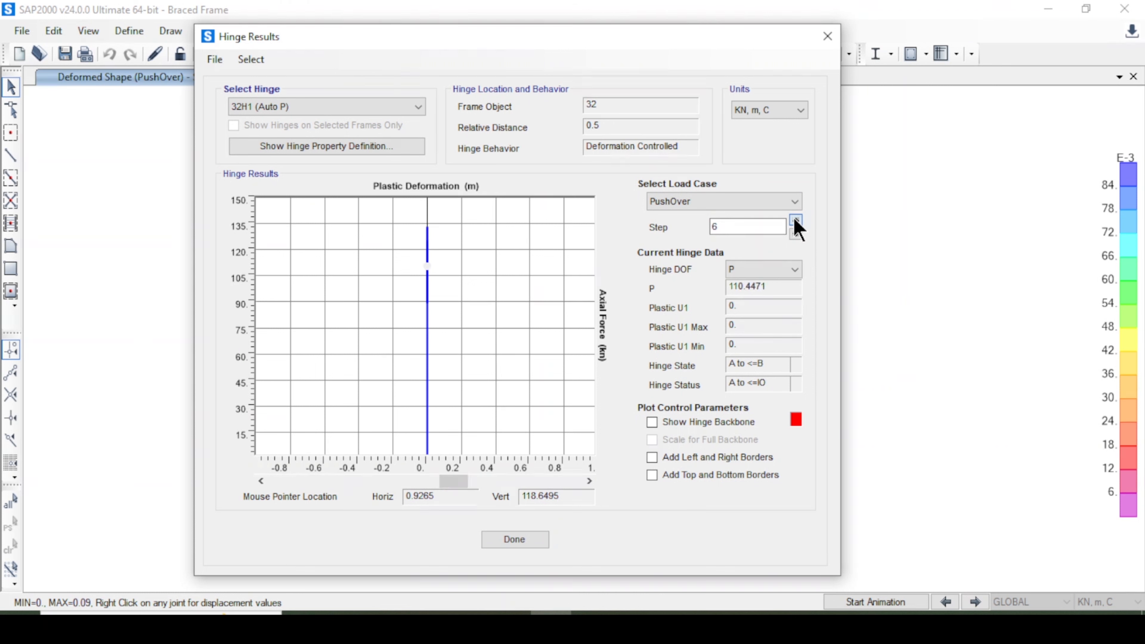
click(796, 220)
click(796, 220)
click(796, 220)
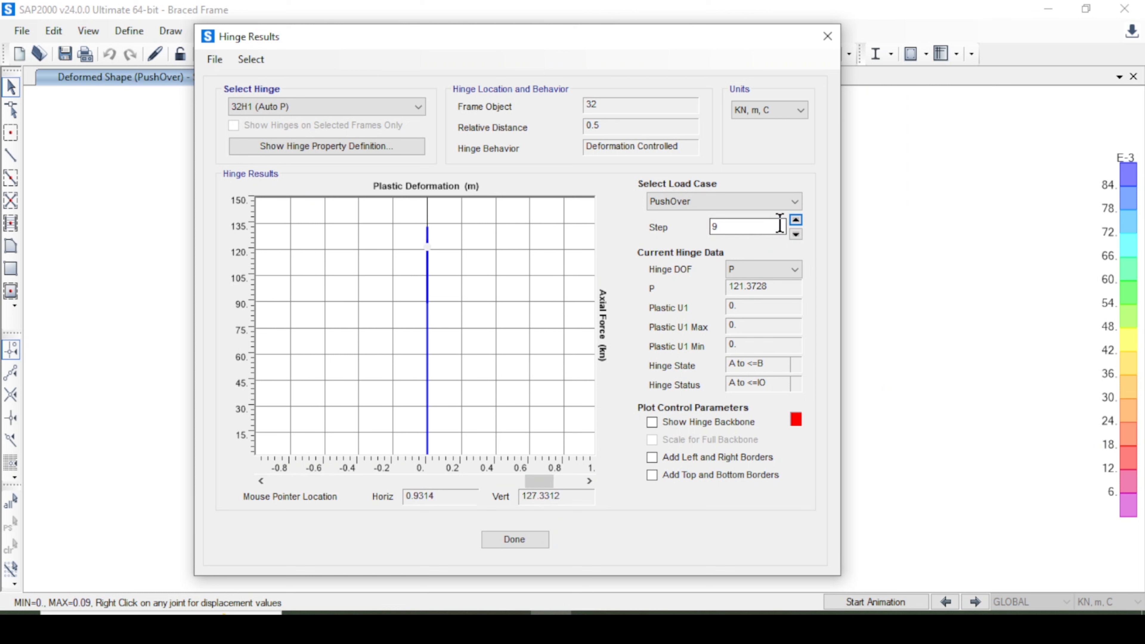
click(796, 220)
Select hinge 34H1 (Auto P) and step between its last PushOver steps.
click(317, 107)
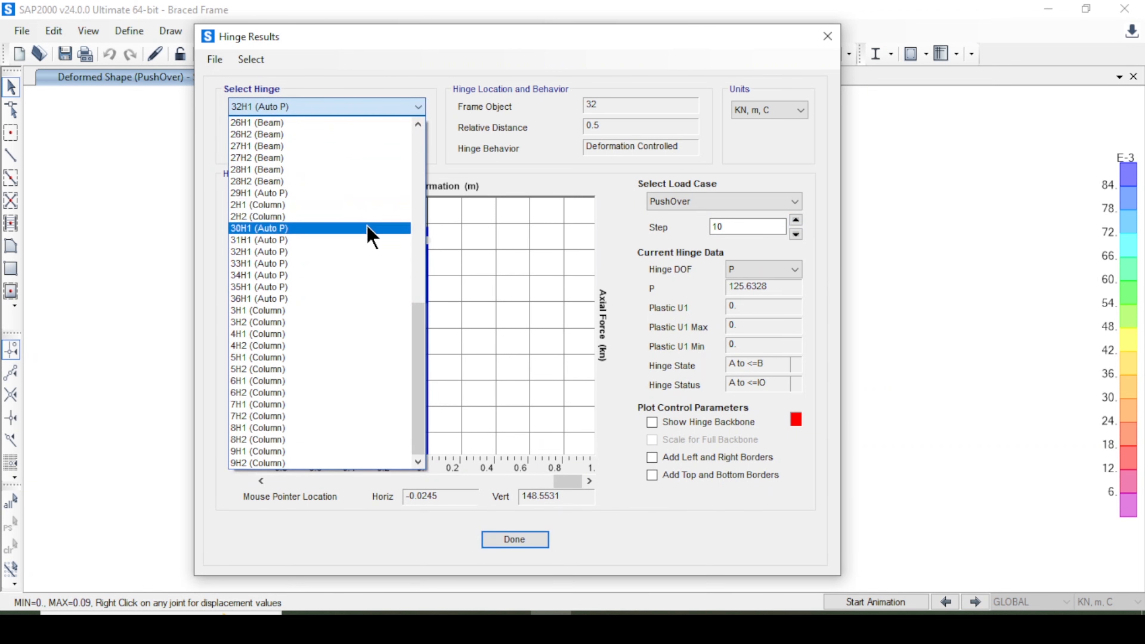
click(314, 276)
click(795, 234)
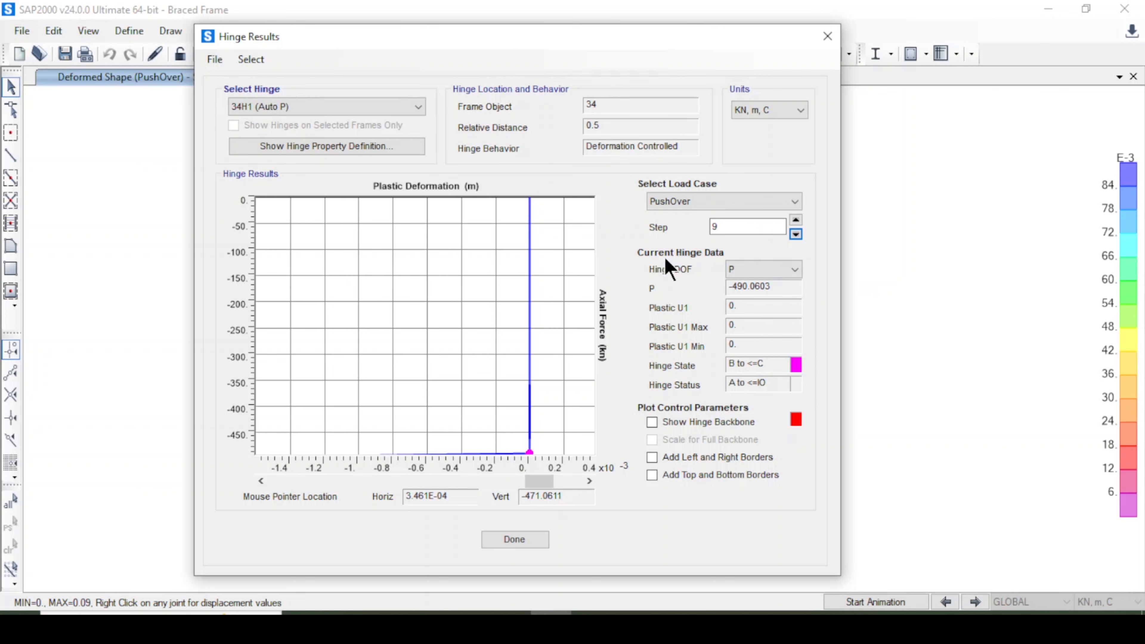
click(796, 219)
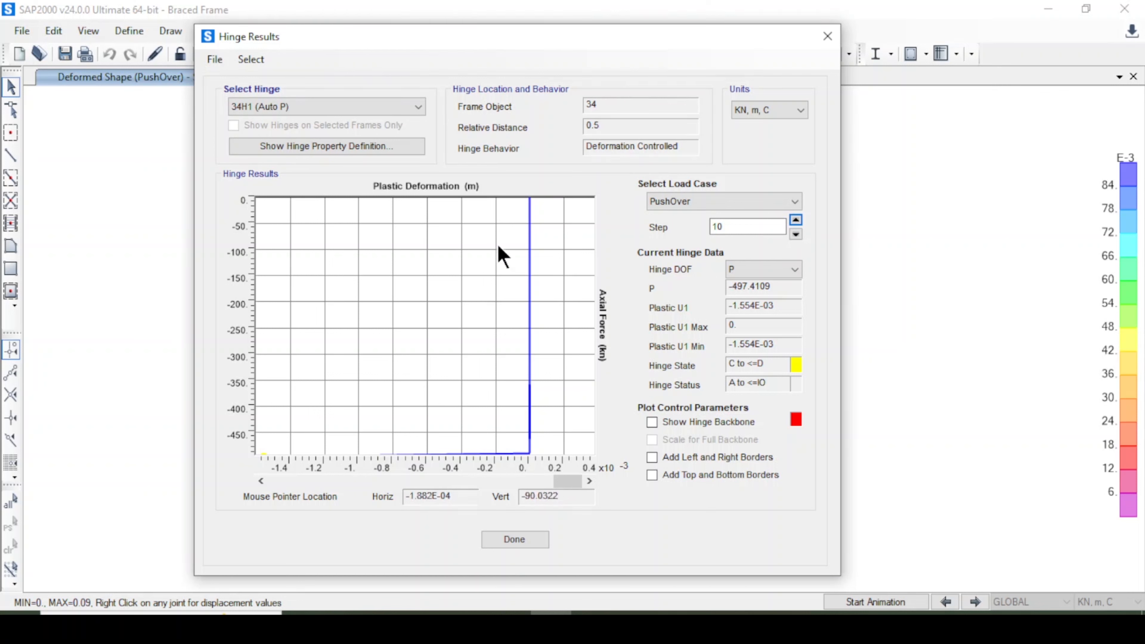
click(796, 234)
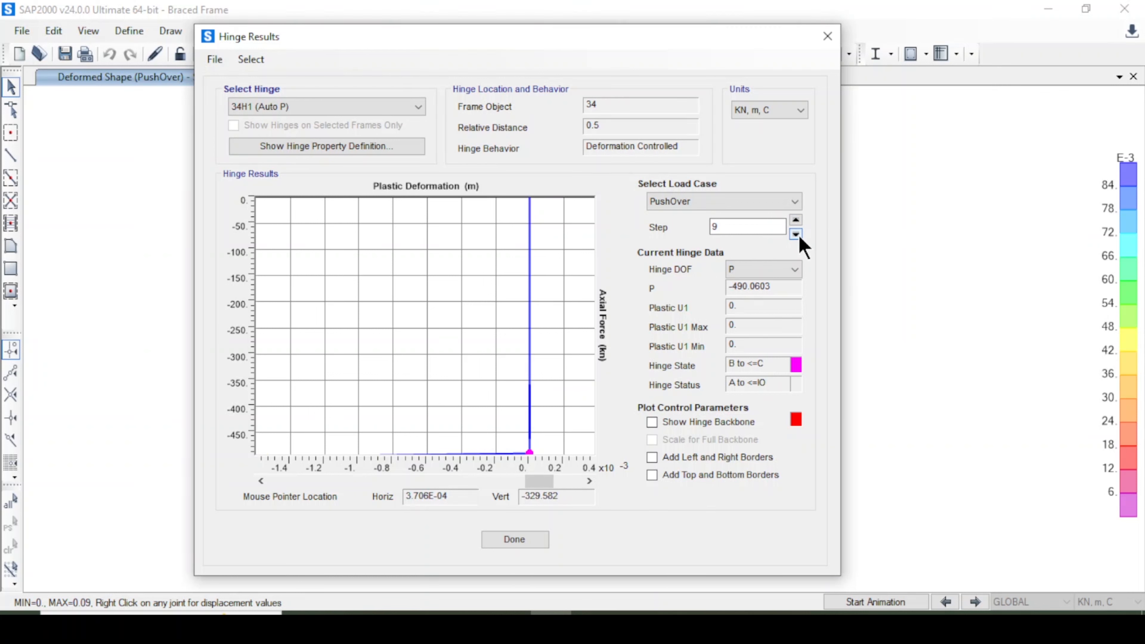
Show the hinge backbone scaled for the full backbone, and step hinge 34H1 back to step 4.
click(652, 422)
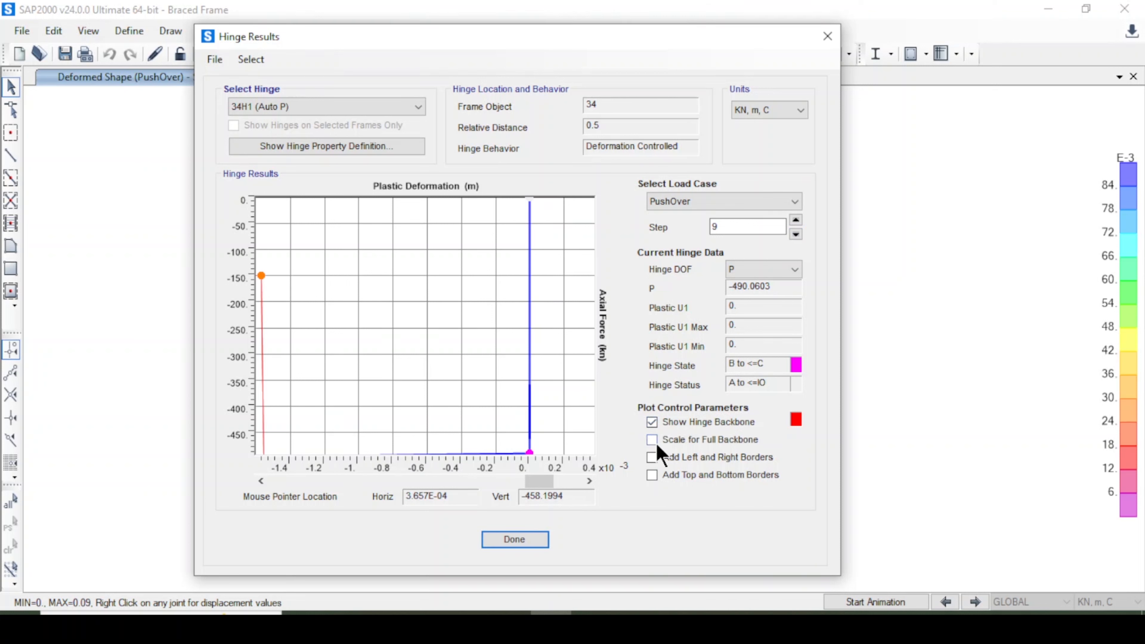
click(656, 444)
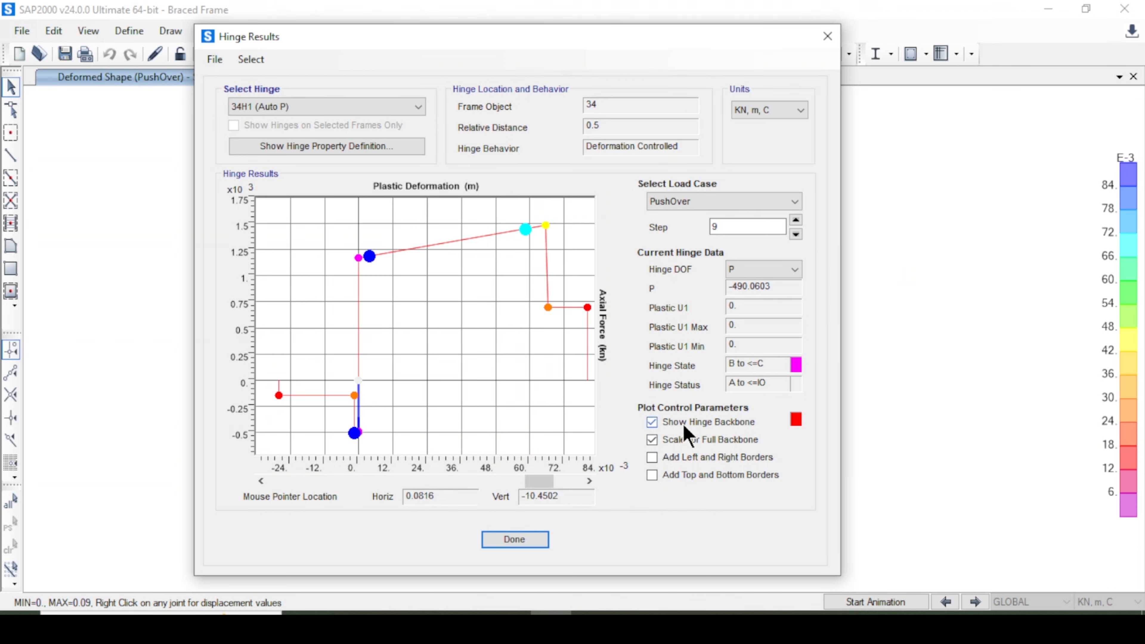
click(796, 220)
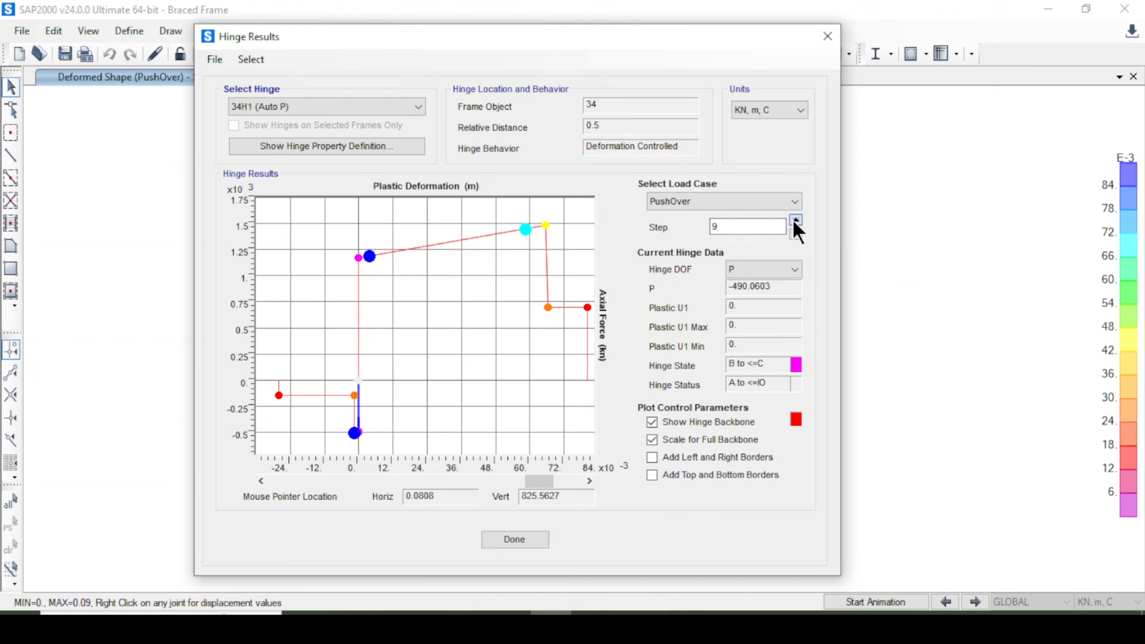
click(796, 220)
click(796, 234)
click(796, 234)
click(796, 234)
click(796, 234)
click(795, 234)
click(796, 234)
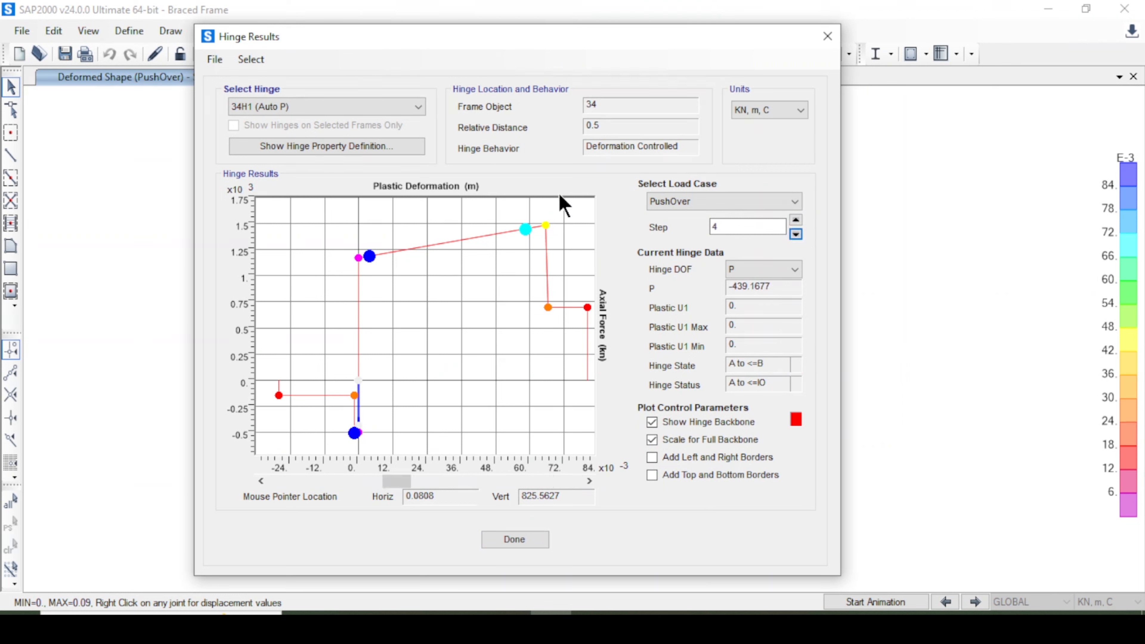
Select hinge 32H1 (Auto P) and step through its early PushOver results.
click(368, 110)
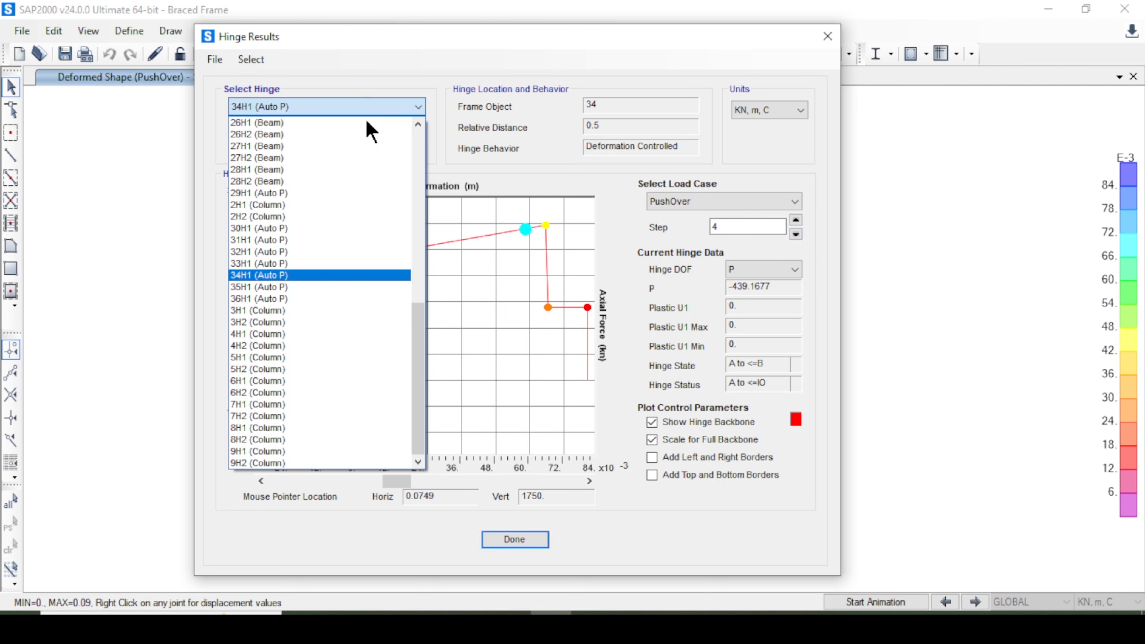
click(328, 253)
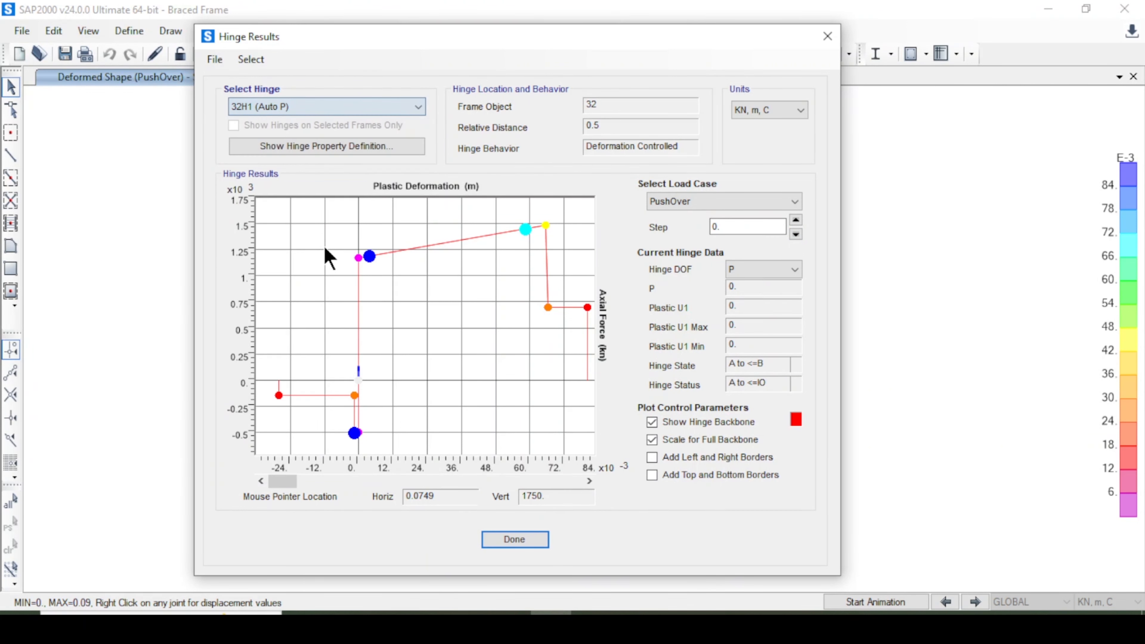
click(795, 220)
click(795, 219)
click(796, 220)
click(795, 220)
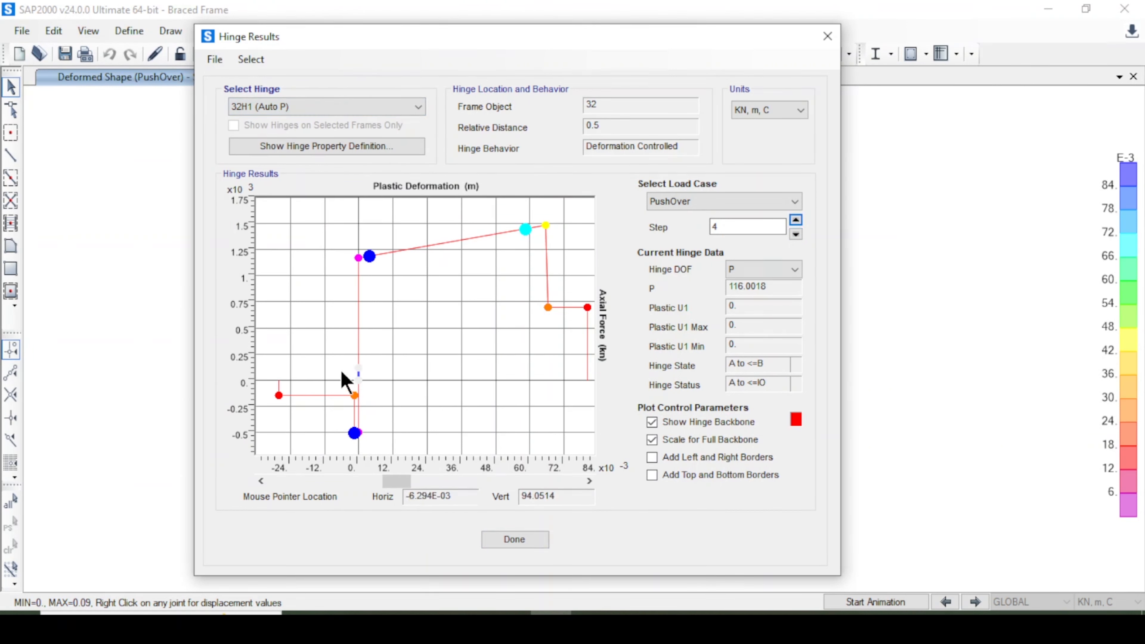
click(795, 234)
click(796, 234)
click(796, 235)
click(795, 234)
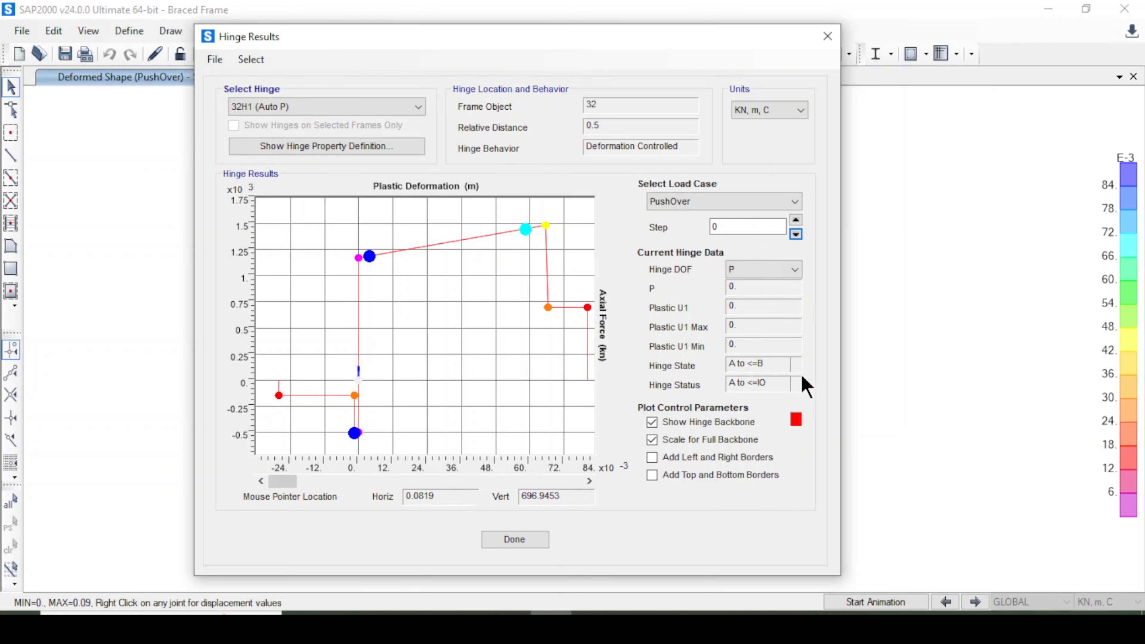
Toggle the hinge backbone display back on and add left, right, top and bottom borders to the plot.
click(681, 428)
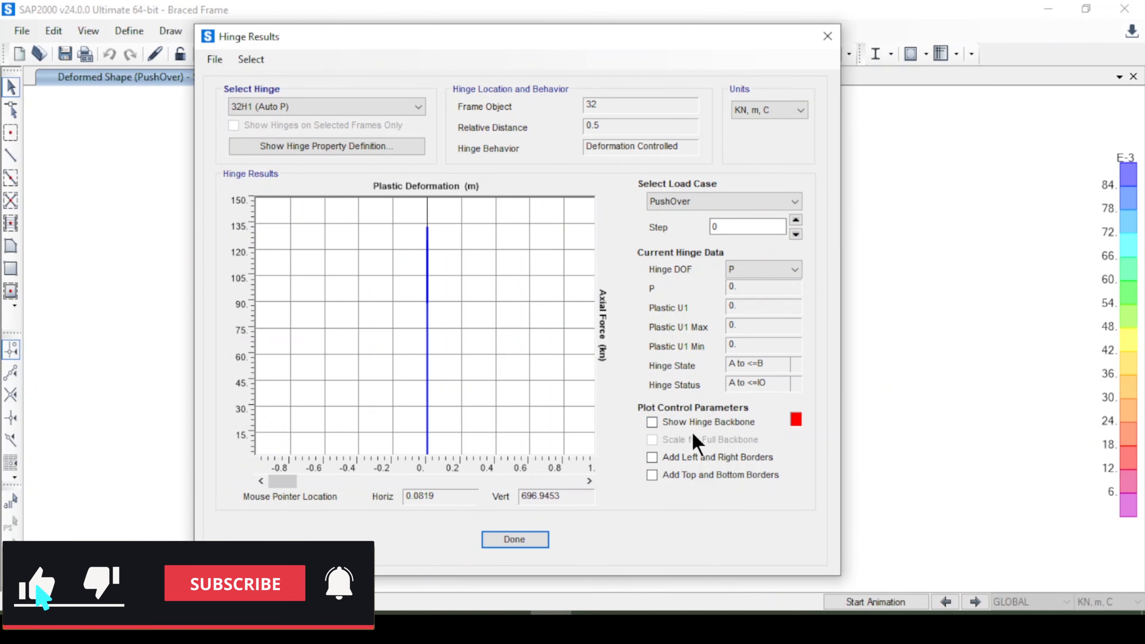
click(685, 425)
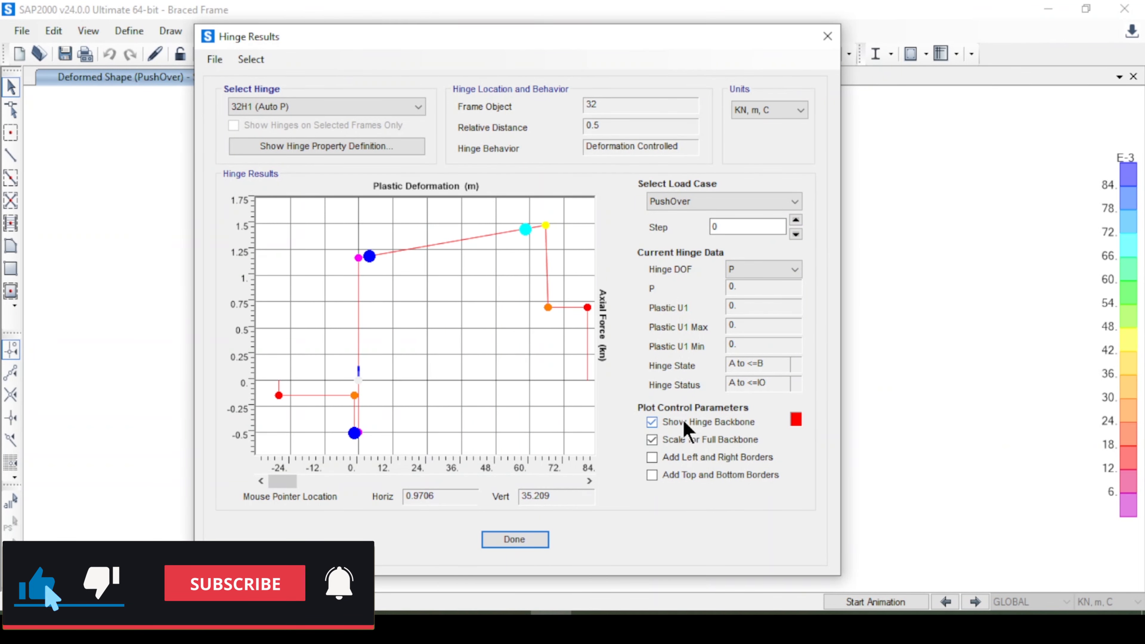
click(701, 459)
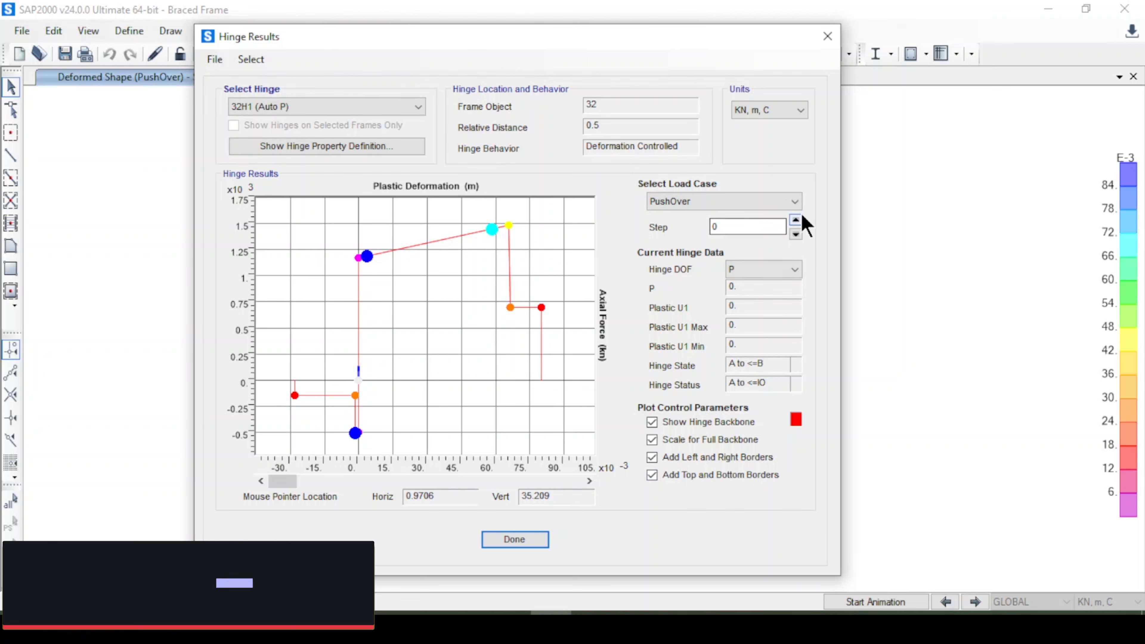
Step hinge 32H1 through its PushOver results up to step 10.
click(796, 220)
click(796, 220)
click(795, 220)
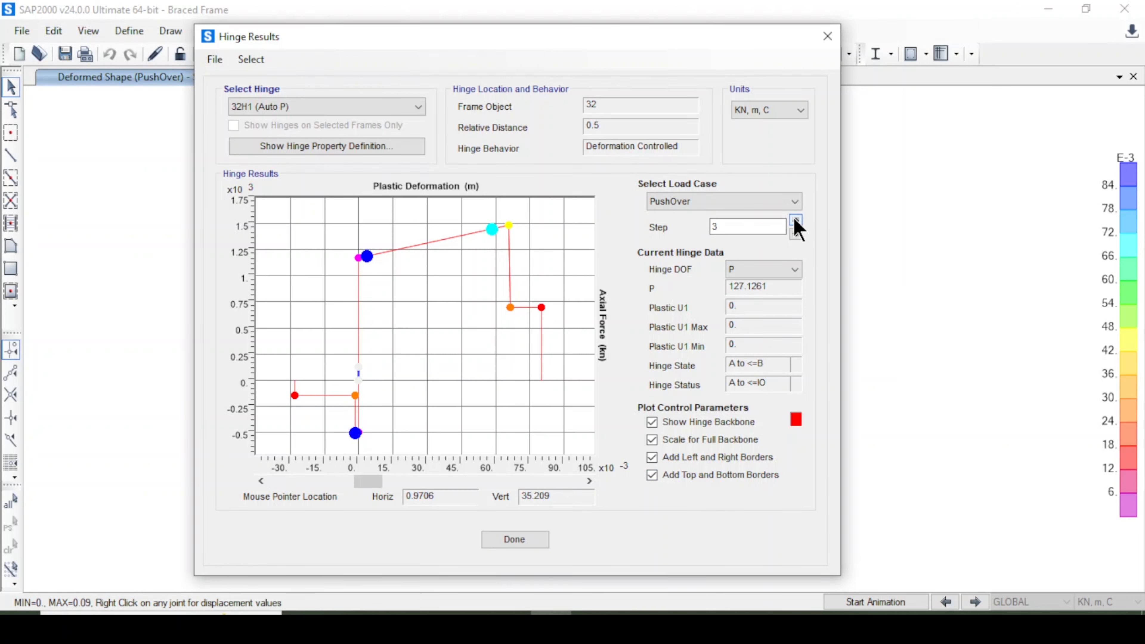
click(796, 220)
click(796, 220)
click(796, 220)
click(796, 220)
click(796, 220)
click(796, 220)
click(796, 220)
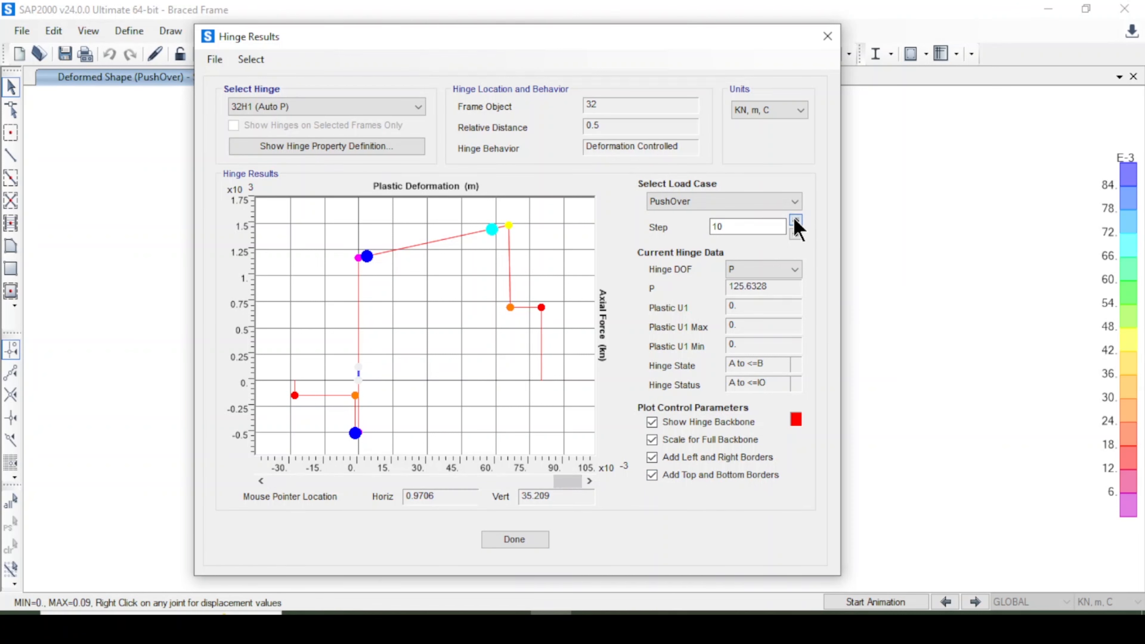
Select hinge 13H2 (Column) and step its PushOver results up to step 4.
click(375, 109)
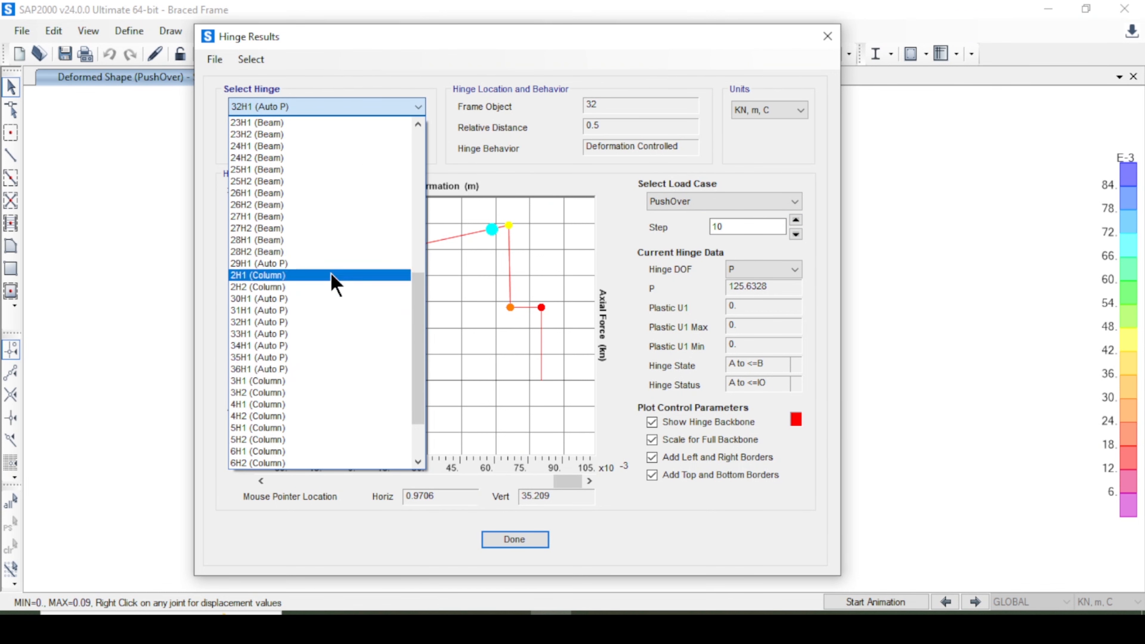
scroll(332, 273, up, 10)
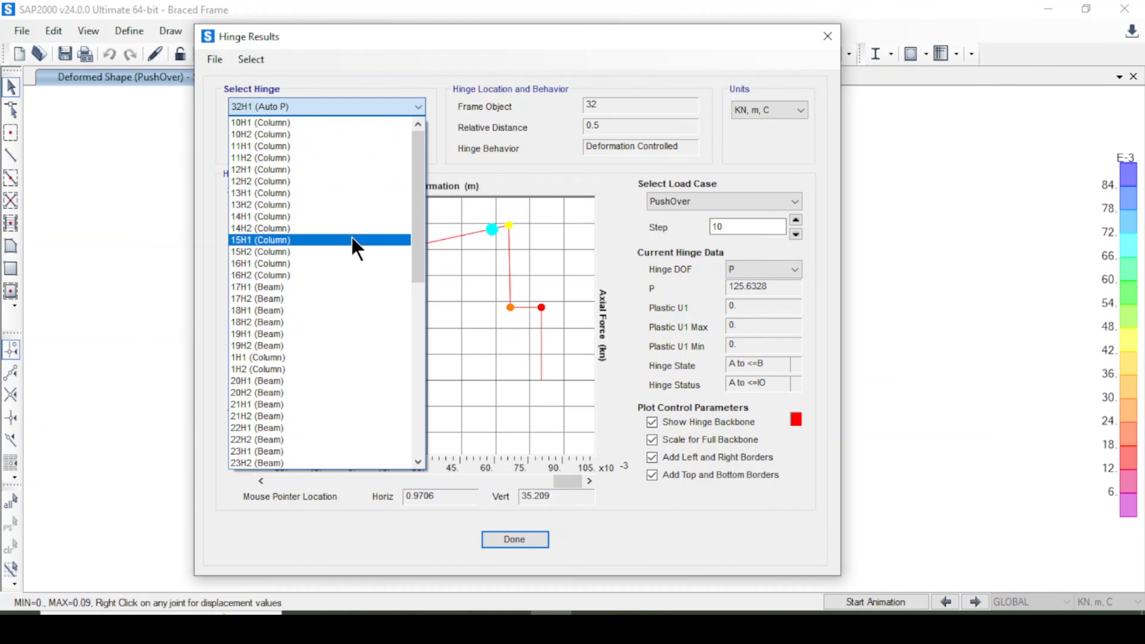
click(350, 205)
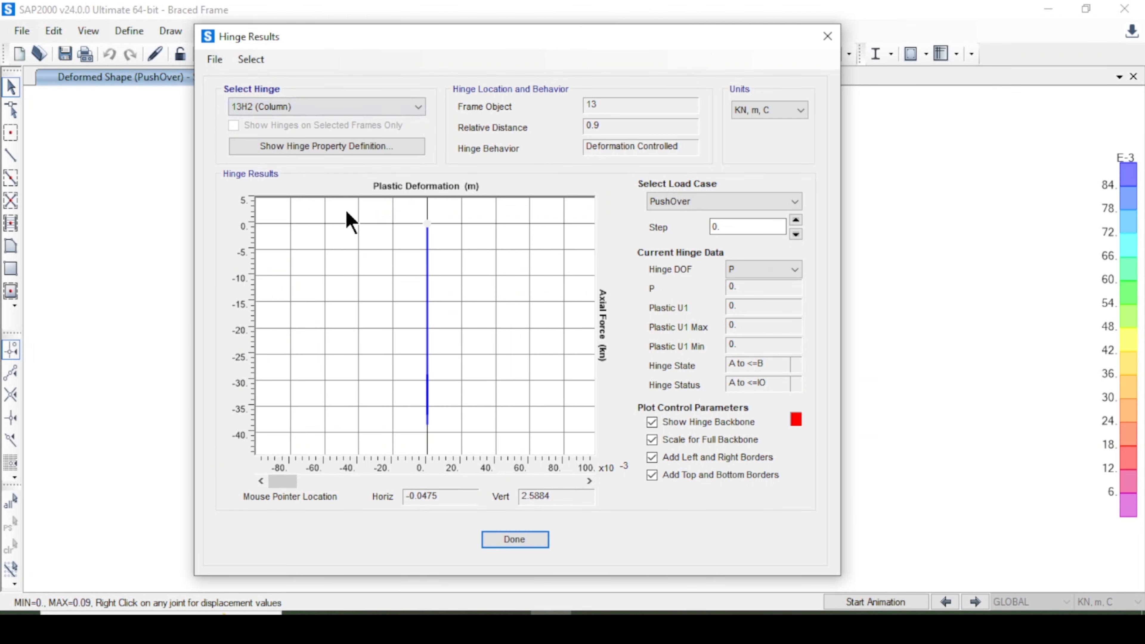
click(796, 220)
click(796, 220)
click(795, 220)
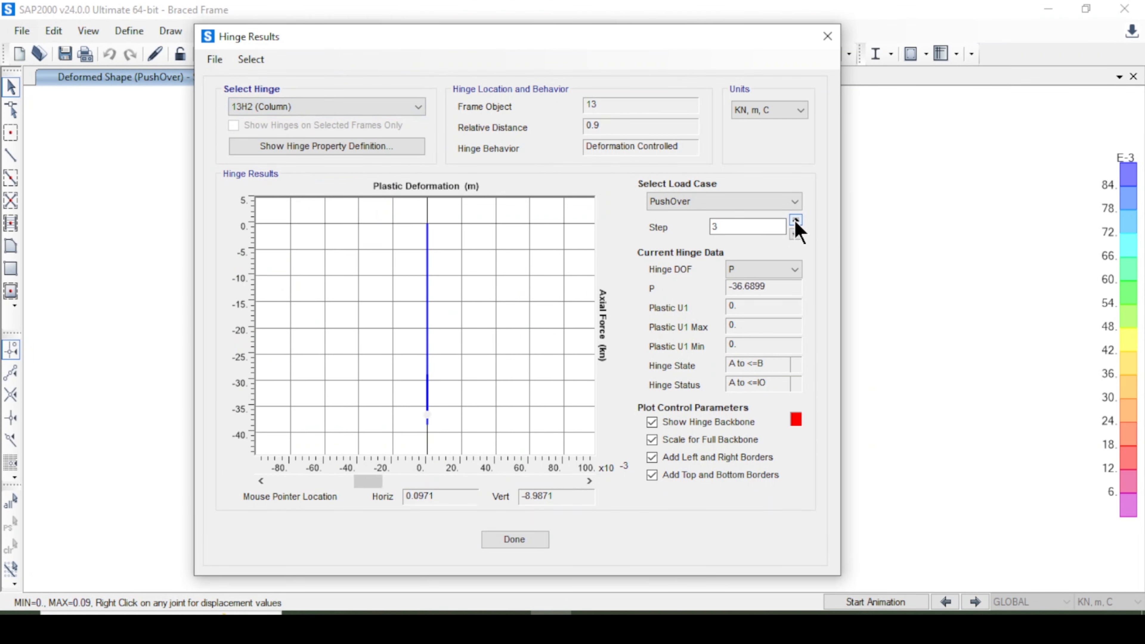
click(796, 220)
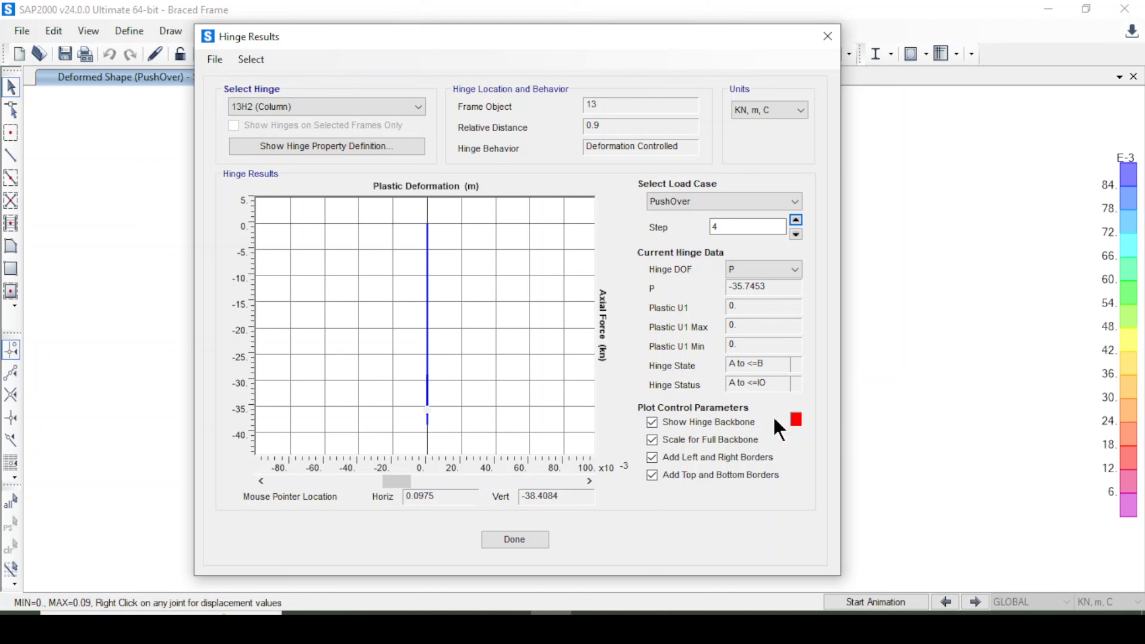
Switch back to hinge 32H1 (Auto P) and step its PushOver results up to step 8.
click(366, 112)
scroll(345, 341, down, 4)
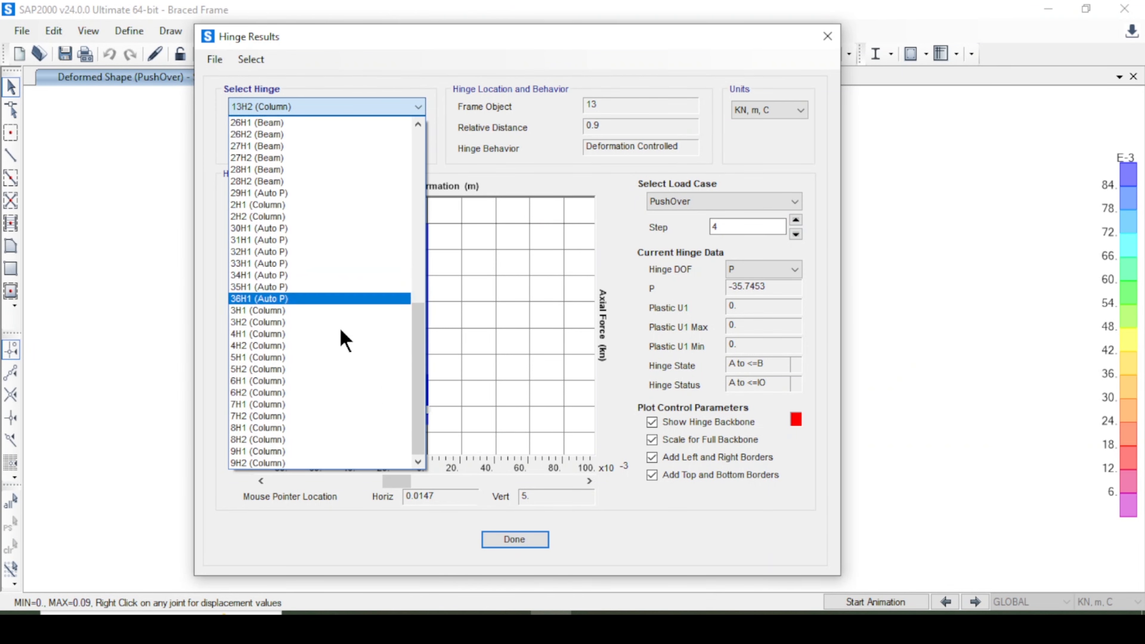
scroll(345, 341, up, 10)
scroll(334, 284, down, 5)
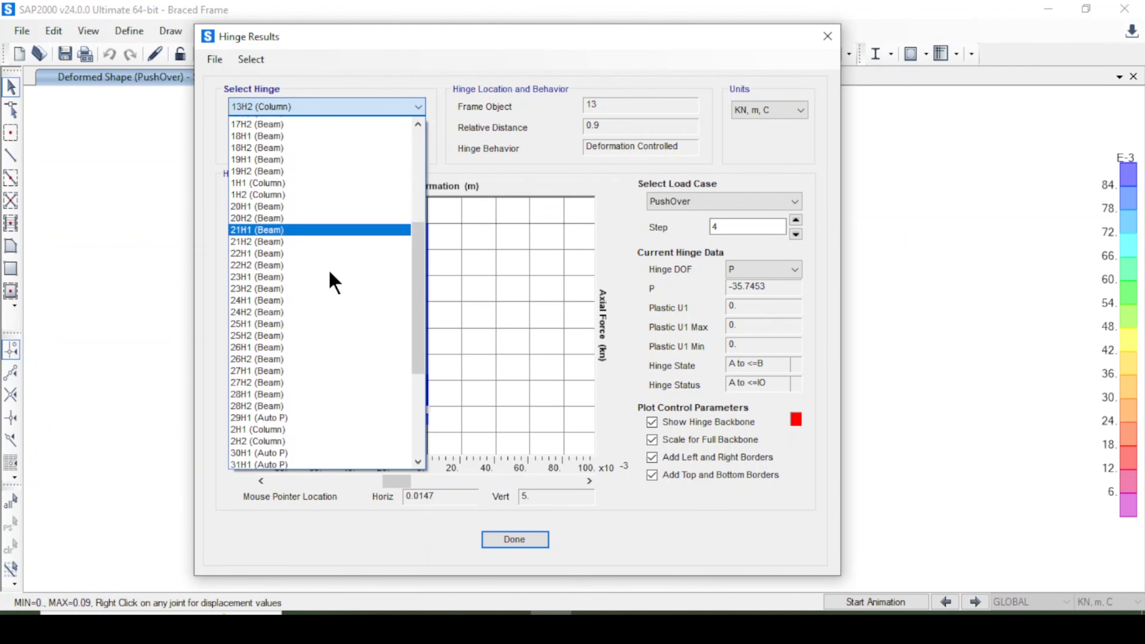
scroll(334, 316, down, 5)
click(318, 441)
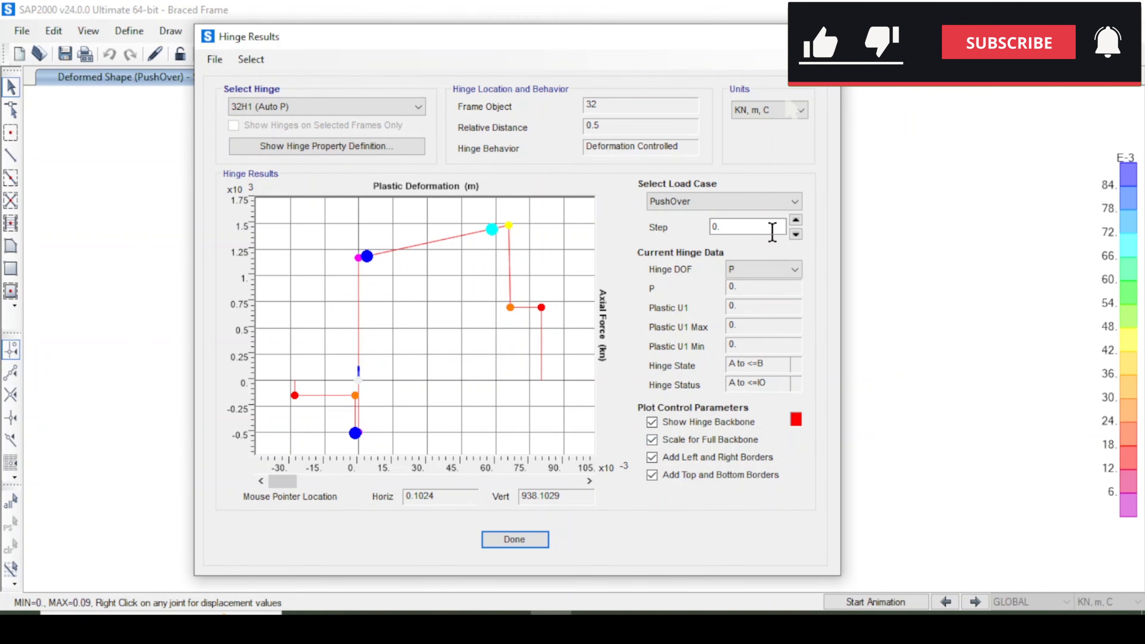
click(796, 219)
click(795, 220)
click(796, 220)
click(796, 220)
click(796, 220)
click(796, 219)
click(796, 220)
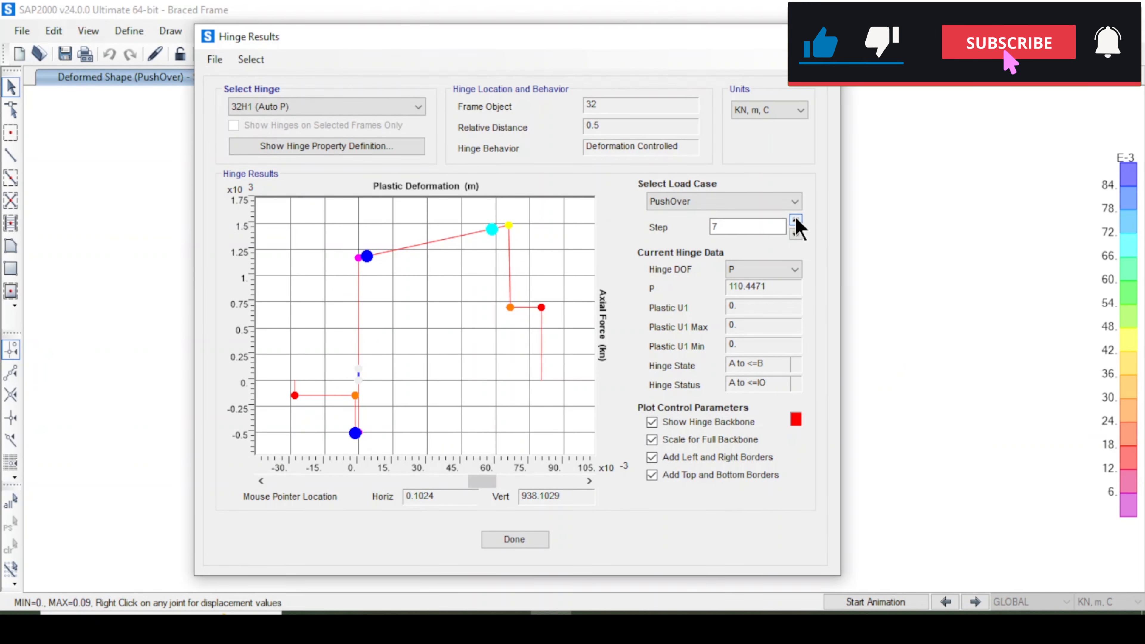
click(796, 220)
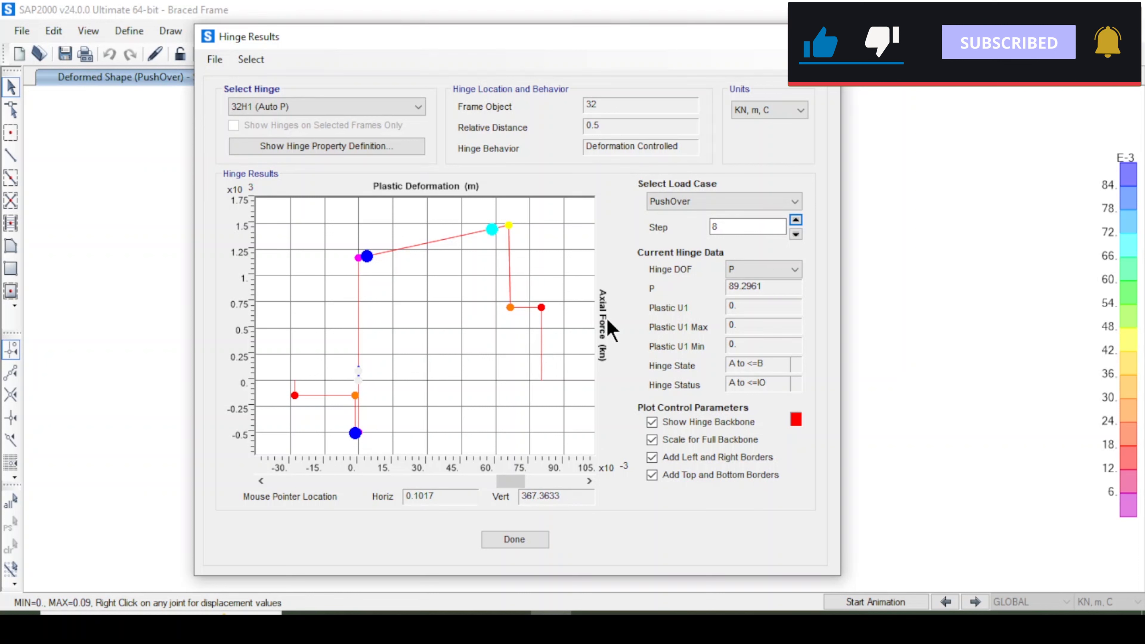
Select beam hinge 28H2 to view its moment backbone, then close the Hinge Results dialog.
click(395, 110)
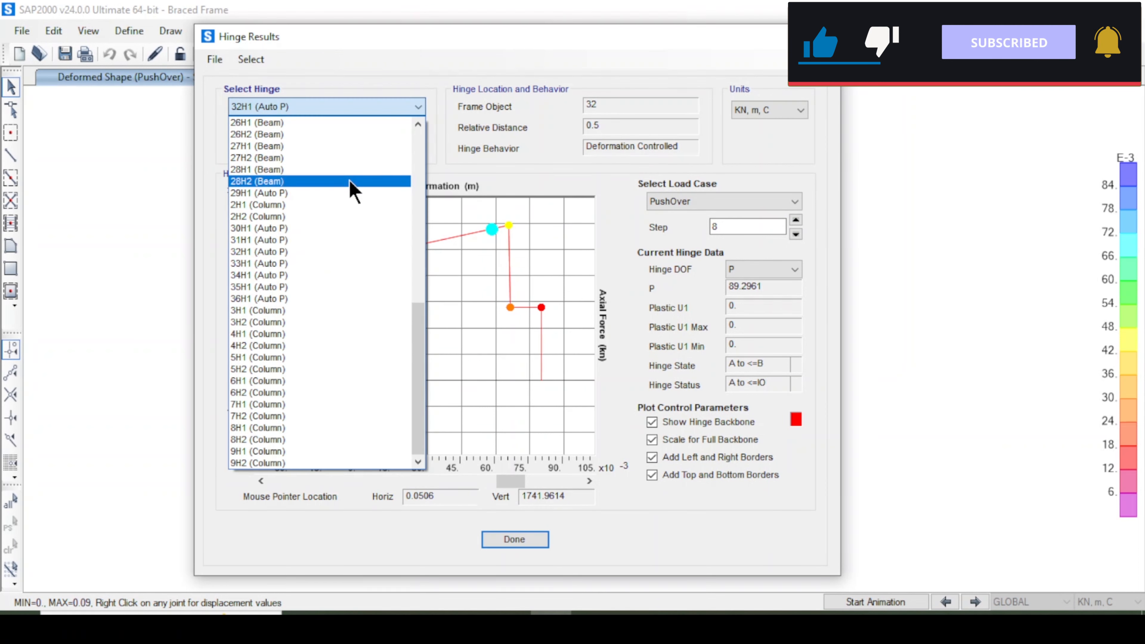
click(351, 181)
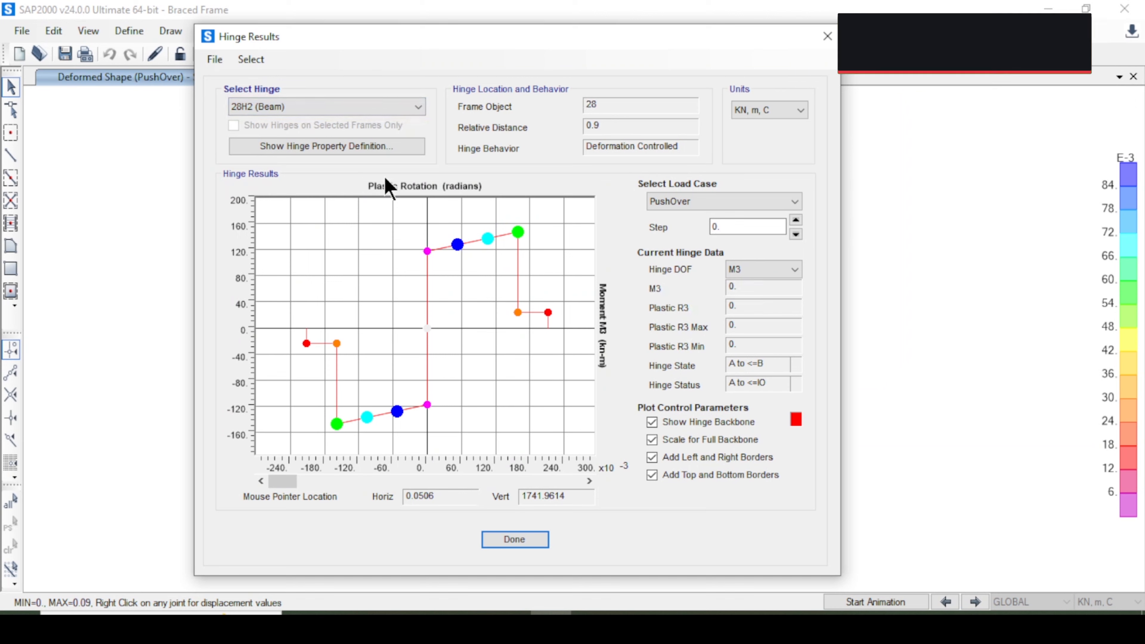
click(827, 36)
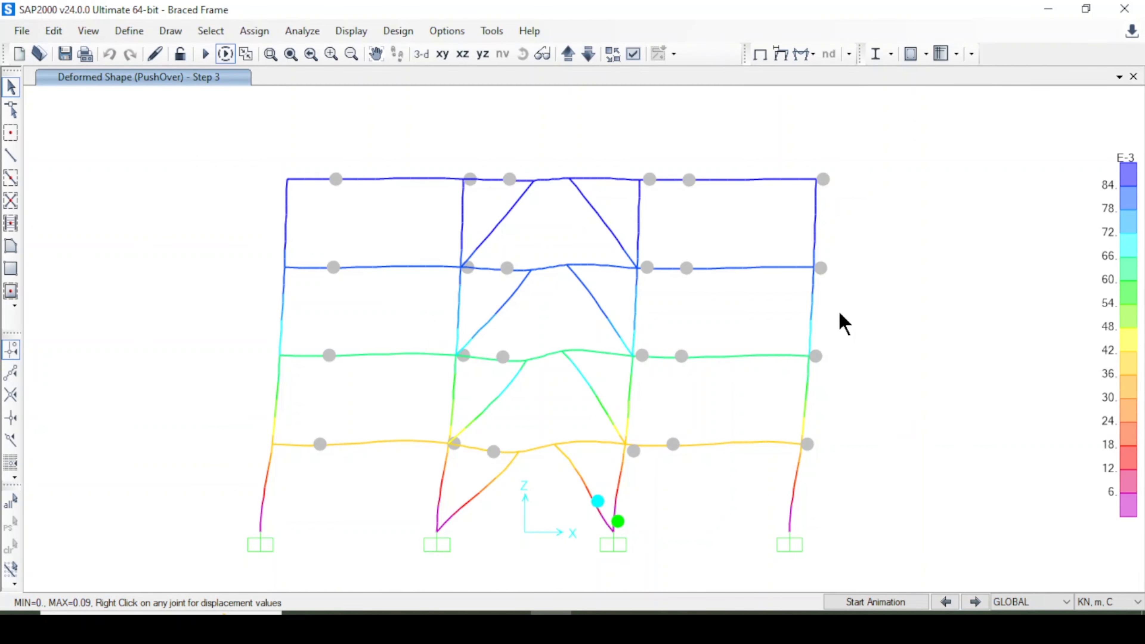